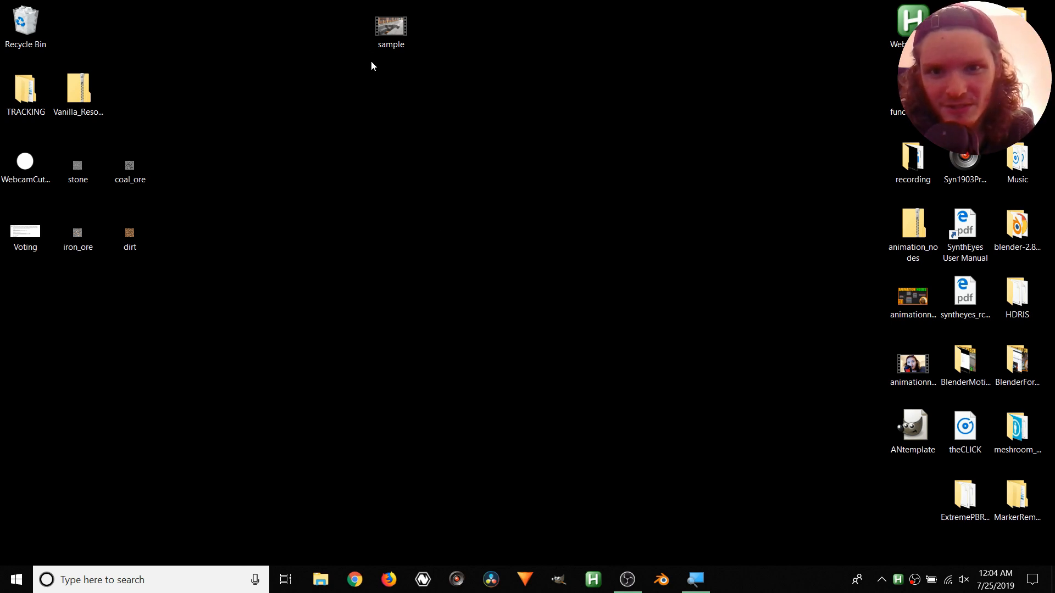
# Play the sample video from the desktop, pausing and scrubbing to examine the block-built hole in the pavement, and close it
pyautogui.doubleClick(378, 31)
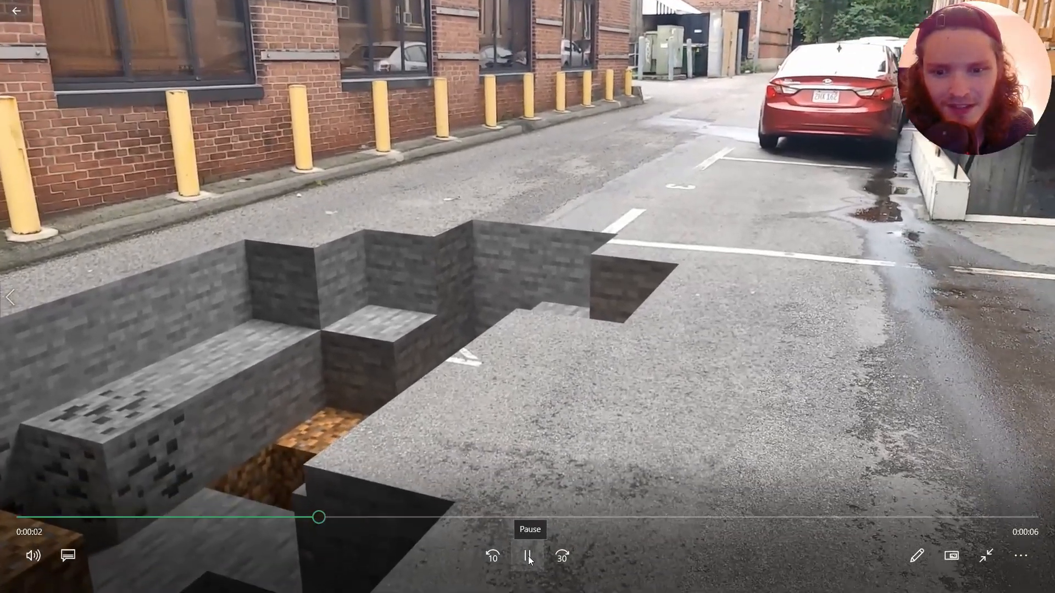
pyautogui.click(527, 556)
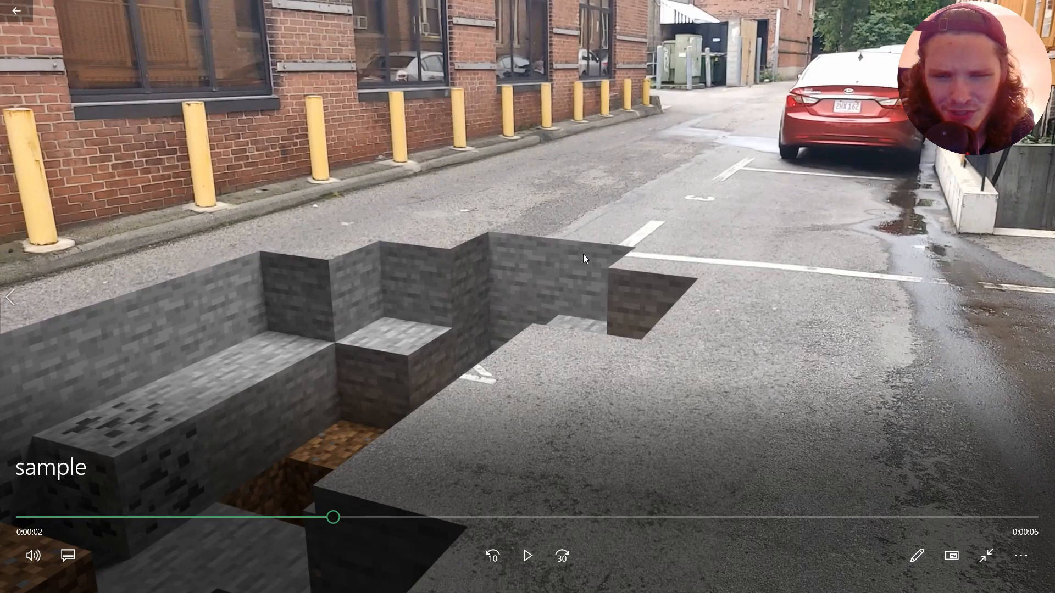
pyautogui.click(528, 555)
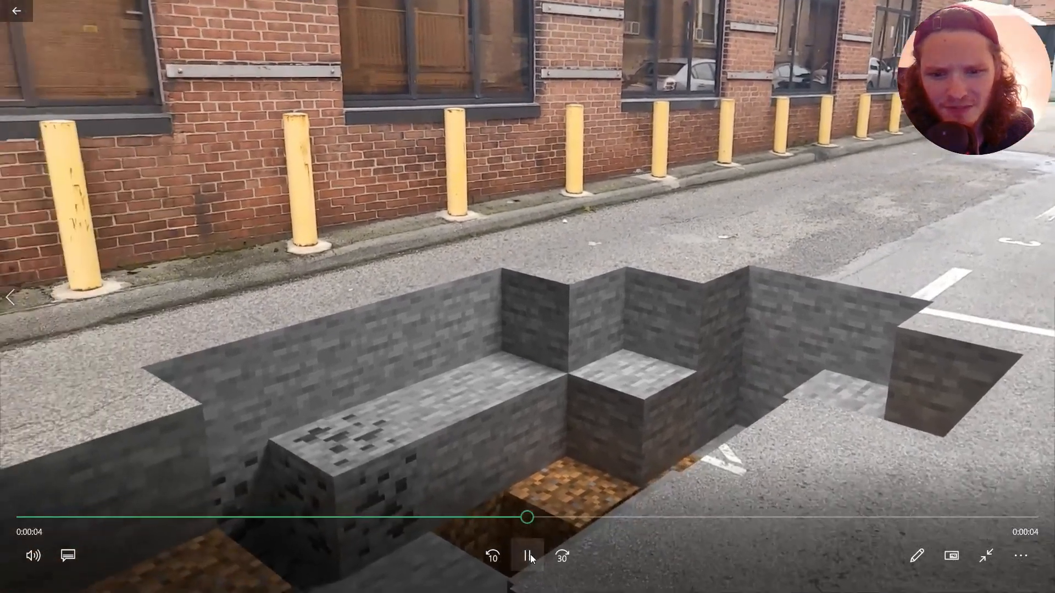
pyautogui.click(529, 555)
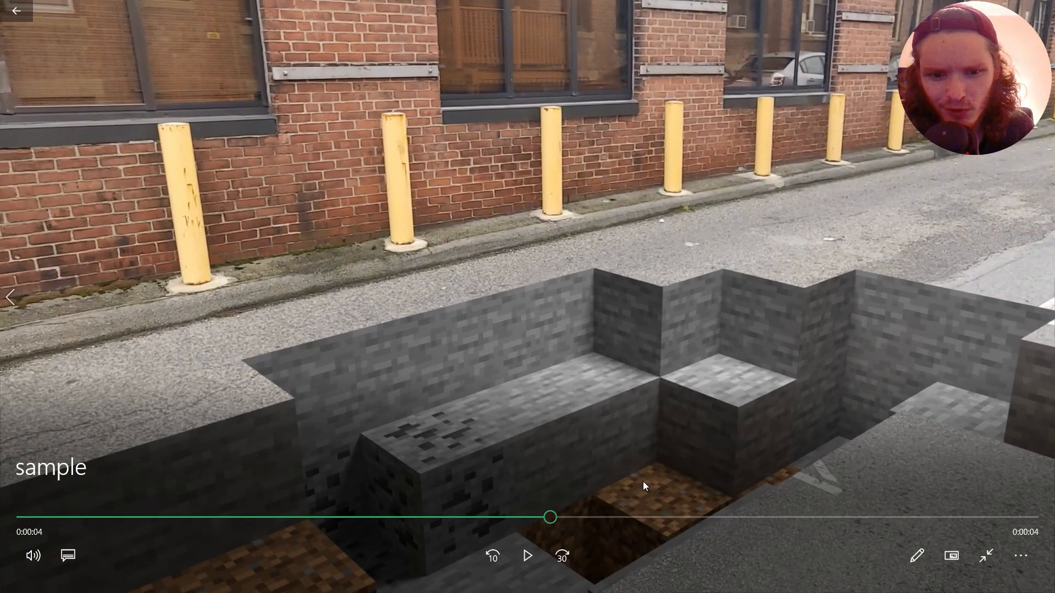
pyautogui.click(532, 554)
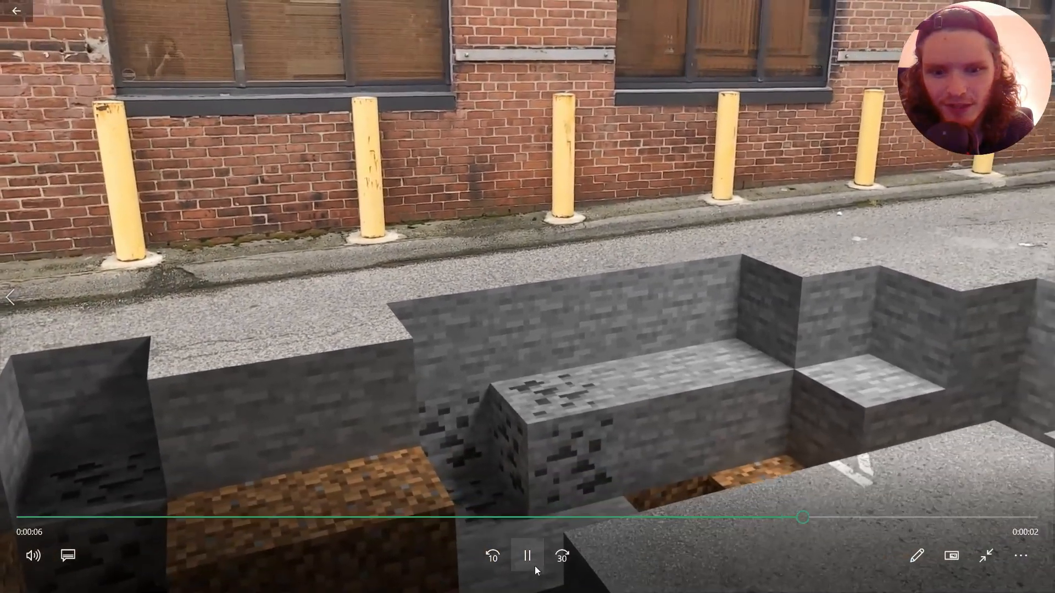
pyautogui.click(528, 556)
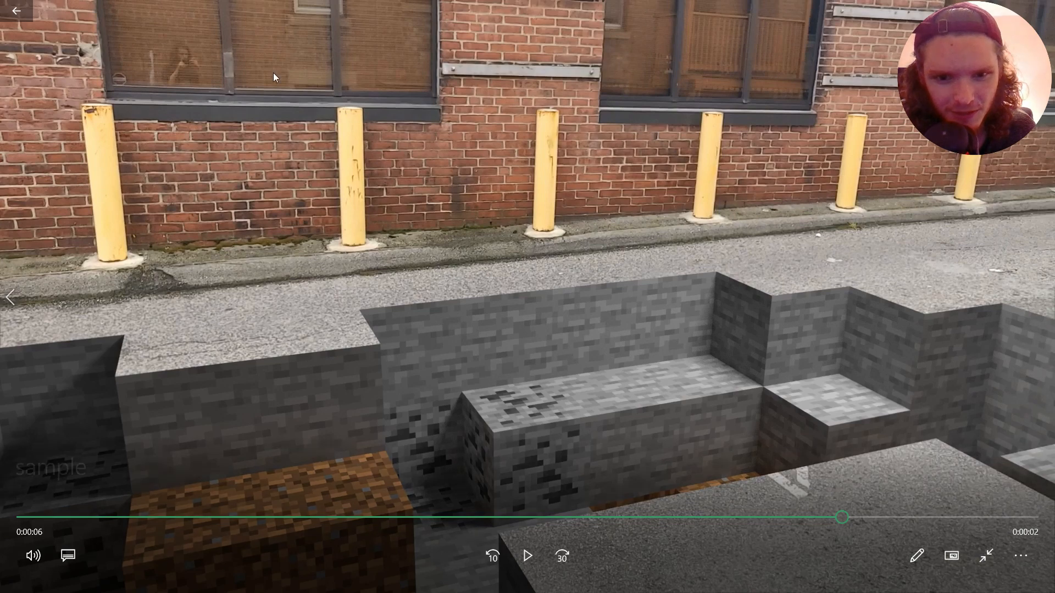
pyautogui.moveTo(841, 518); pyautogui.dragTo(486, 472)
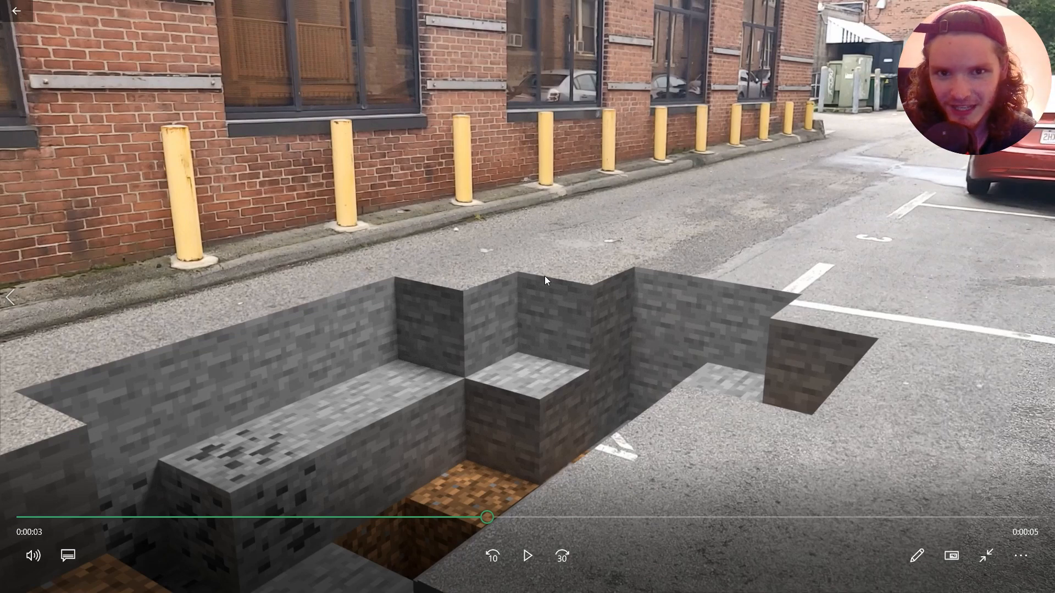
pyautogui.click(527, 557)
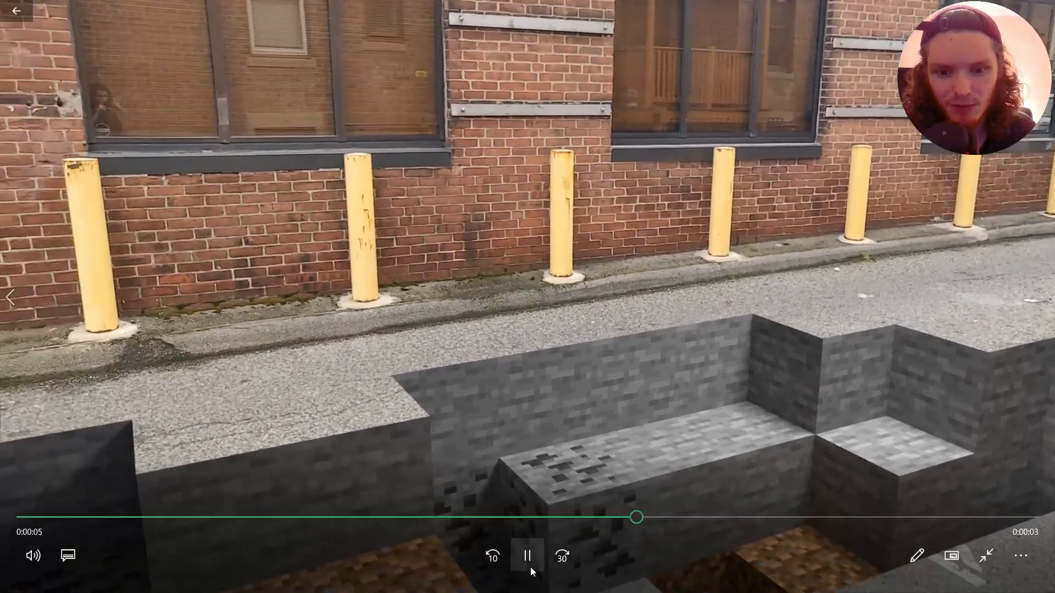
pyautogui.click(530, 566)
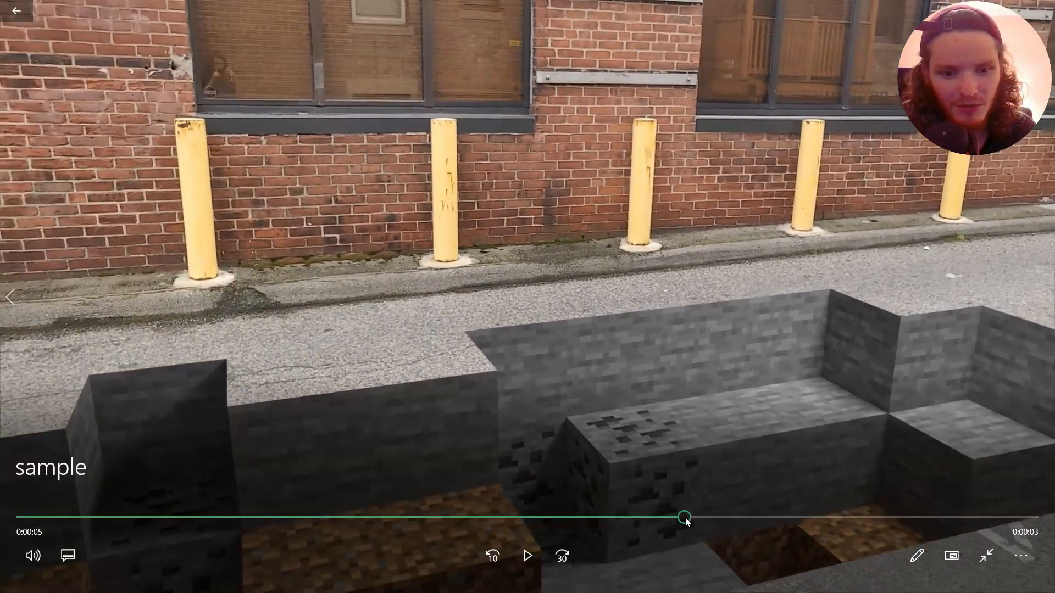
pyautogui.moveTo(685, 518); pyautogui.dragTo(354, 528)
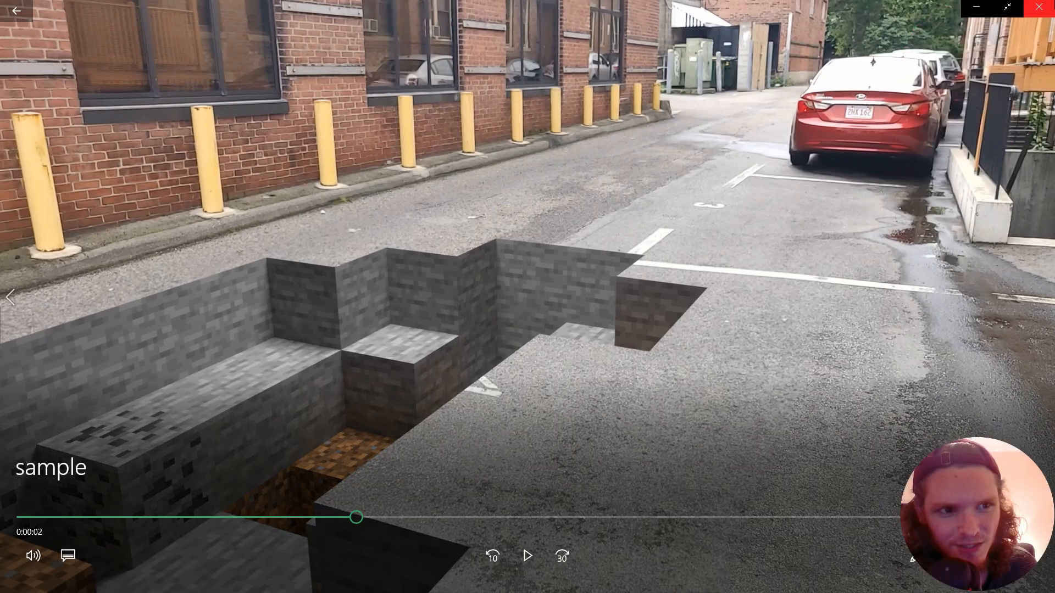
pyautogui.click(1053, 1)
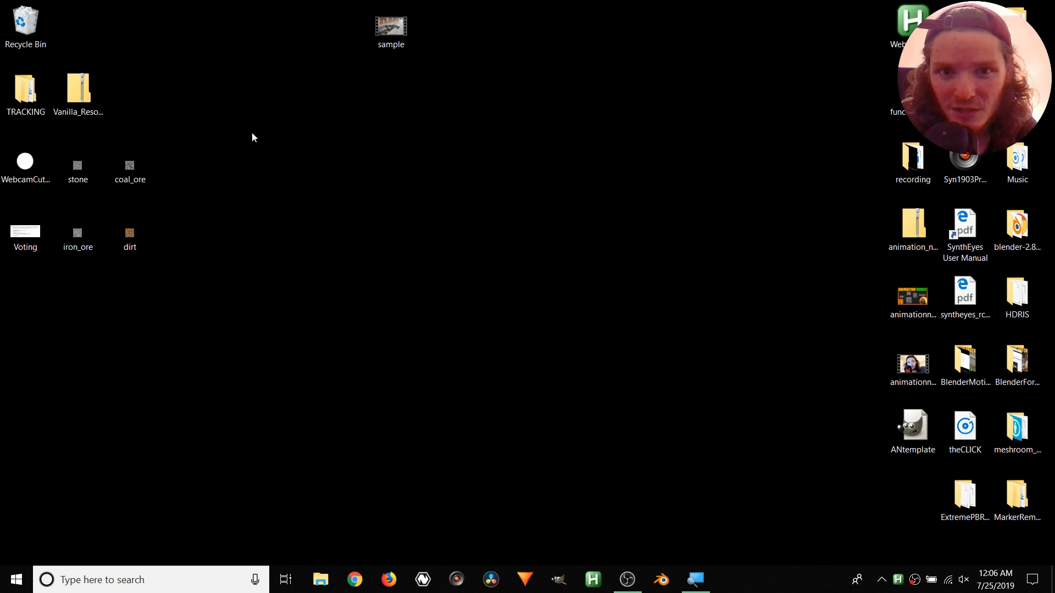
pyautogui.click(79, 82)
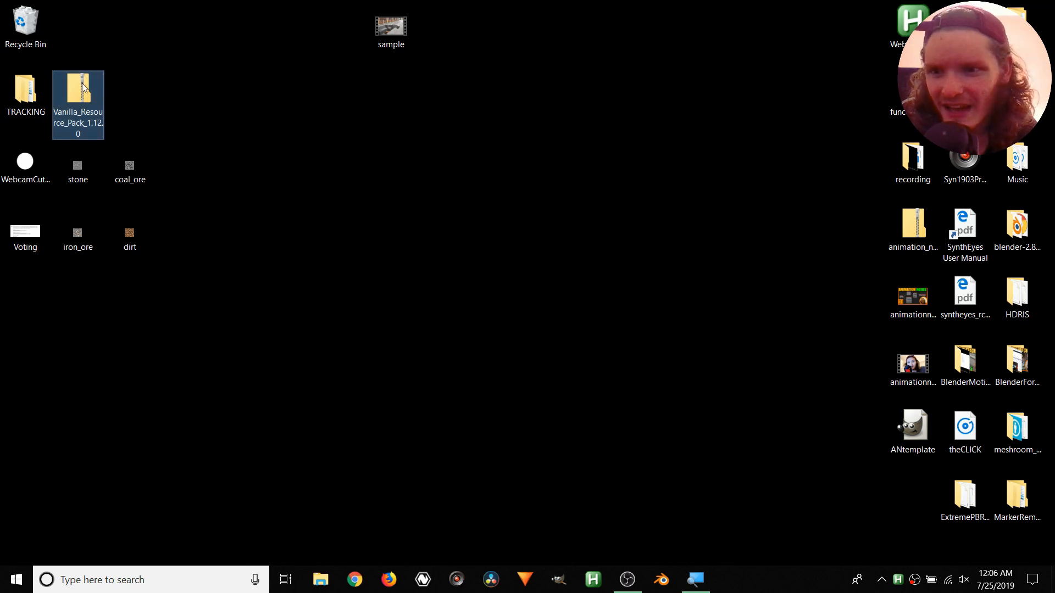
pyautogui.click(150, 88)
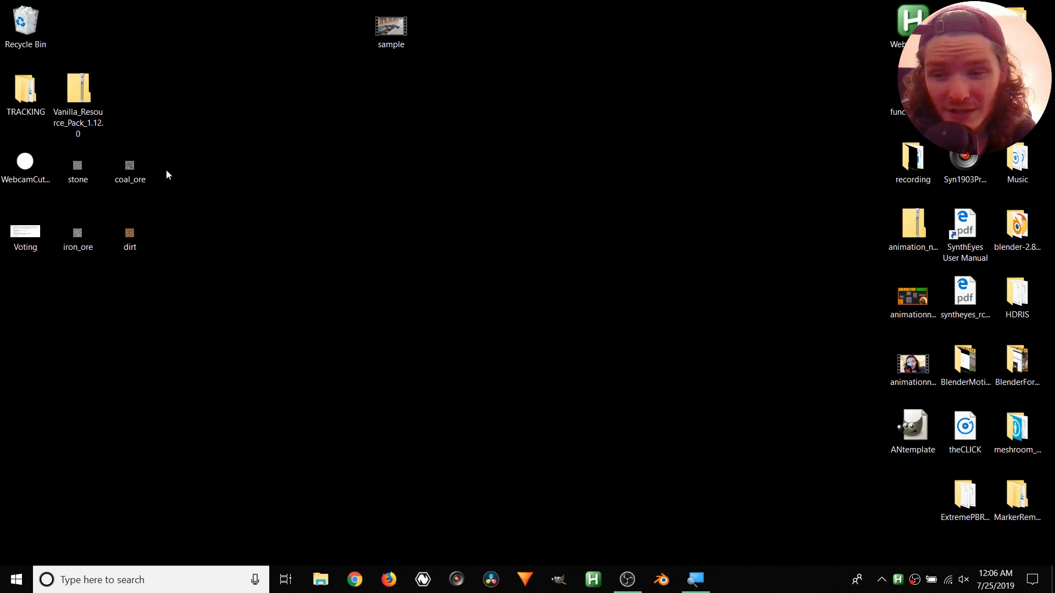
pyautogui.click(71, 169)
pyautogui.click(131, 164)
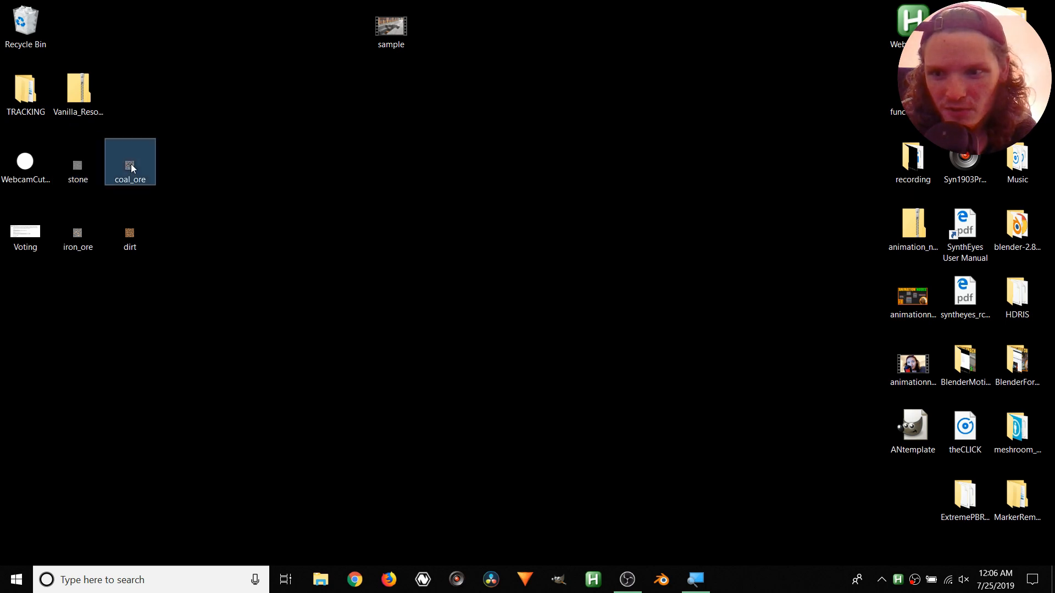
pyautogui.click(70, 233)
pyautogui.click(130, 235)
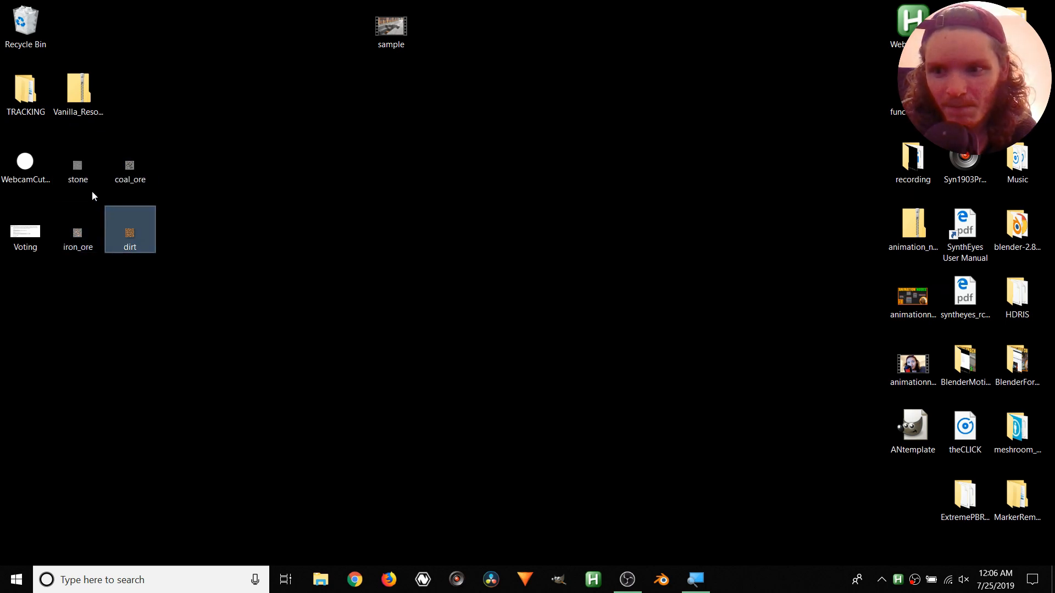
# View the stone texture image from the desktop enlarged, and close the viewer
pyautogui.doubleClick(77, 171)
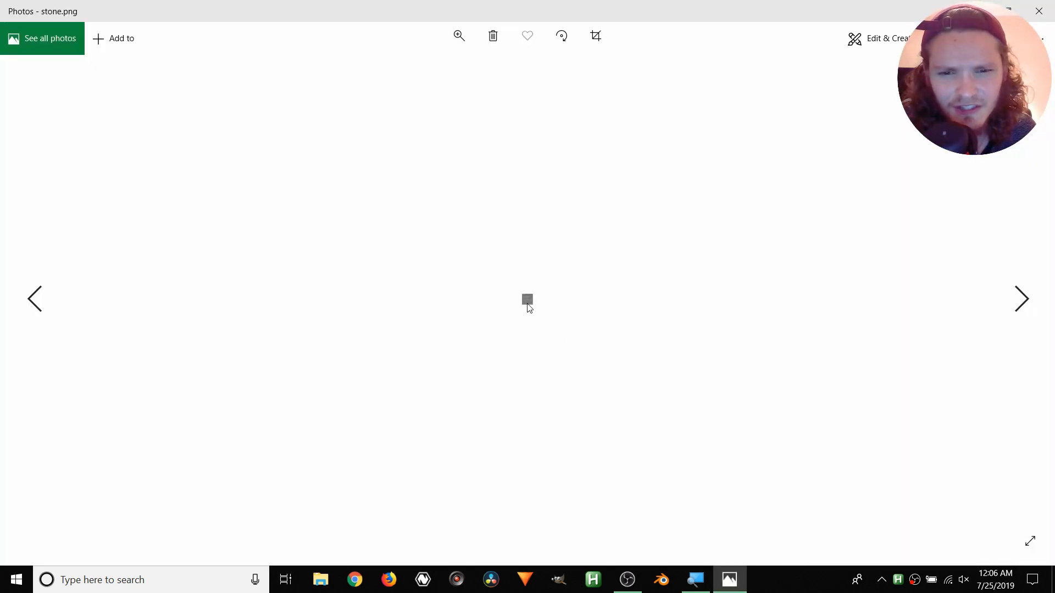
pyautogui.click(460, 44)
pyautogui.moveTo(400, 73); pyautogui.dragTo(517, 75)
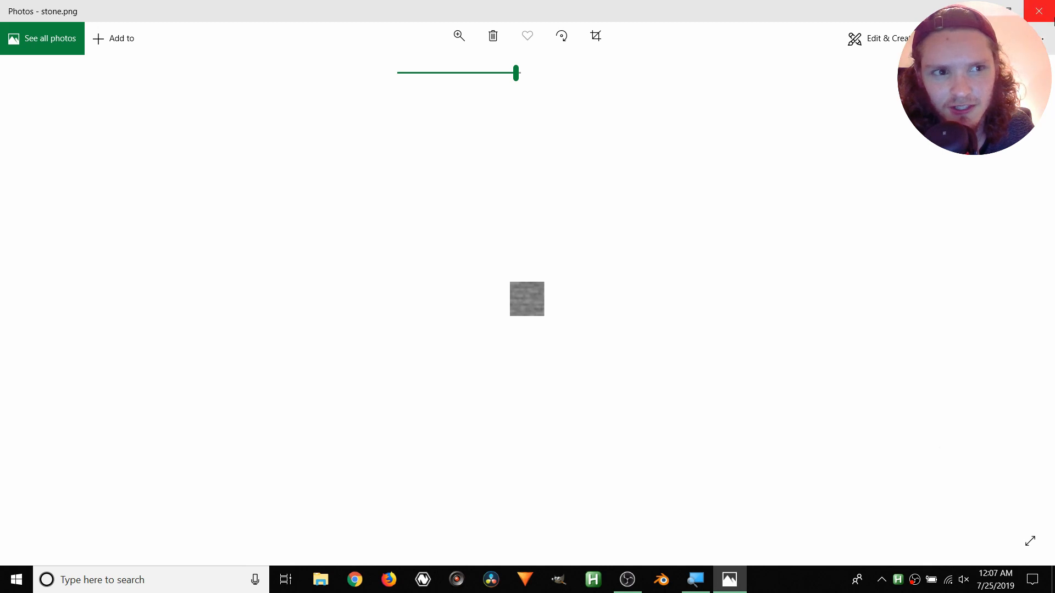
pyautogui.hotkey('alt', 'F4')
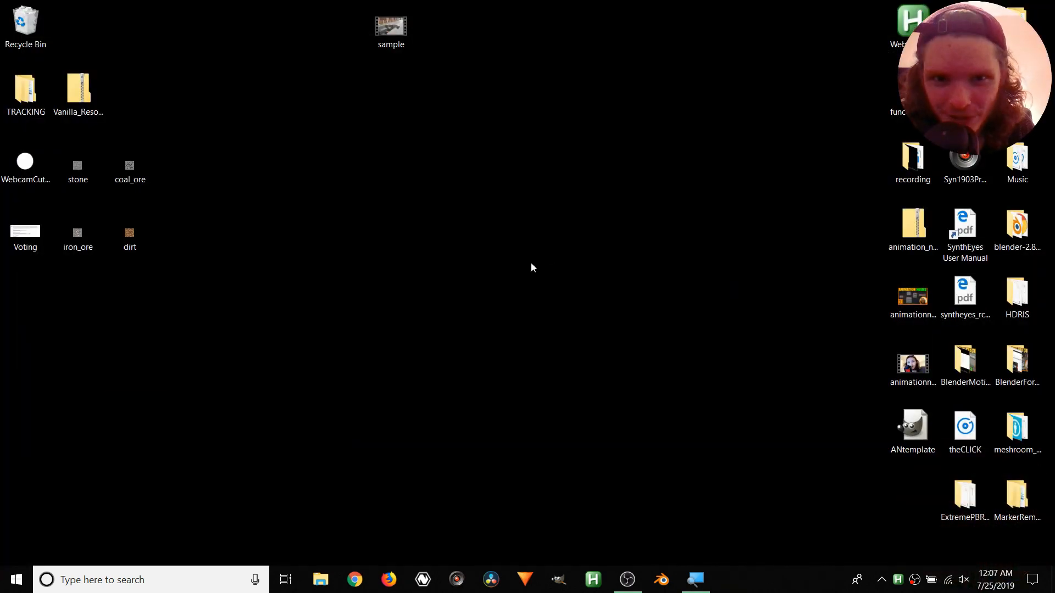
# Launch Blender and dismiss the splash screen to reach the default scene
pyautogui.click(662, 574)
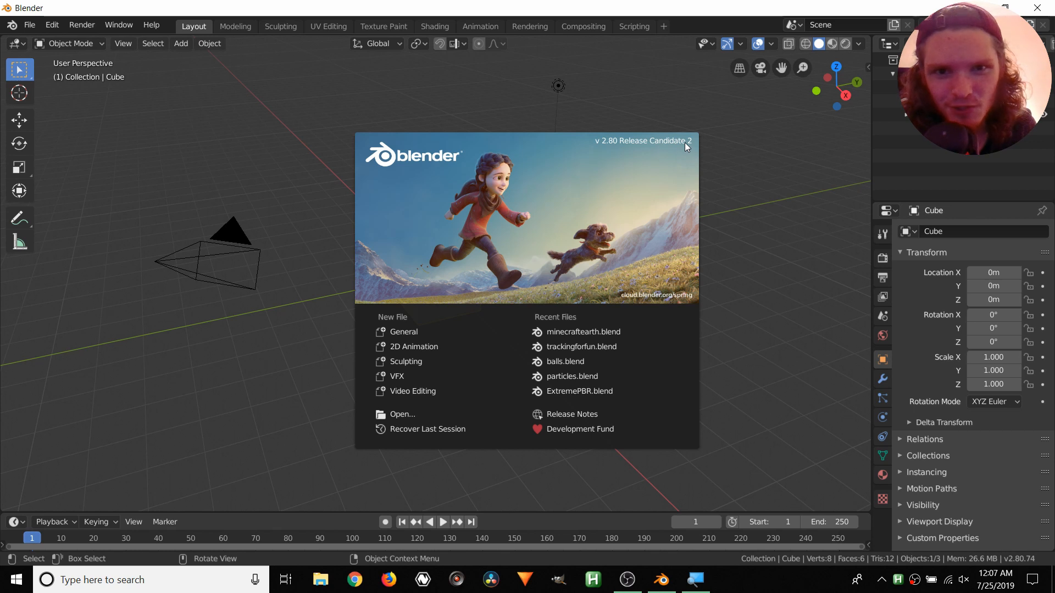
pyautogui.click(300, 163)
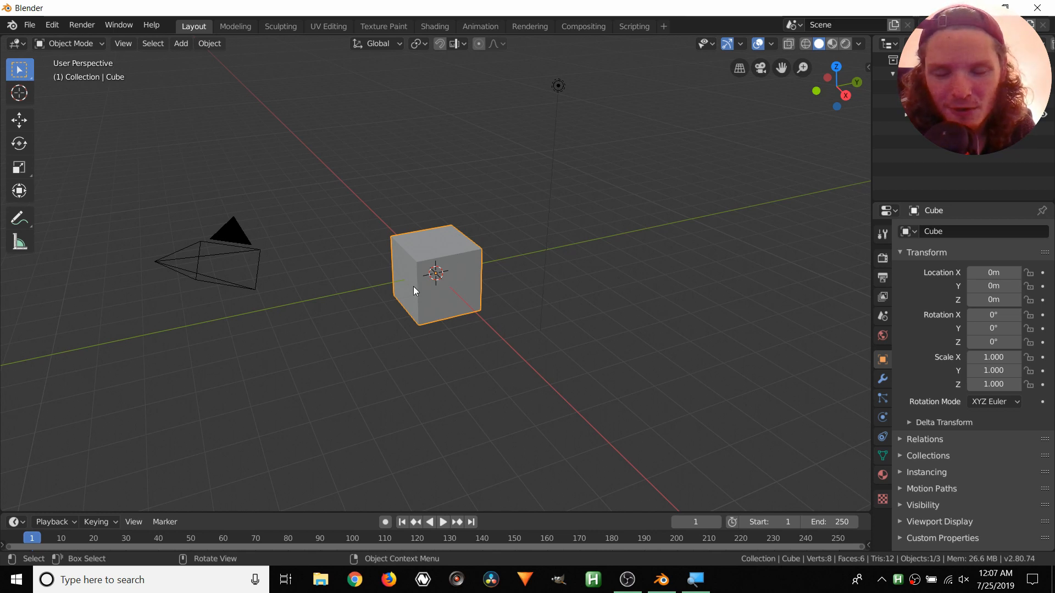
# Delete the default light and camera from the scene, keeping only the cube
pyautogui.scroll(2, 381, 266)
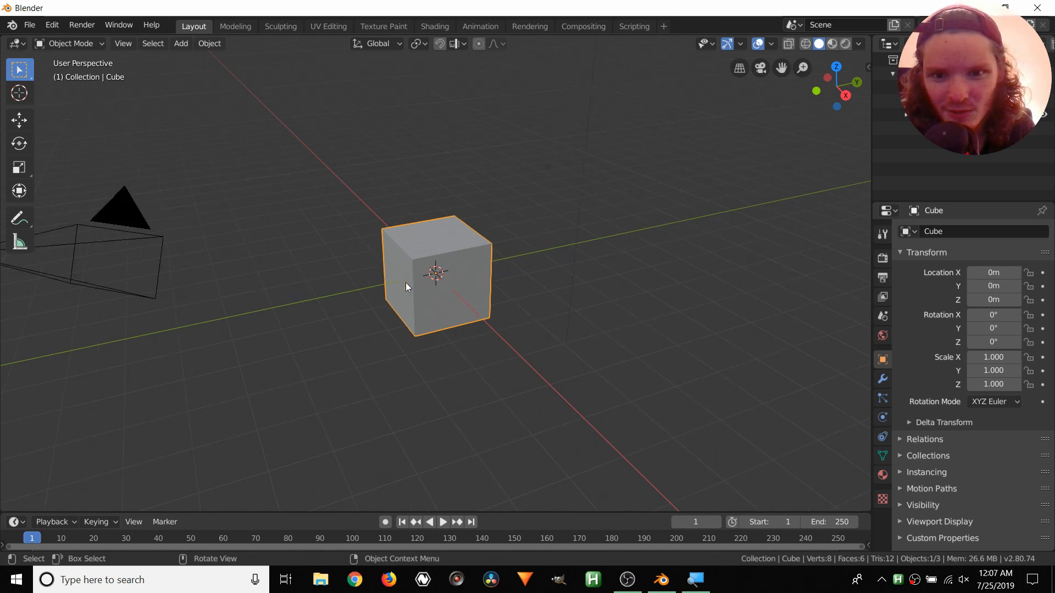
pyautogui.moveTo(447, 223)
pyautogui.mouseDown(button='middle')
pyautogui.moveTo(467, 225)
pyautogui.moveTo(443, 225)
pyautogui.moveTo(453, 226)
pyautogui.mouseUp(button='middle')
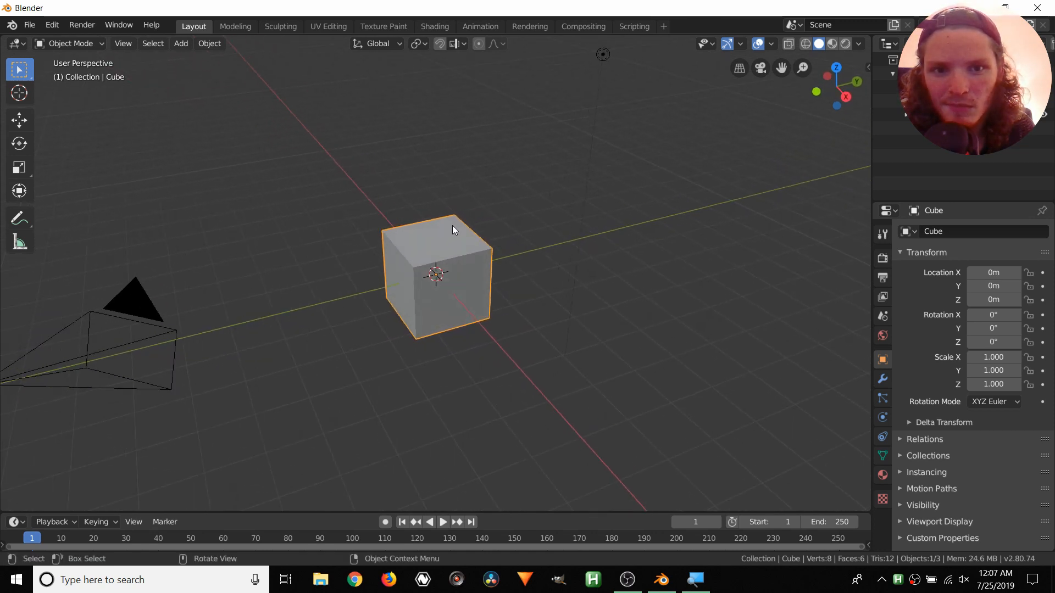
pyautogui.click(597, 56)
pyautogui.press('x')
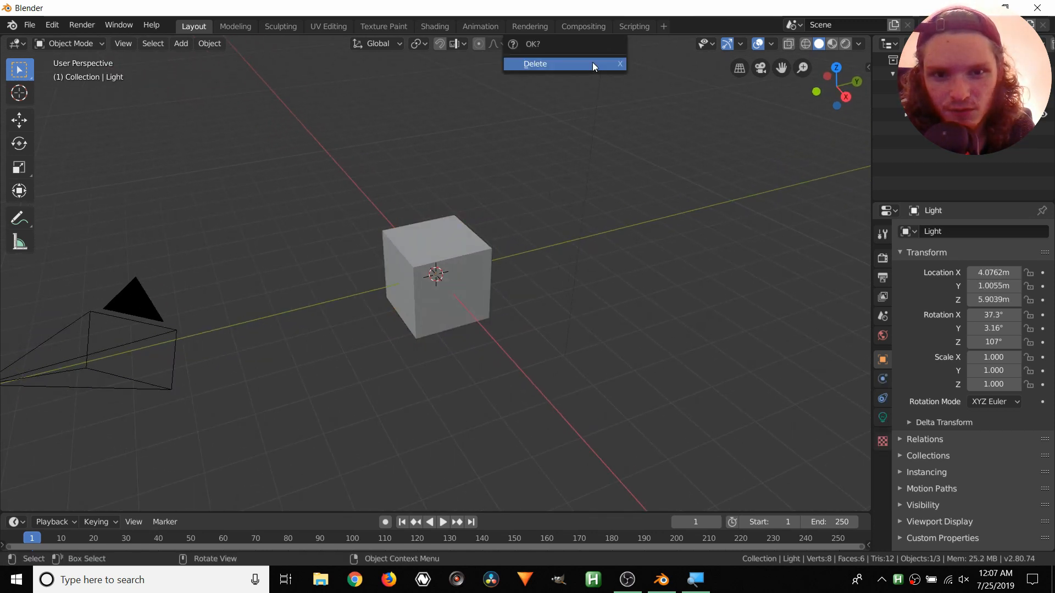
pyautogui.click(592, 62)
pyautogui.click(130, 341)
pyautogui.press('x')
pyautogui.click(130, 298)
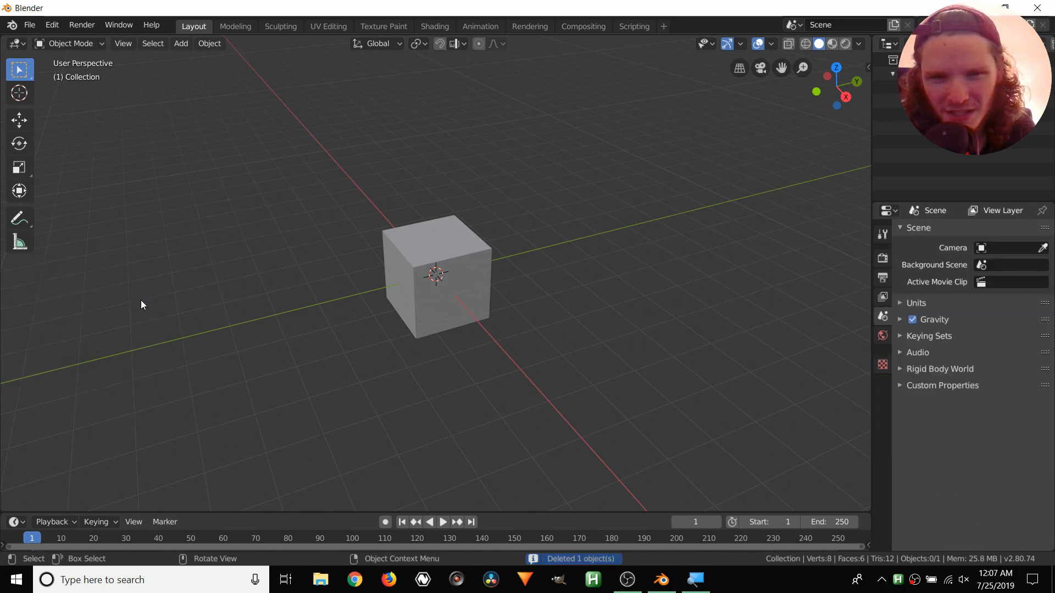
# Select the cube, switch to the Shading workspace and rename its material as stone
pyautogui.click(415, 292)
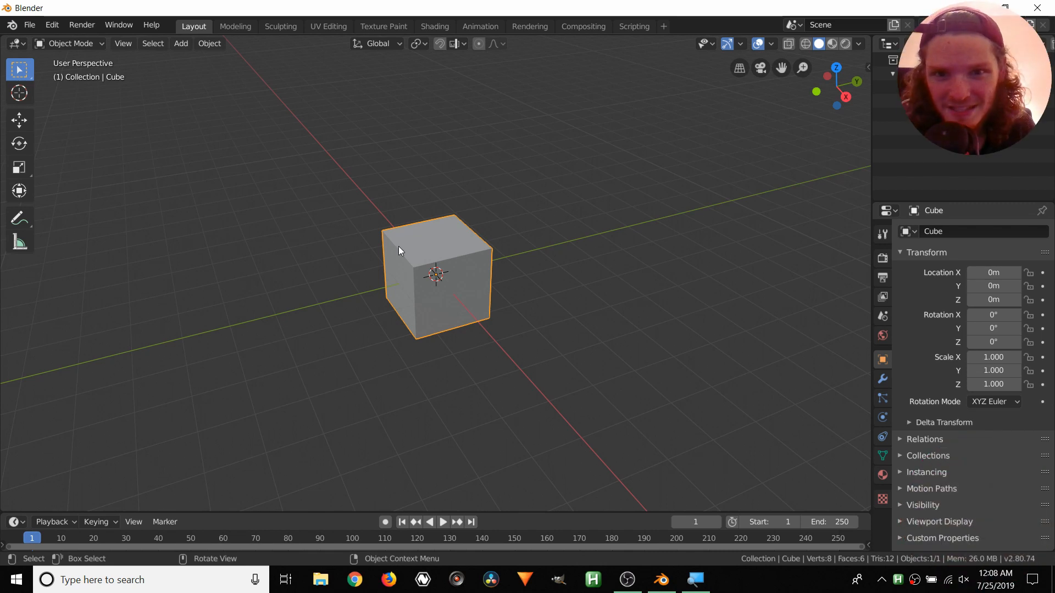
pyautogui.click(442, 28)
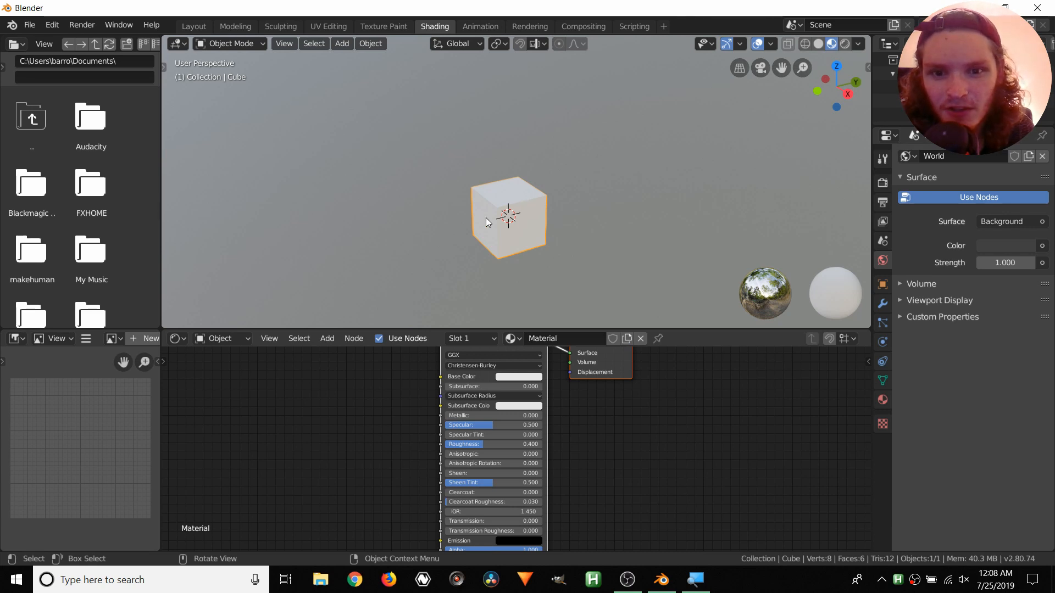
pyautogui.click(546, 336)
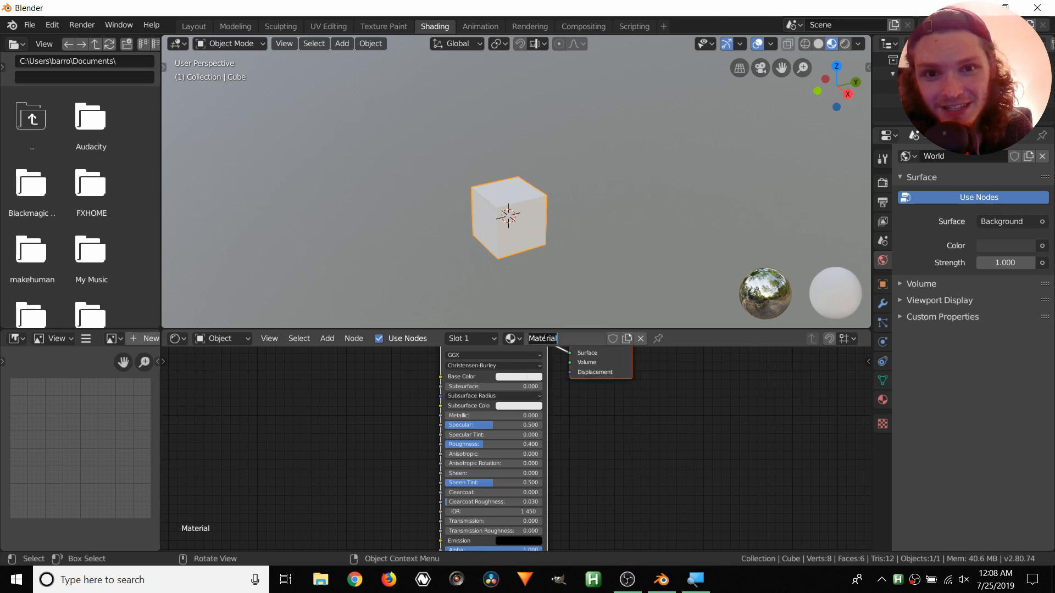
pyautogui.write('stone')
pyautogui.press('Return')
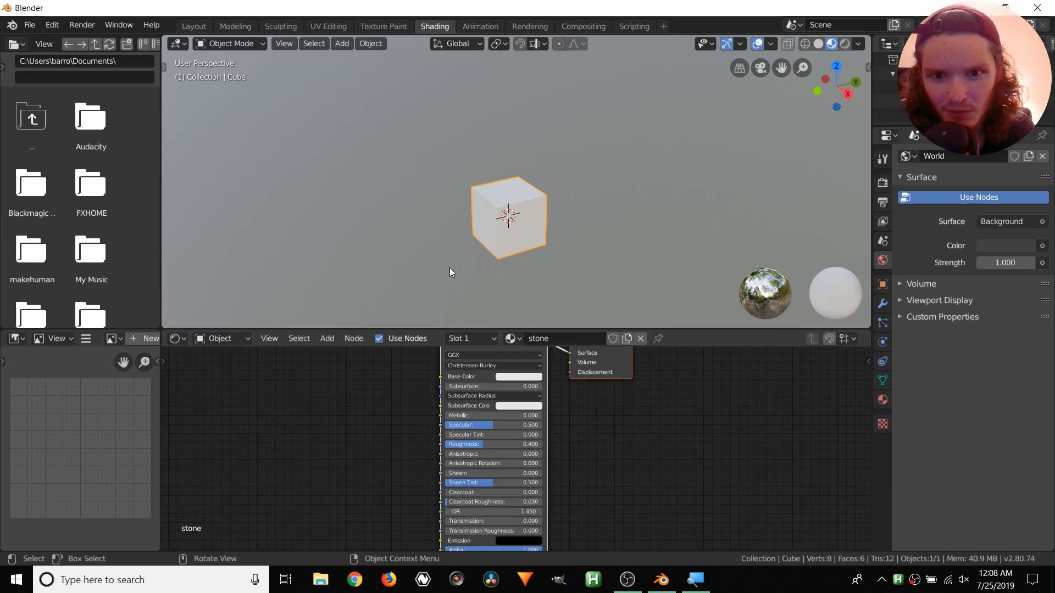
# Space out the stone material's nodes by shifting Material Output further right, and delete the Principled BSDF node
pyautogui.moveTo(326, 384); pyautogui.dragTo(305, 437, button='middle')
pyautogui.click(658, 424)
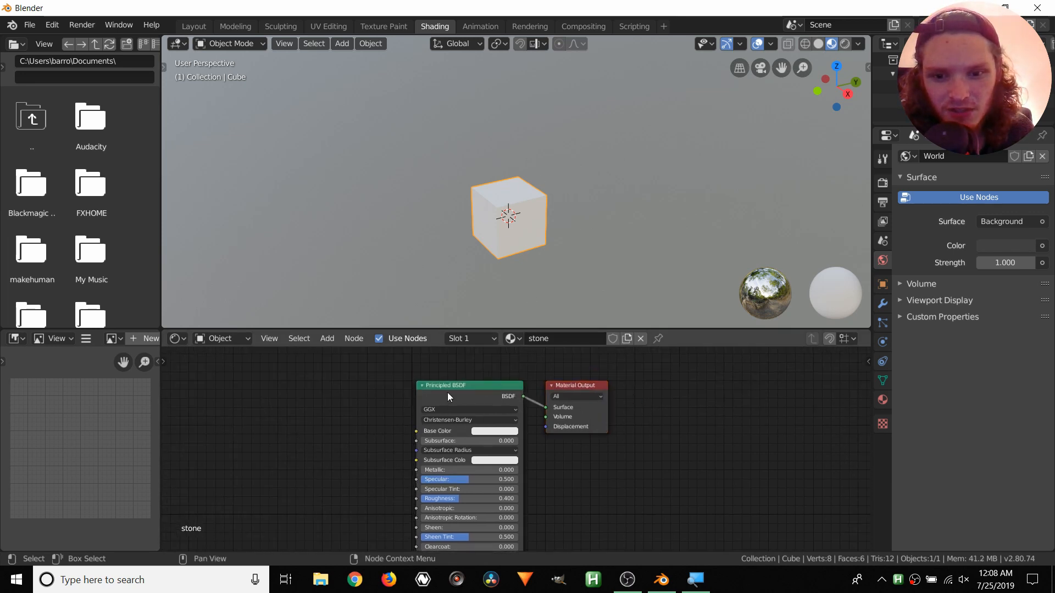
pyautogui.moveTo(445, 387); pyautogui.dragTo(383, 388)
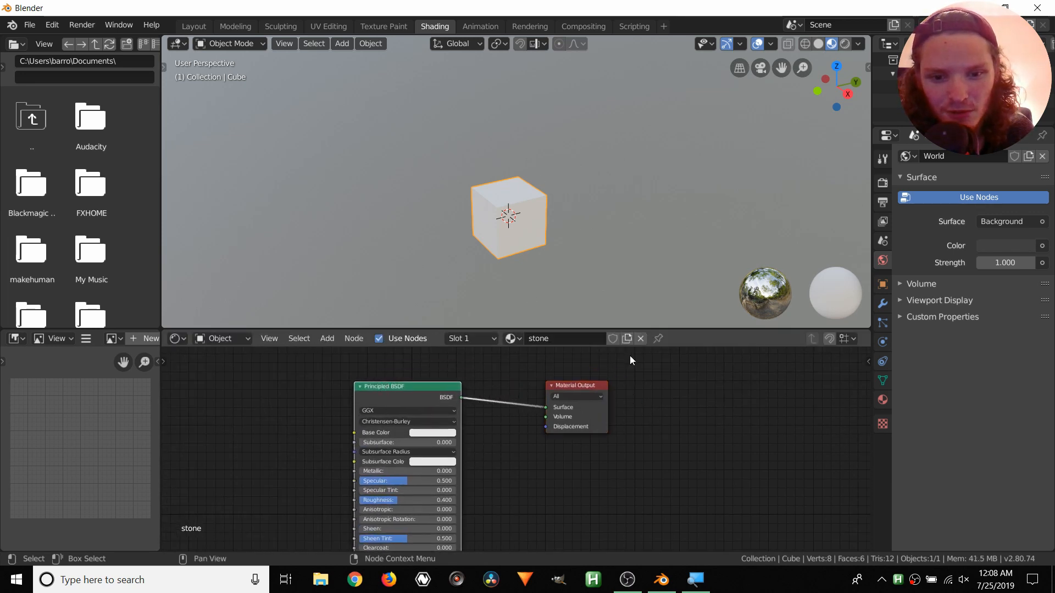
pyautogui.moveTo(581, 388); pyautogui.dragTo(609, 383)
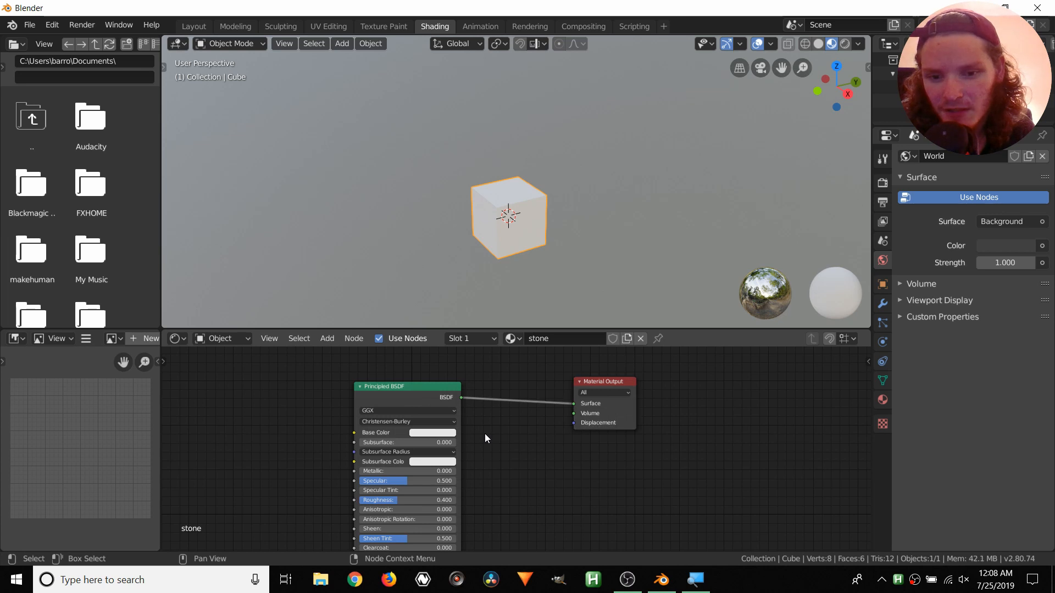
pyautogui.moveTo(431, 384); pyautogui.dragTo(440, 385)
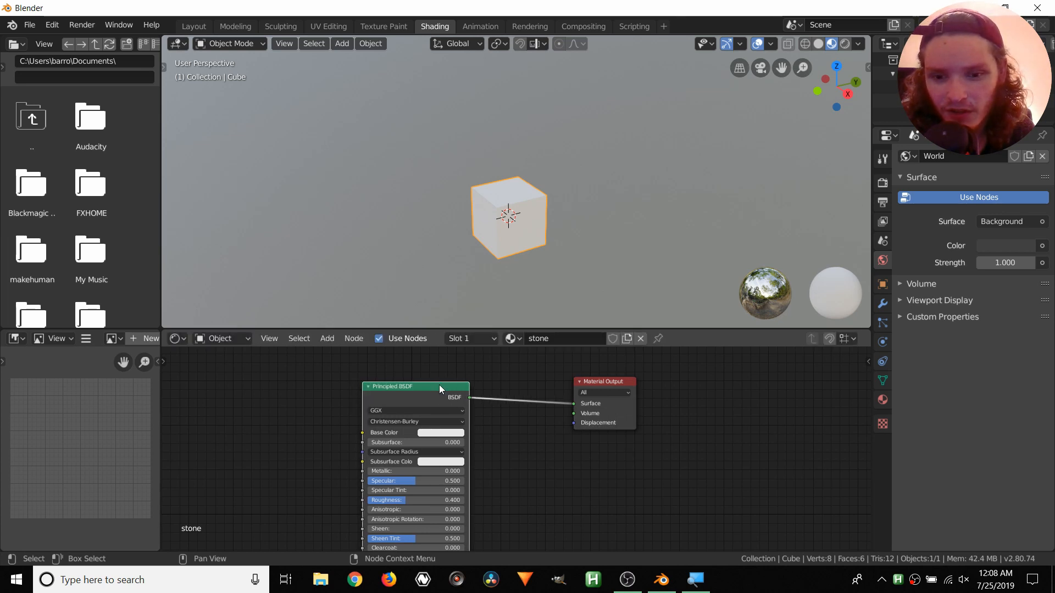
pyautogui.press('x')
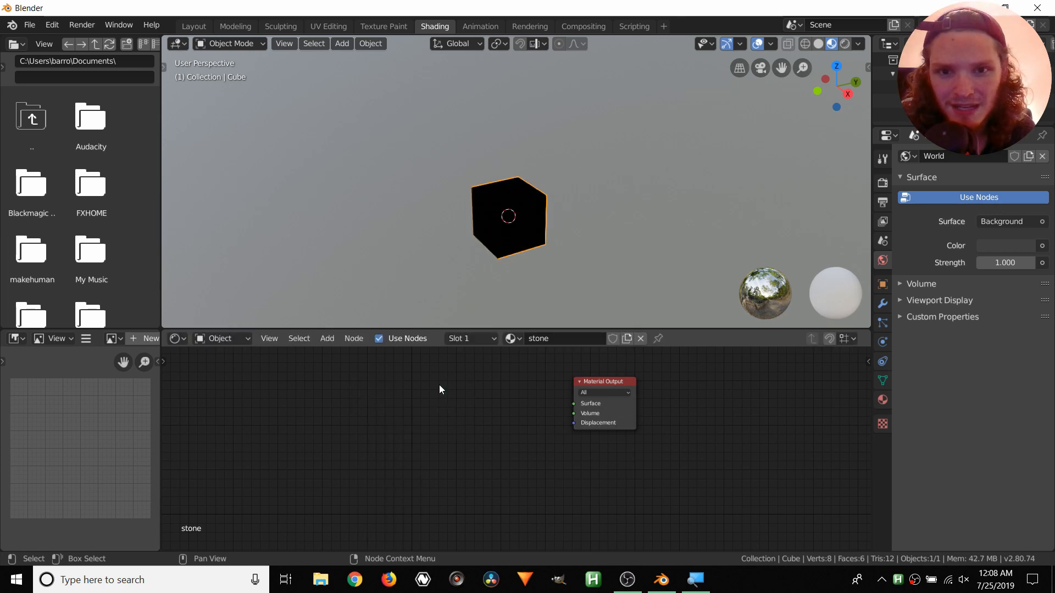
# Add a Diffuse BSDF node to the stone material and connect its BSDF output to the Material Output's Surface
pyautogui.click(335, 338)
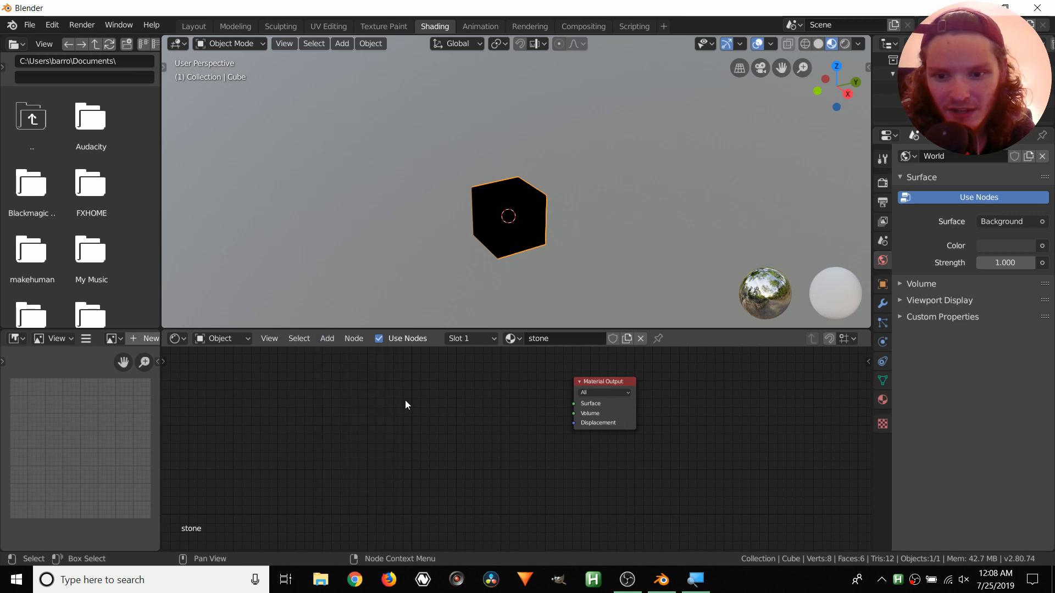
pyautogui.hotkey('shift', 'a')
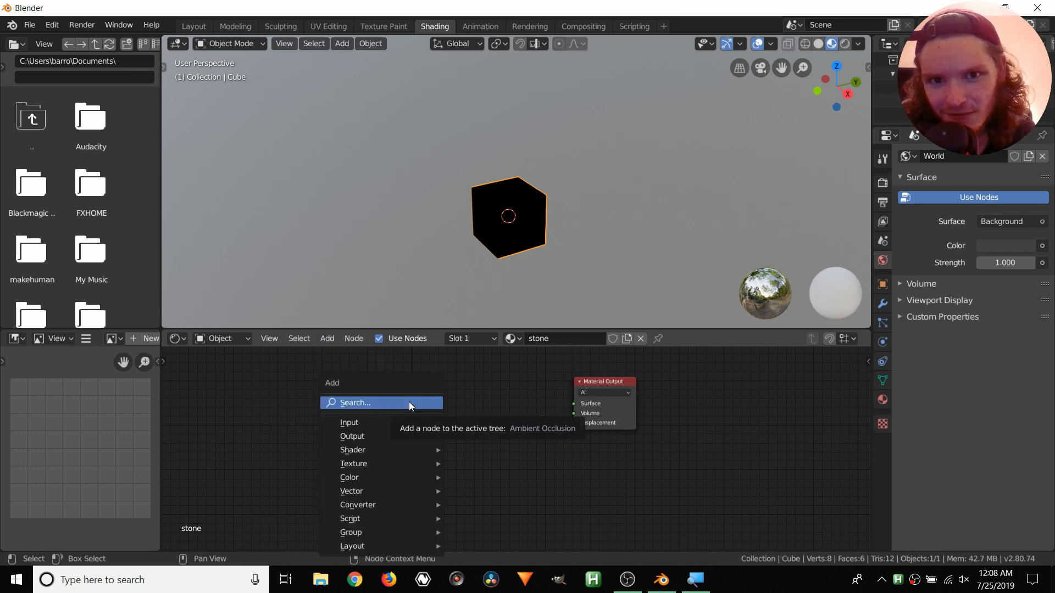
pyautogui.click(410, 404)
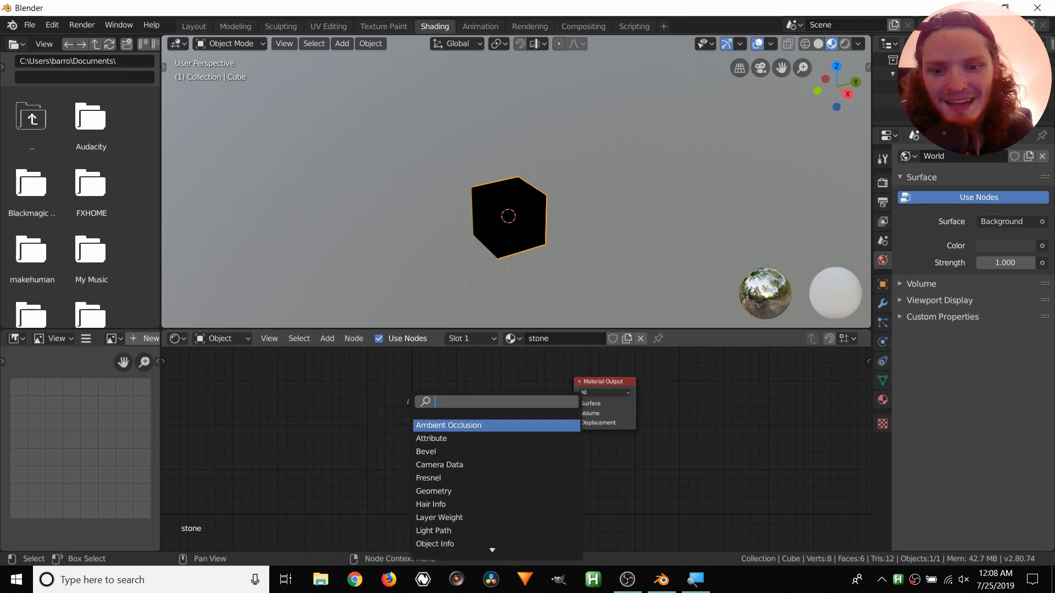
pyautogui.write('diff')
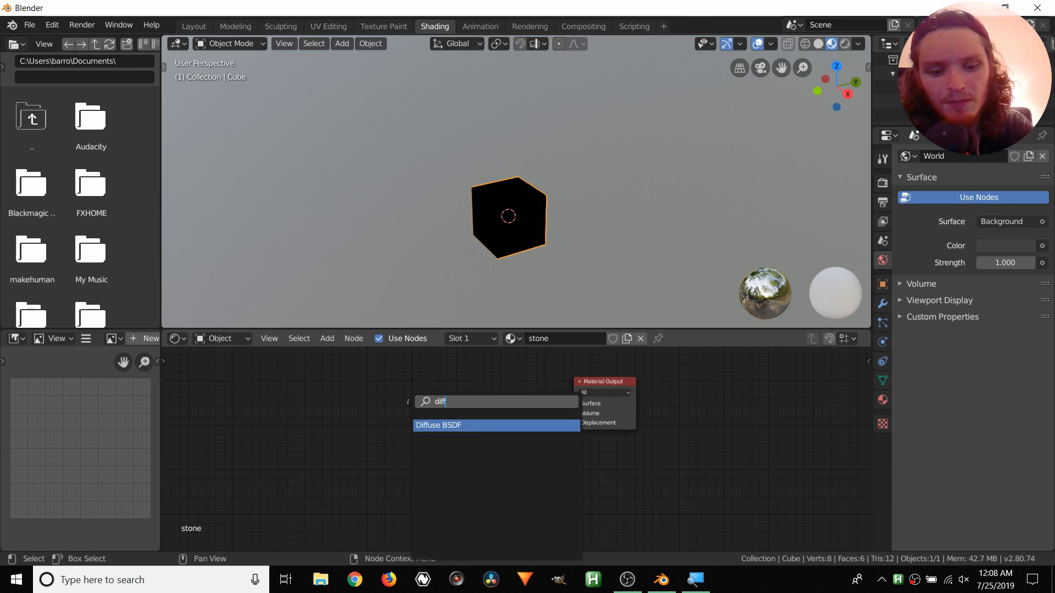
pyautogui.press('Return')
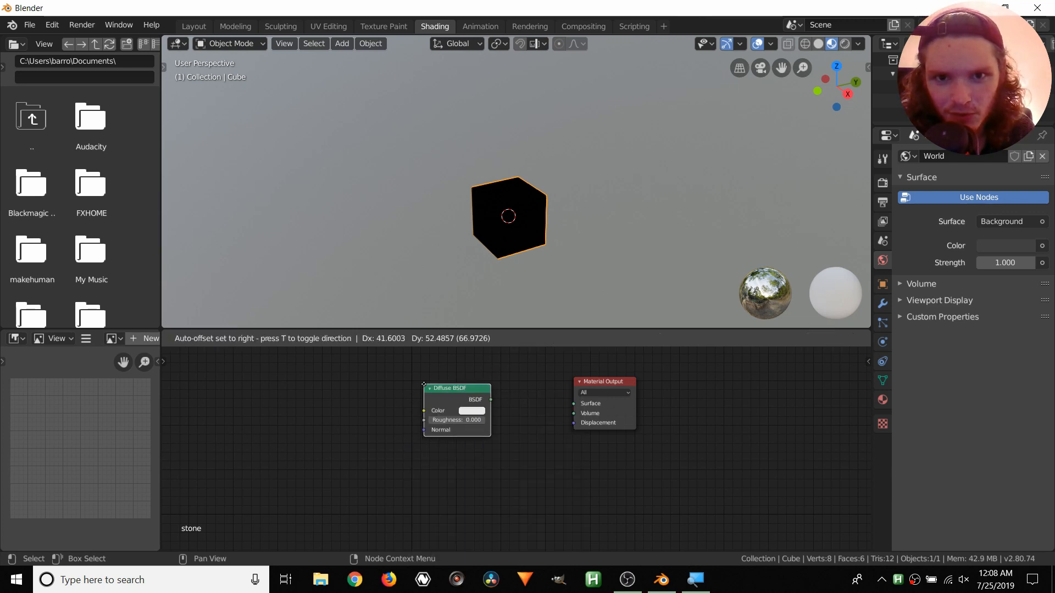
pyautogui.click(441, 391)
pyautogui.moveTo(507, 405); pyautogui.dragTo(571, 403)
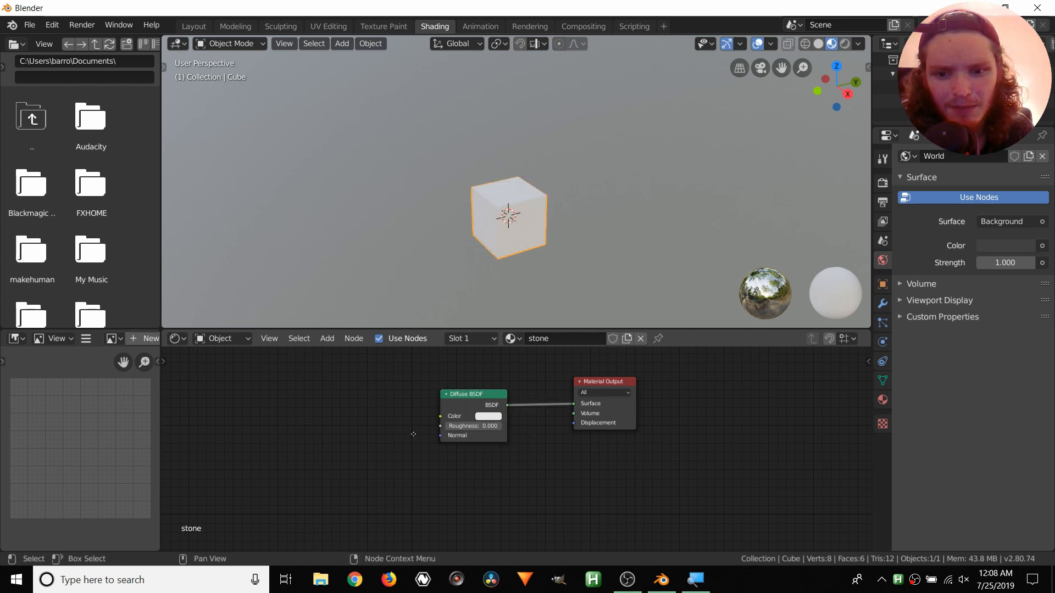
# Add a Principled BSDF node in the free space beside the Diffuse BSDF node
pyautogui.hotkey('shift', 'a')
pyautogui.click(439, 402)
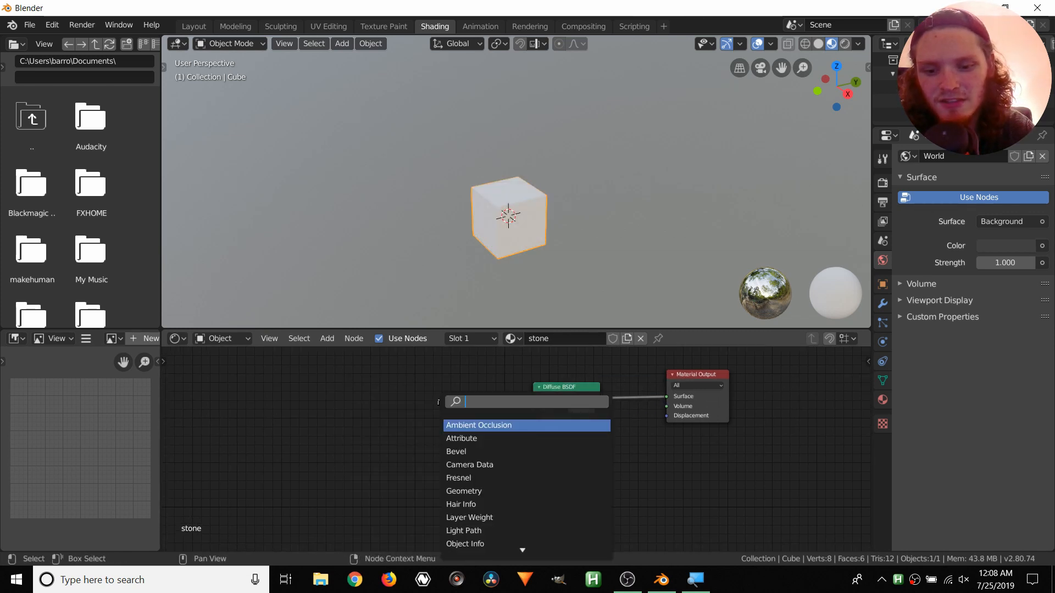
pyautogui.write('princ')
pyautogui.press('Return')
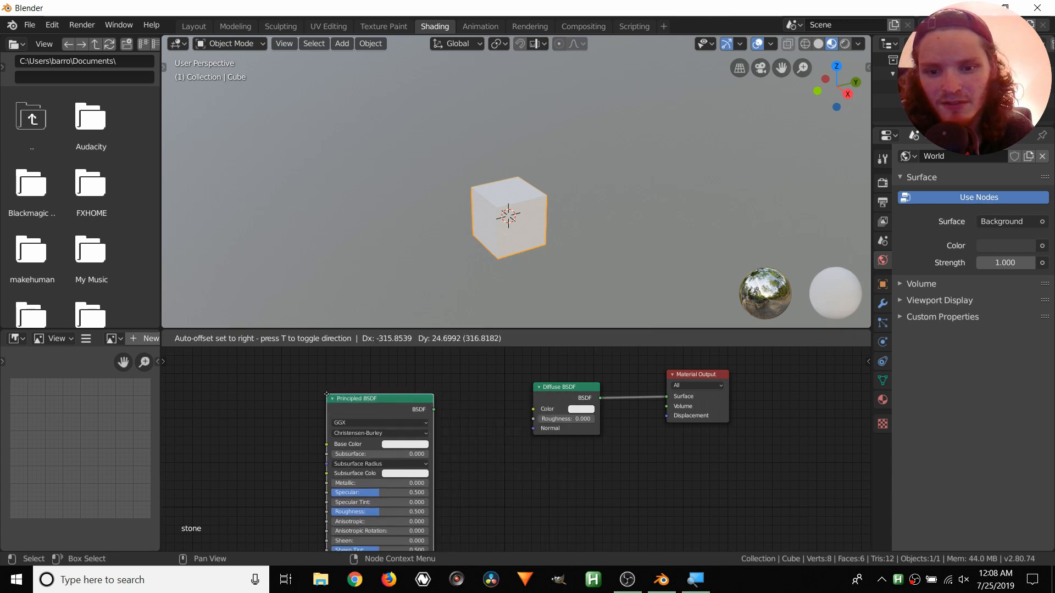
pyautogui.click(378, 404)
# Switch the unconnected Principled BSDF node's type to Diffuse BSDF and delete that spare node
pyautogui.hotkey('shift', 's')
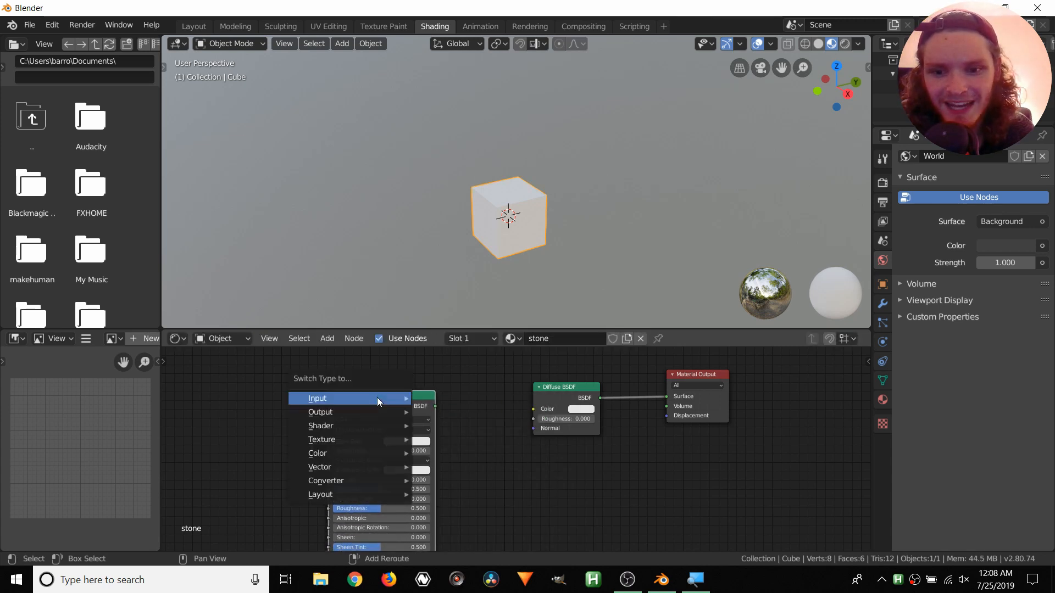
pyautogui.moveTo(377, 398)
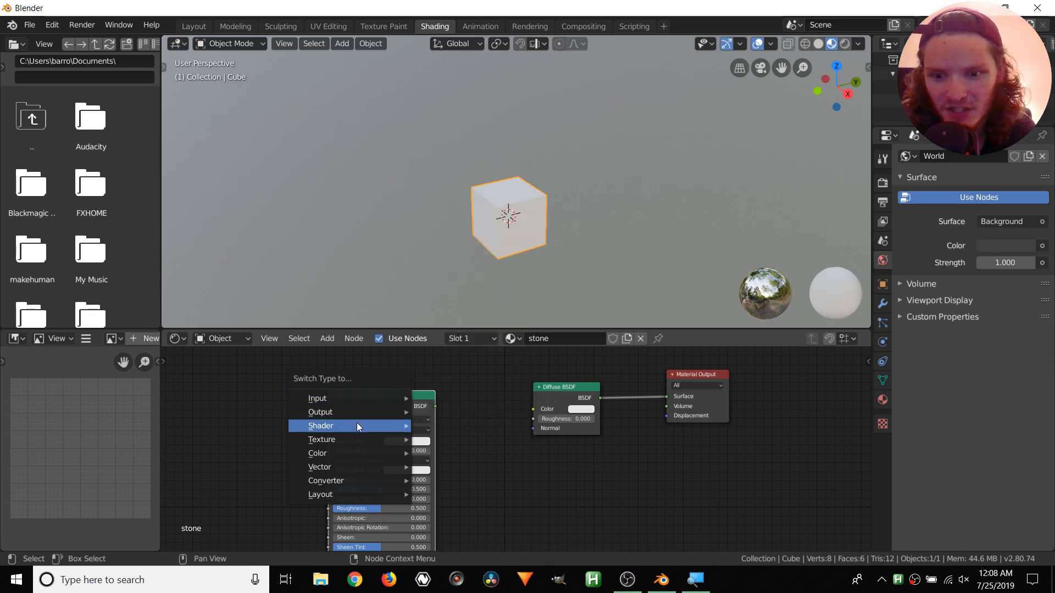
pyautogui.moveTo(355, 424)
pyautogui.click(473, 218)
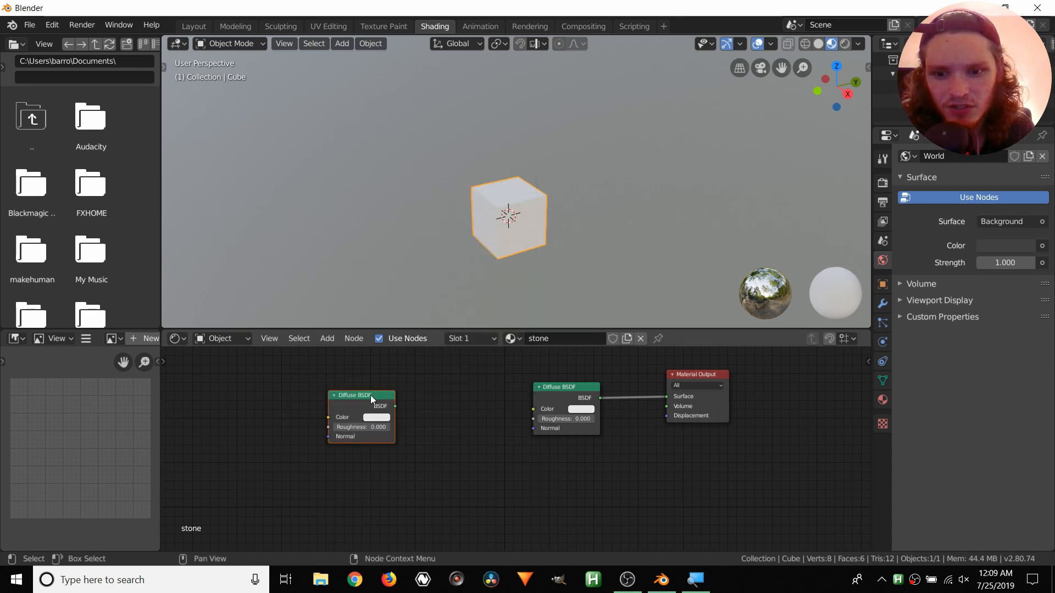
pyautogui.click(375, 395)
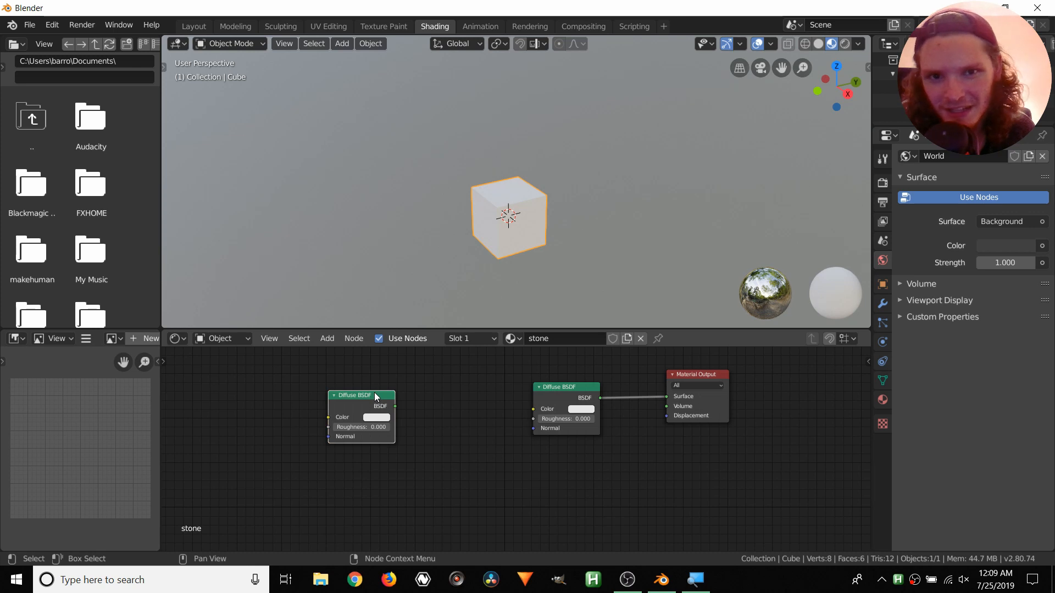
pyautogui.press('x')
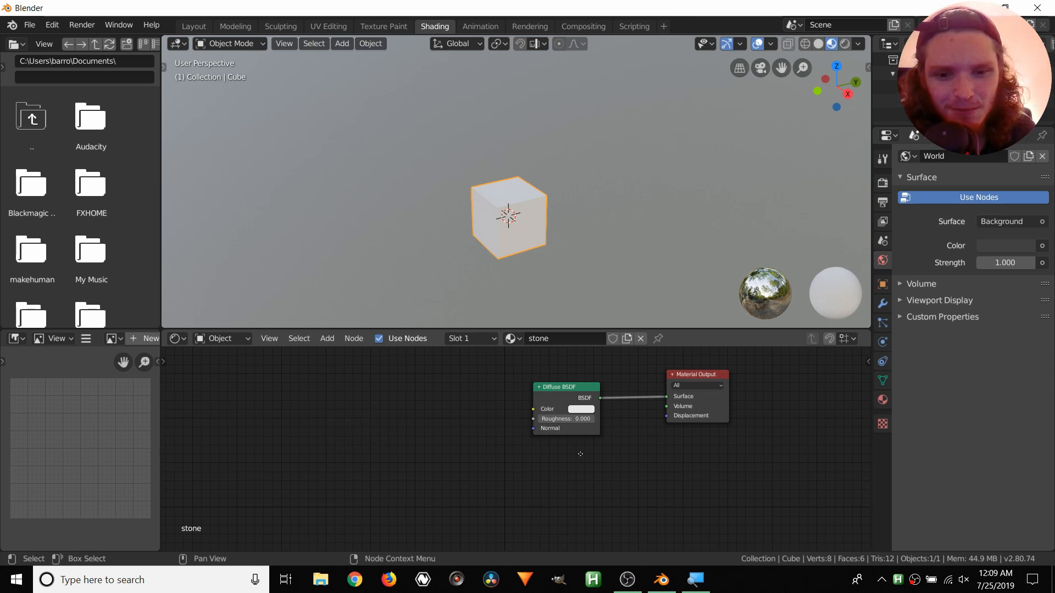
# Set the Diffuse BSDF node's color to green
pyautogui.moveTo(582, 454); pyautogui.dragTo(473, 468, button='middle')
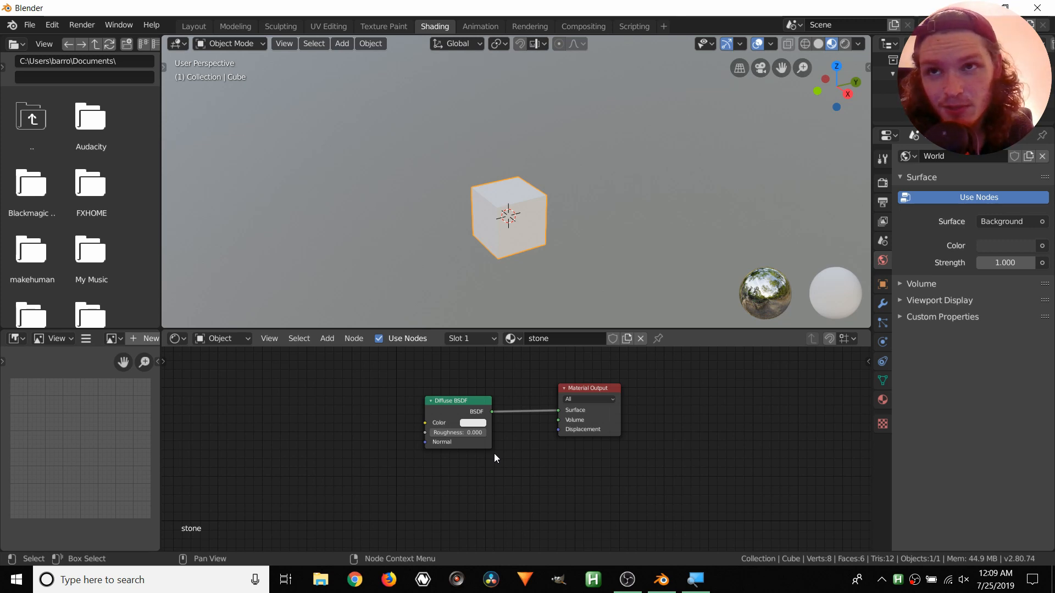
pyautogui.scroll(1, 518, 464)
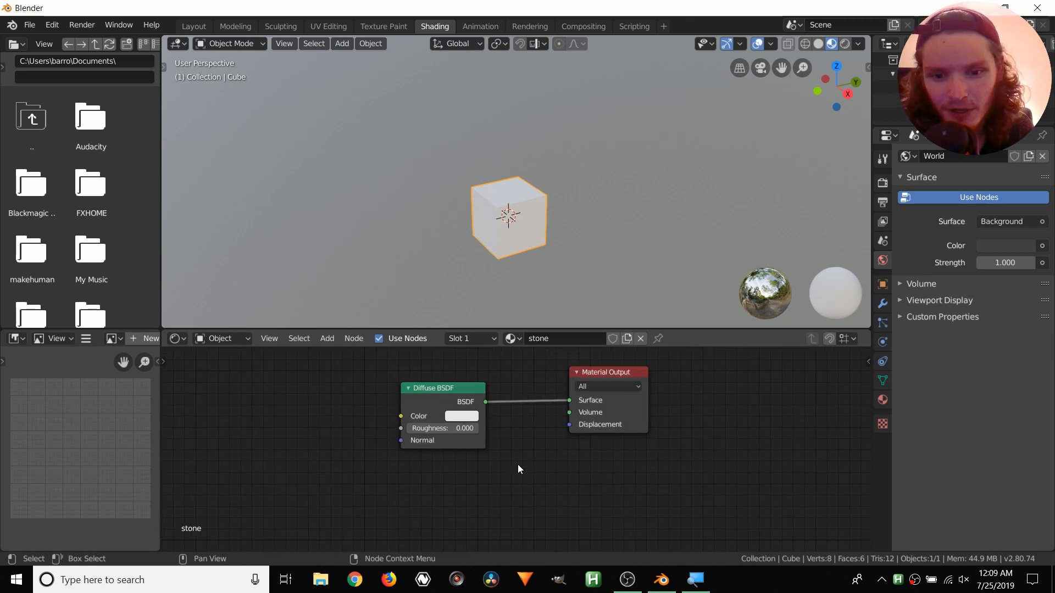
pyautogui.click(454, 415)
pyautogui.moveTo(490, 300)
pyautogui.mouseDown()
pyautogui.moveTo(473, 324)
pyautogui.moveTo(494, 264)
pyautogui.moveTo(477, 289)
pyautogui.mouseUp()
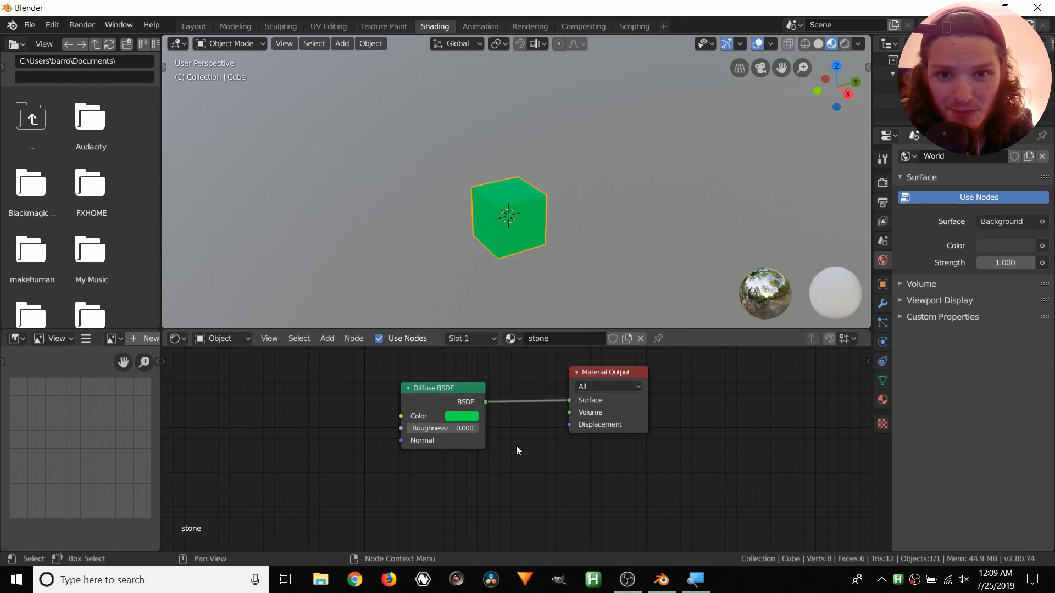
# Add an Image Texture node before the Diffuse BSDF and connect its Color output to the Diffuse BSDF's Color input
pyautogui.moveTo(516, 446); pyautogui.dragTo(650, 473, button='middle')
pyautogui.hotkey('shift', 'a')
pyautogui.click(403, 393)
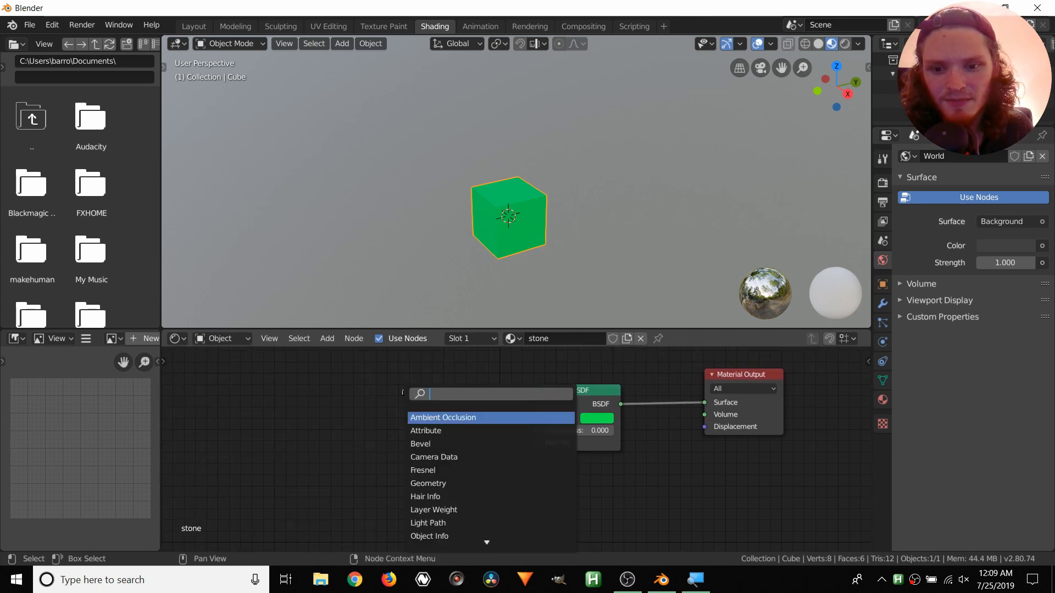
pyautogui.write('image')
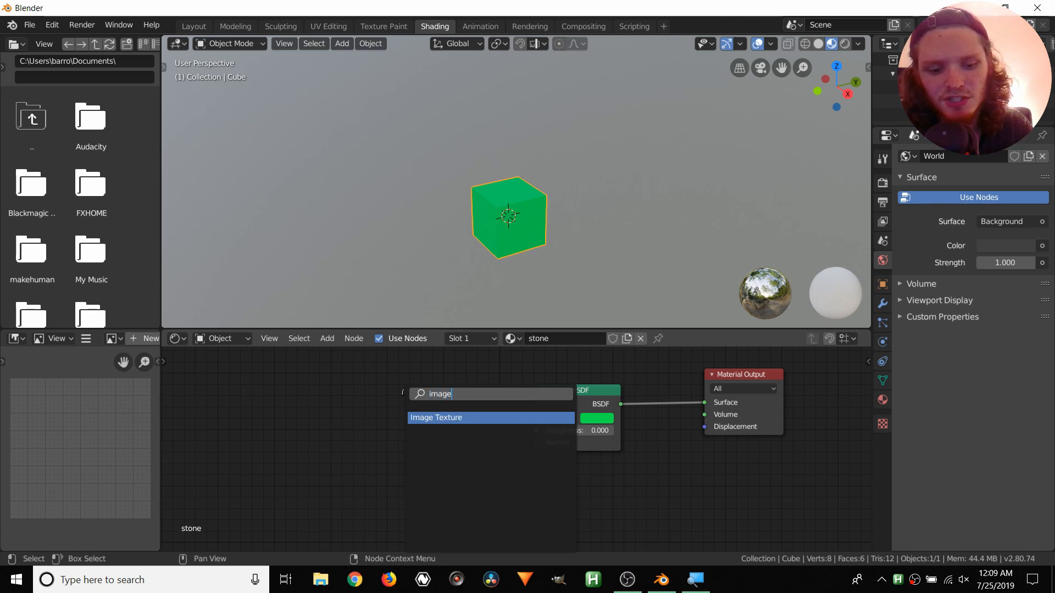
pyautogui.press('Return')
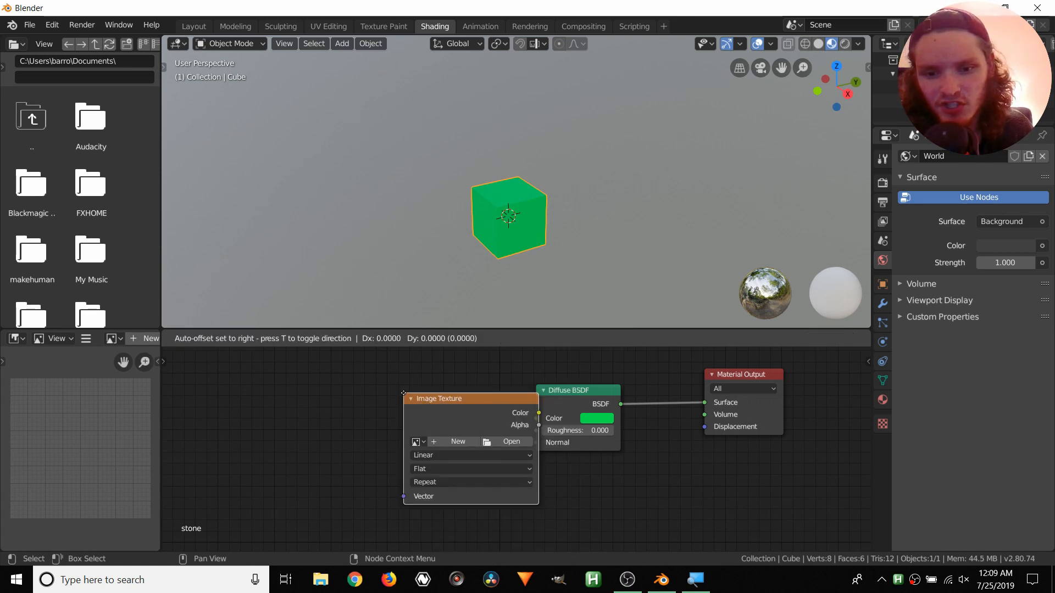
pyautogui.click(301, 381)
pyautogui.moveTo(437, 401); pyautogui.dragTo(536, 414)
pyautogui.moveTo(378, 384); pyautogui.dragTo(397, 390)
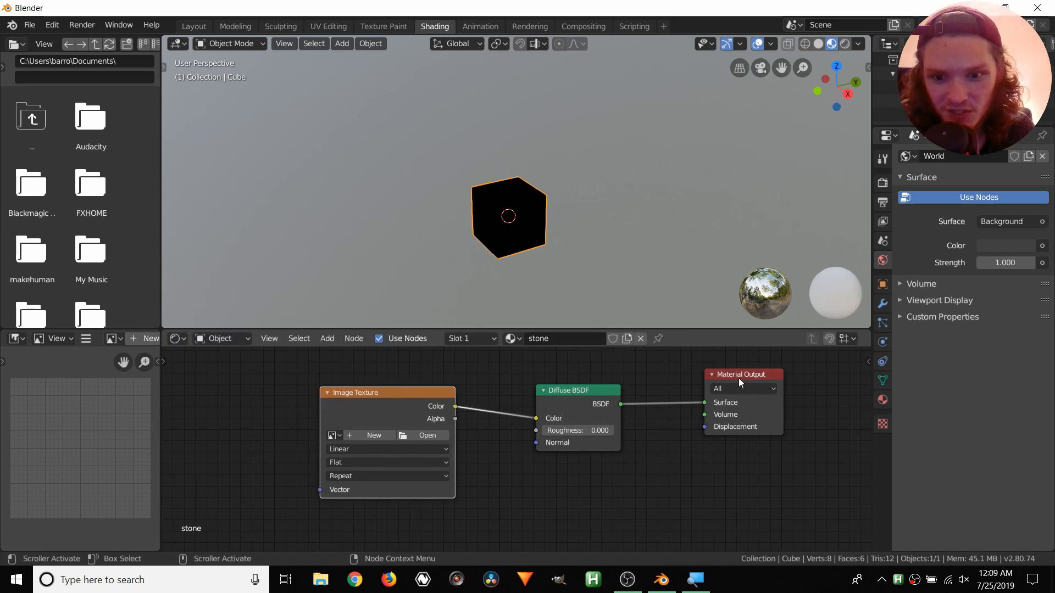
# Load stone.png from the Desktop folder into the Image Texture node
pyautogui.click(426, 436)
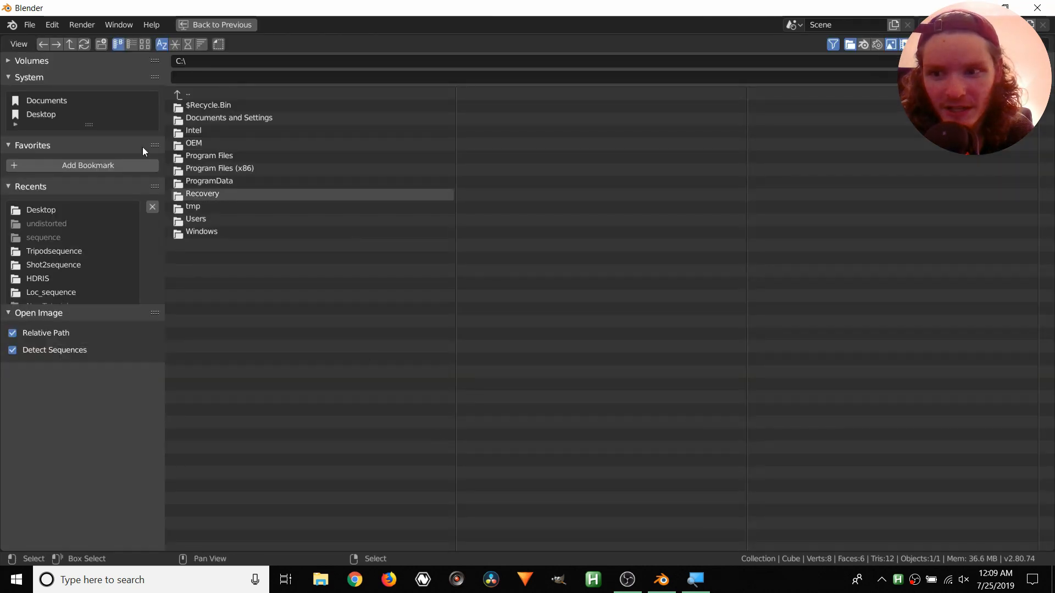
pyautogui.click(43, 115)
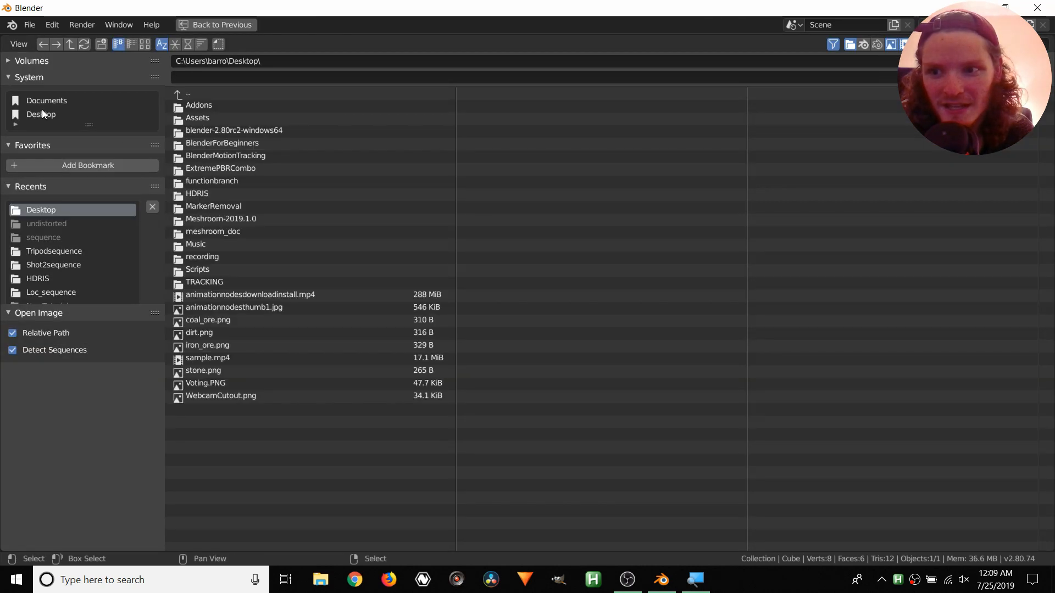
pyautogui.doubleClick(207, 371)
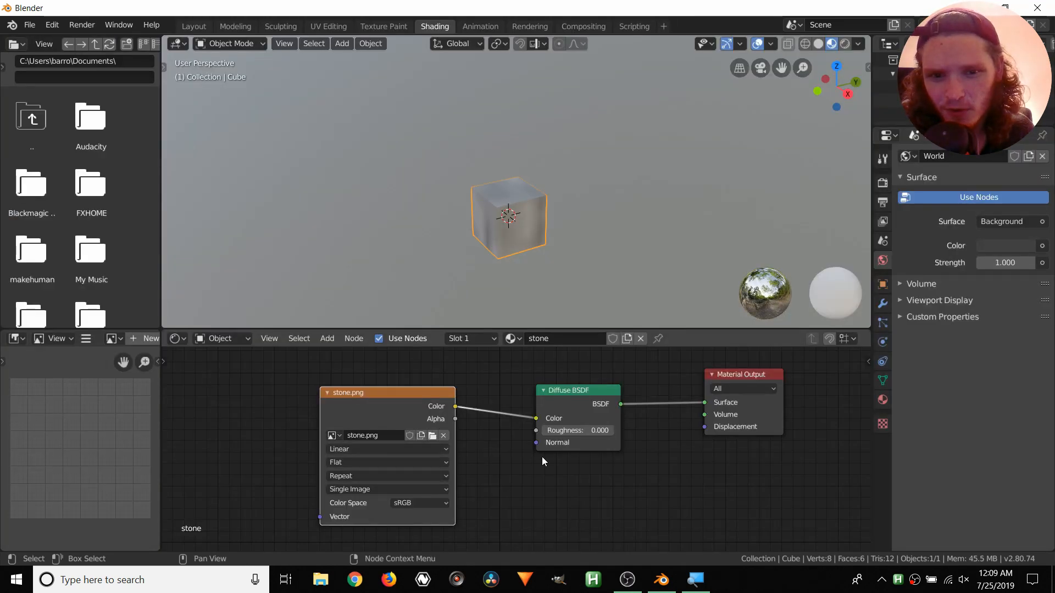
# Set the stone.png texture node's interpolation to Closest and inspect the texture on the cube
pyautogui.scroll(1, 509, 214)
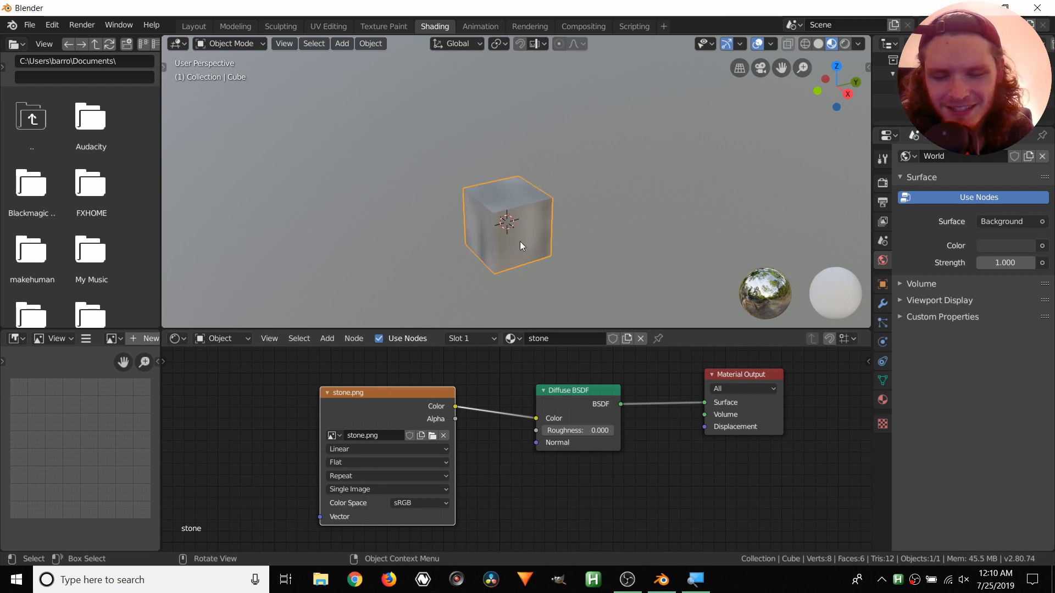
pyautogui.scroll(3, 516, 228)
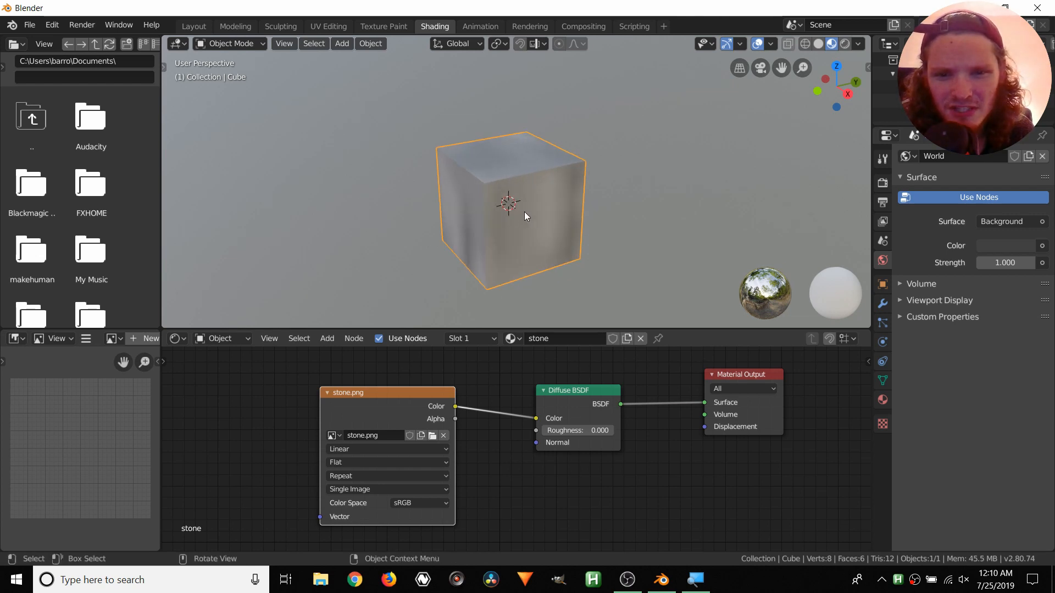
pyautogui.moveTo(510, 220); pyautogui.dragTo(539, 219, button='middle')
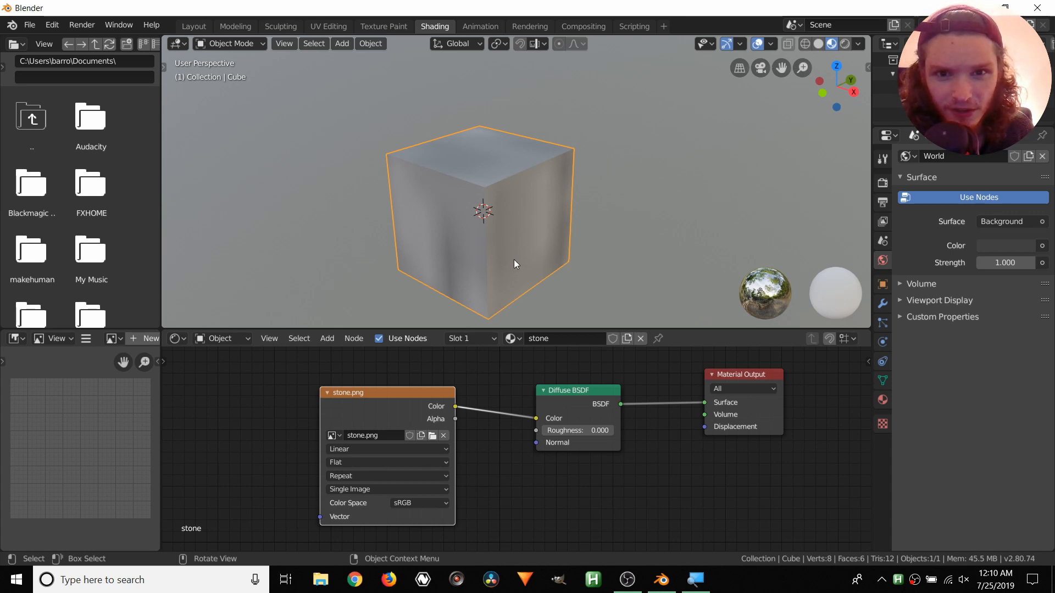
pyautogui.moveTo(482, 462); pyautogui.dragTo(551, 457, button='middle')
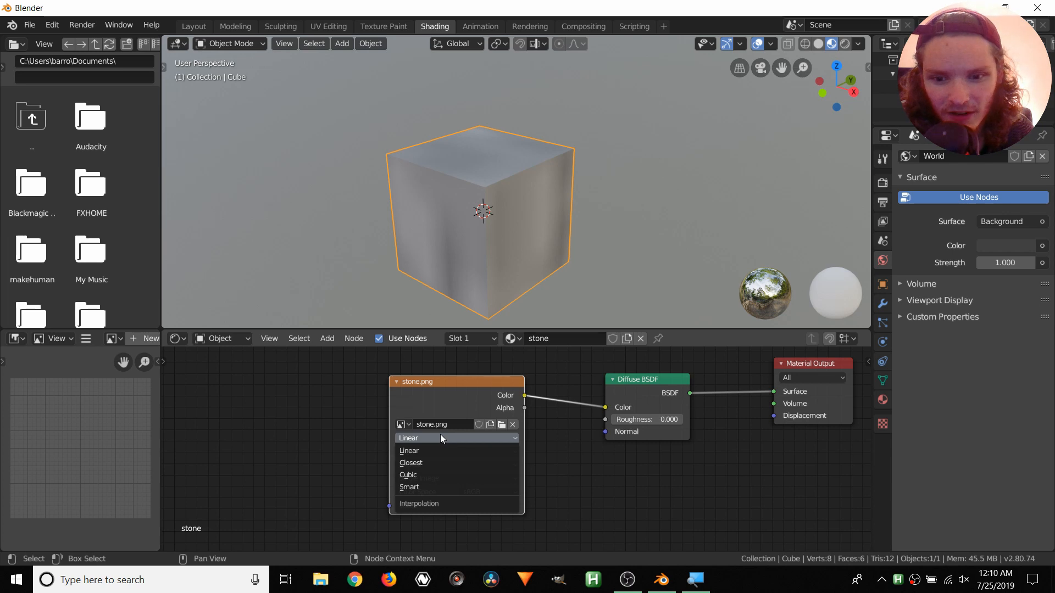
pyautogui.click(418, 463)
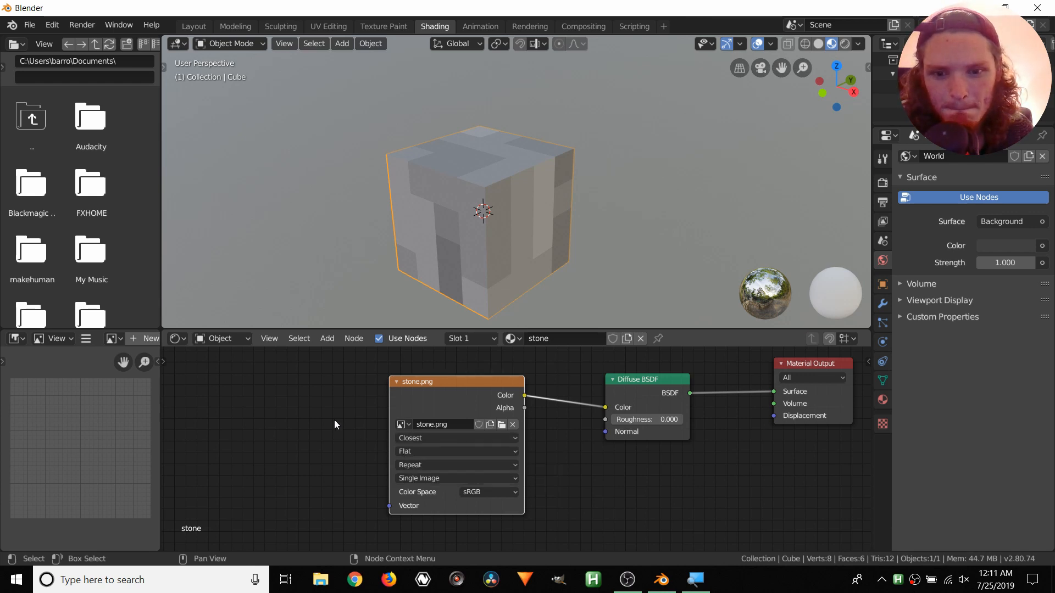
pyautogui.moveTo(466, 239); pyautogui.dragTo(406, 190, button='middle')
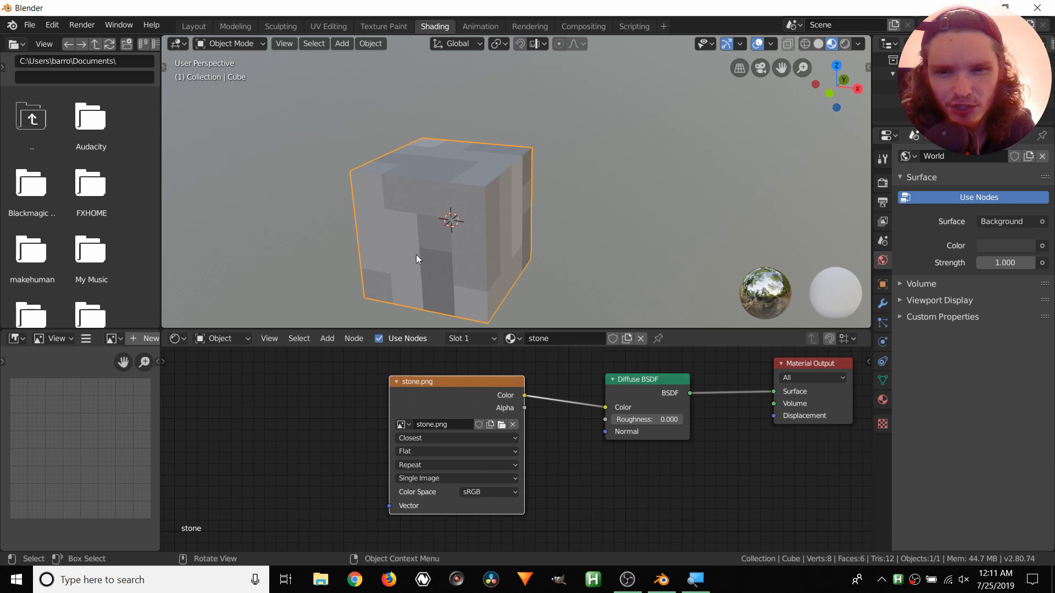
pyautogui.moveTo(479, 194); pyautogui.dragTo(473, 283, button='middle')
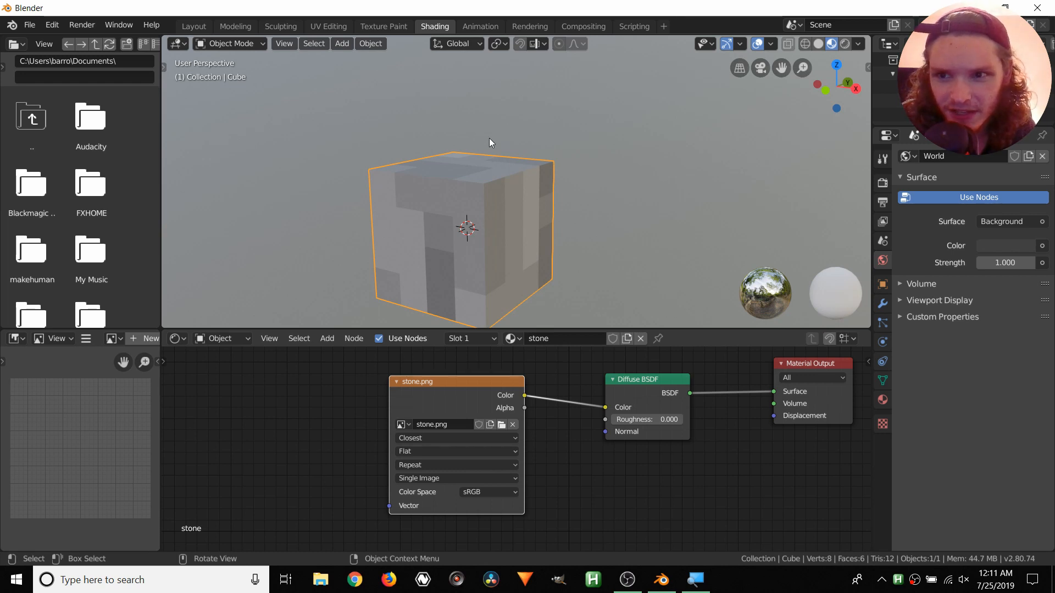
# Search the add-ons in Preferences for "node" to check whether Node Wrangler is enabled, and close Preferences
pyautogui.click(52, 25)
pyautogui.click(86, 206)
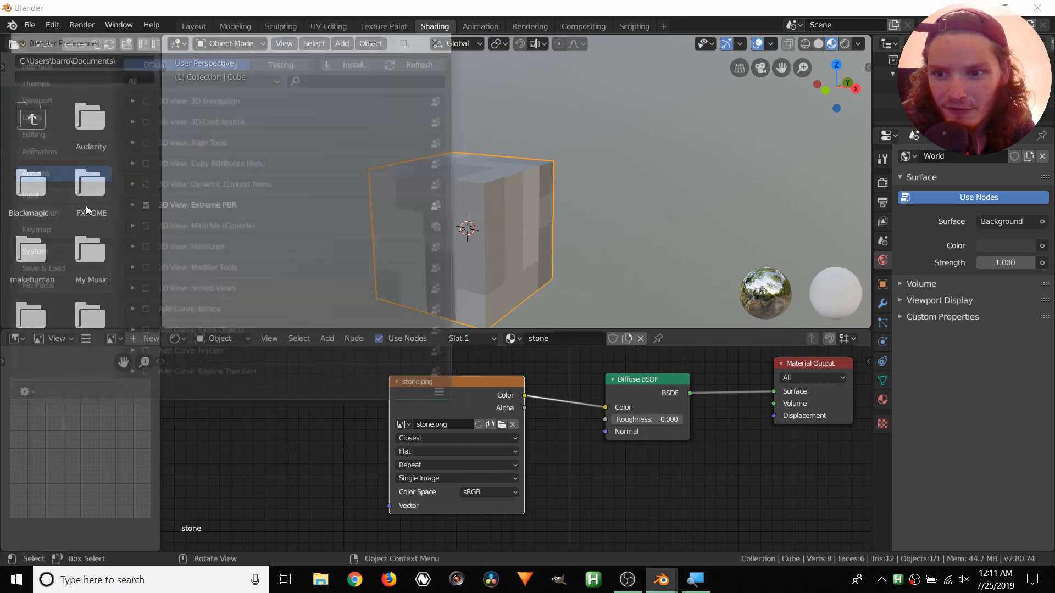
pyautogui.click(331, 77)
pyautogui.write('node')
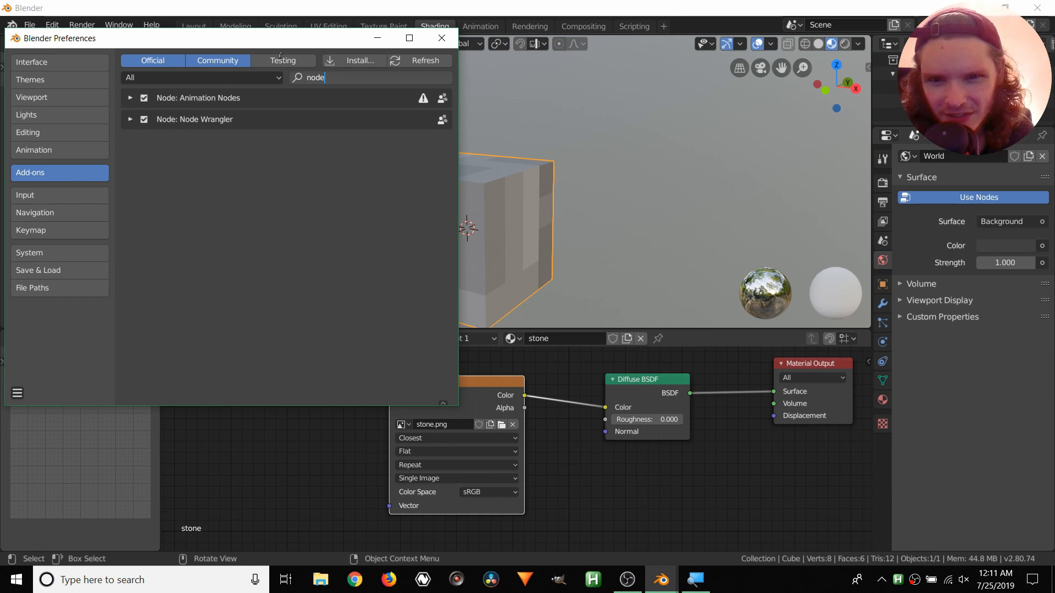
pyautogui.click(441, 38)
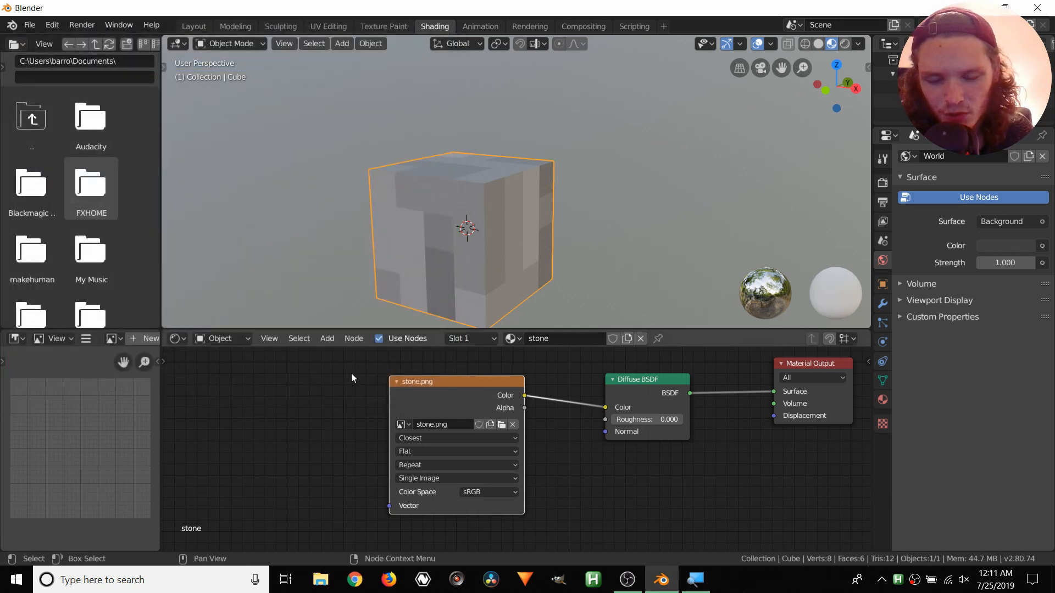
# Select the stone.png texture node and nudge it slightly up and away from the Diffuse BSDF node
pyautogui.moveTo(445, 365); pyautogui.dragTo(518, 380, button='middle')
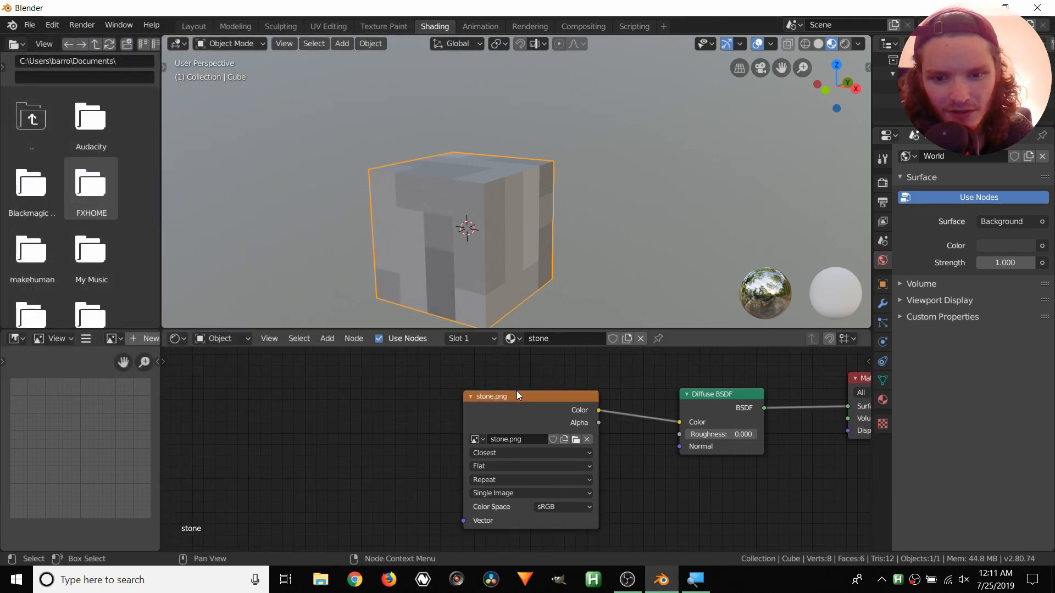
pyautogui.click(515, 394)
pyautogui.moveTo(515, 394); pyautogui.dragTo(501, 391)
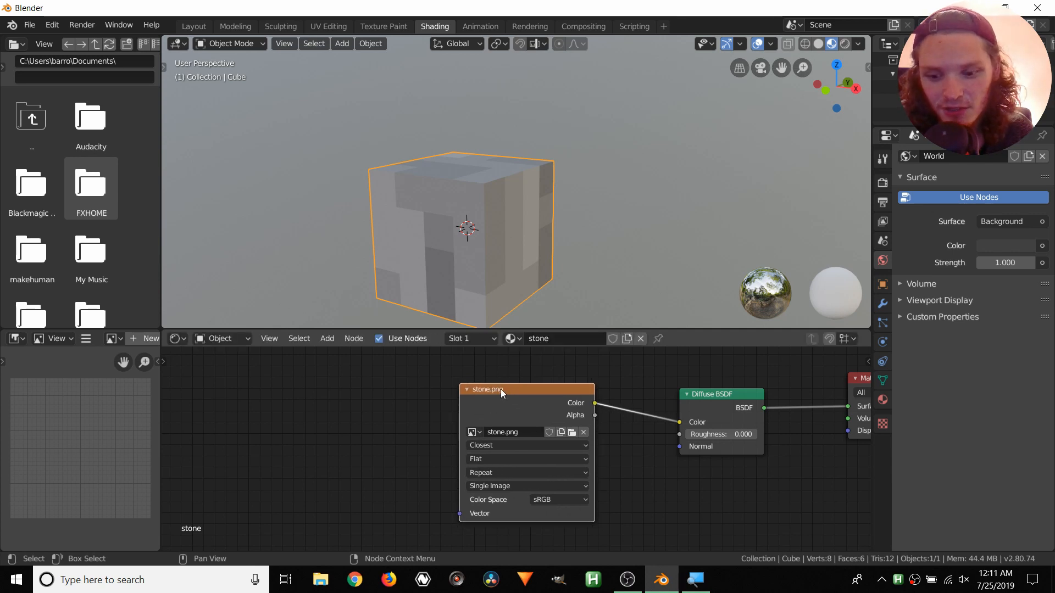
# Add Texture Coordinate and Mapping nodes wired into the stone.png texture node, and space them out to its side
pyautogui.hotkey('ctrl', 't')
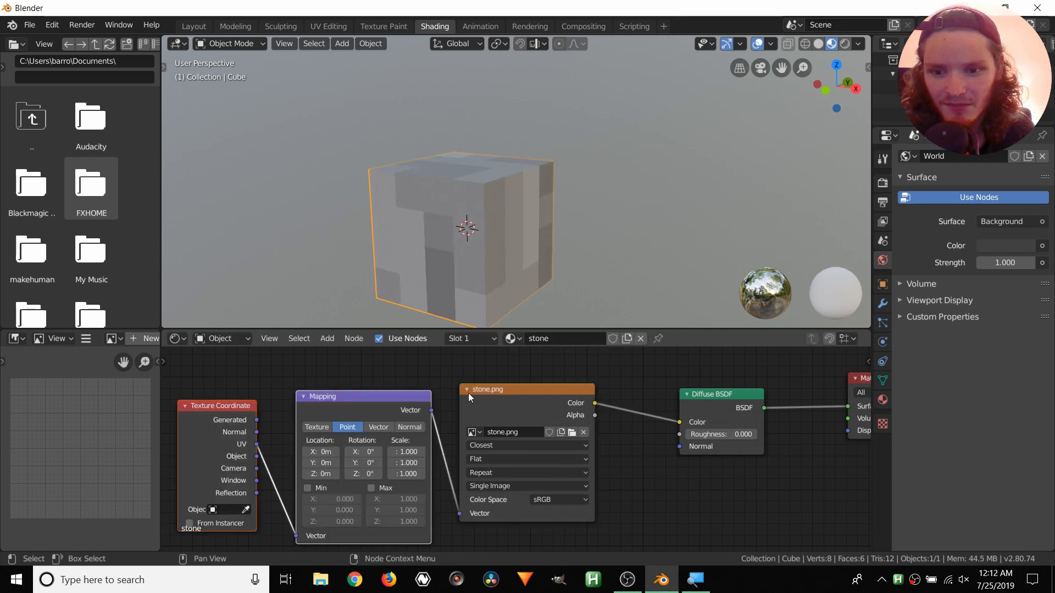
pyautogui.moveTo(245, 405); pyautogui.dragTo(332, 388, button='middle')
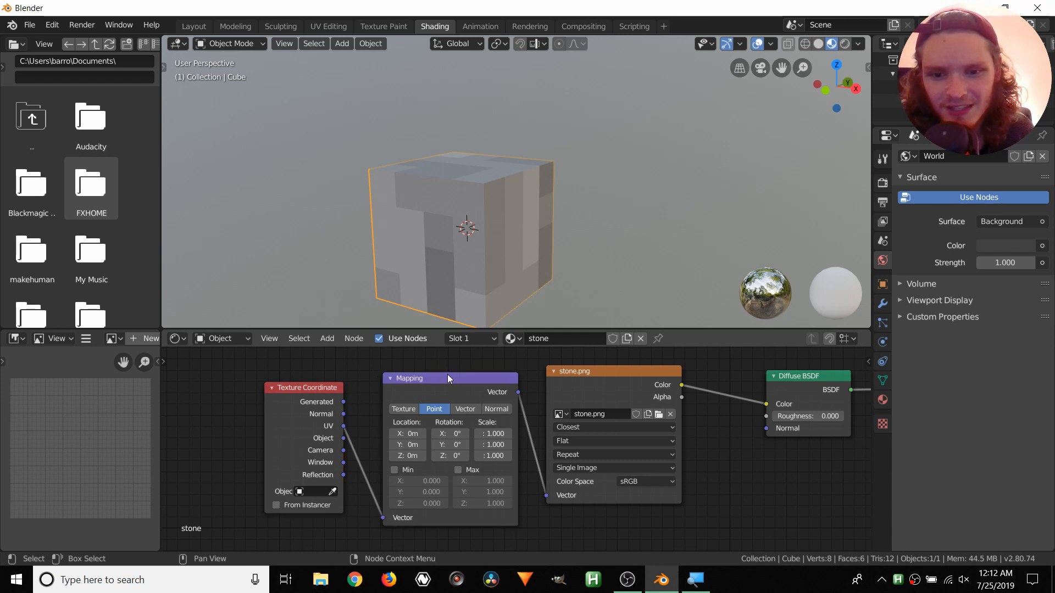
pyautogui.click(291, 388)
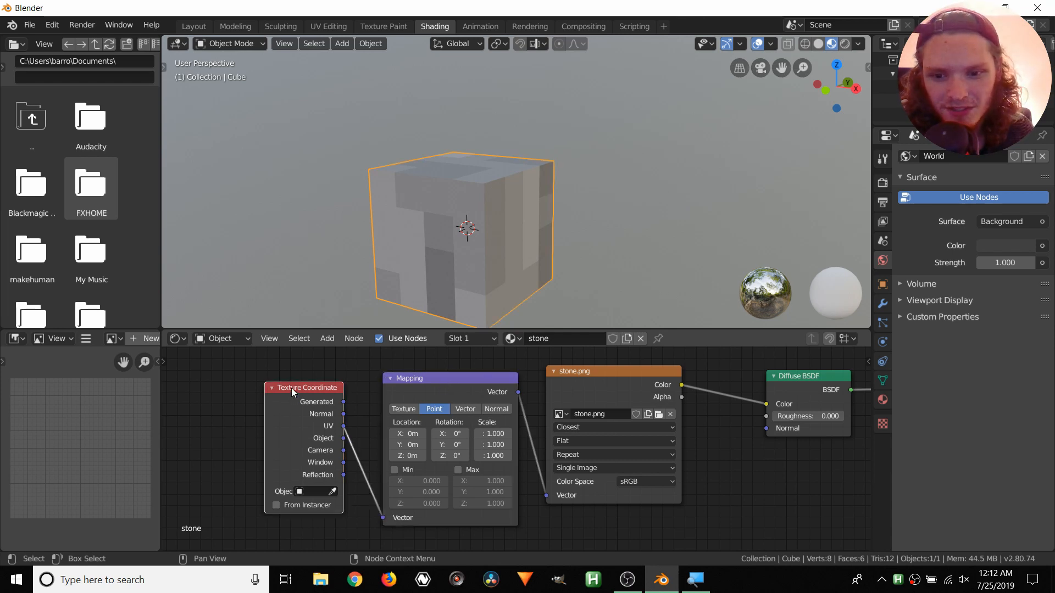
pyautogui.moveTo(300, 395); pyautogui.dragTo(295, 389)
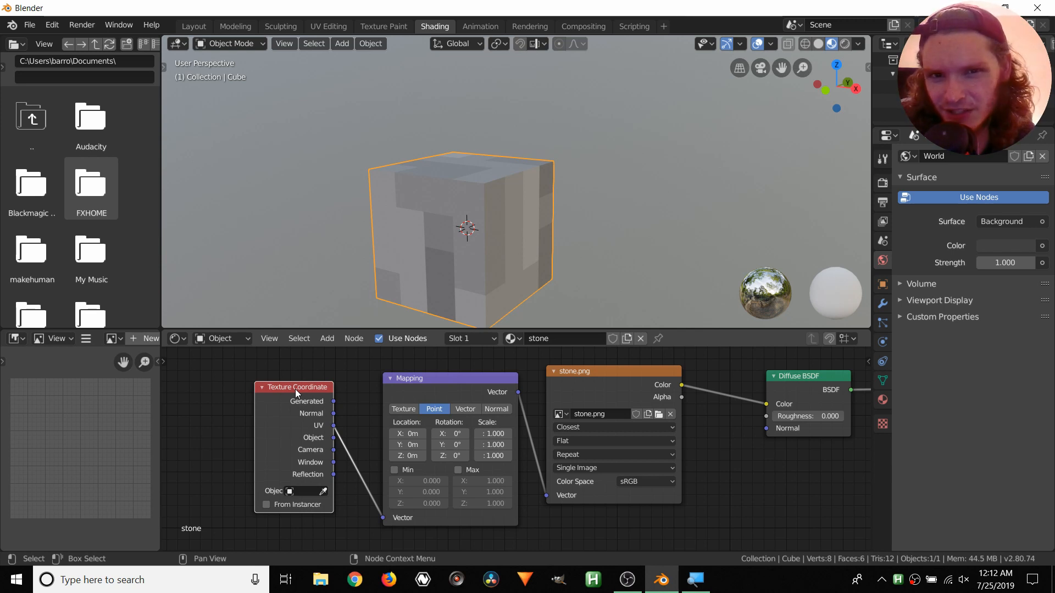
pyautogui.moveTo(295, 389); pyautogui.dragTo(289, 389)
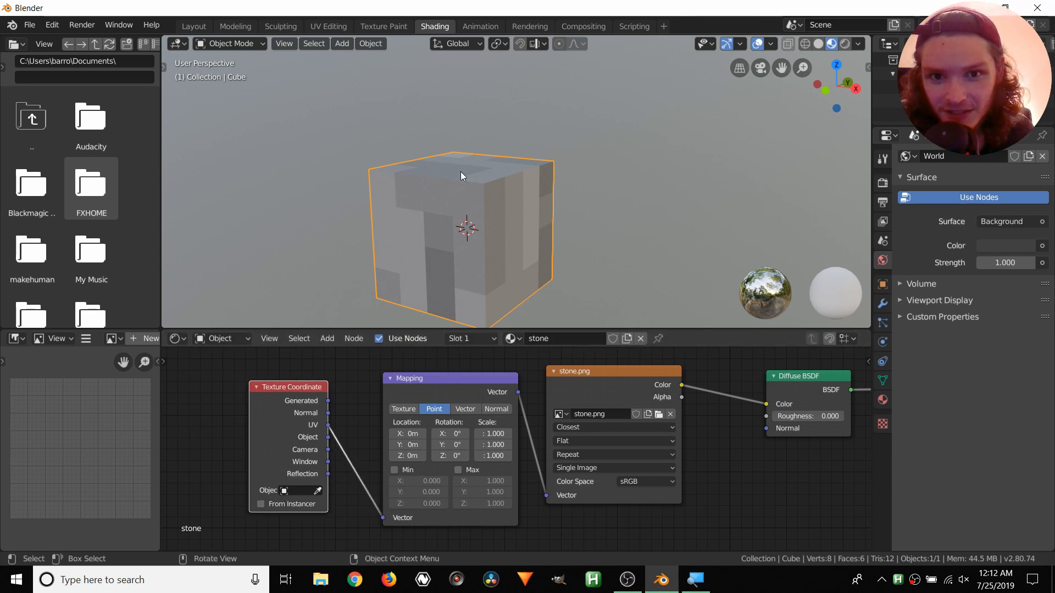
pyautogui.moveTo(415, 395); pyautogui.dragTo(401, 397)
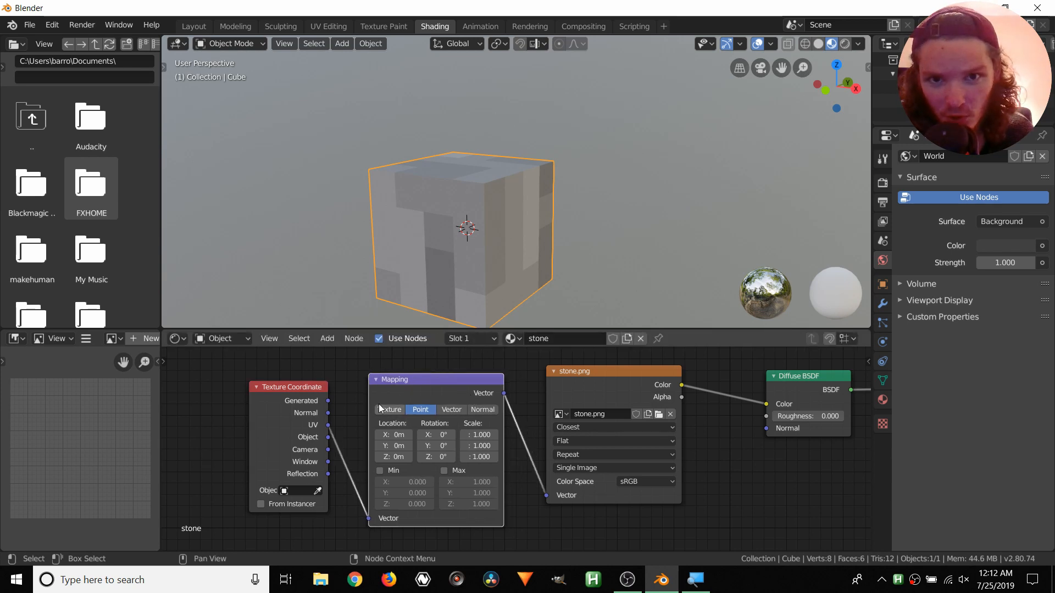
# Try Mapping node scales of 4 and 5.6 on all axes, and return X, Y and Z to 1
pyautogui.moveTo(476, 435); pyautogui.dragTo(546, 434)
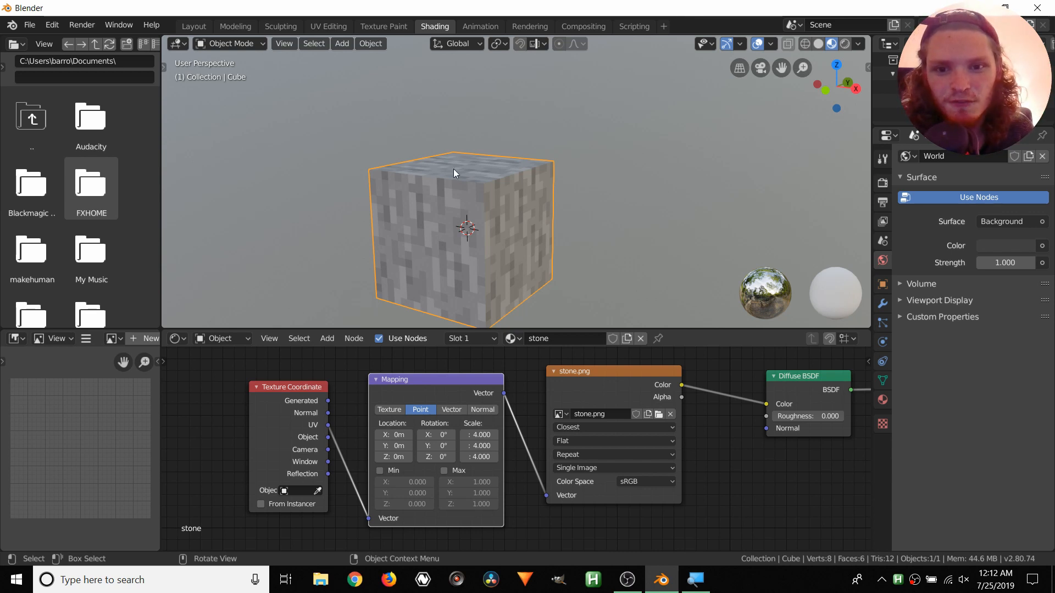
pyautogui.moveTo(474, 435)
pyautogui.mouseDown()
pyautogui.moveTo(474, 456)
pyautogui.moveTo(474, 434)
pyautogui.mouseUp()
pyautogui.click(473, 434)
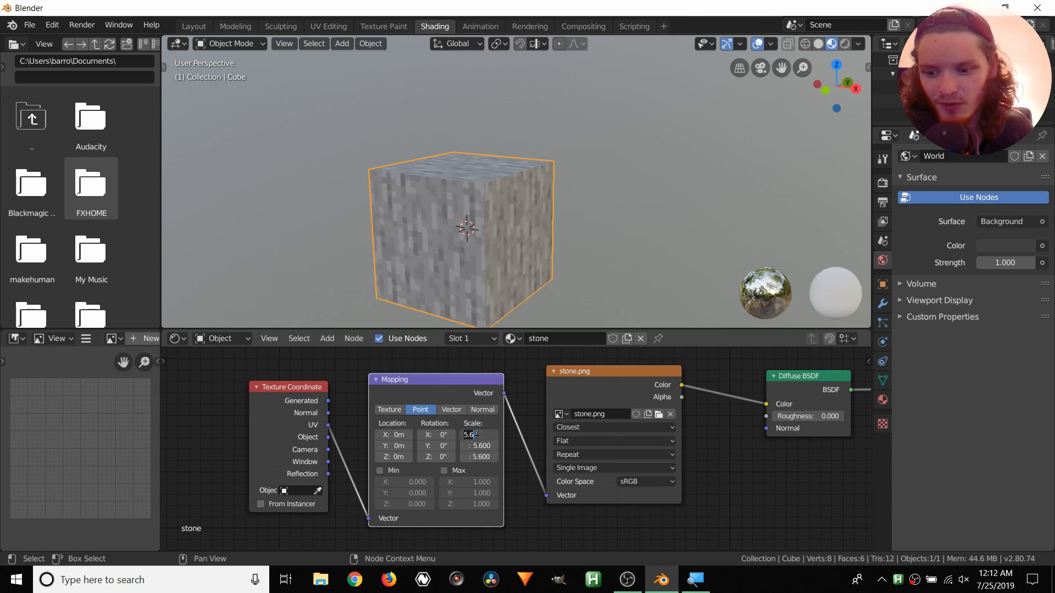
pyautogui.write('1')
pyautogui.press('Tab')
pyautogui.write('1')
pyautogui.press('Tab')
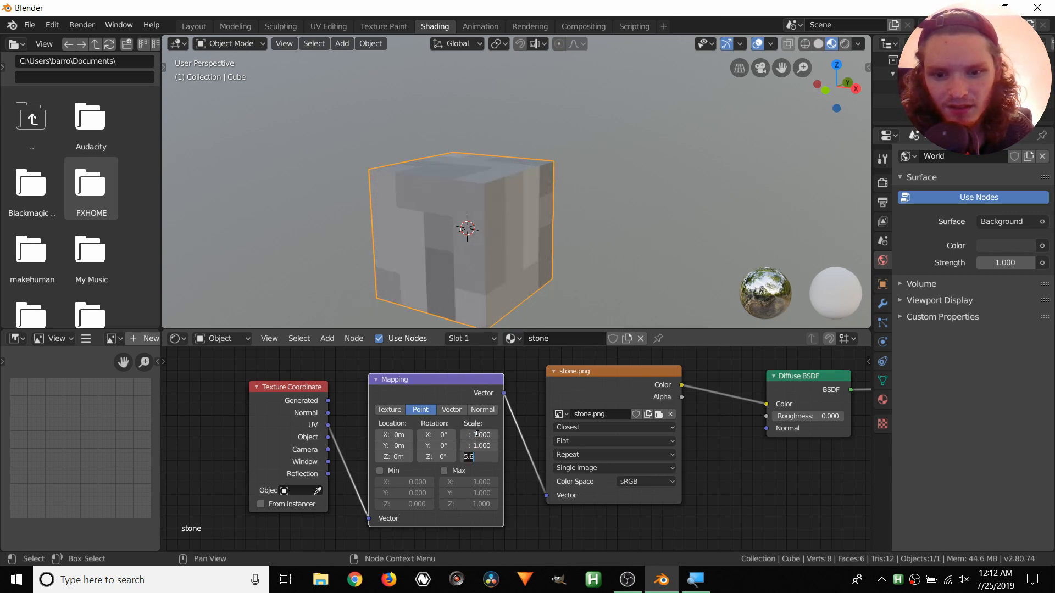
pyautogui.write('1')
pyautogui.press('Return')
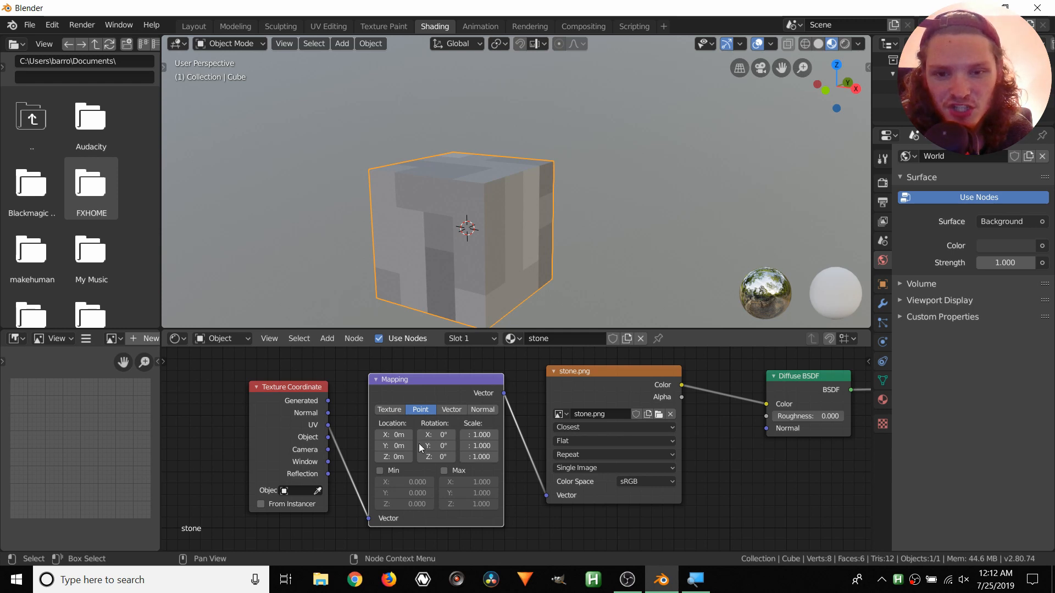
# Widen the gap between the Mapping and Texture Coordinate nodes slightly
pyautogui.moveTo(446, 382); pyautogui.dragTo(453, 383)
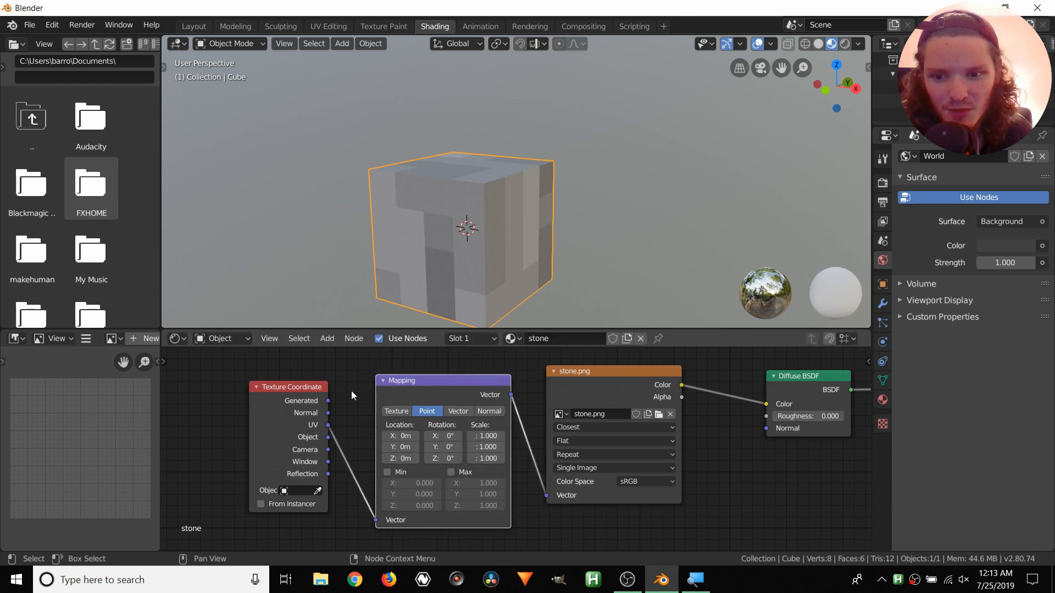
pyautogui.moveTo(301, 394); pyautogui.dragTo(288, 389)
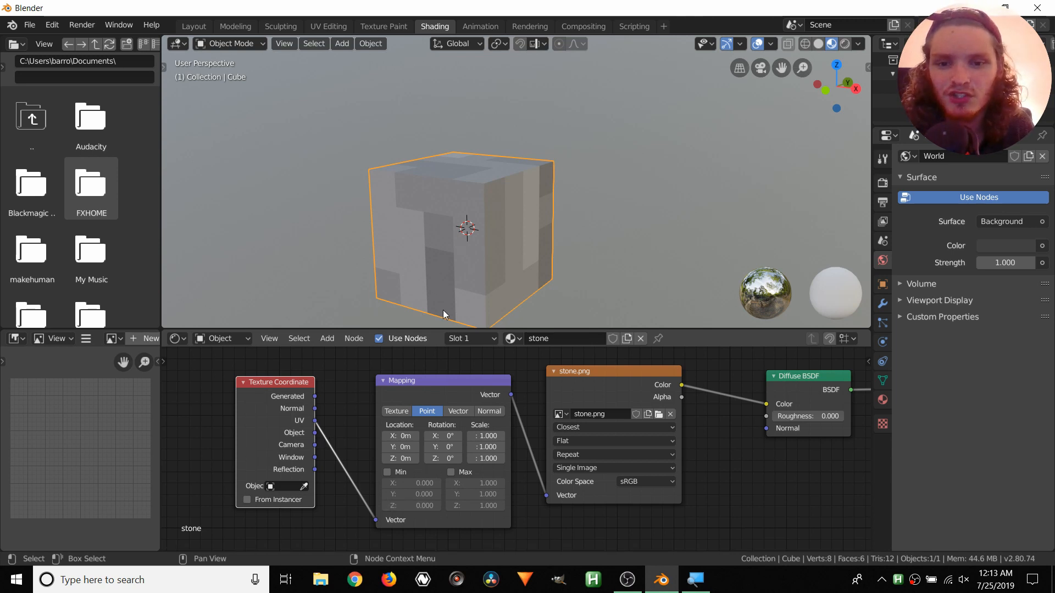
# Put the cube in Edit Mode, and widen the image editor area and turn it into a UV Editor
pyautogui.keyDown('shift'); pyautogui.moveTo(490, 223); pyautogui.dragTo(506, 194, button='middle'); pyautogui.keyUp('shift')
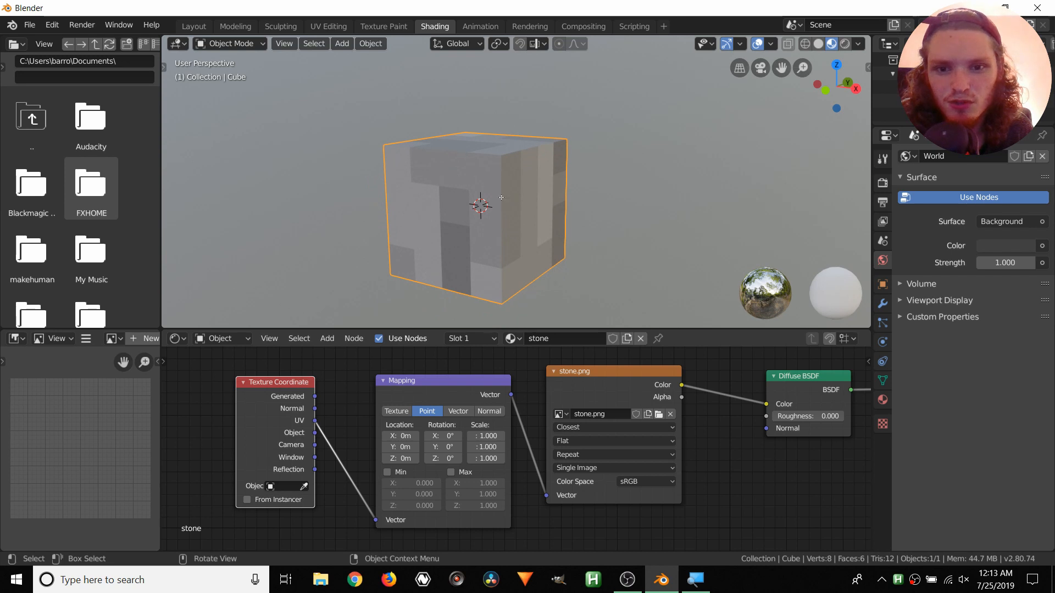
pyautogui.press('Tab')
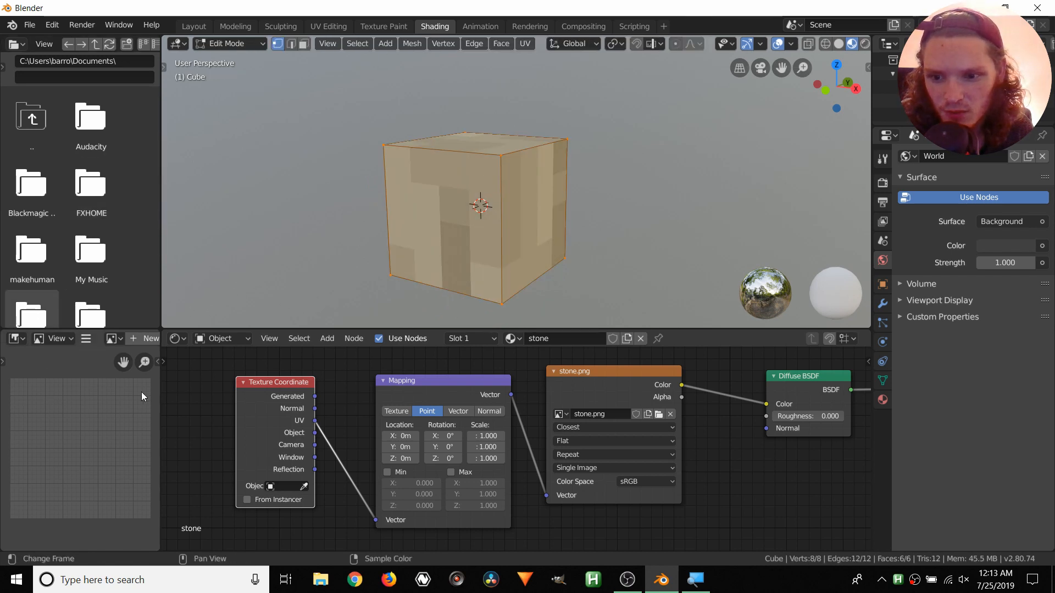
pyautogui.moveTo(161, 403); pyautogui.dragTo(206, 400)
pyautogui.click(21, 337)
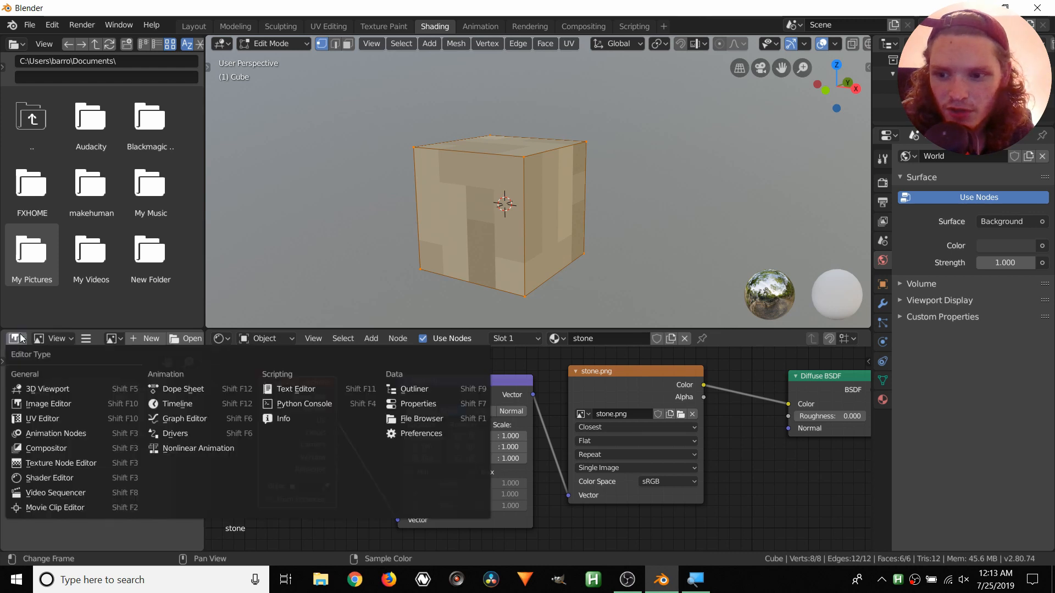
pyautogui.click(41, 417)
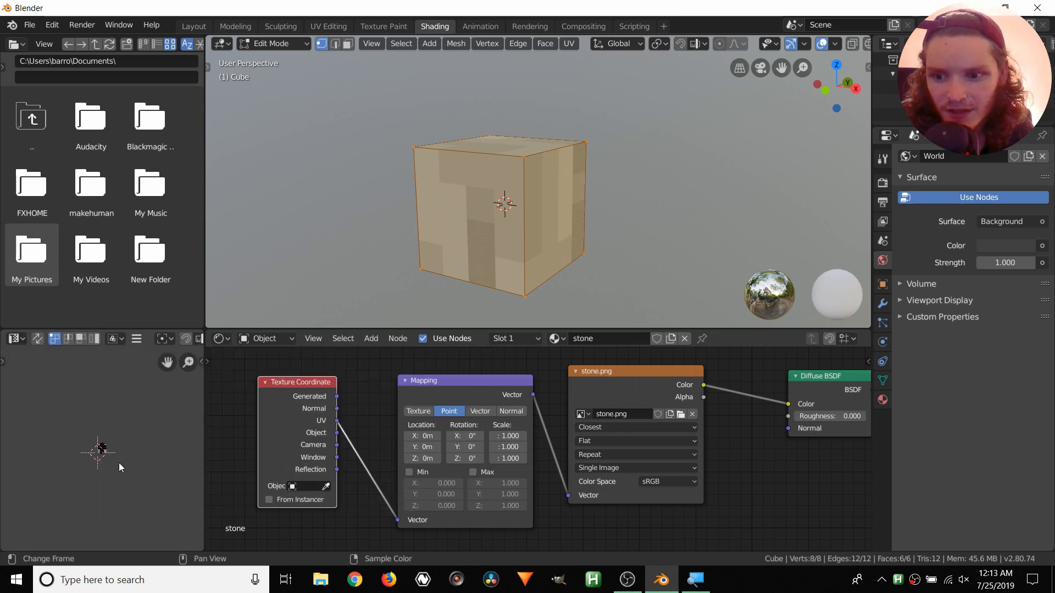
pyautogui.scroll(11, 117, 460)
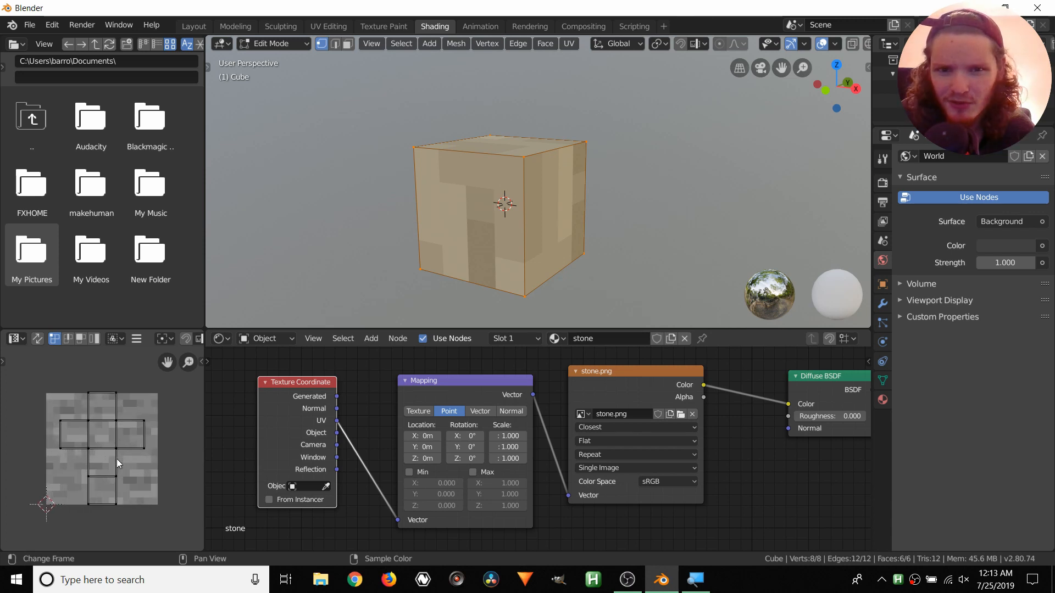
# Maximize the UV Editor and fit the cube's unwrapped layout over stone.png in the view
pyautogui.hotkey('ctrl', 'space')
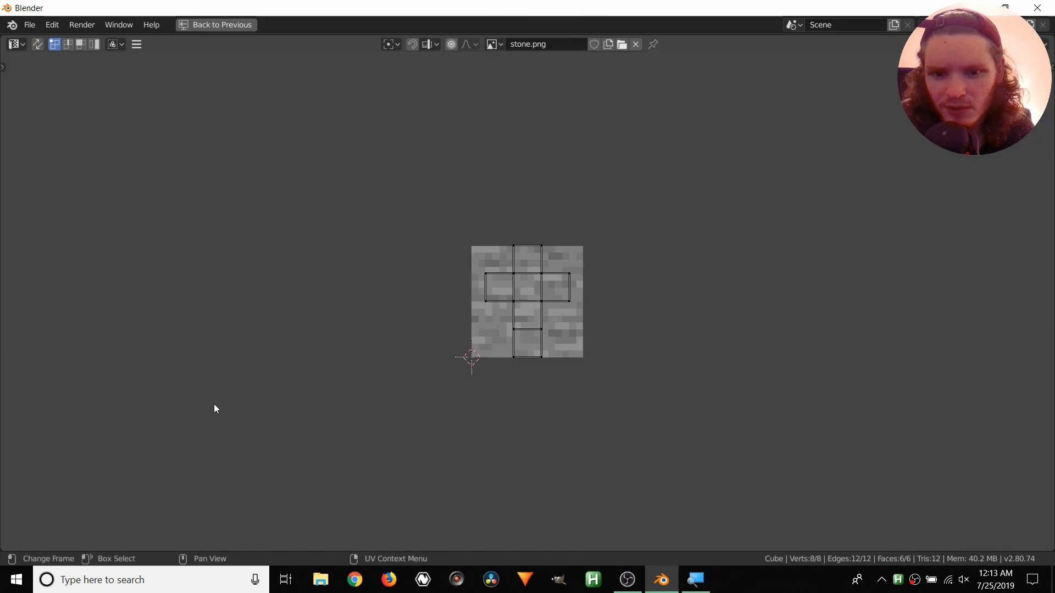
pyautogui.hotkey('ctrl', 'space')
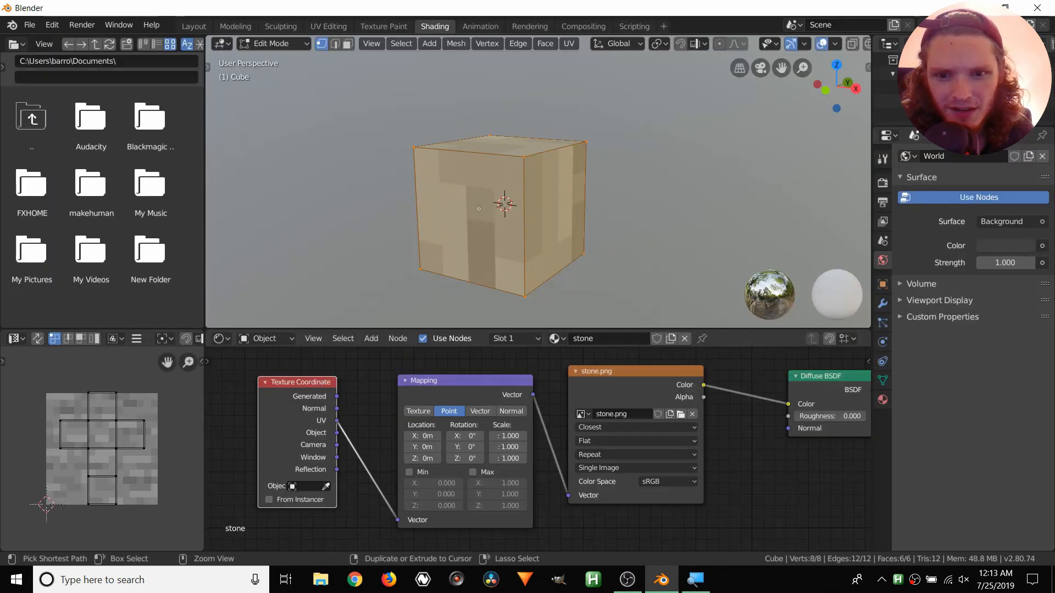
pyautogui.hotkey('ctrl', 'space')
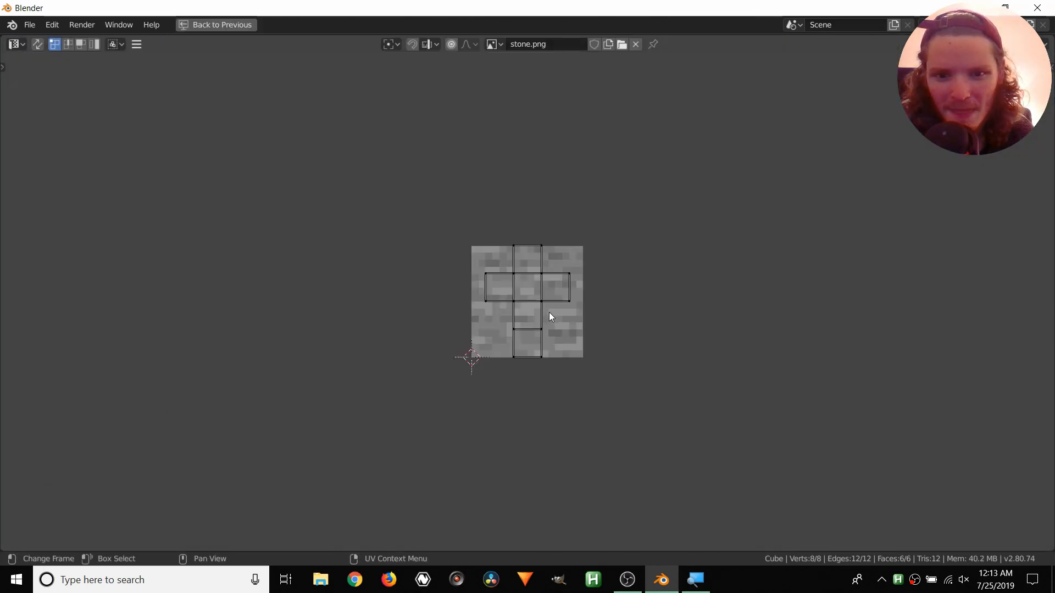
pyautogui.press('Home')
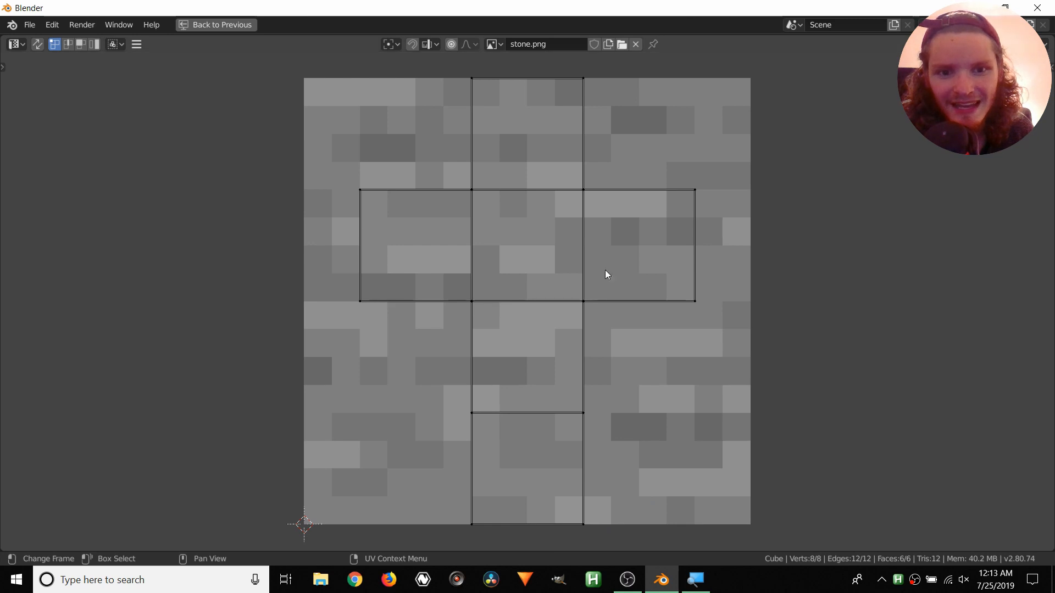
# In UV face selection mode, pick individual faces of the cube's layout to examine them, and restore the normal workspace layout
pyautogui.press('3')
pyautogui.click(643, 244)
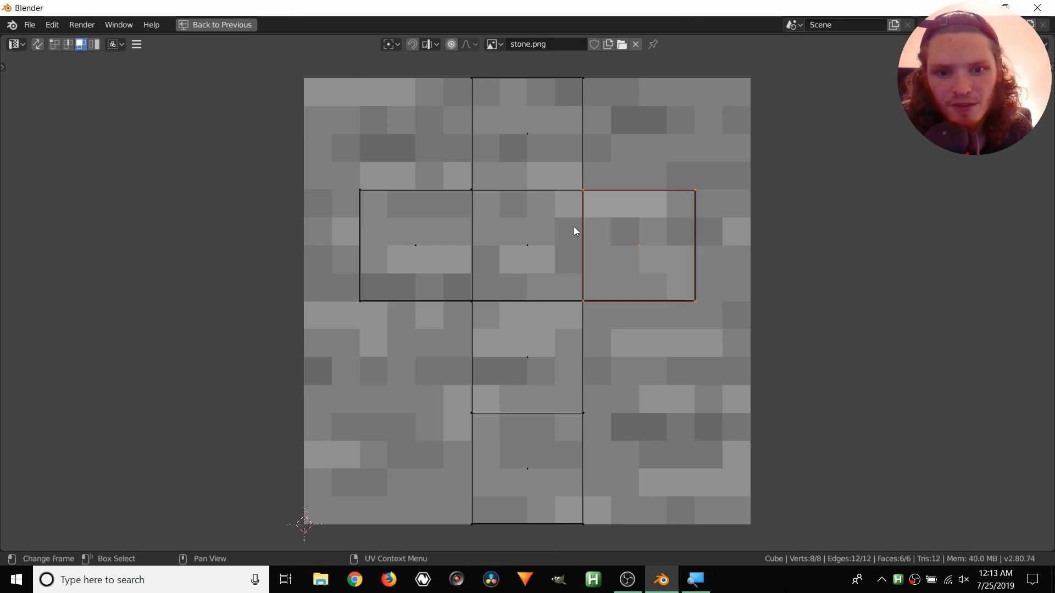
pyautogui.click(561, 195)
pyautogui.click(568, 148)
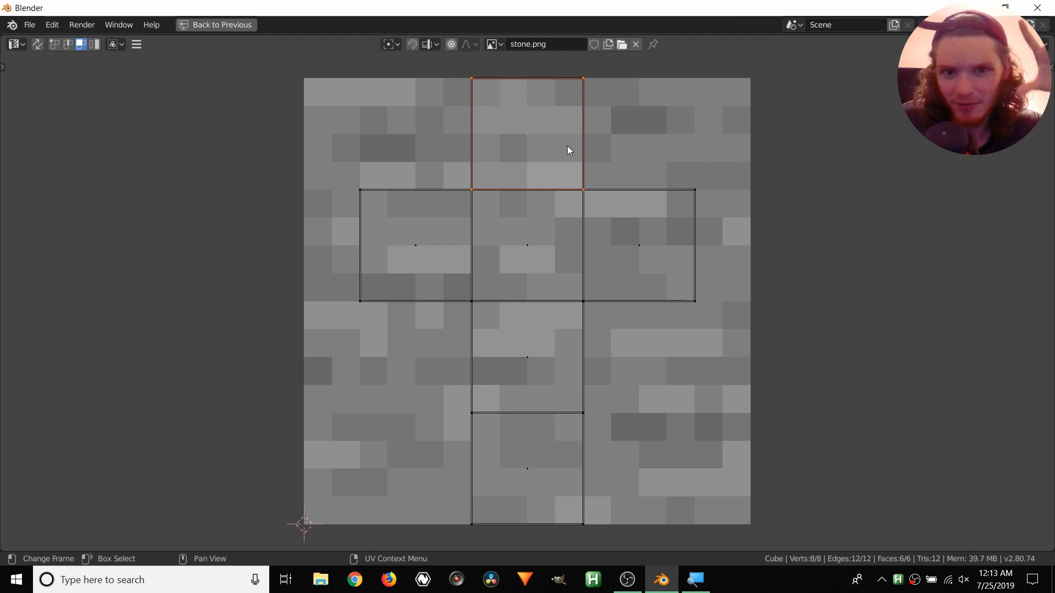
pyautogui.press('ctrl')
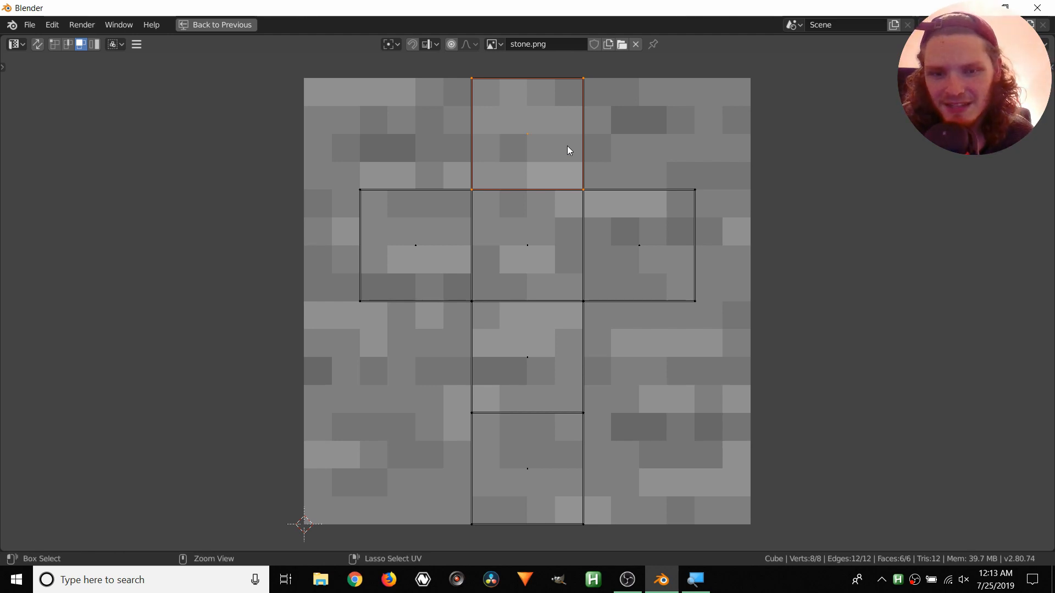
pyautogui.hotkey('ctrl', 'space')
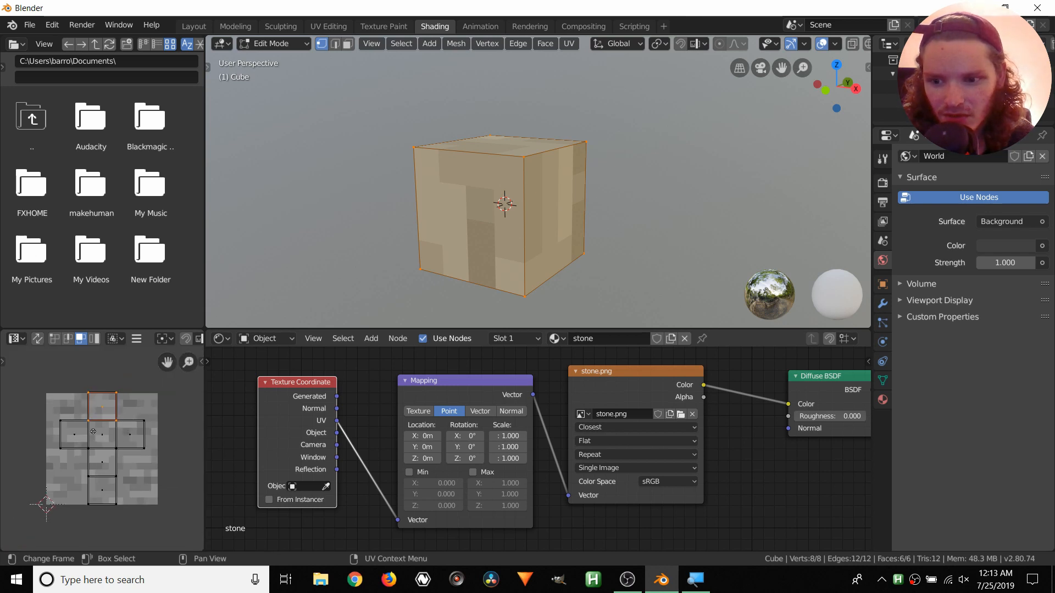
# Select the cube's entire UV layout and move it over the stone texture, leaving it slightly above and right of its original place
pyautogui.press('a')
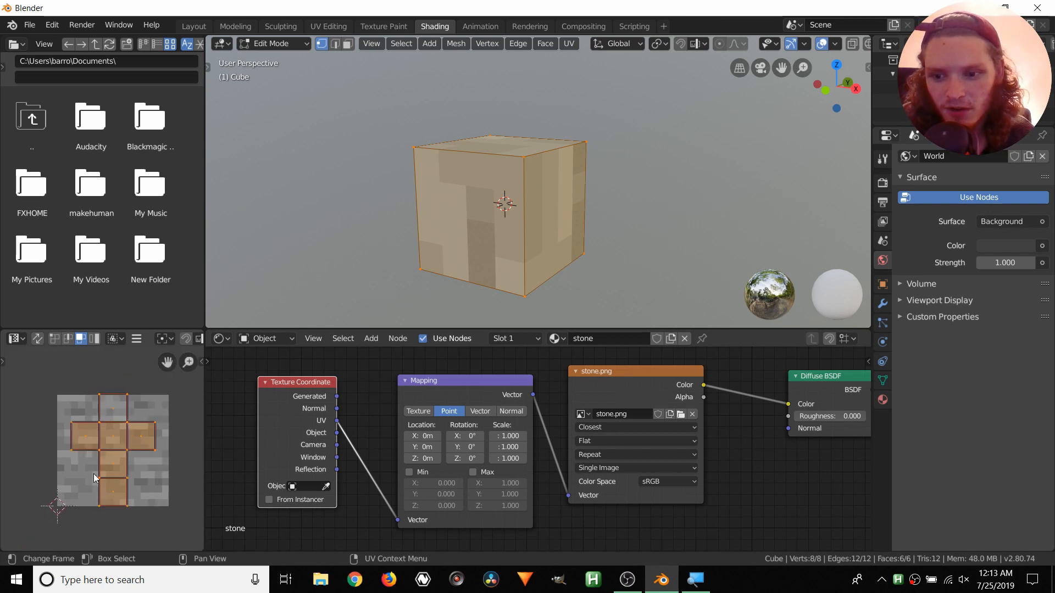
pyautogui.click(51, 483)
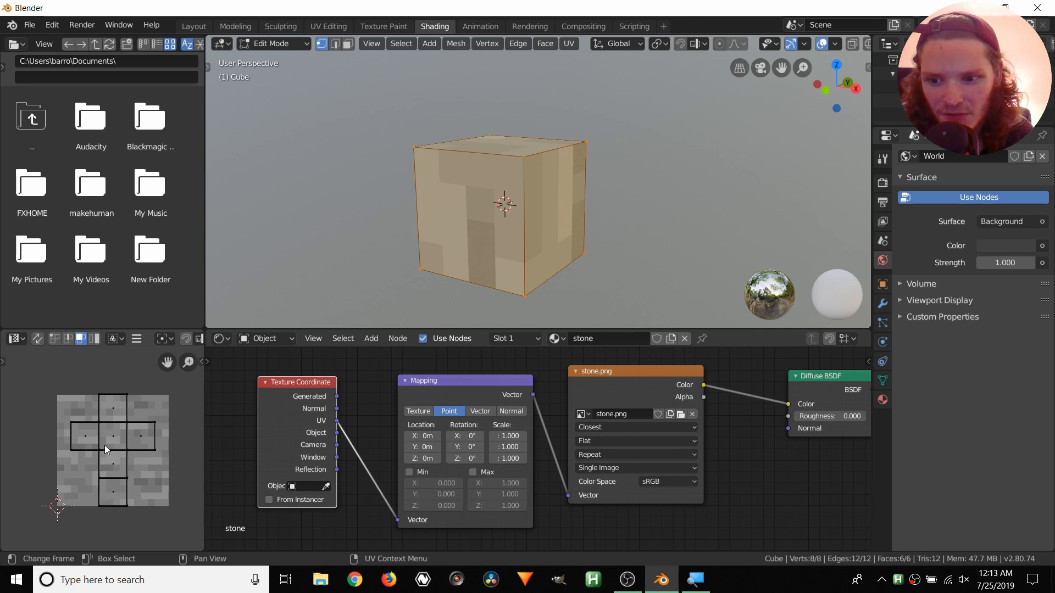
pyautogui.press('a')
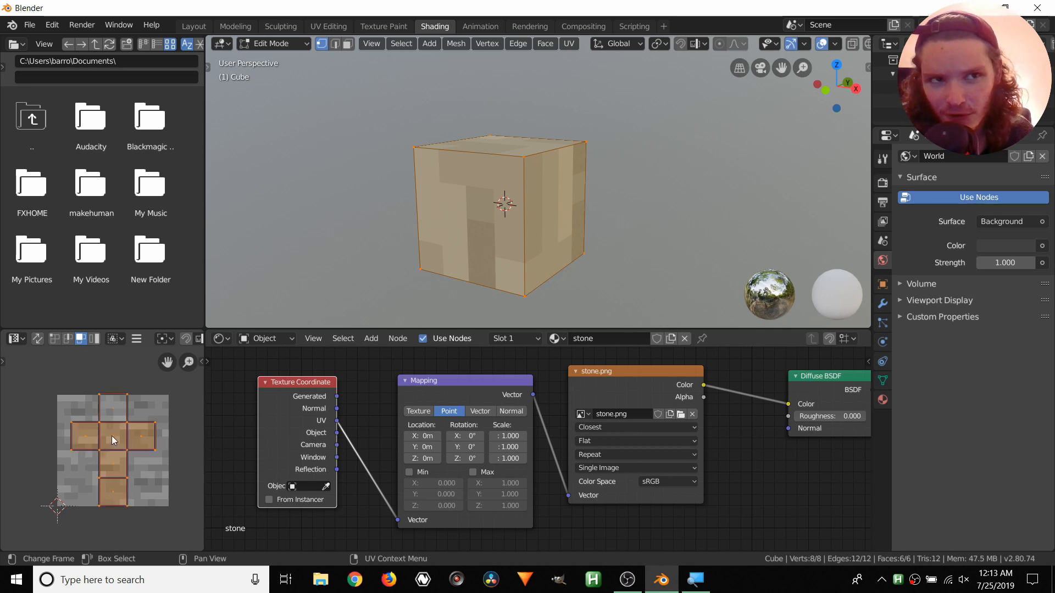
pyautogui.press('g')
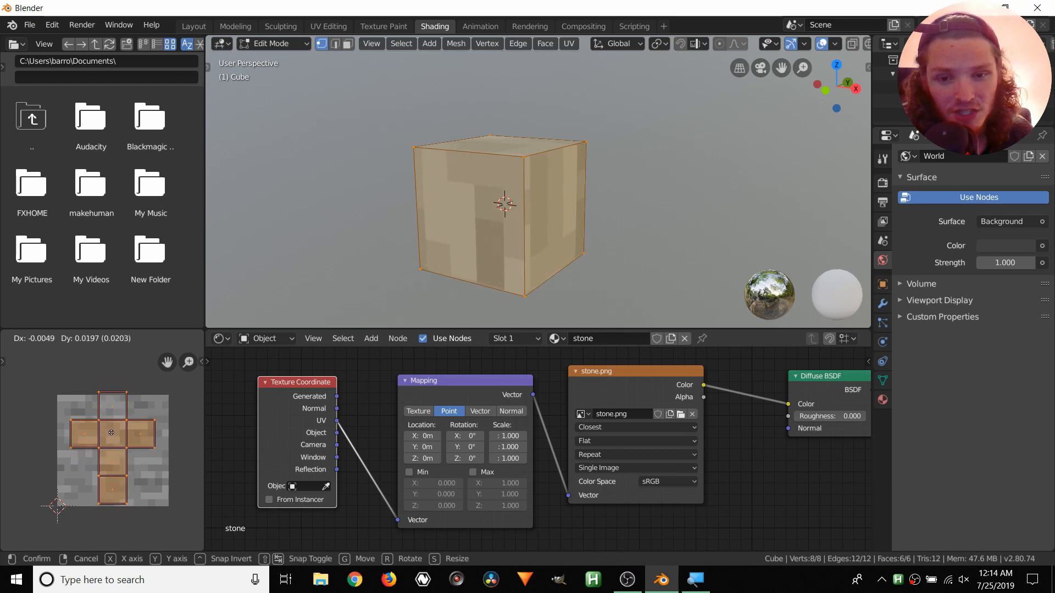
pyautogui.click(121, 438)
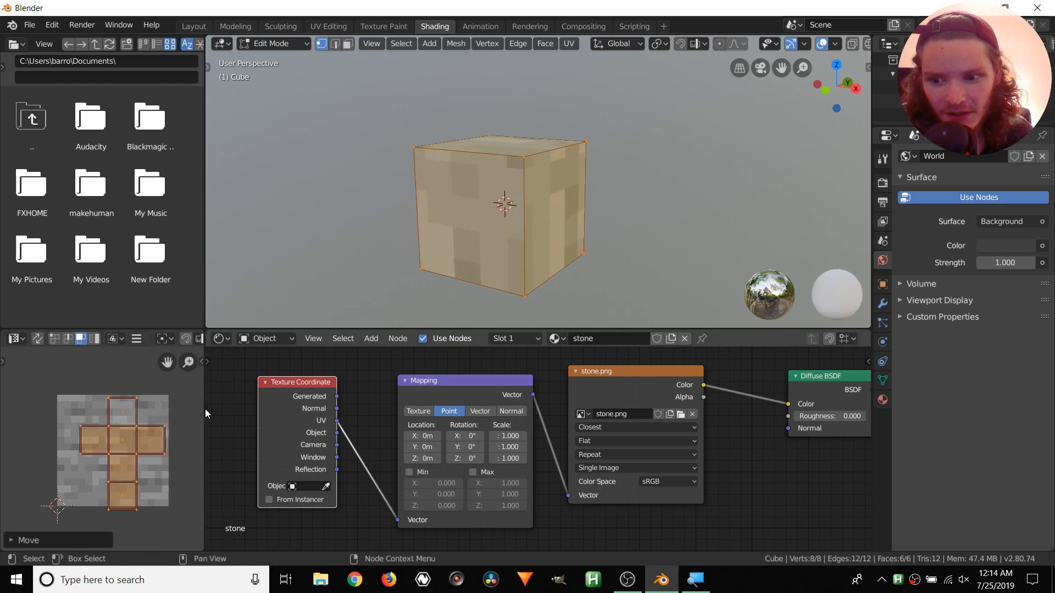
pyautogui.press('g')
pyautogui.click(109, 423)
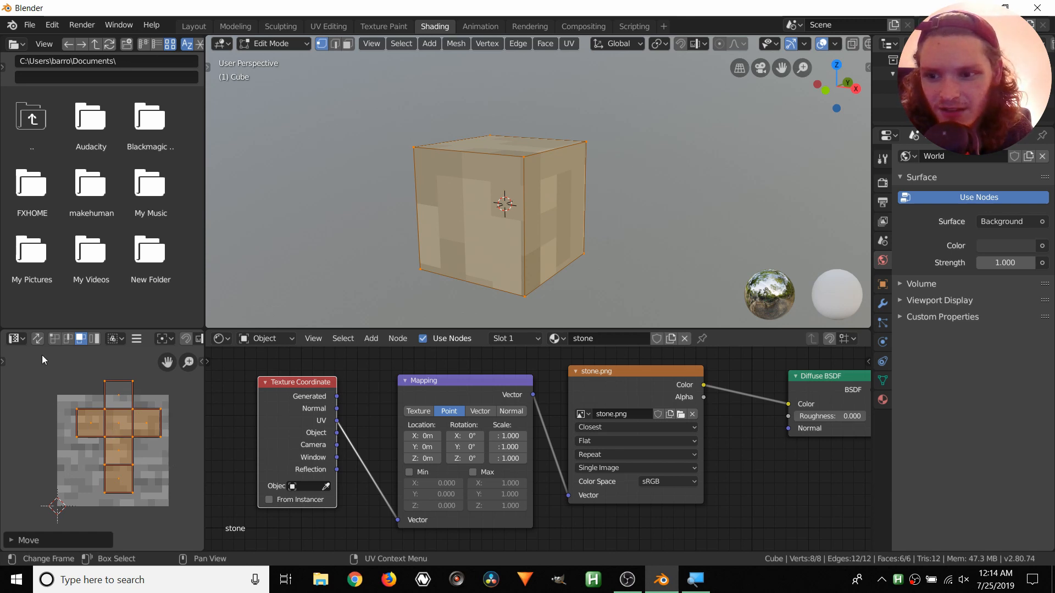
# Enable UV sync selection, switch to face selection, and select individual cube faces to compare them with their UV faces
pyautogui.click(38, 342)
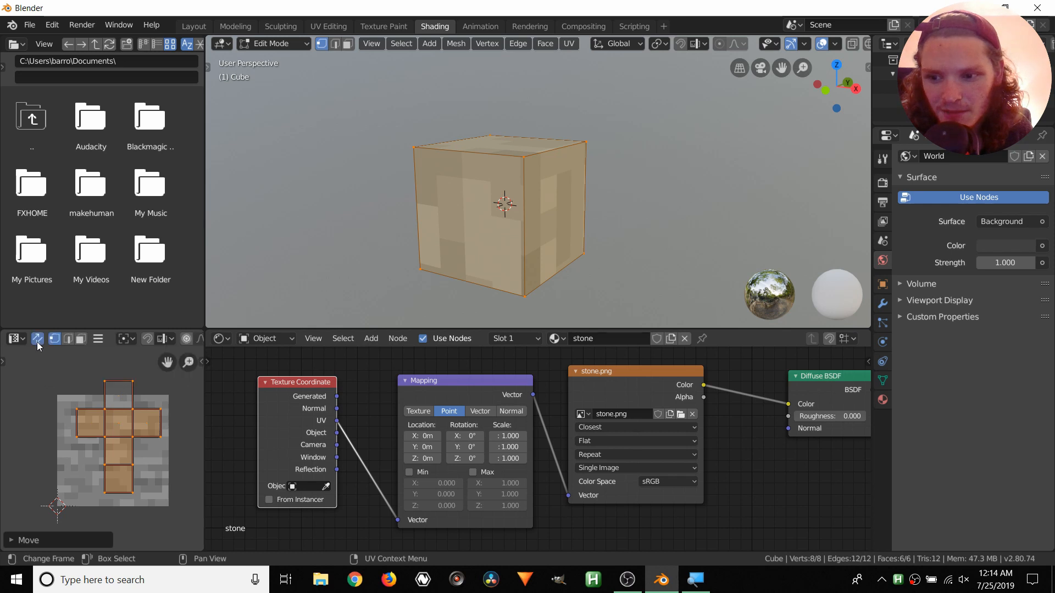
pyautogui.click(289, 320)
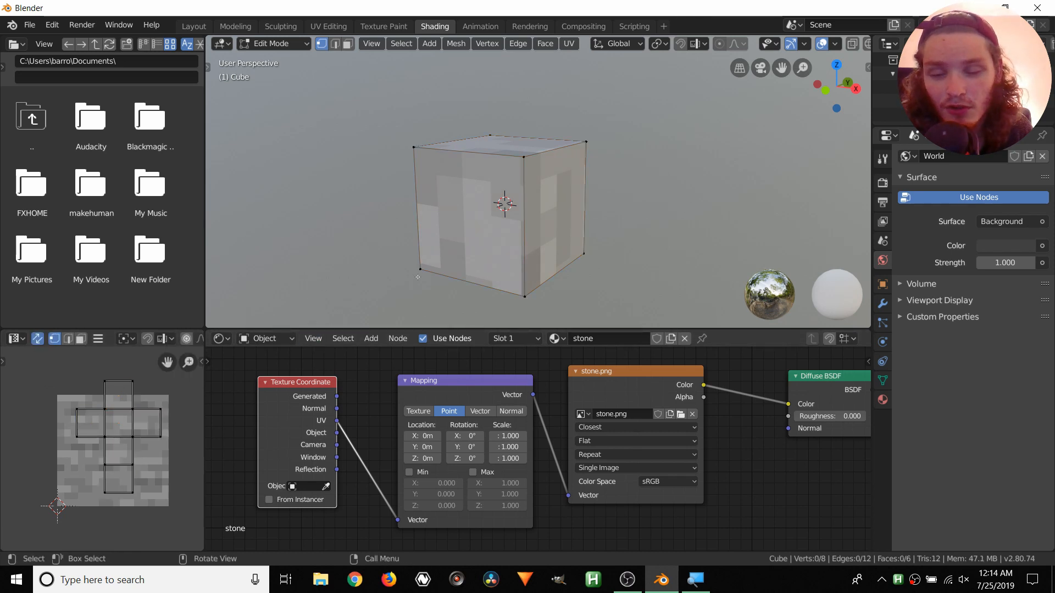
pyautogui.press('3')
pyautogui.click(464, 227)
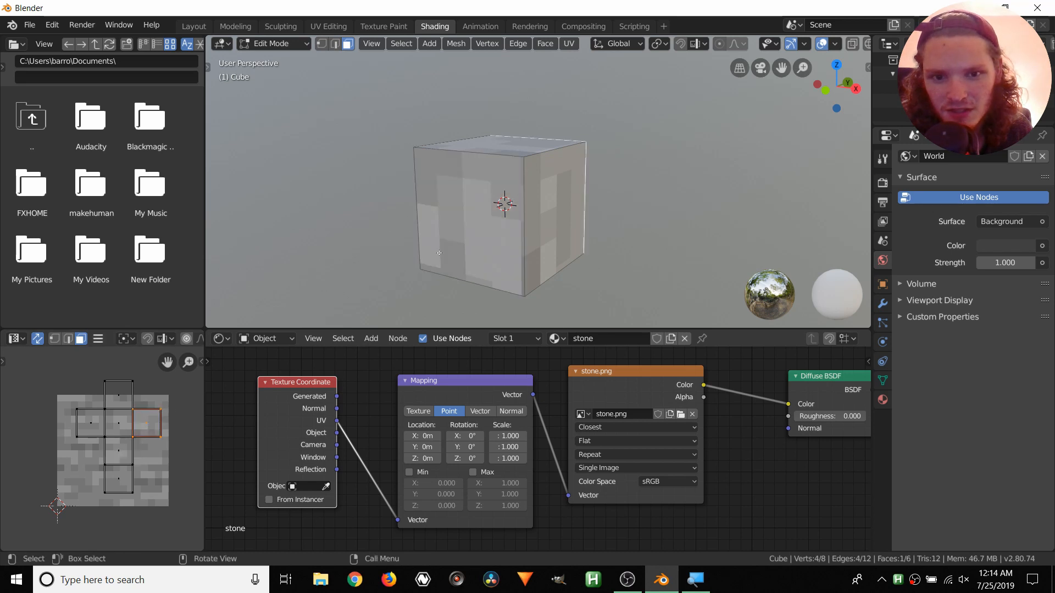
pyautogui.click(554, 210)
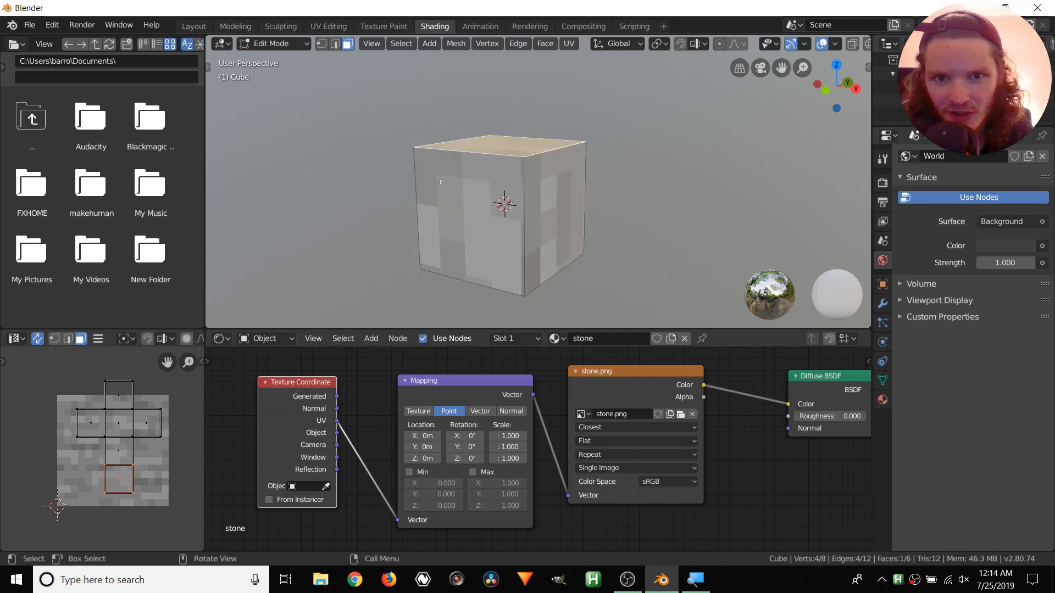
# Select the cube's entire UV layout and move it off the stone texture into the empty space beside it
pyautogui.moveTo(110, 451); pyautogui.dragTo(113, 434, button='middle')
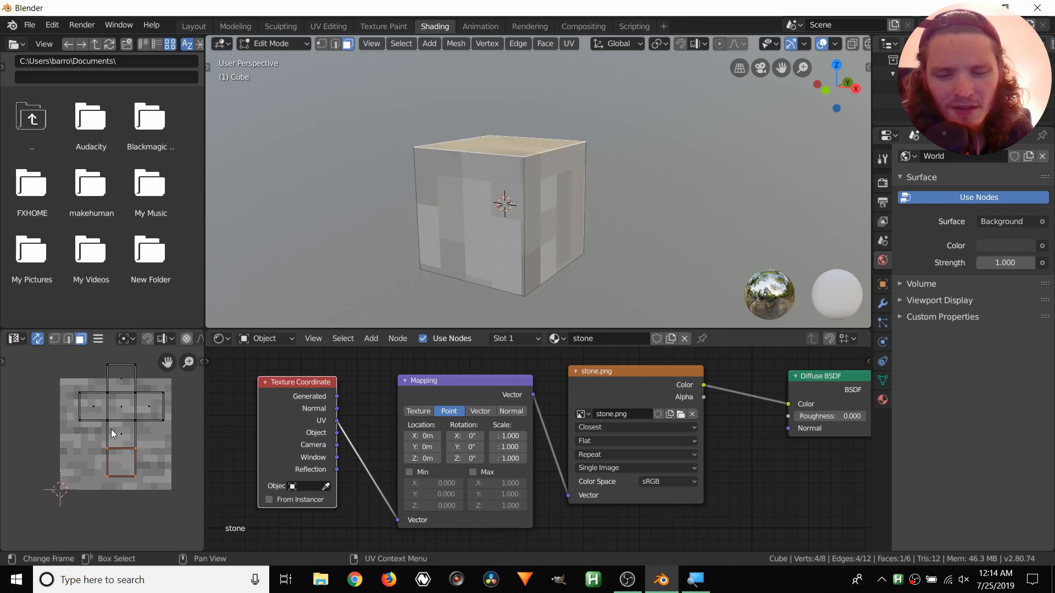
pyautogui.press('a')
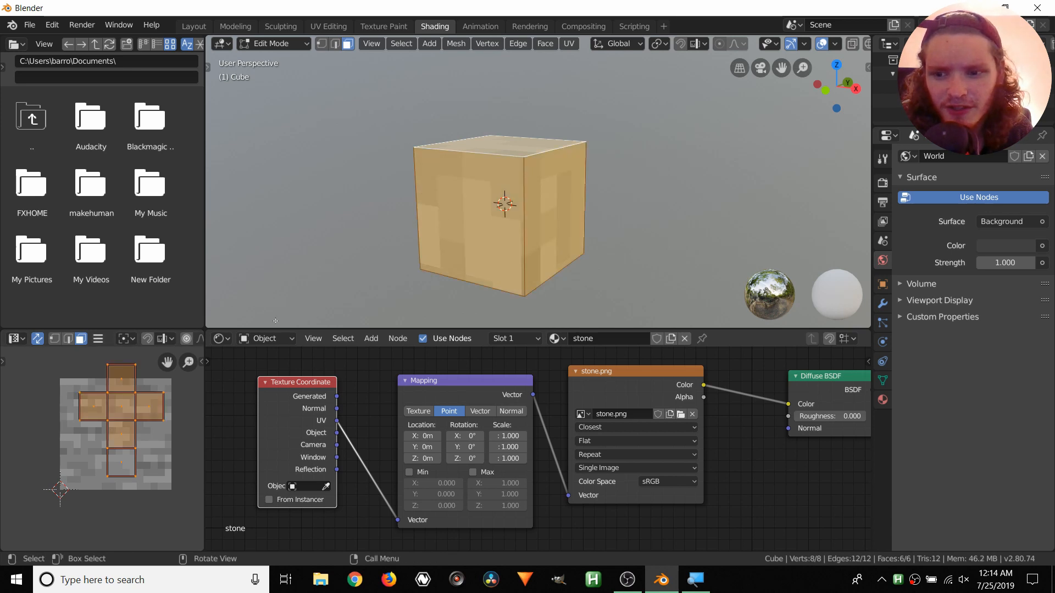
pyautogui.press('g')
pyautogui.click(27, 471)
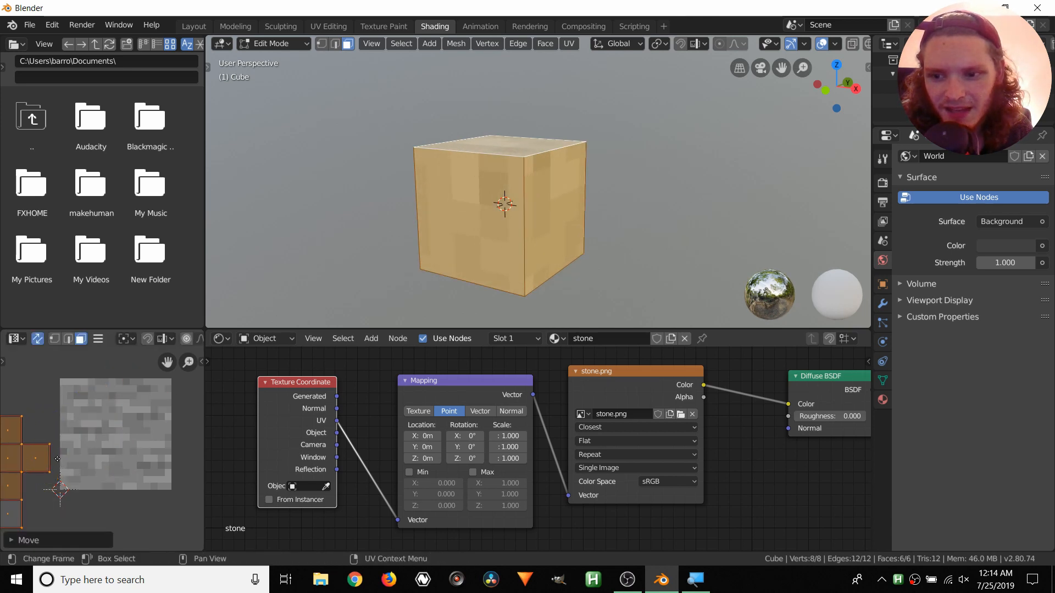
pyautogui.moveTo(57, 458); pyautogui.dragTo(100, 440, button='middle')
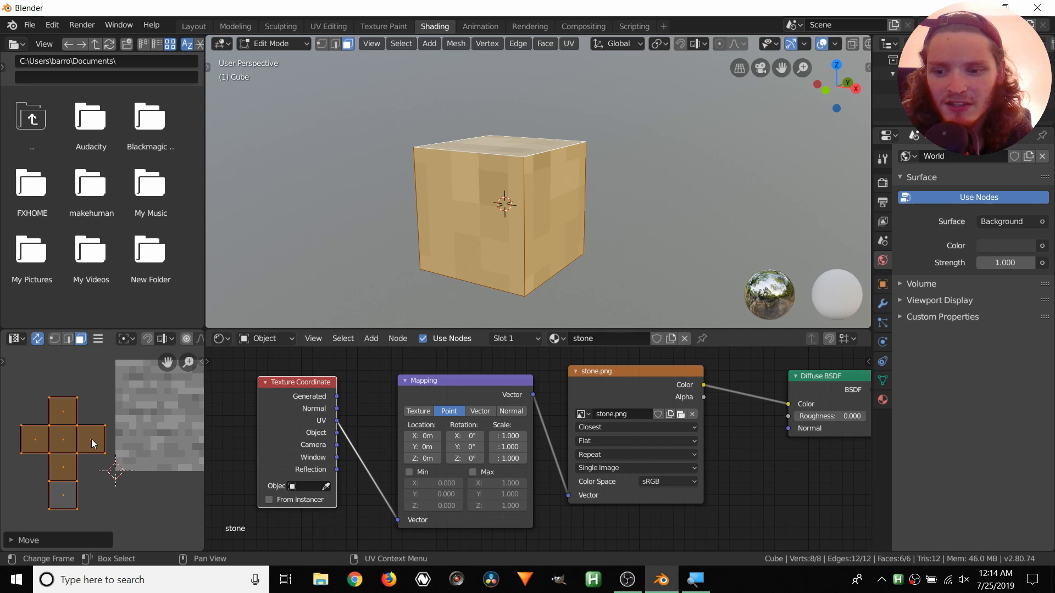
# Move the outer UV face nearest the texture onto stone.png and scale it up to nearly the size of the image
pyautogui.click(91, 440)
pyautogui.press('g')
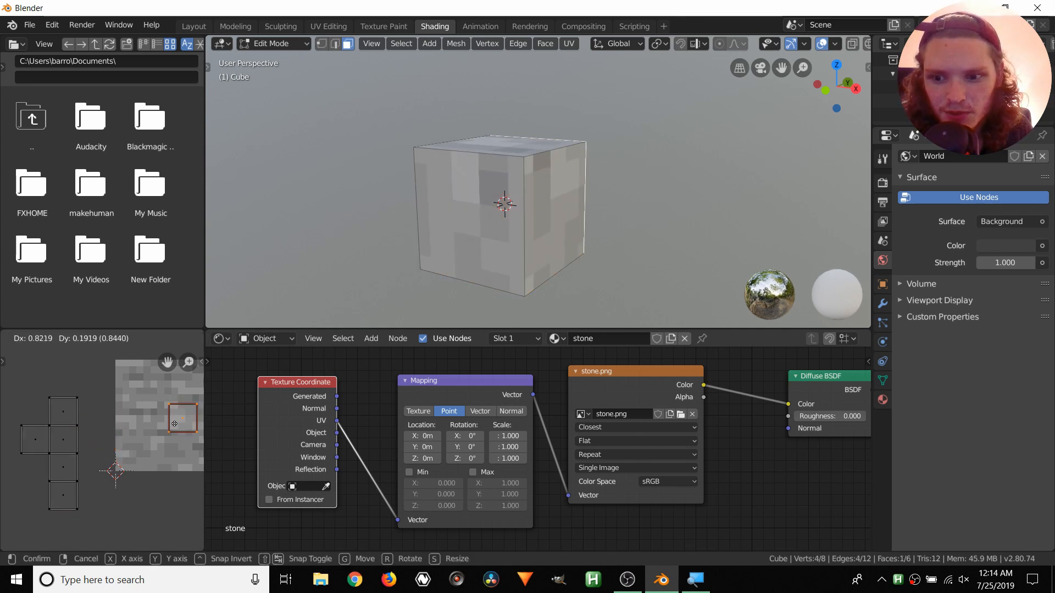
pyautogui.click(183, 418)
pyautogui.moveTo(187, 391); pyautogui.dragTo(124, 404, button='middle')
pyautogui.press('s')
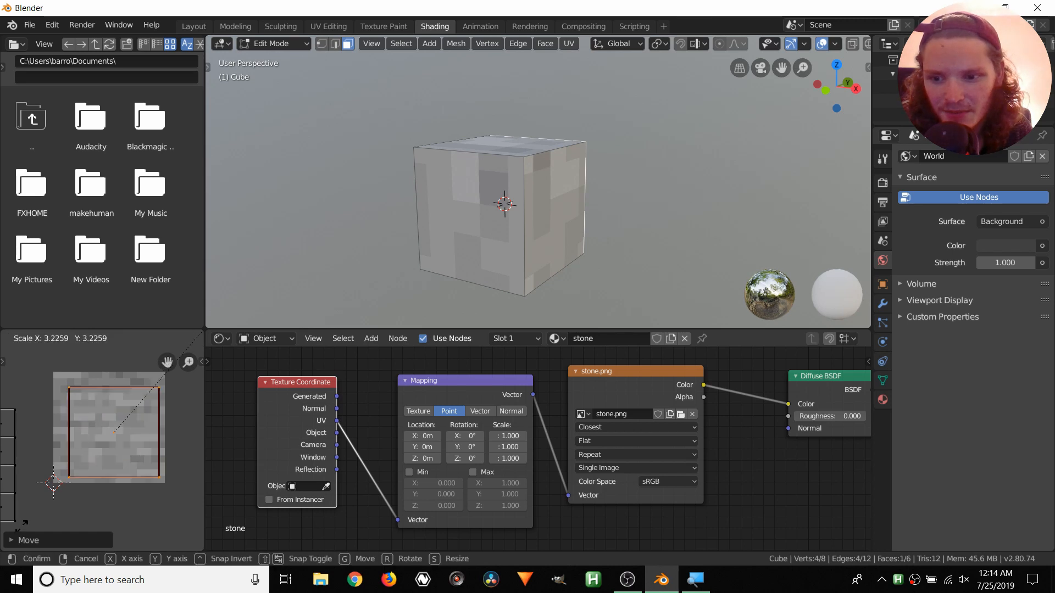
pyautogui.click(65, 451)
pyautogui.moveTo(78, 446); pyautogui.dragTo(139, 440, button='middle')
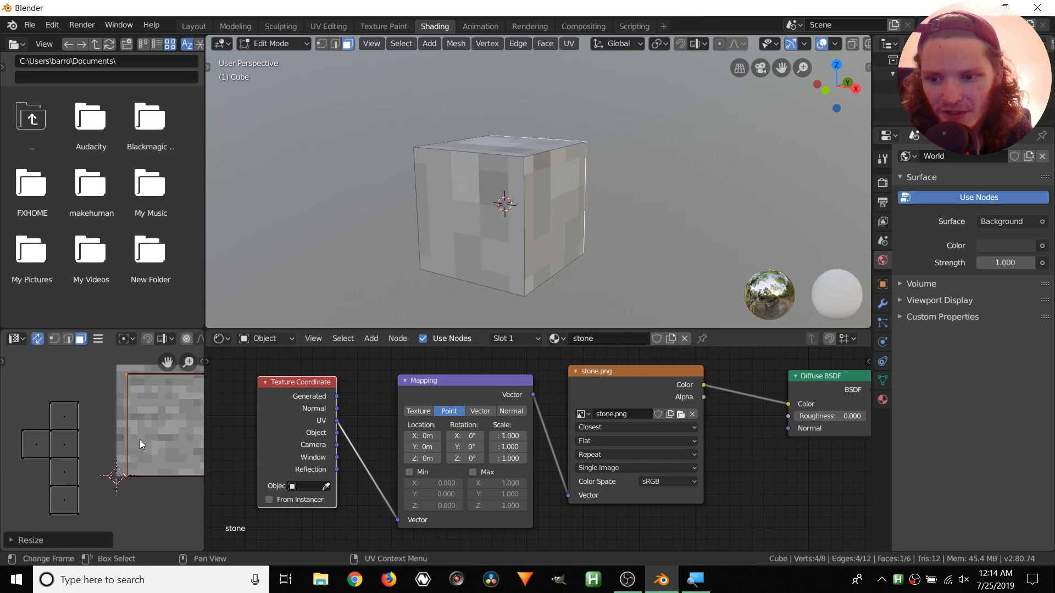
# Separate the uppermost UV face from the remaining layout by moving it slightly away
pyautogui.click(61, 414)
pyautogui.press('g')
pyautogui.click(58, 406)
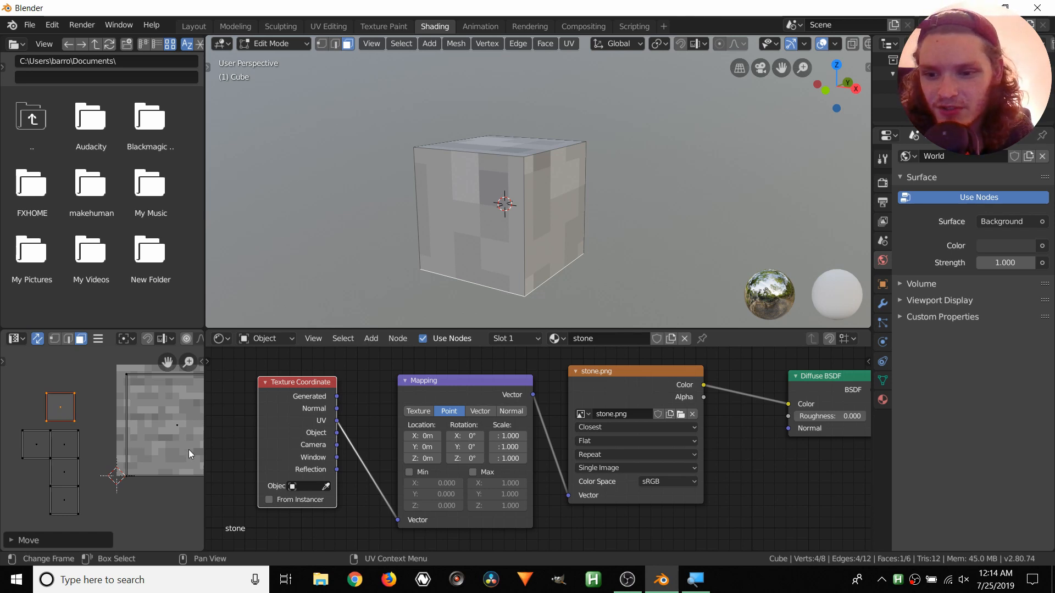
# Maximize the UV Editor, select the enlarged UV face, and run Pack Islands to fit it exactly to the texture
pyautogui.moveTo(189, 450); pyautogui.dragTo(103, 446, button='middle')
pyautogui.hotkey('ctrl', 'space')
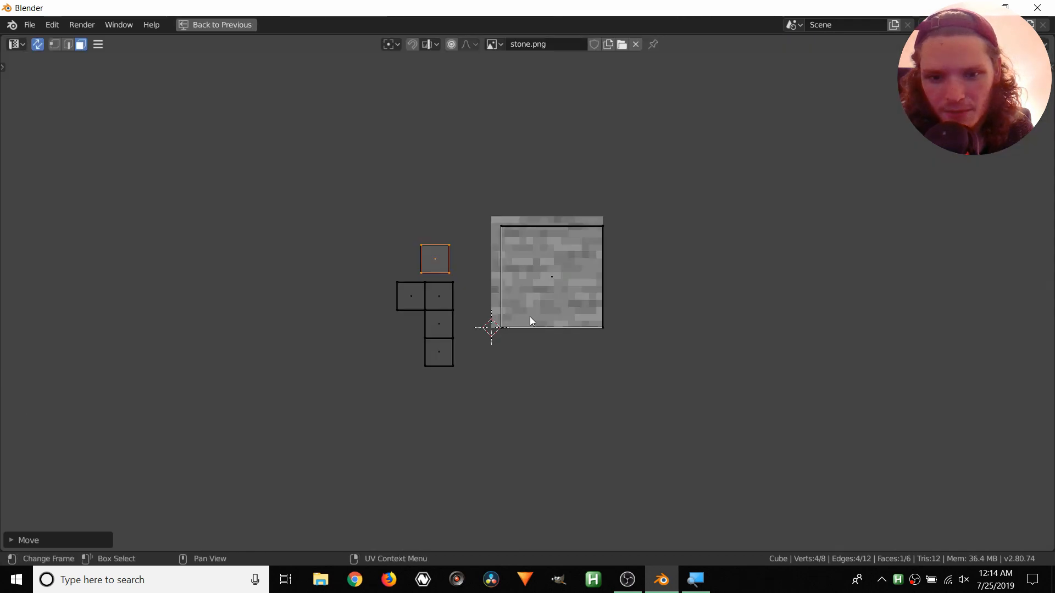
pyautogui.scroll(5, 530, 316)
pyautogui.click(602, 251)
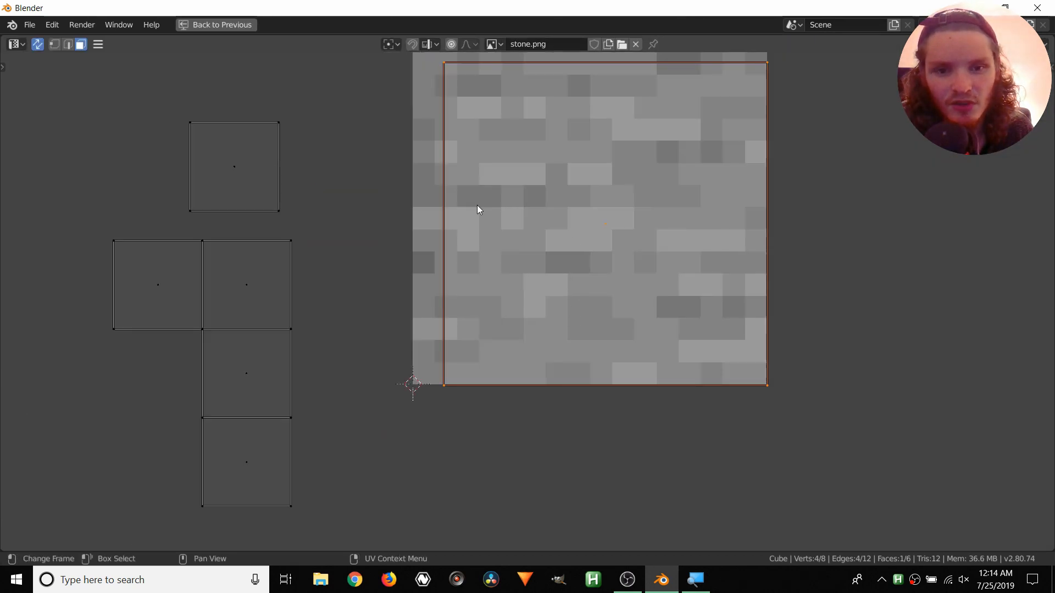
pyautogui.scroll(-3, 477, 205)
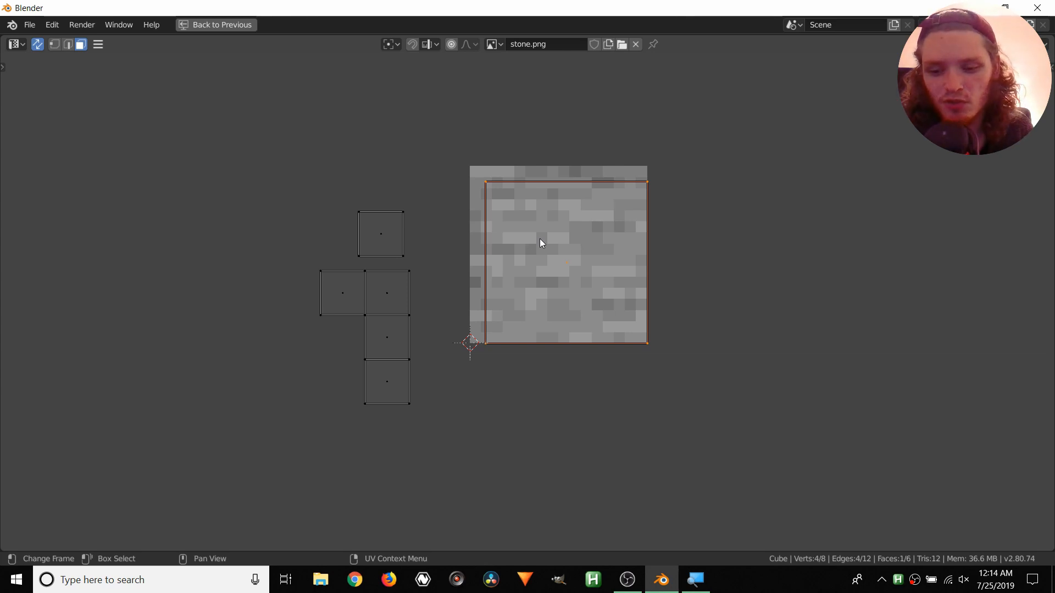
pyautogui.press('F3')
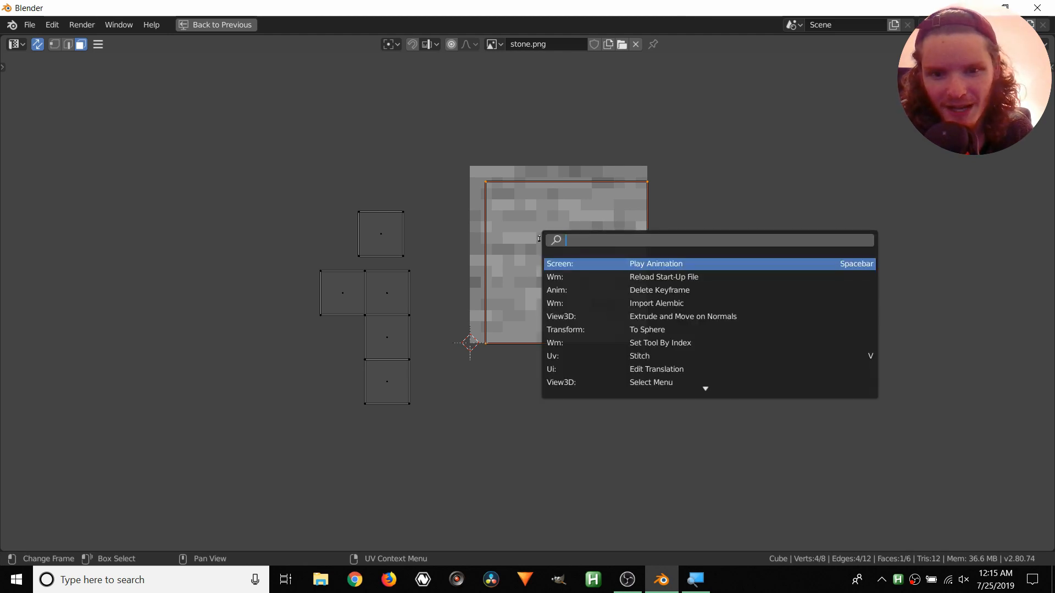
pyautogui.press('F3')
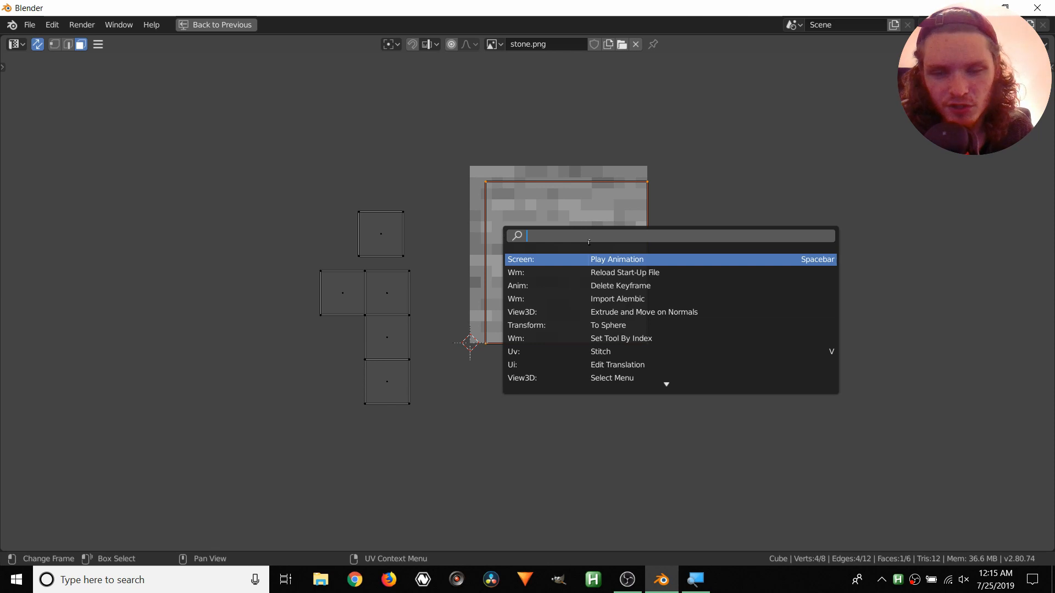
pyautogui.write('pack')
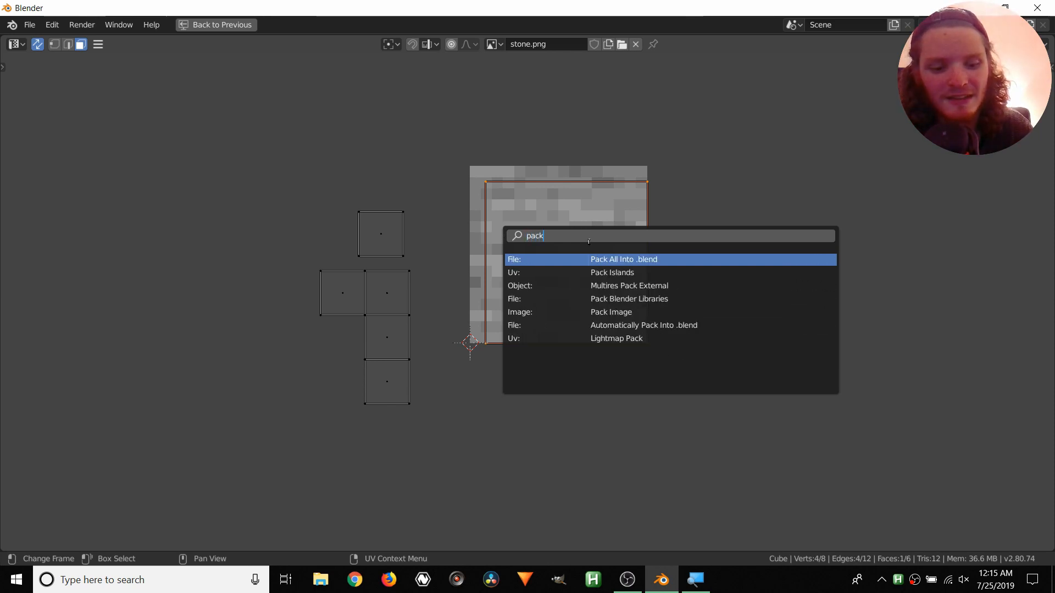
pyautogui.press('Down')
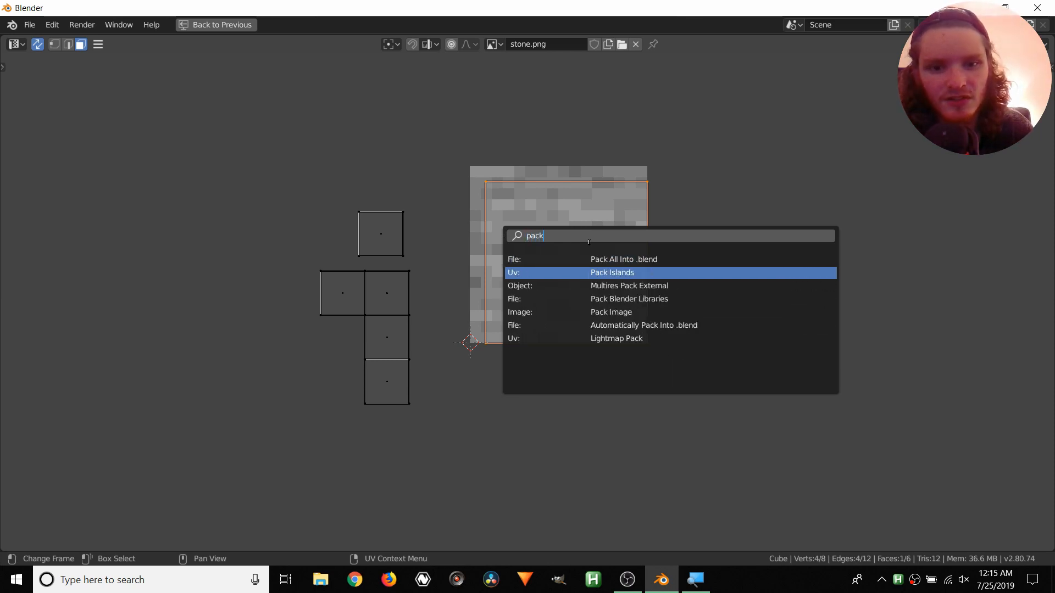
pyautogui.press('Return')
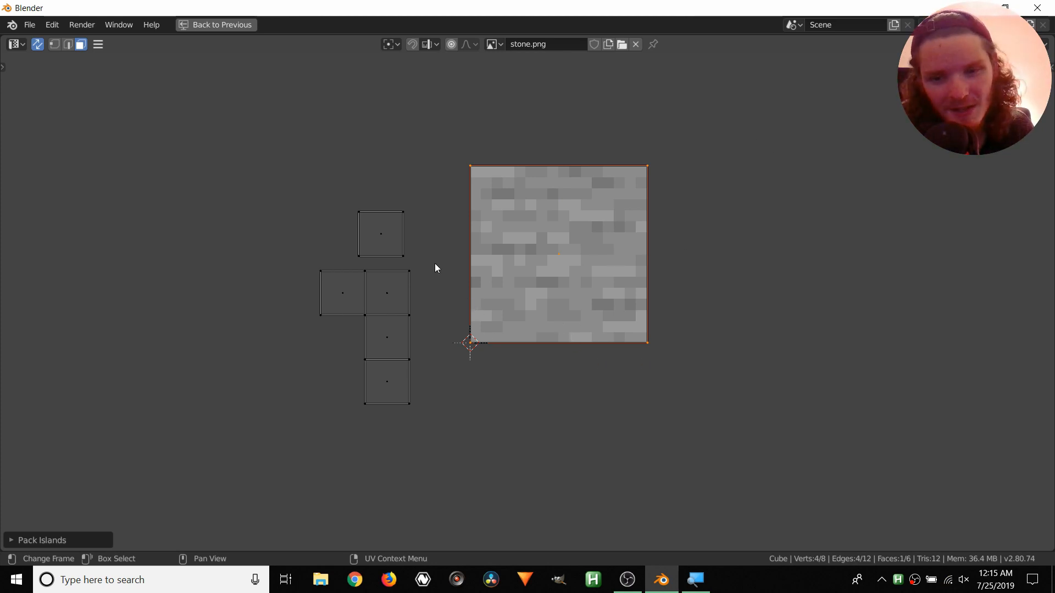
# Pack the detached UV face and the layout's remaining side-arm face individually to fill the stone texture with Pack Islands
pyautogui.click(378, 237)
pyautogui.press('F3')
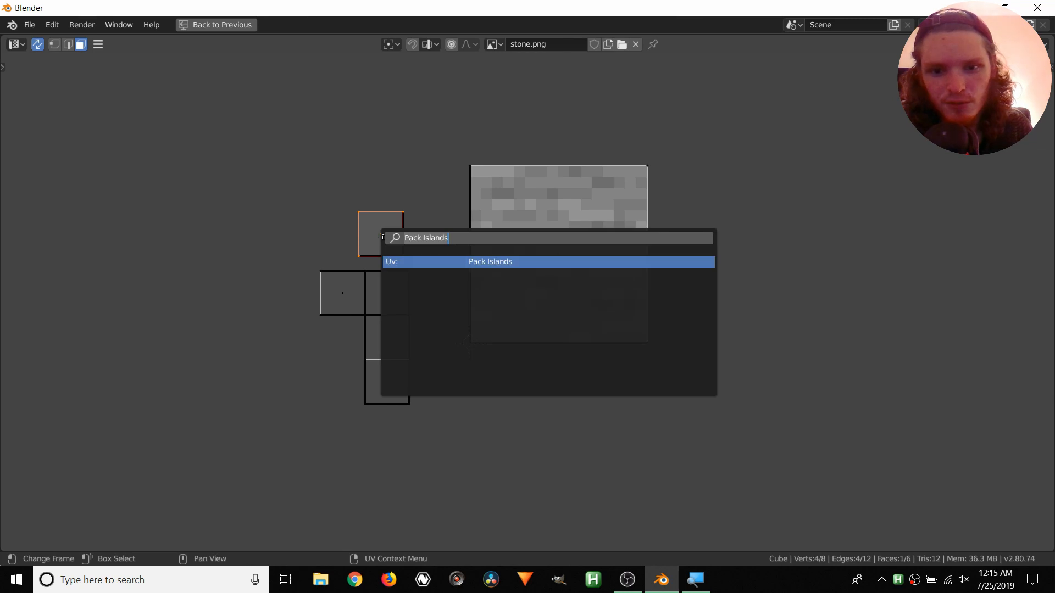
pyautogui.click(486, 263)
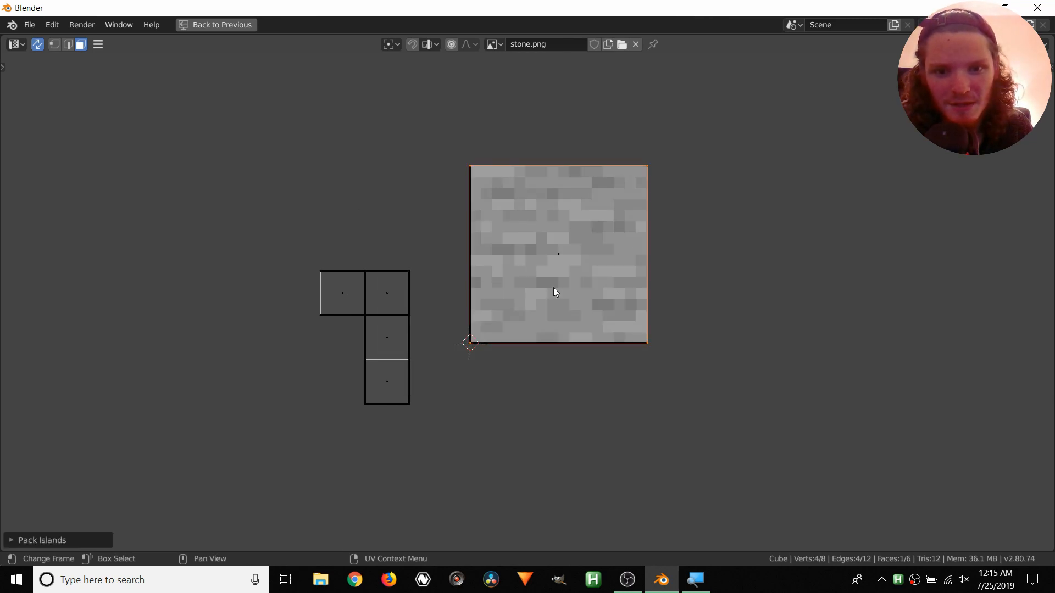
pyautogui.click(338, 292)
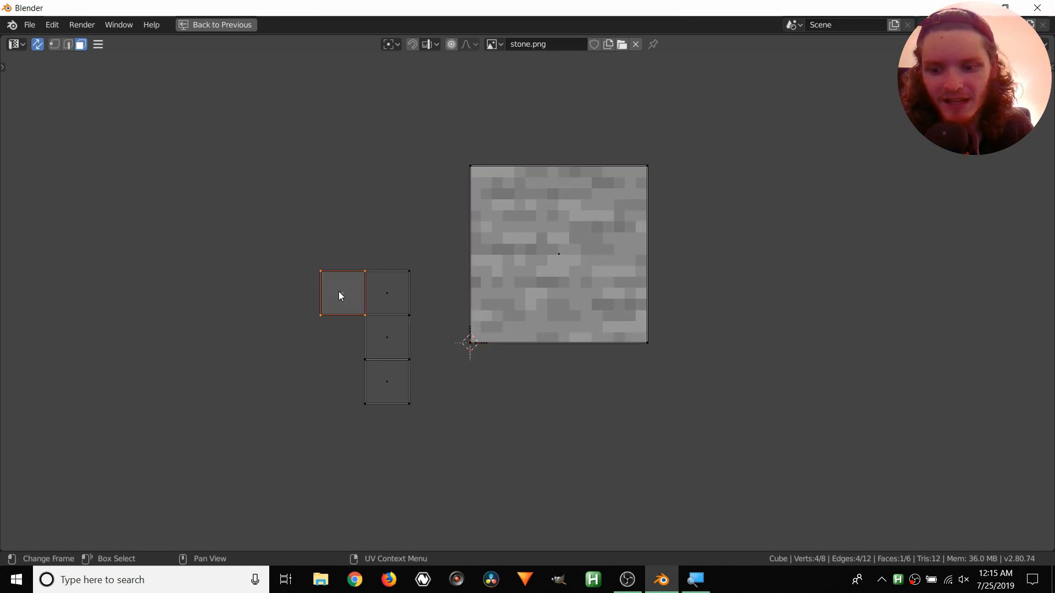
pyautogui.press('F3')
pyautogui.press('Return')
# Run Pack Islands separately on each of the three remaining stacked UV faces so every one covers the full texture
pyautogui.click(381, 284)
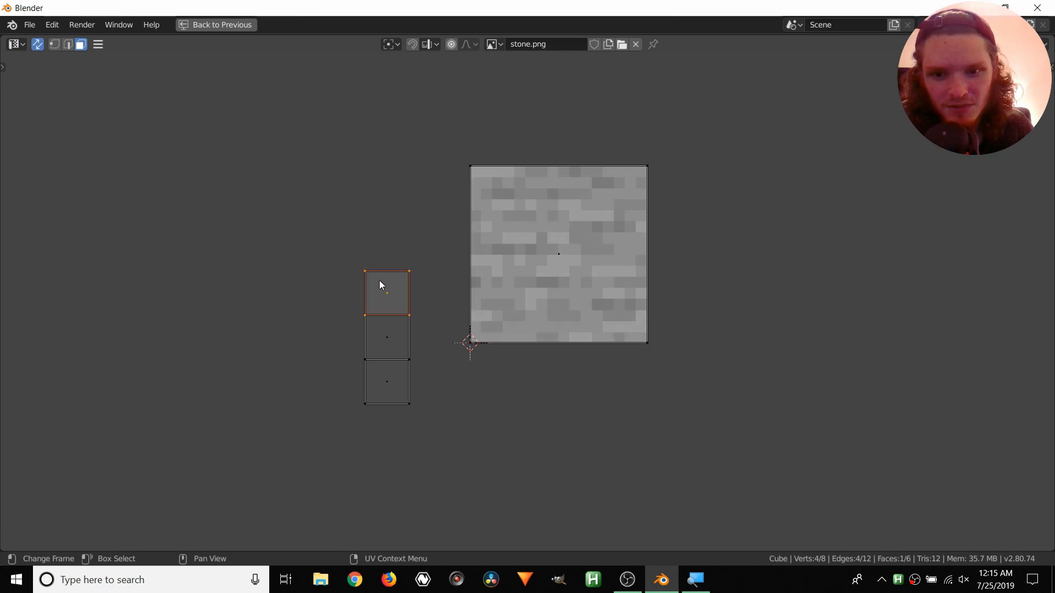
pyautogui.press('F3')
pyautogui.press('Return')
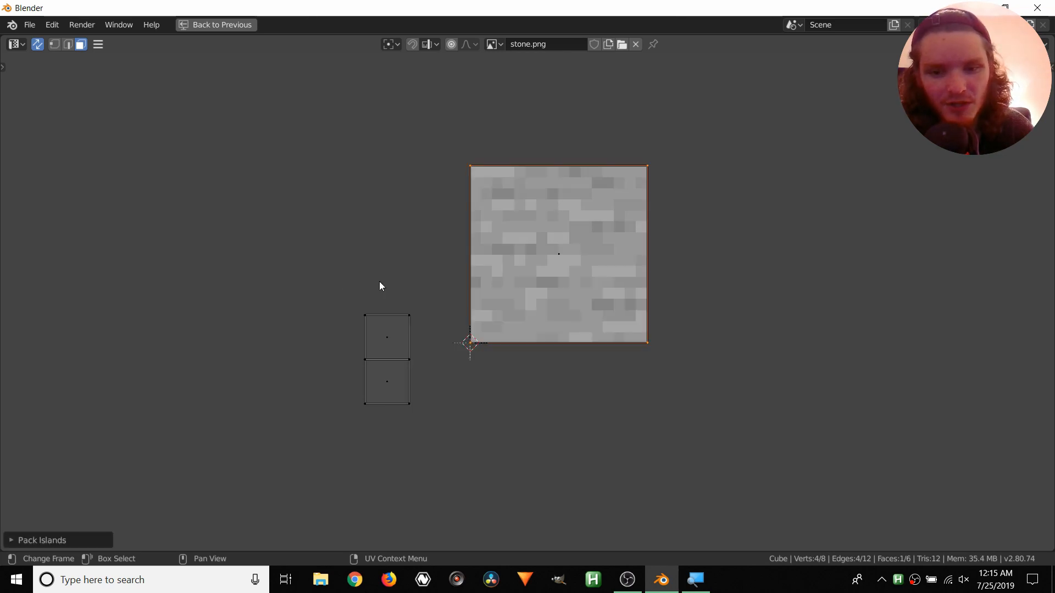
pyautogui.click(377, 339)
pyautogui.press('F3')
pyautogui.press('Return')
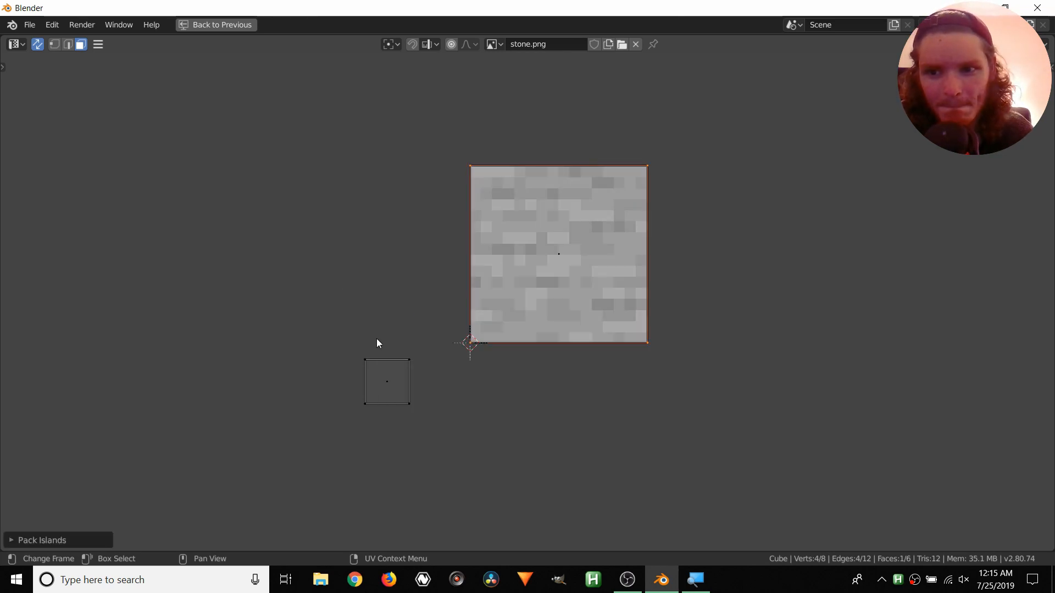
pyautogui.click(389, 387)
pyautogui.press('F3')
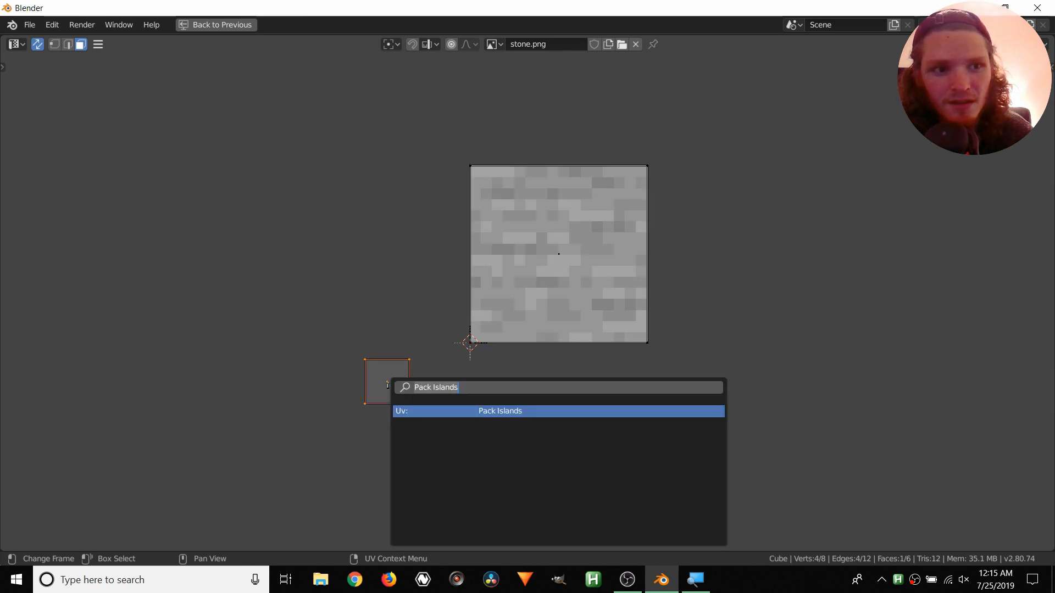
pyautogui.press('Return')
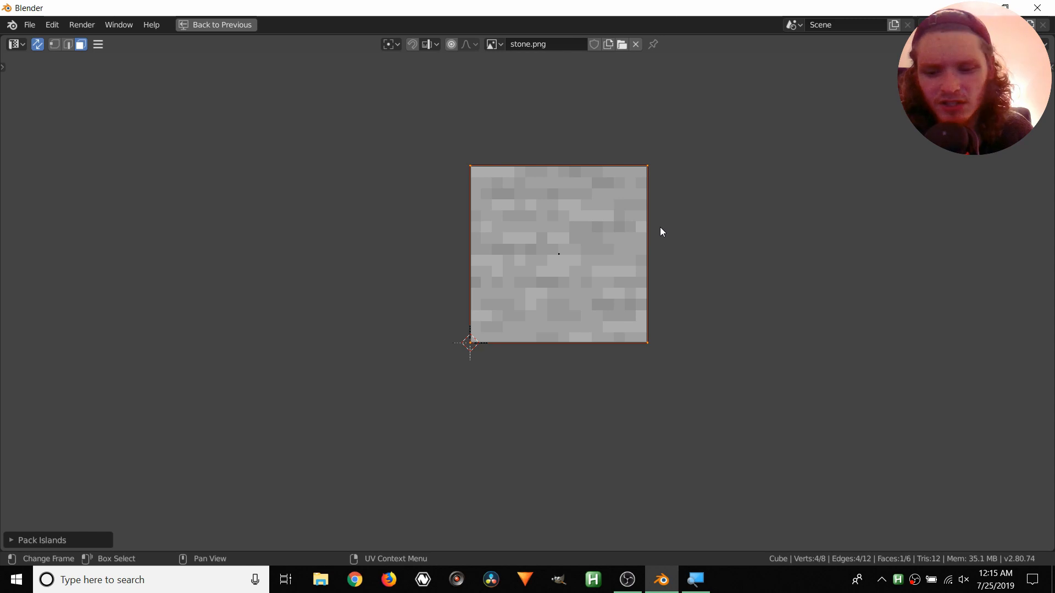
# Show the UV Editor's sidebar, look through its Tool, View and Image settings, and show the toolbar
pyautogui.press('n')
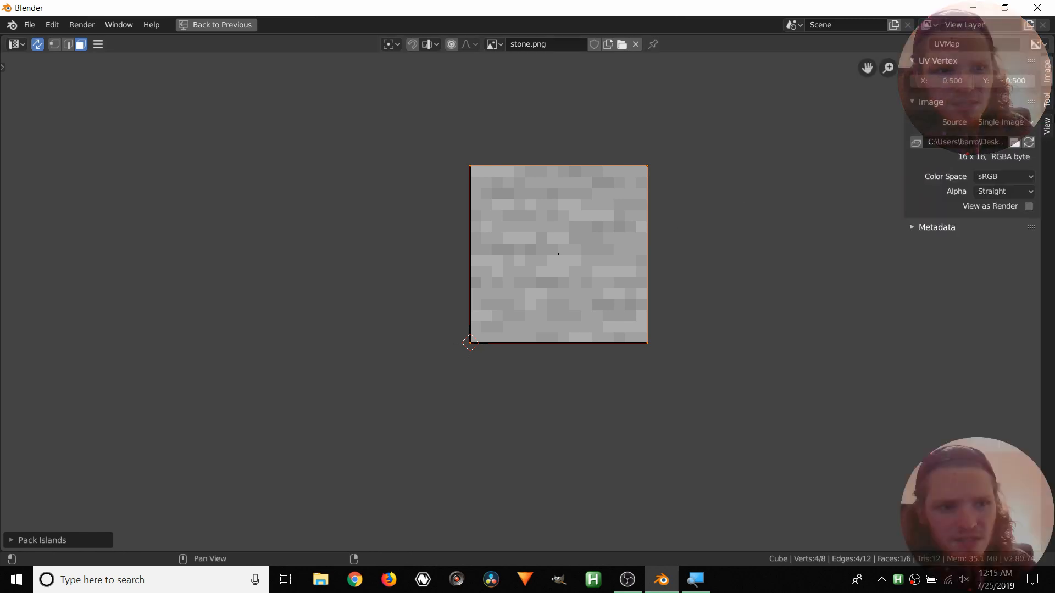
pyautogui.click(1047, 100)
pyautogui.click(1047, 125)
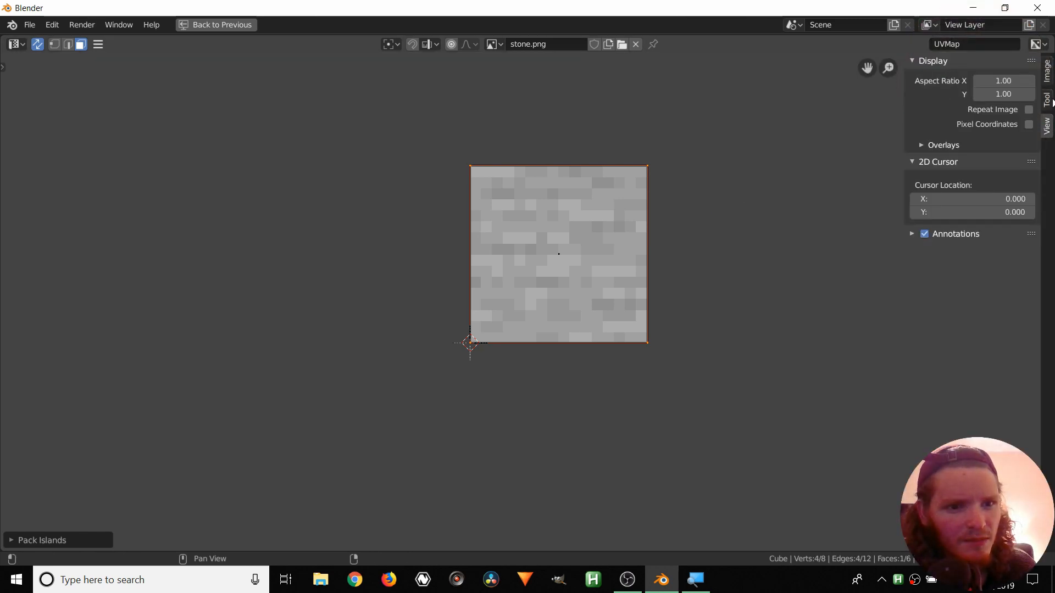
pyautogui.click(1047, 101)
pyautogui.click(1046, 70)
pyautogui.press('t')
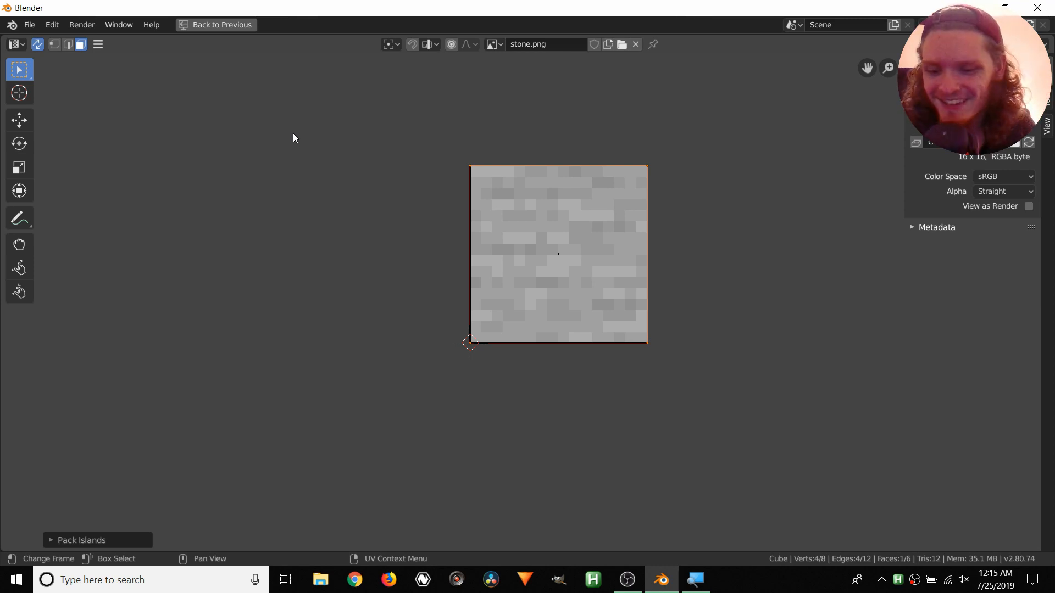
# Restore the normal workspace layout, examine the stone texture on the cube's sides, and select one side face
pyautogui.hotkey('ctrl', 'space')
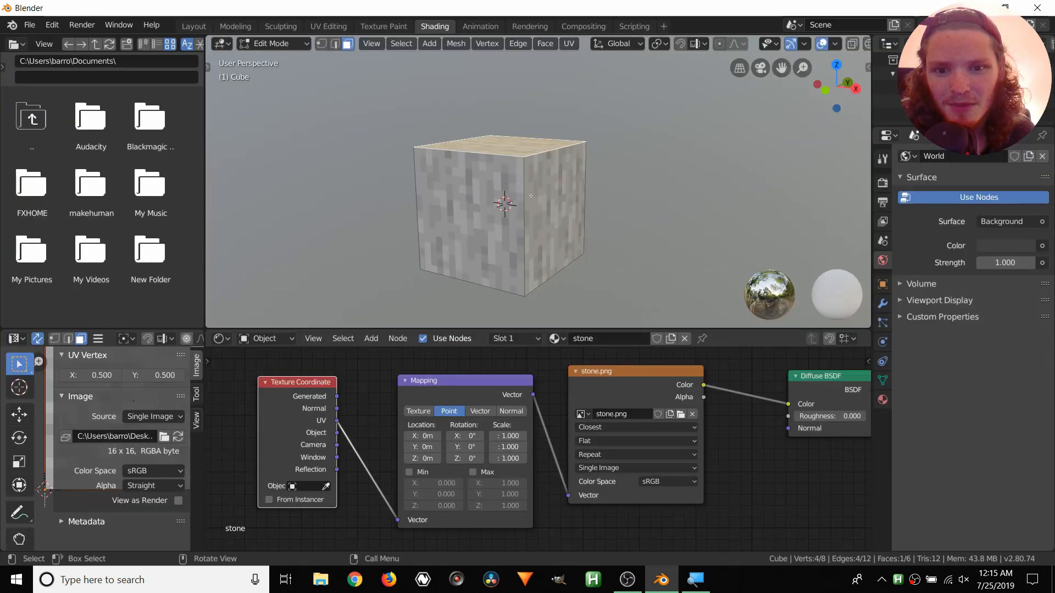
pyautogui.moveTo(526, 198); pyautogui.dragTo(460, 151, button='middle')
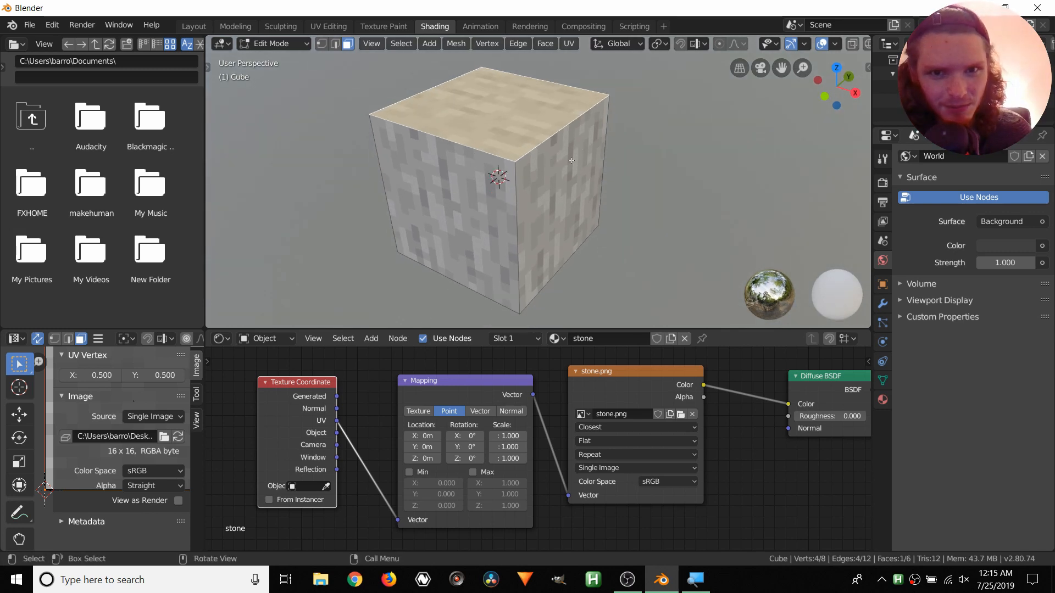
pyautogui.moveTo(525, 173); pyautogui.dragTo(572, 252, button='middle')
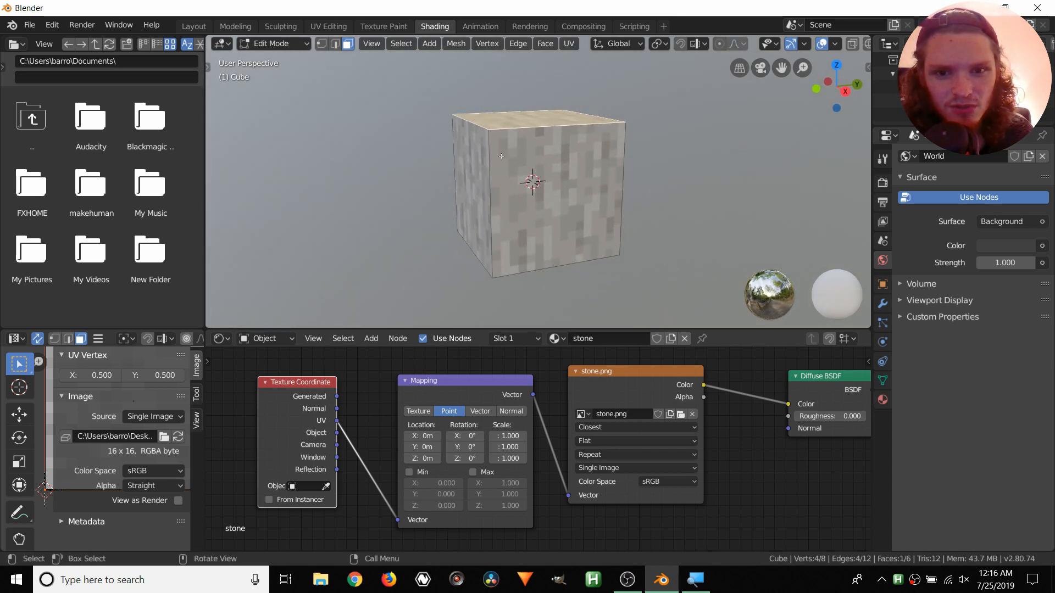
pyautogui.moveTo(501, 156); pyautogui.dragTo(552, 155, button='middle')
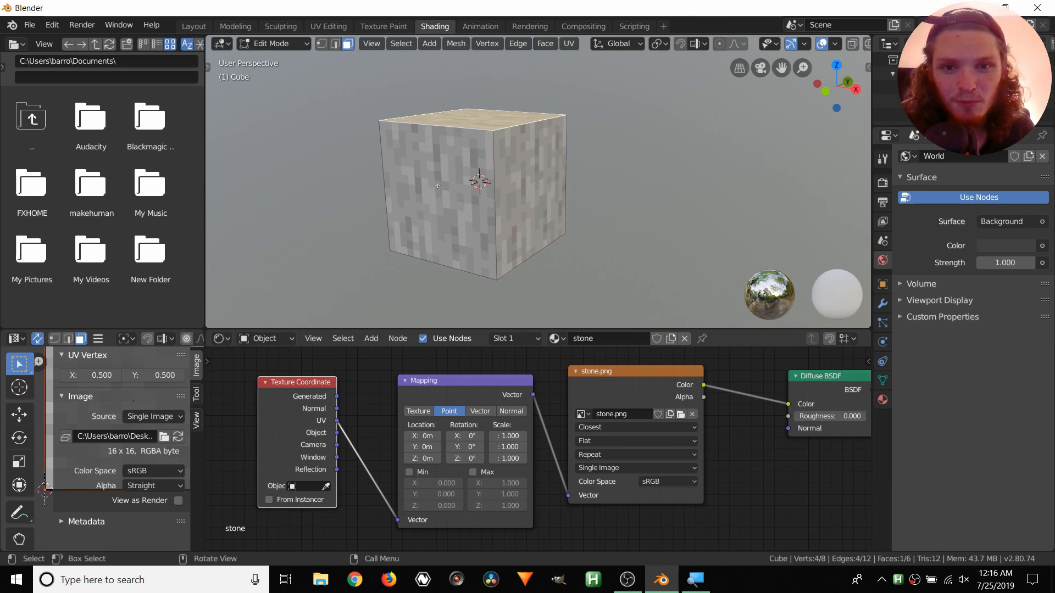
pyautogui.click(441, 202)
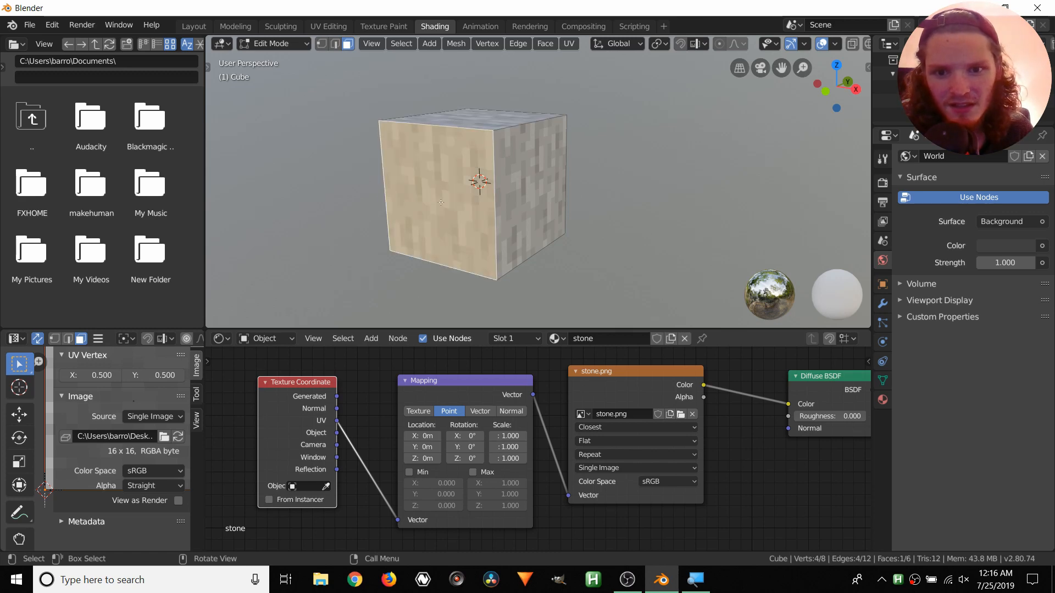
pyautogui.moveTo(506, 181); pyautogui.dragTo(830, 176, button='middle')
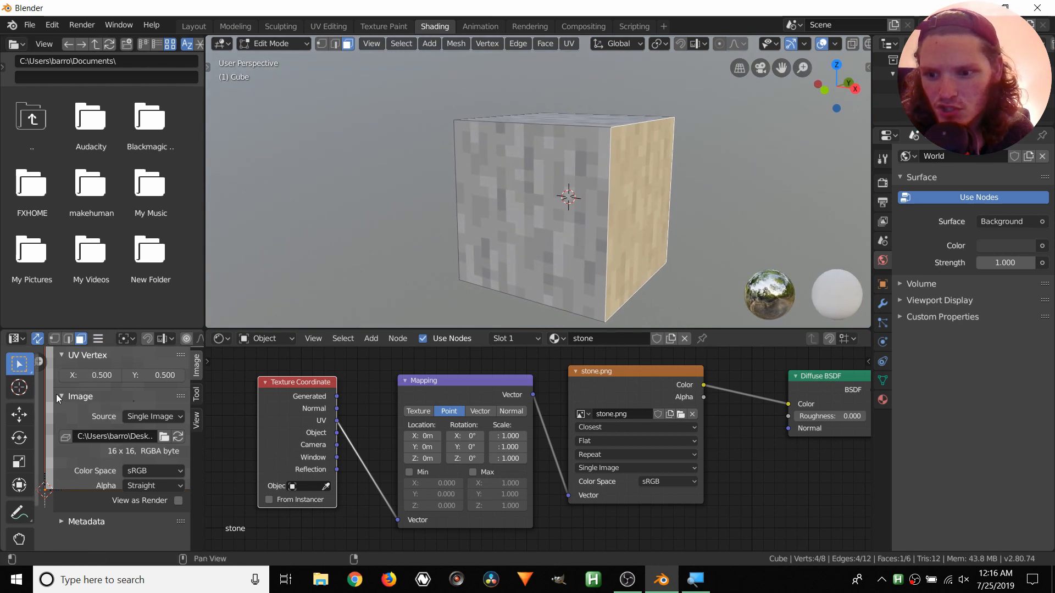
# Hide the UV Editor's sidebar and toolbar, and fit the whole stone texture in its view
pyautogui.press('n')
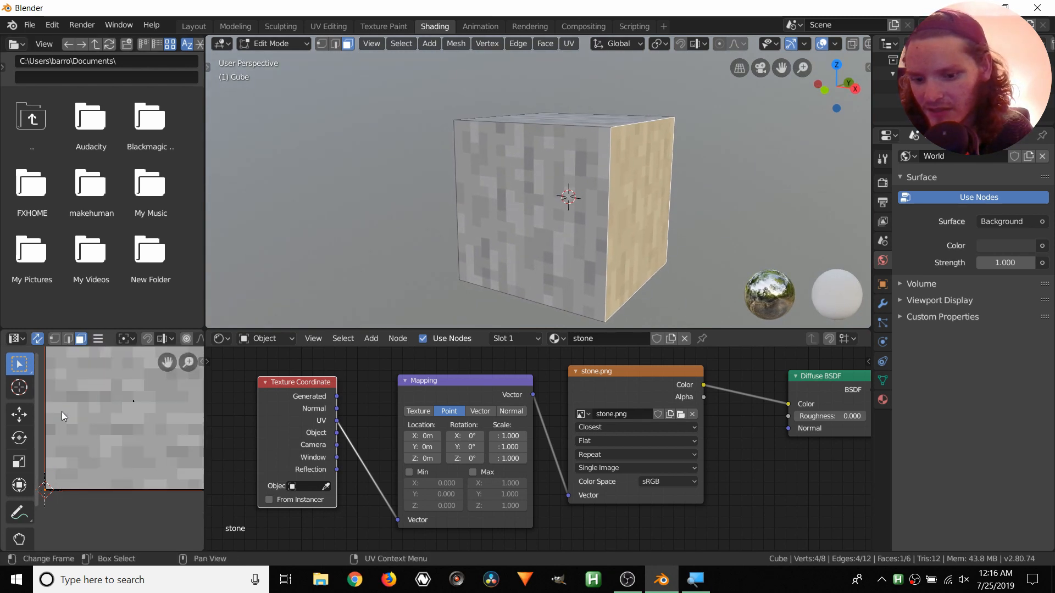
pyautogui.press('t')
pyautogui.press('Home')
pyautogui.scroll(-2, 88, 446)
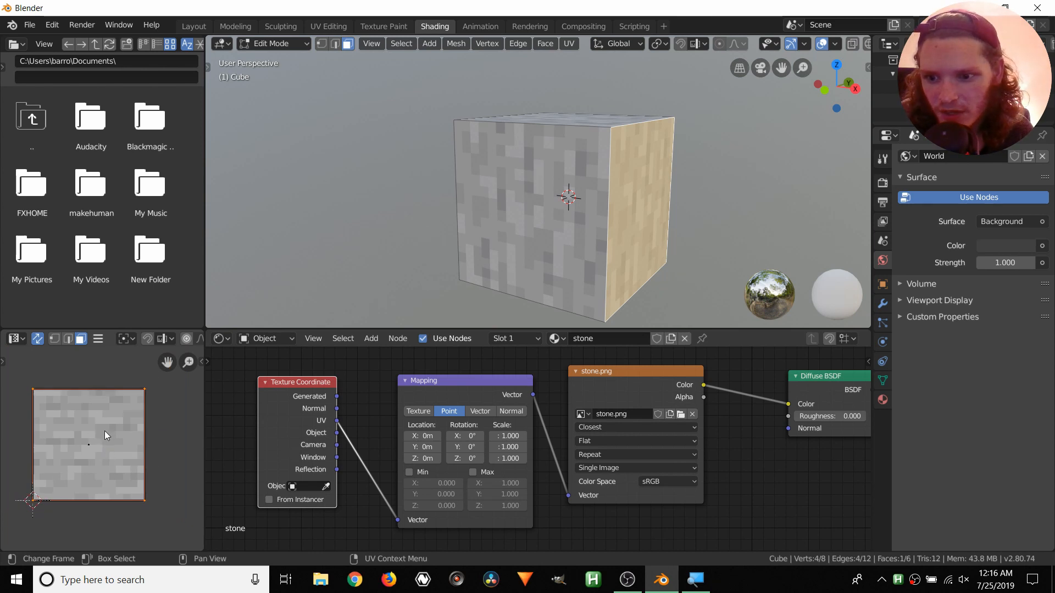
# Select all of the cube's UV faces in the UV Editor, rotate them 90 degrees, and clear the cube's face selection
pyautogui.press('a')
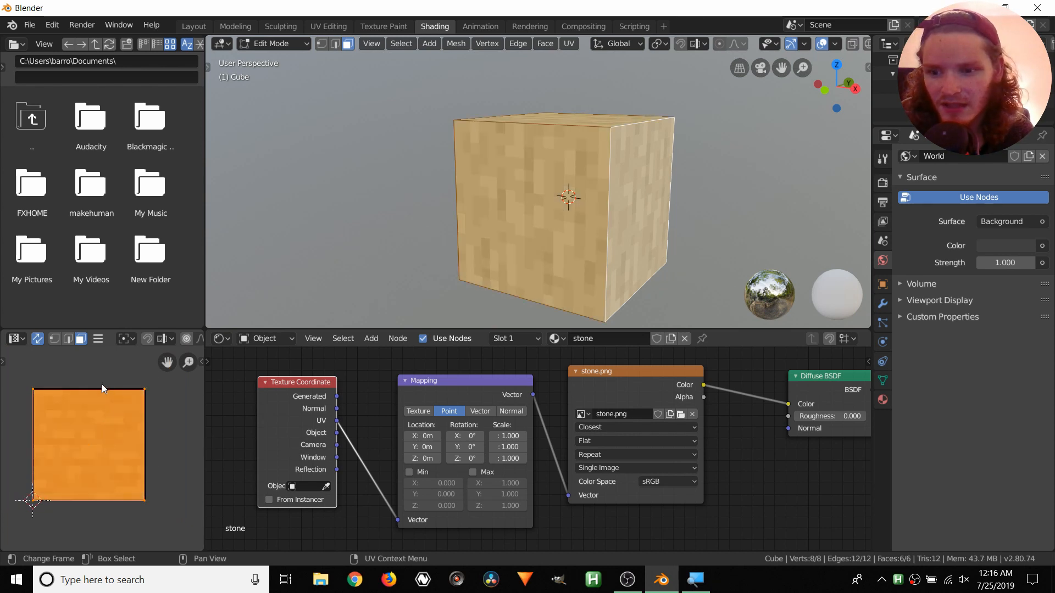
pyautogui.write('r')
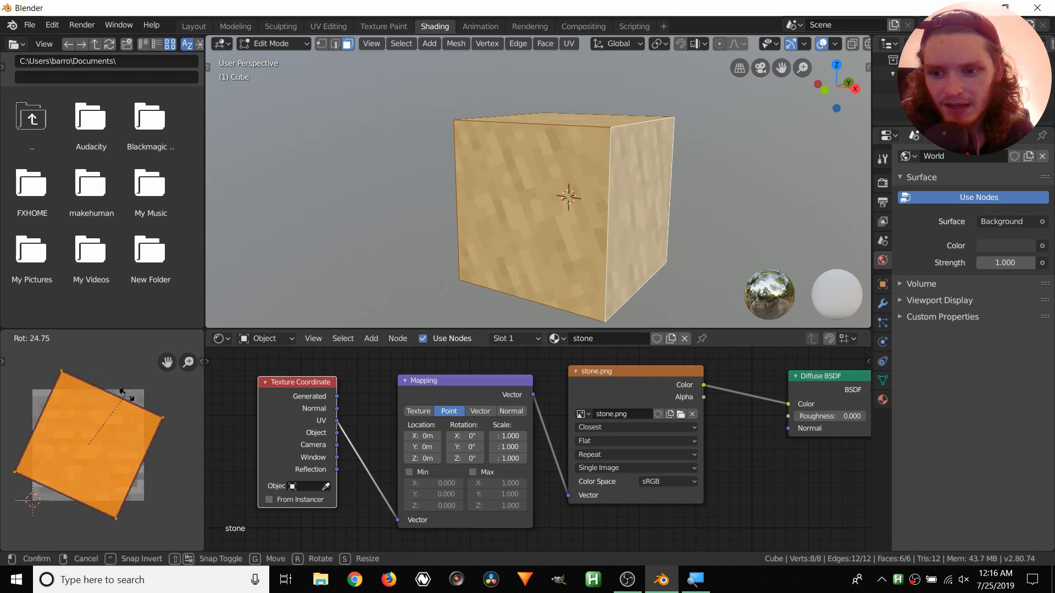
pyautogui.write('90')
pyautogui.press('Return')
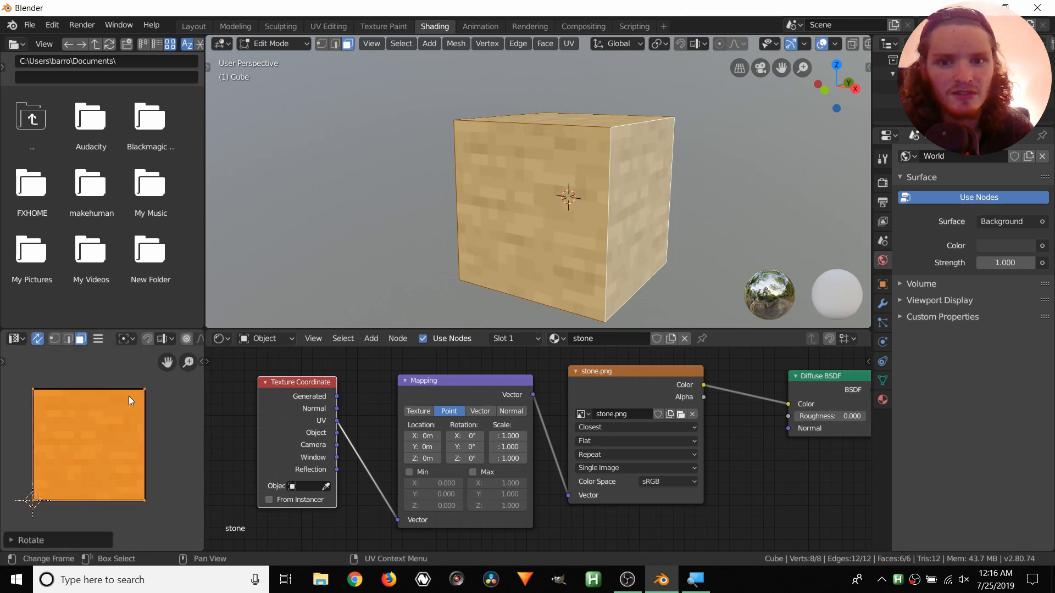
pyautogui.click(364, 170)
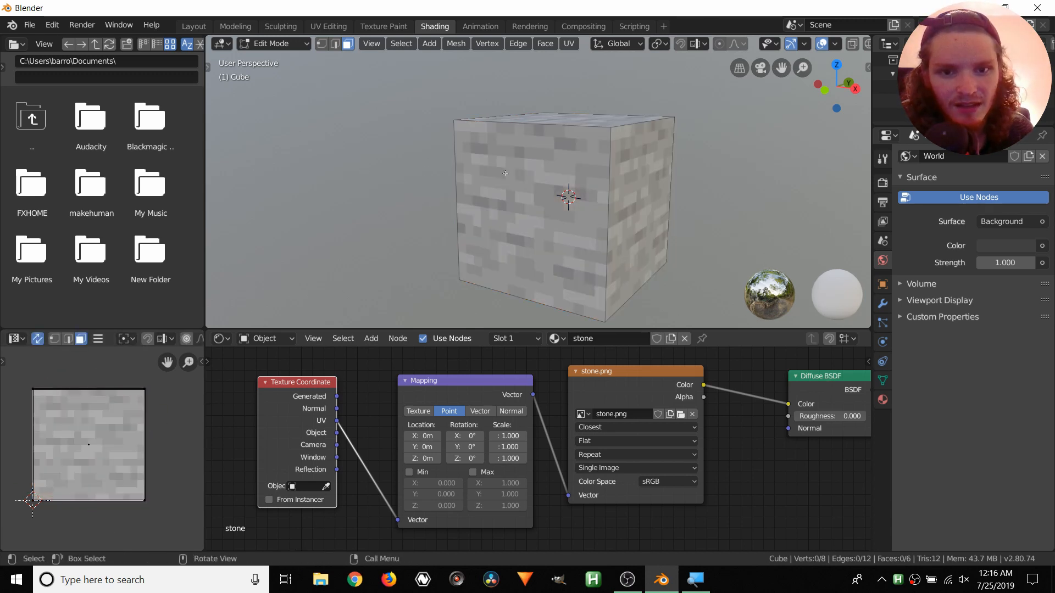
# Try rotating only the top face's UV slightly in the UV Editor, and undo the rotation
pyautogui.moveTo(364, 170); pyautogui.dragTo(537, 218, button='middle')
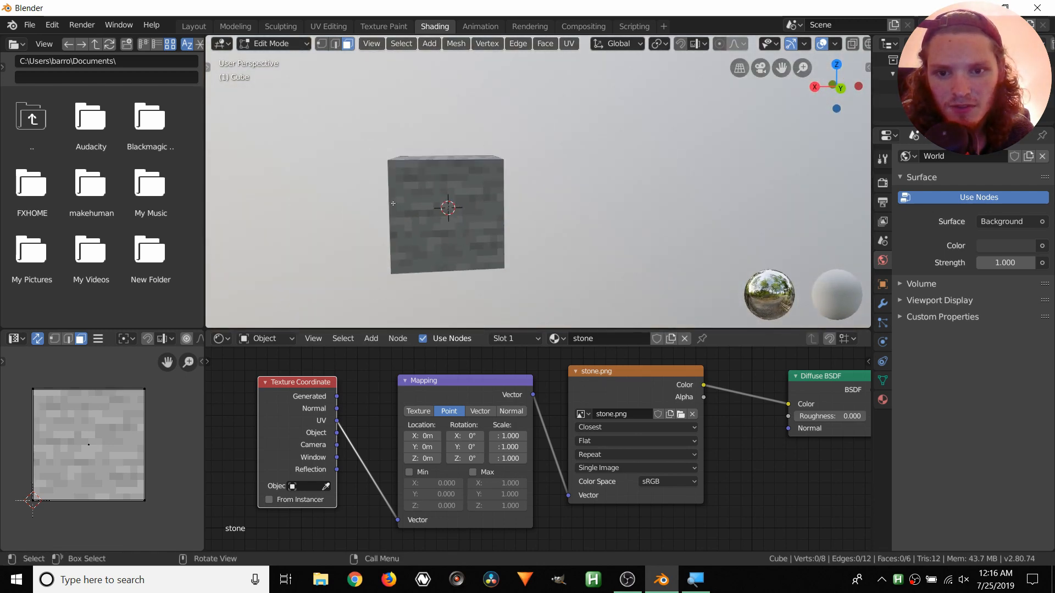
pyautogui.moveTo(451, 218); pyautogui.dragTo(386, 131, button='middle')
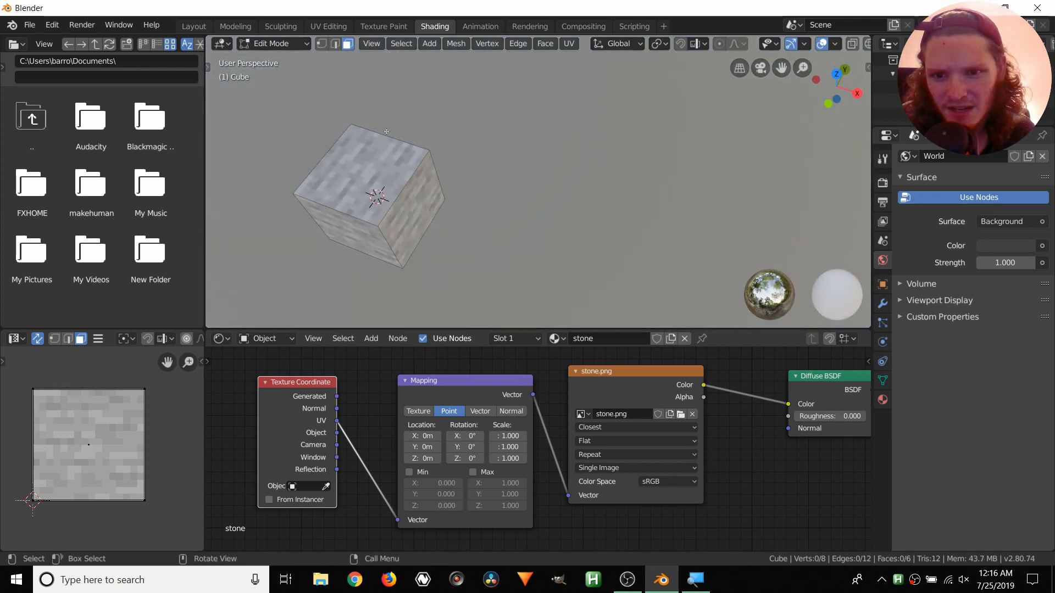
pyautogui.moveTo(357, 207); pyautogui.dragTo(422, 186, button='middle')
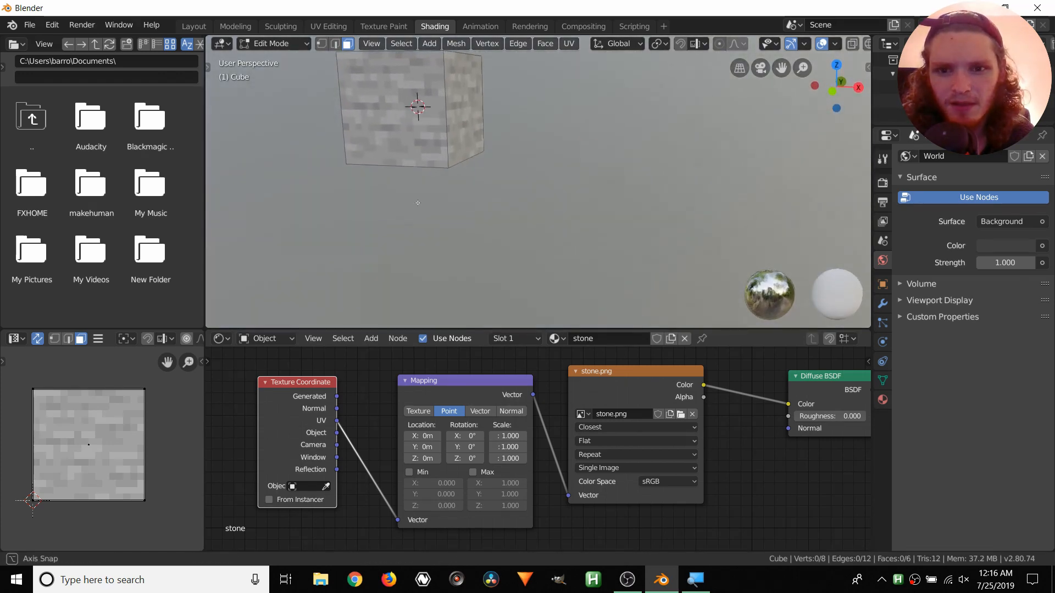
pyautogui.keyDown('shift'); pyautogui.moveTo(426, 103); pyautogui.dragTo(538, 177, button='middle'); pyautogui.keyUp('shift')
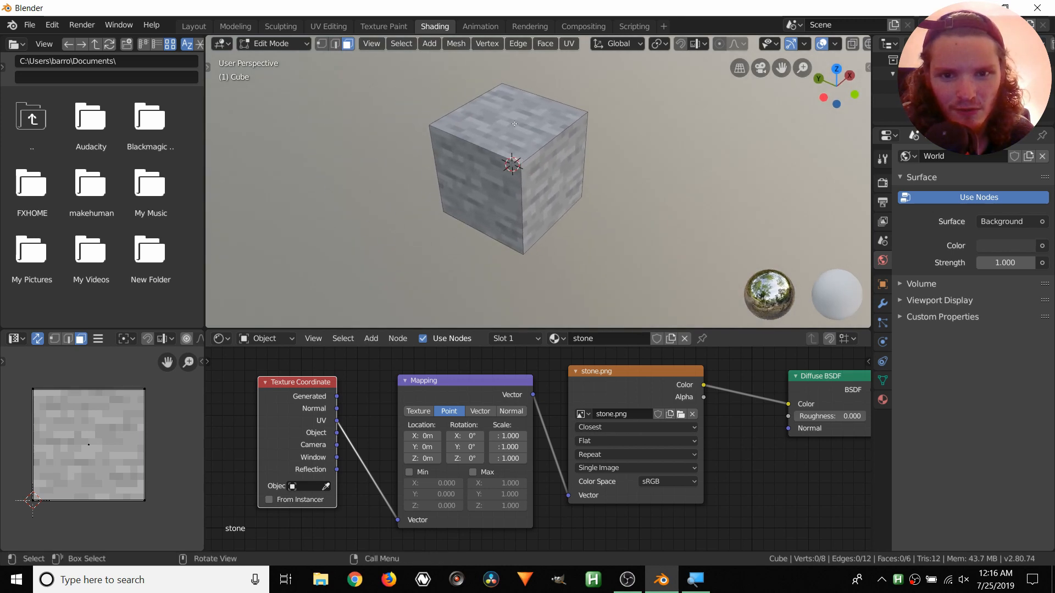
pyautogui.click(545, 122)
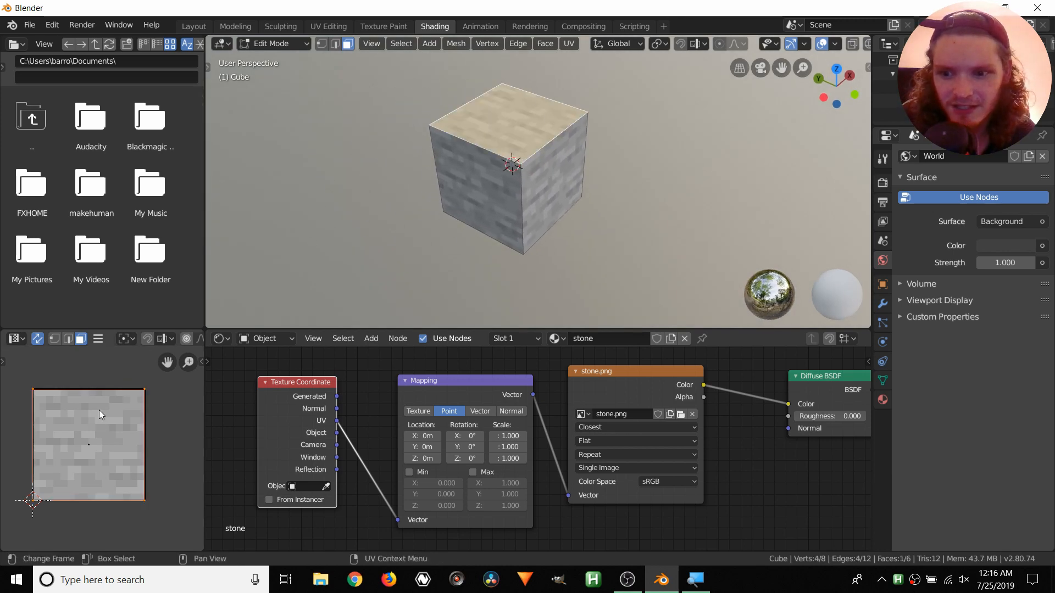
pyautogui.press('r')
pyautogui.click(103, 385)
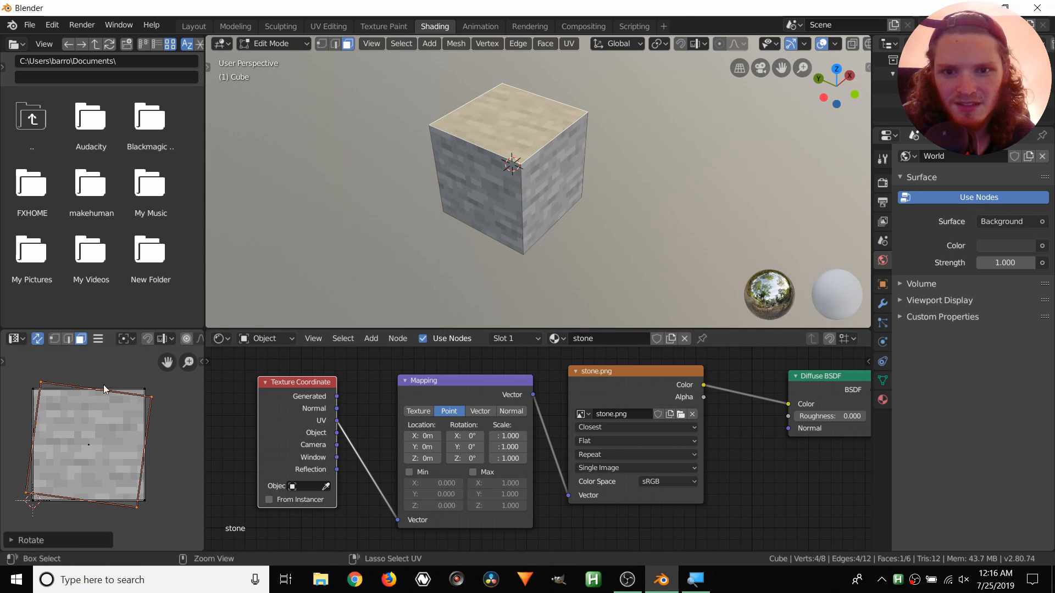
pyautogui.hotkey('ctrl', 'z')
# Return to Object Mode, inspect the stone texture on the cube, and select the stone.png image texture node
pyautogui.press('Tab')
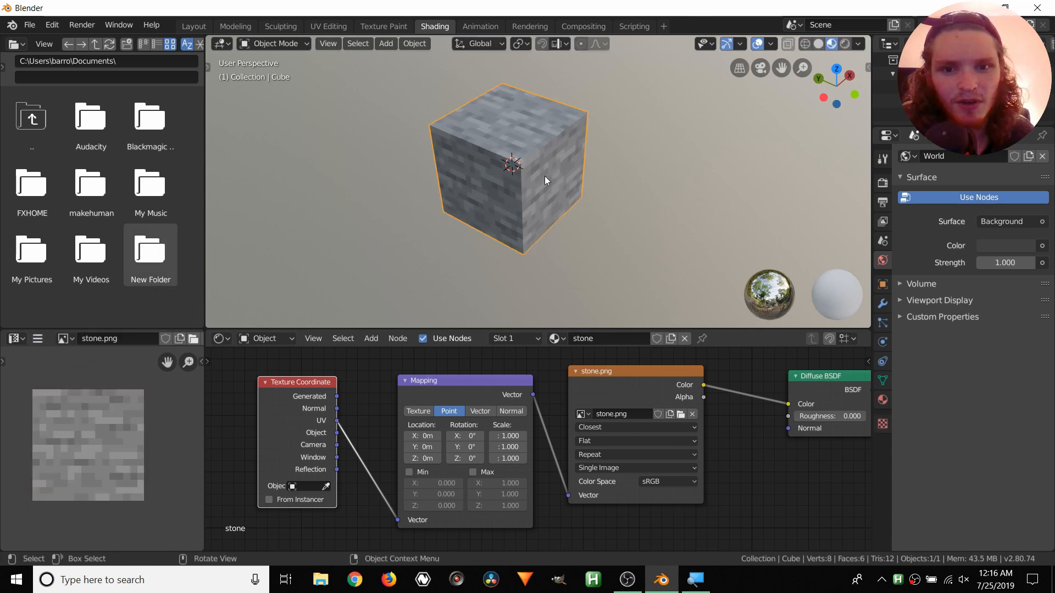
pyautogui.scroll(2, 545, 176)
pyautogui.moveTo(532, 176); pyautogui.dragTo(511, 172, button='middle')
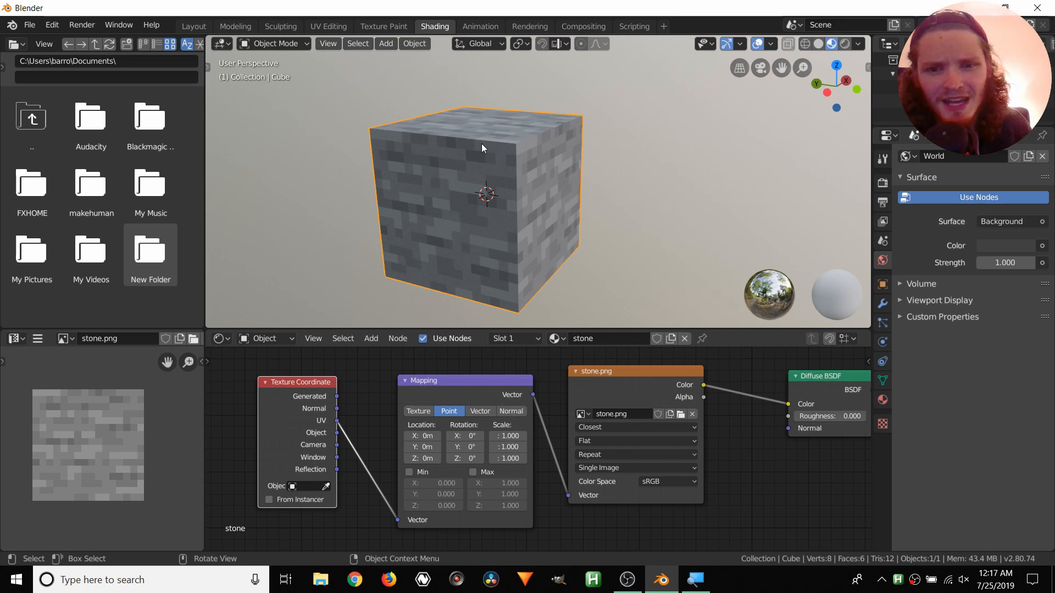
pyautogui.moveTo(532, 189)
pyautogui.mouseDown(button='middle')
pyautogui.moveTo(516, 198)
pyautogui.moveTo(516, 172)
pyautogui.moveTo(544, 172)
pyautogui.mouseUp(button='middle')
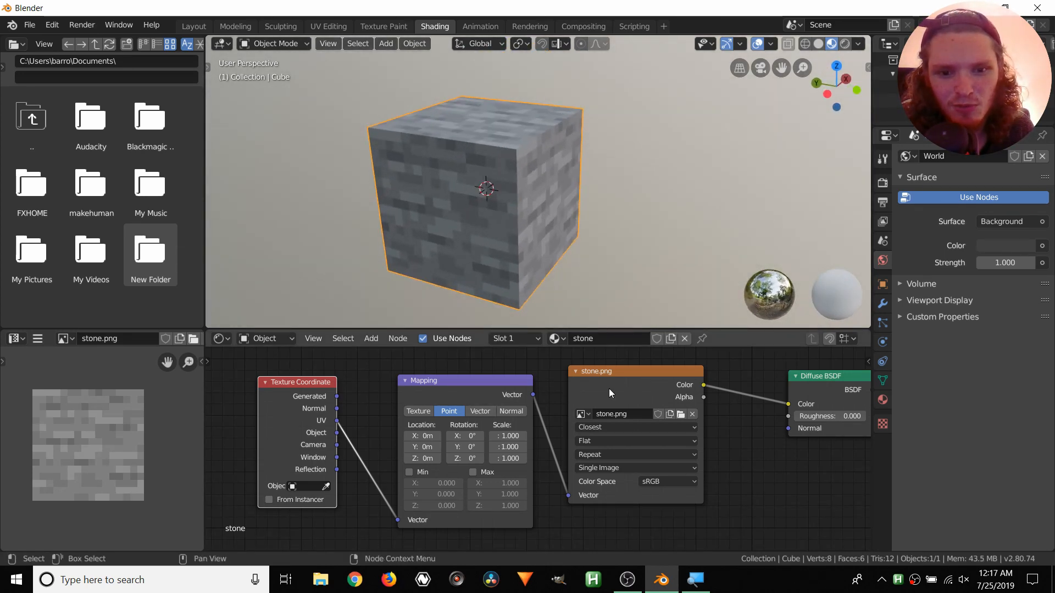
pyautogui.click(619, 375)
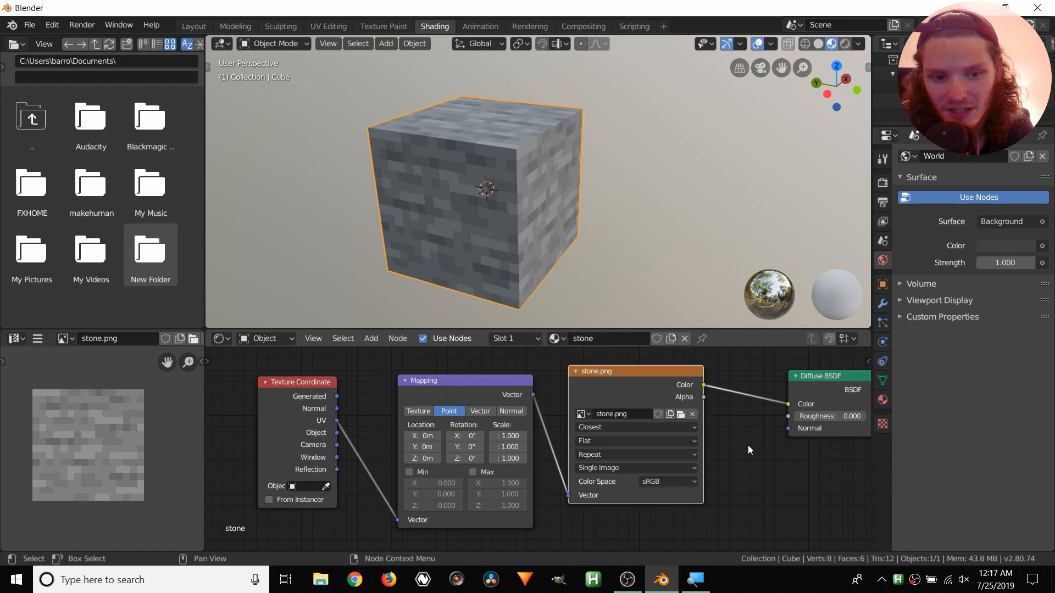
pyautogui.moveTo(747, 449); pyautogui.dragTo(563, 479, button='middle')
pyautogui.moveTo(661, 406); pyautogui.dragTo(663, 409)
# Switch to the Layout workspace and display the viewport in Rendered shading
pyautogui.click(194, 26)
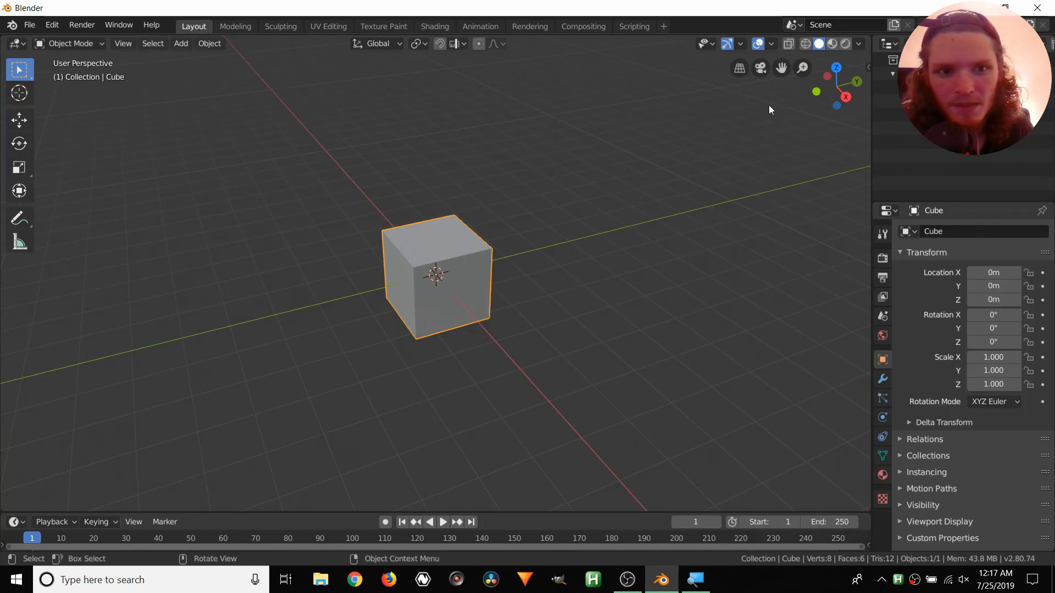
pyautogui.click(846, 44)
pyautogui.scroll(-4, 440, 183)
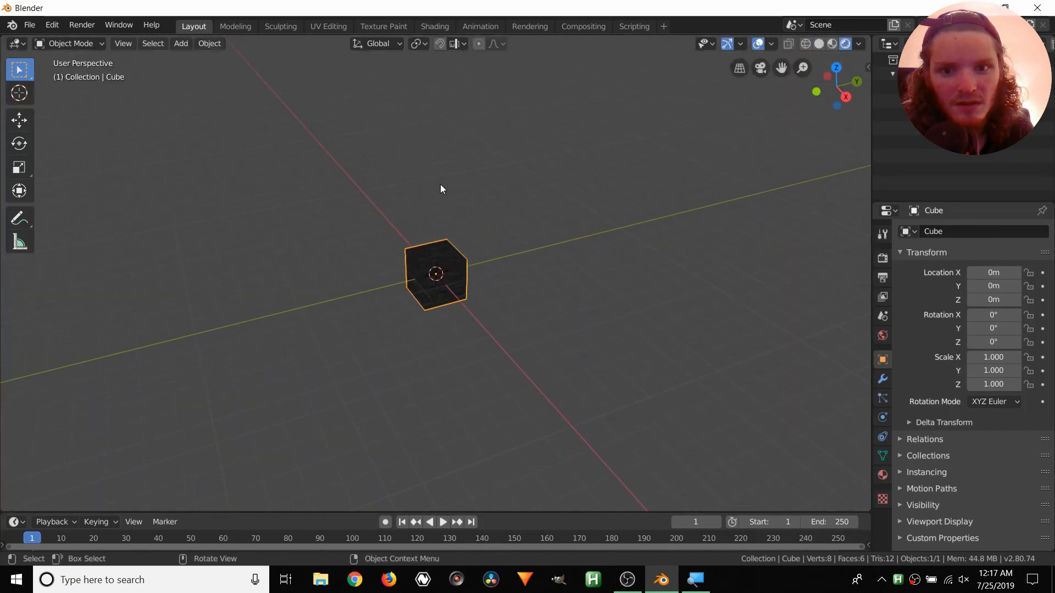
# Add a point light and move it above the cube to about X -1.52 m, Y -0.48 m, Z 1.96 m
pyautogui.hotkey('shift', 'a')
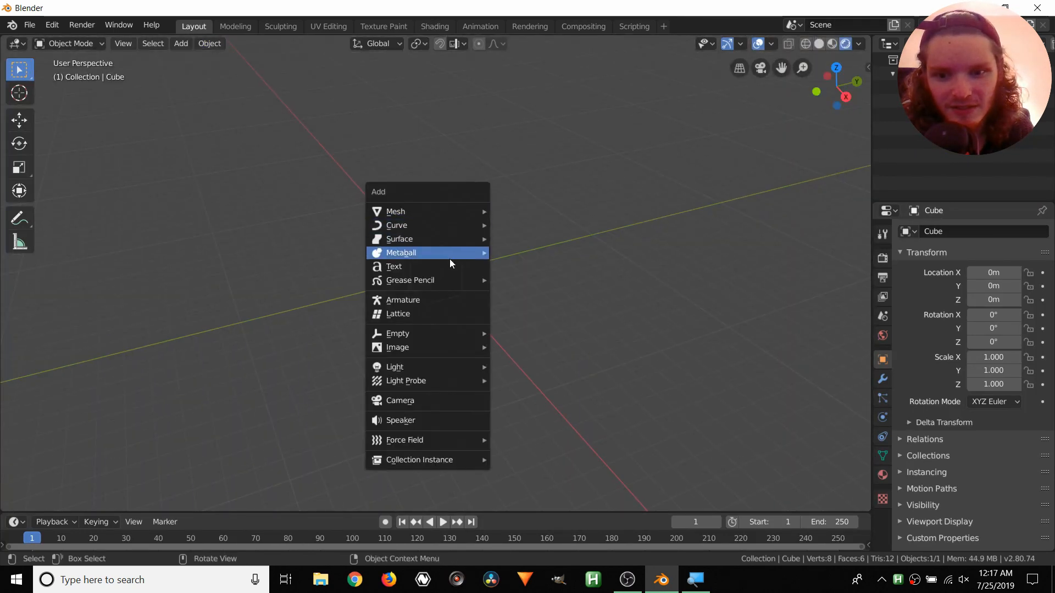
pyautogui.moveTo(457, 362)
pyautogui.click(504, 363)
pyautogui.press('g')
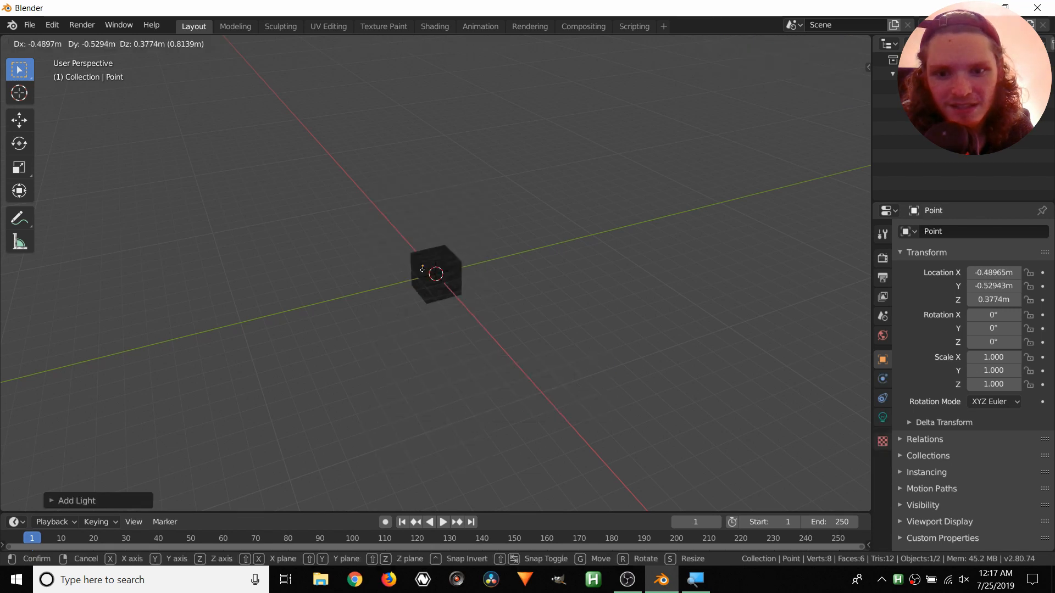
pyautogui.click(423, 240)
# Move the point light across the cube's top to about X 1.31 m, Y -0.43 m, Z 1.93 m
pyautogui.scroll(5, 427, 246)
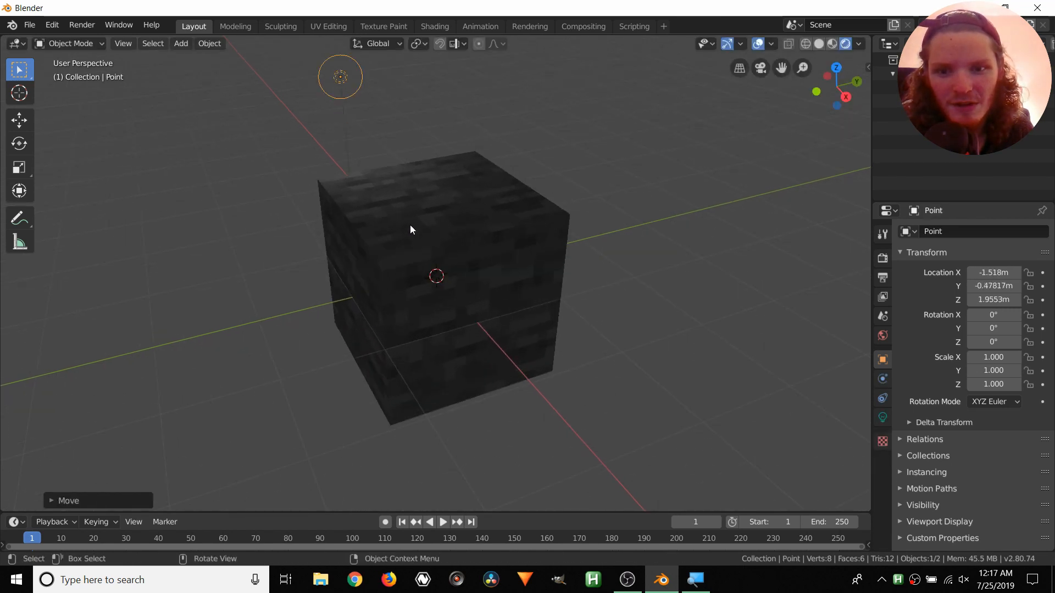
pyautogui.moveTo(502, 220); pyautogui.dragTo(512, 220, button='middle')
pyautogui.press('g')
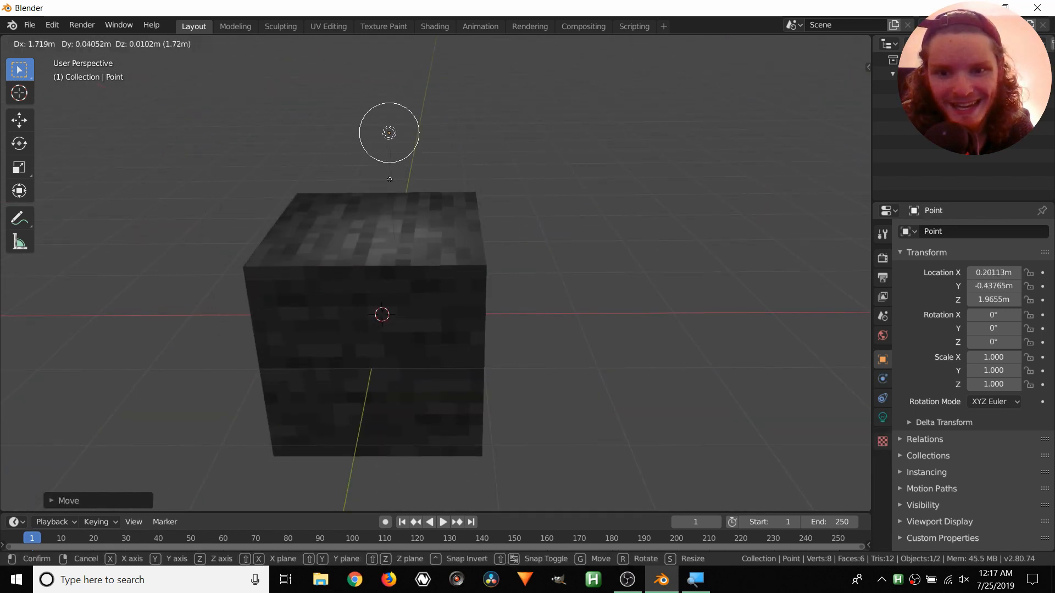
pyautogui.click(528, 182)
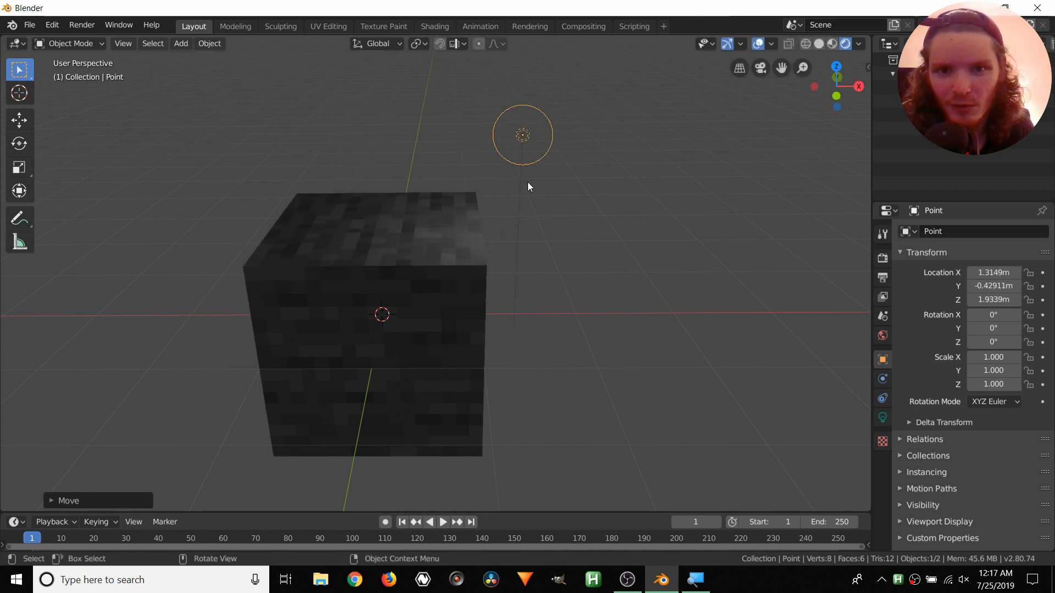
# Delete the point light and set the viewport back to Solid shading
pyautogui.press('x')
pyautogui.click(482, 196)
pyautogui.click(819, 44)
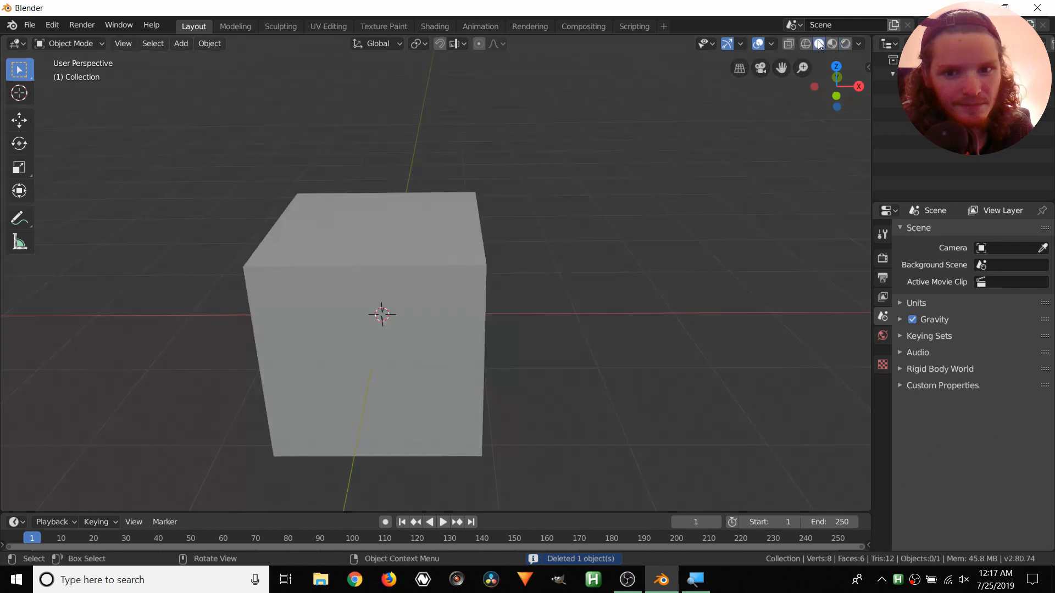
pyautogui.scroll(-3, 424, 238)
pyautogui.moveTo(424, 238); pyautogui.dragTo(380, 263, button='middle')
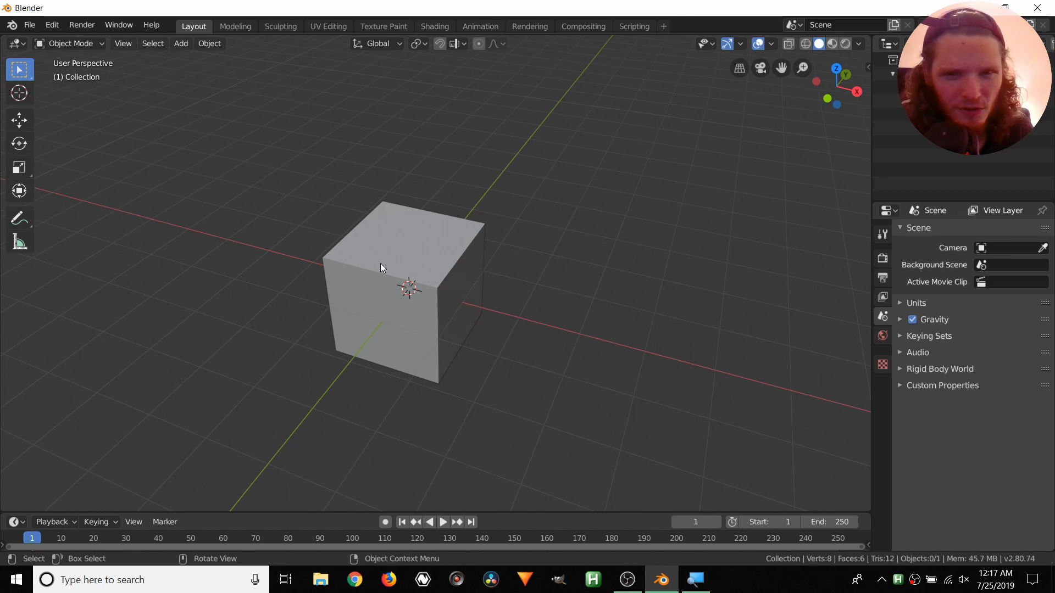
# Save the project on the Desktop as minecrafttutorial.blend
pyautogui.hotkey('ctrl', 's')
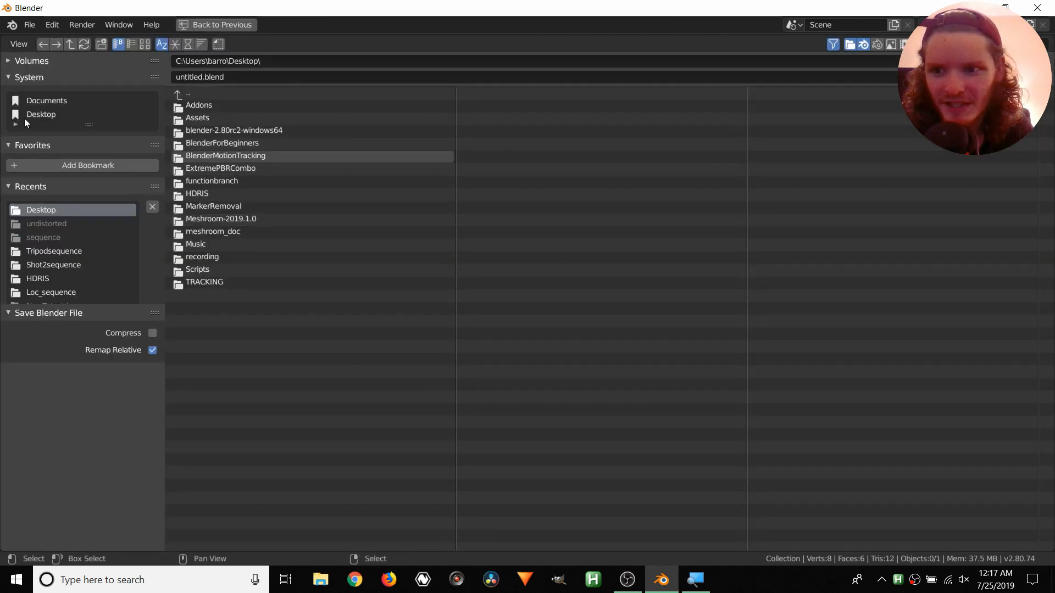
pyautogui.doubleClick(187, 77)
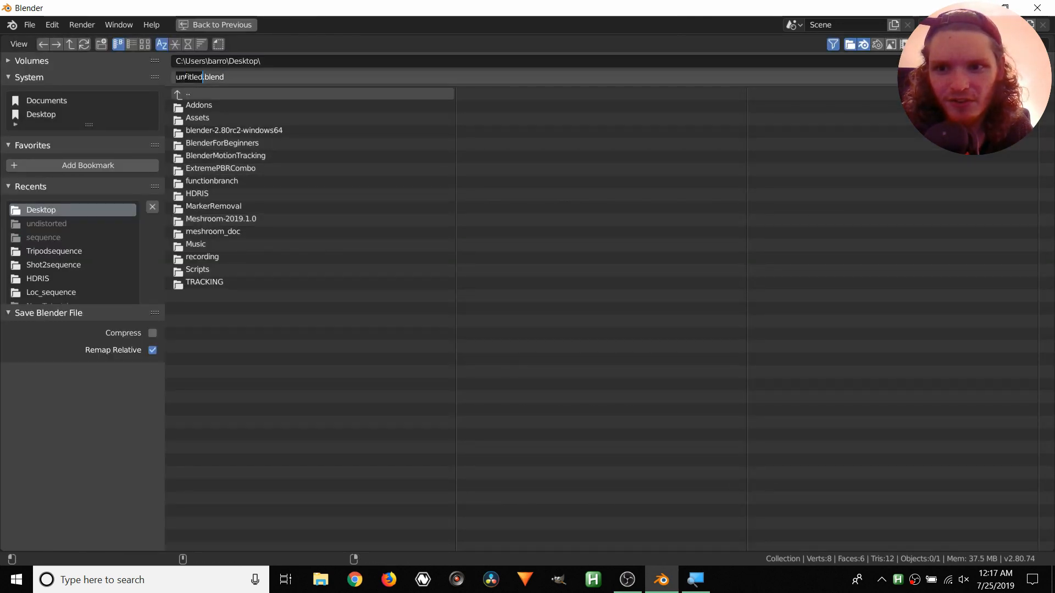
pyautogui.write('mine')
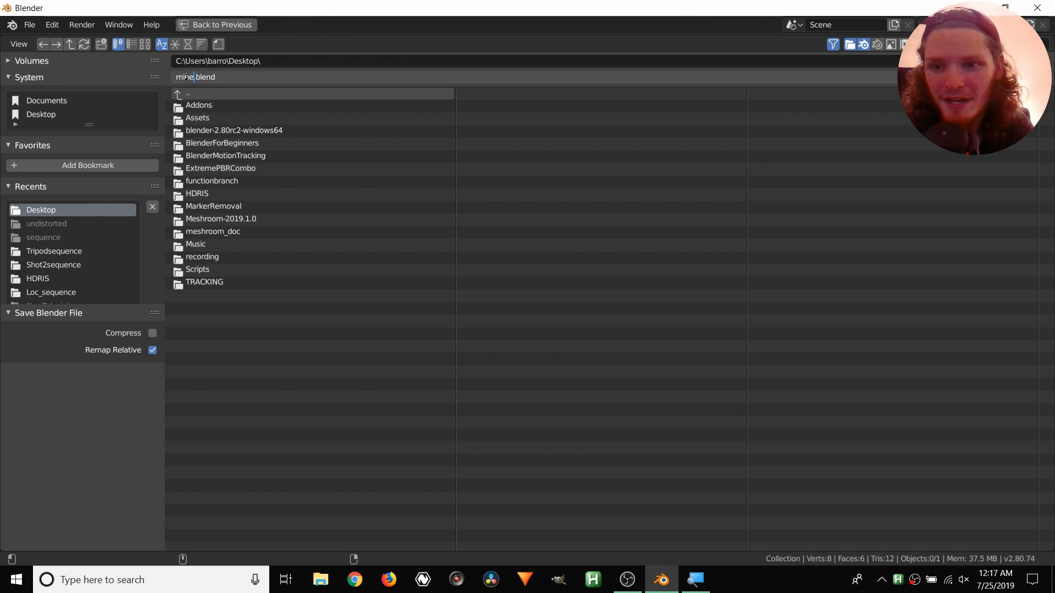
pyautogui.write('crafttutoria')
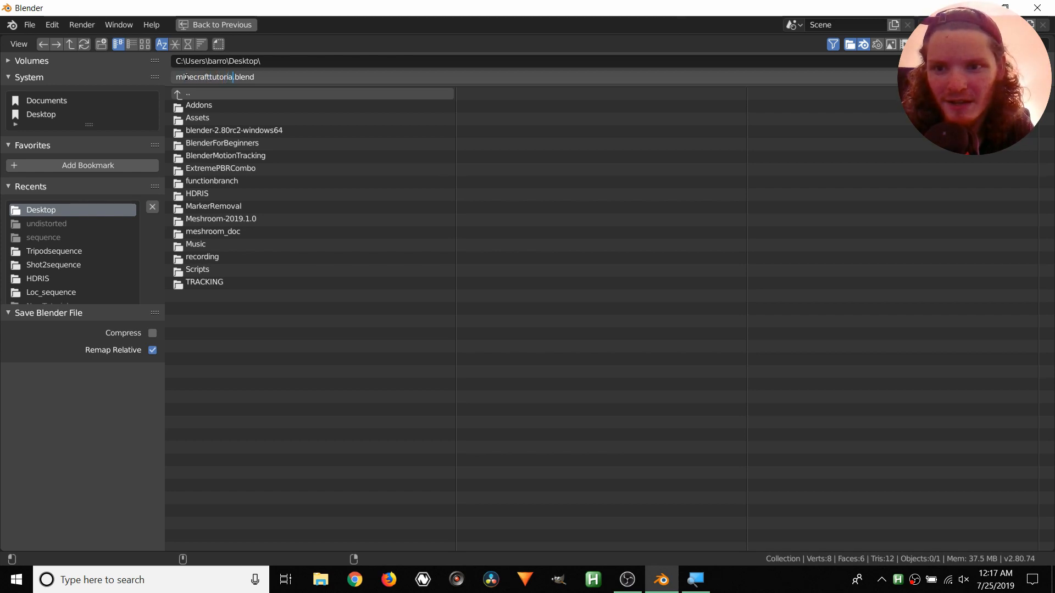
pyautogui.write('l')
pyautogui.press('Return')
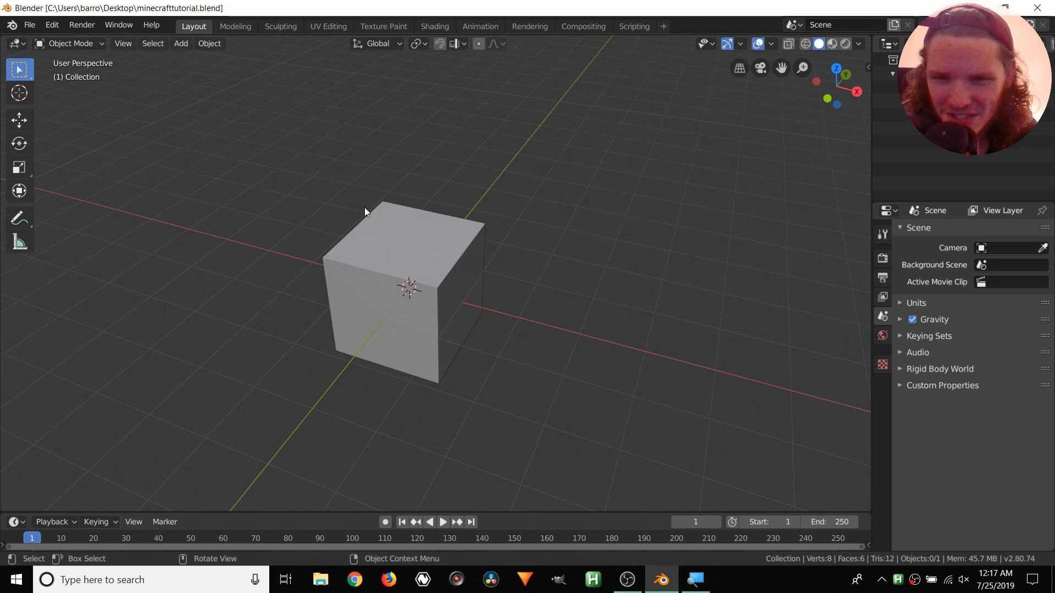
# Select the cube and set the viewport to material preview shading so its stone texture shows without scene lights
pyautogui.moveTo(422, 252); pyautogui.dragTo(460, 293, button='middle')
pyautogui.click(425, 258)
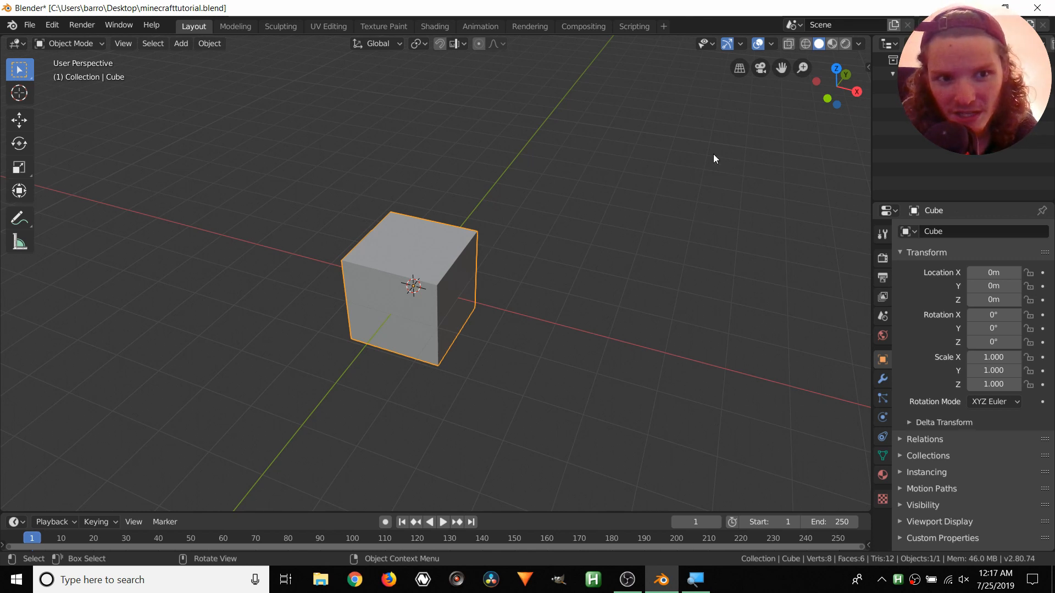
pyautogui.click(846, 45)
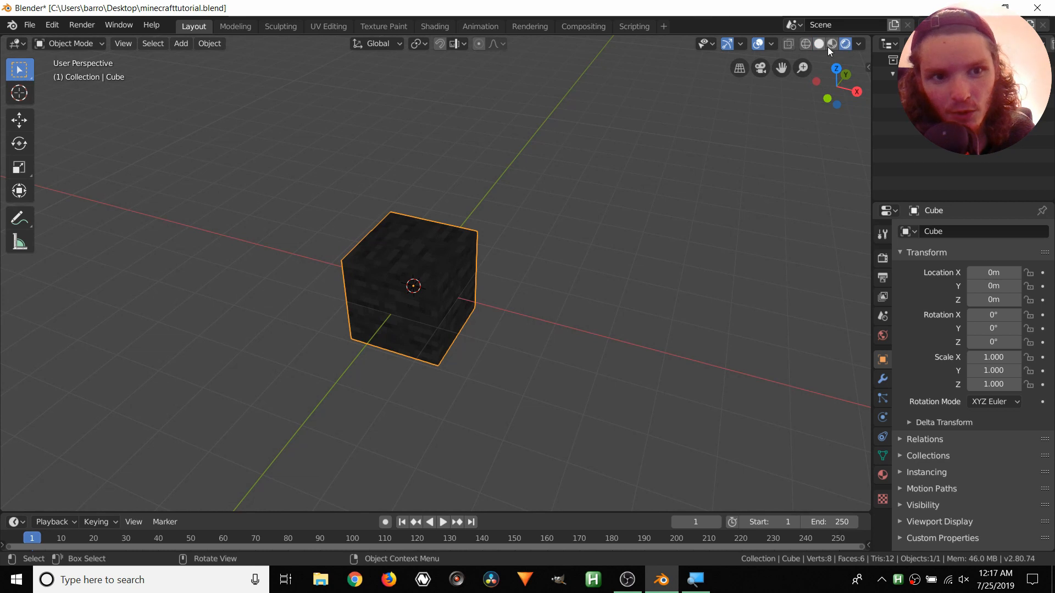
pyautogui.click(831, 44)
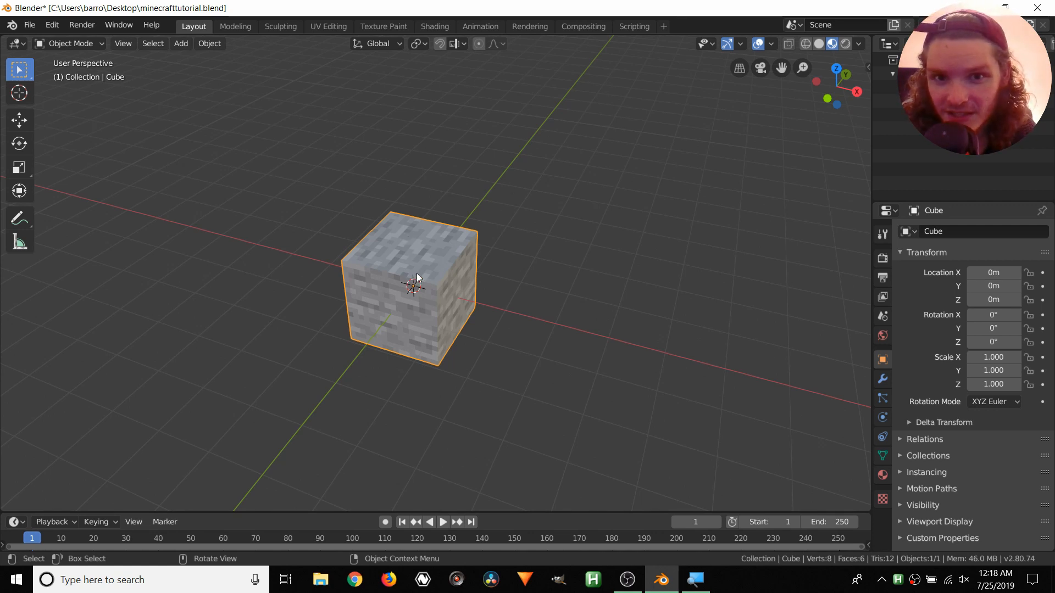
# Move the cube -1 m along the Z axis so its top face lies at the world origin's level
pyautogui.moveTo(430, 272); pyautogui.dragTo(404, 237, button='middle')
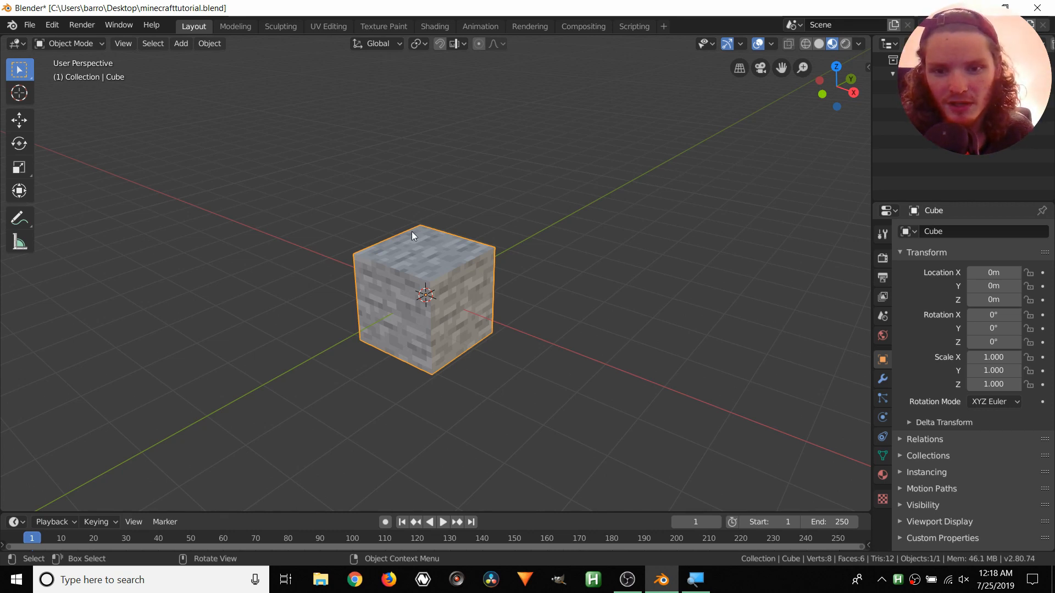
pyautogui.press('g')
pyautogui.press('z')
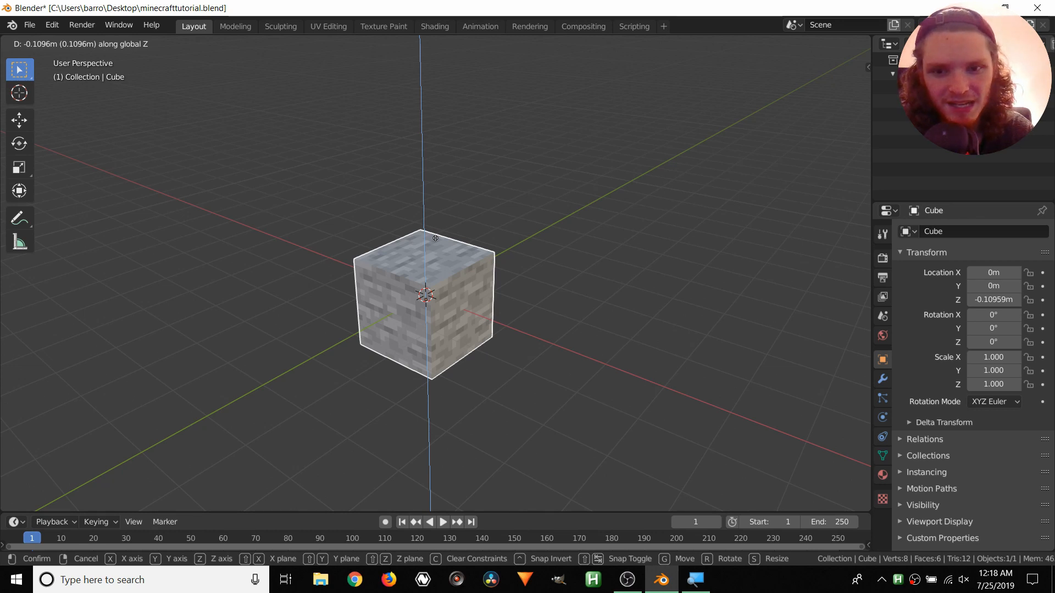
pyautogui.write('-1m')
pyautogui.press('Return')
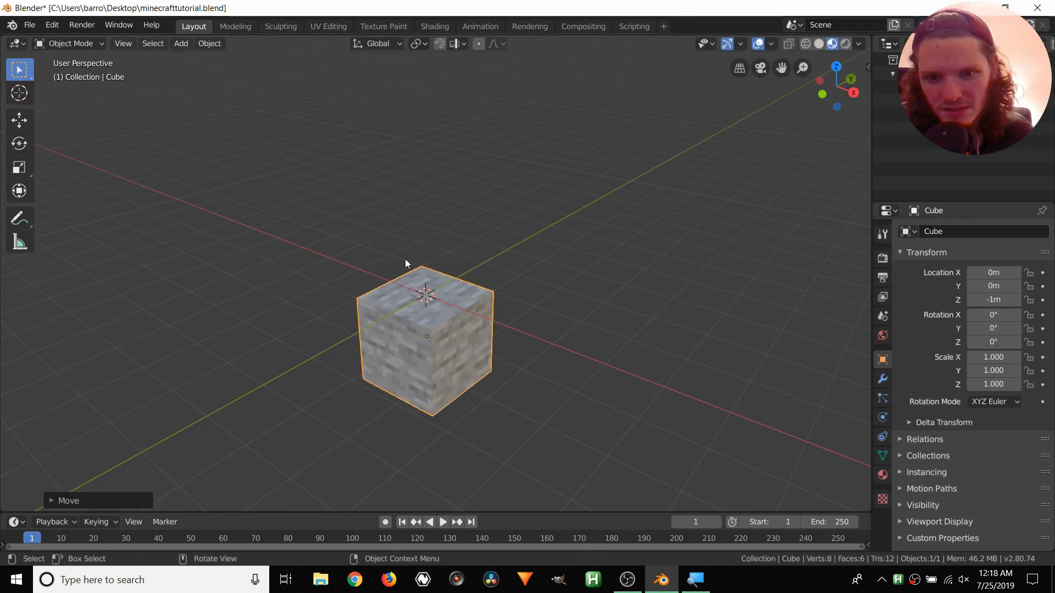
pyautogui.moveTo(428, 299); pyautogui.dragTo(407, 295, button='middle')
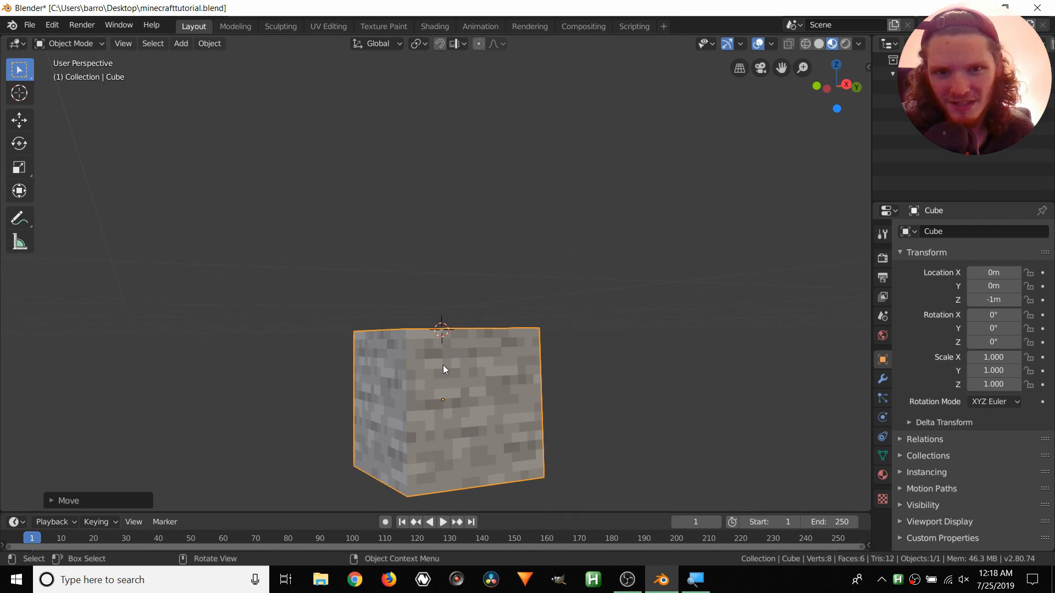
# Clear the cube's location and move it -1 m along the Z axis again
pyautogui.hotkey('alt', 'g')
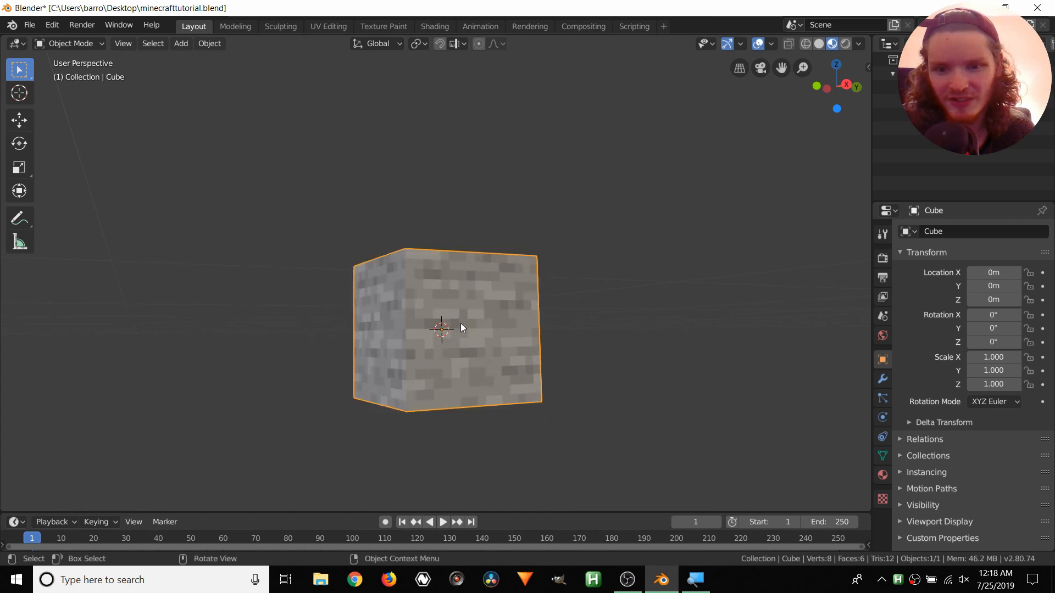
pyautogui.write('gz-1')
pyautogui.press('Return')
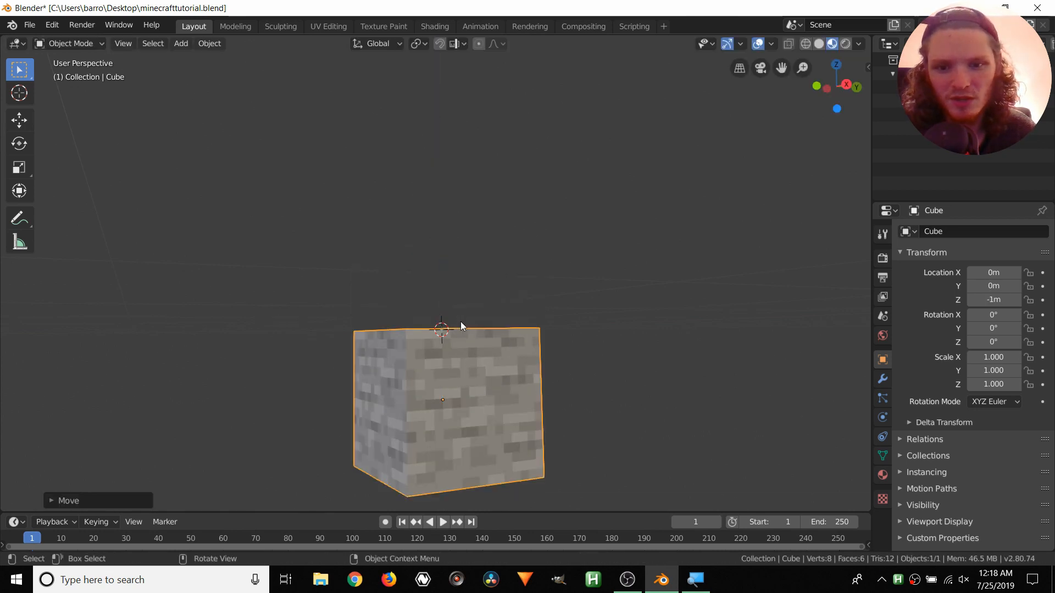
# Try duplicating the stone cube twice with freehand placement, and undo both copies
pyautogui.scroll(-3, 434, 325)
pyautogui.moveTo(434, 325); pyautogui.dragTo(472, 305, button='middle')
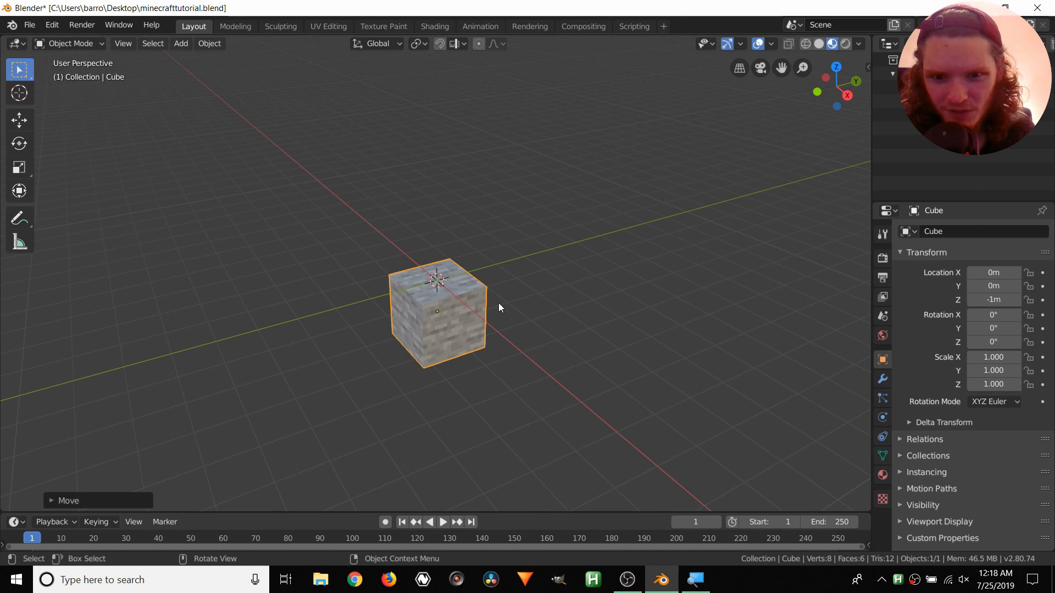
pyautogui.keyDown('shift'); pyautogui.moveTo(499, 306); pyautogui.dragTo(406, 291, button='middle'); pyautogui.keyUp('shift')
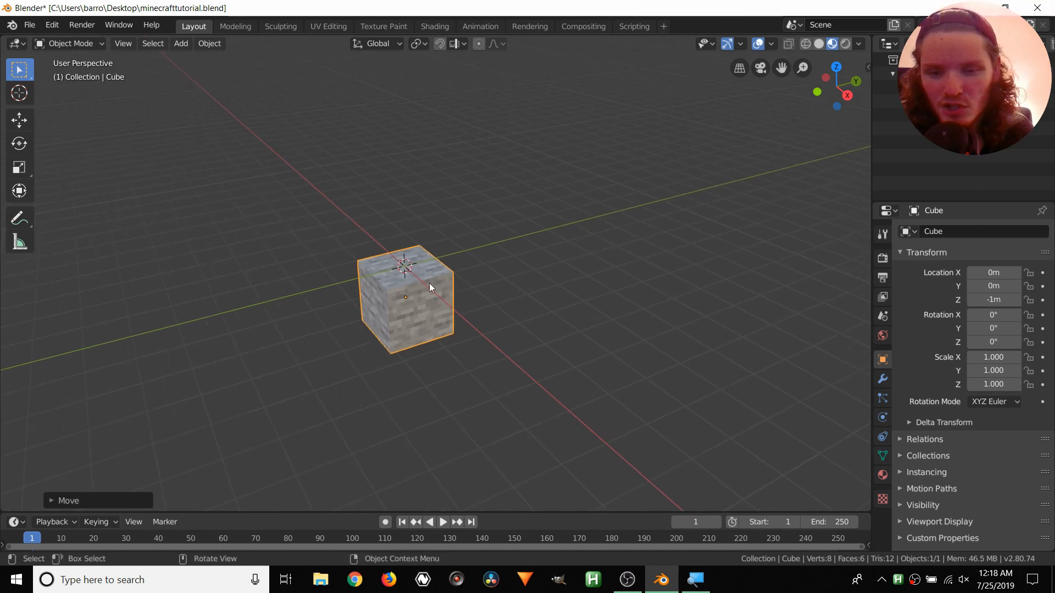
pyautogui.hotkey('shift', 'd')
pyautogui.click(555, 272)
pyautogui.hotkey('shift', 'd')
pyautogui.click(635, 275)
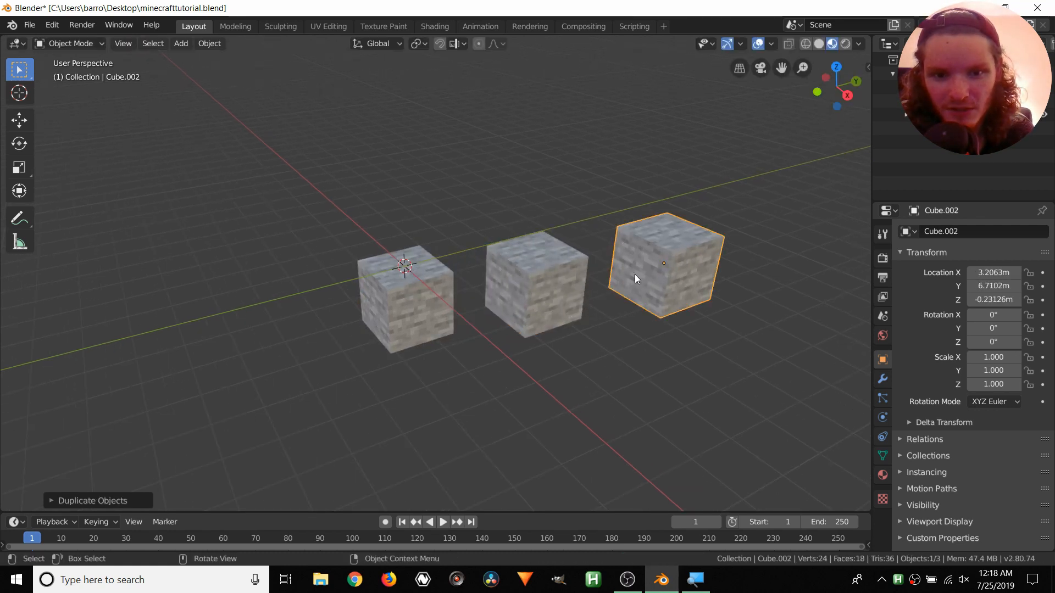
pyautogui.hotkey('ctrl', 'z')
pyautogui.hotkey('ctrl', 'z')
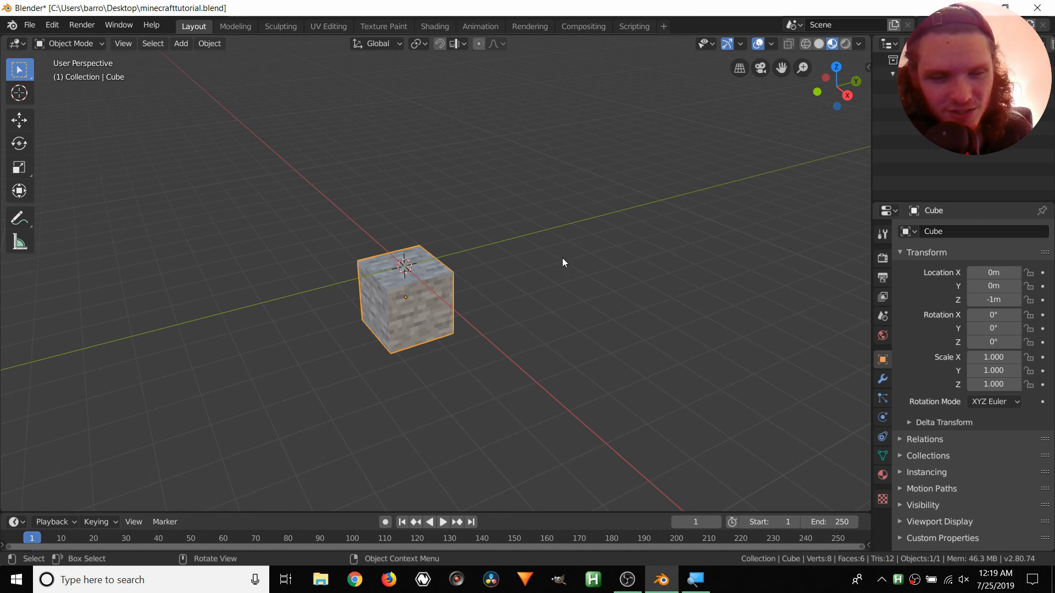
# Add an Array modifier to the stone cube, try a larger relative X offset and undo that offset change
pyautogui.click(883, 378)
pyautogui.click(919, 230)
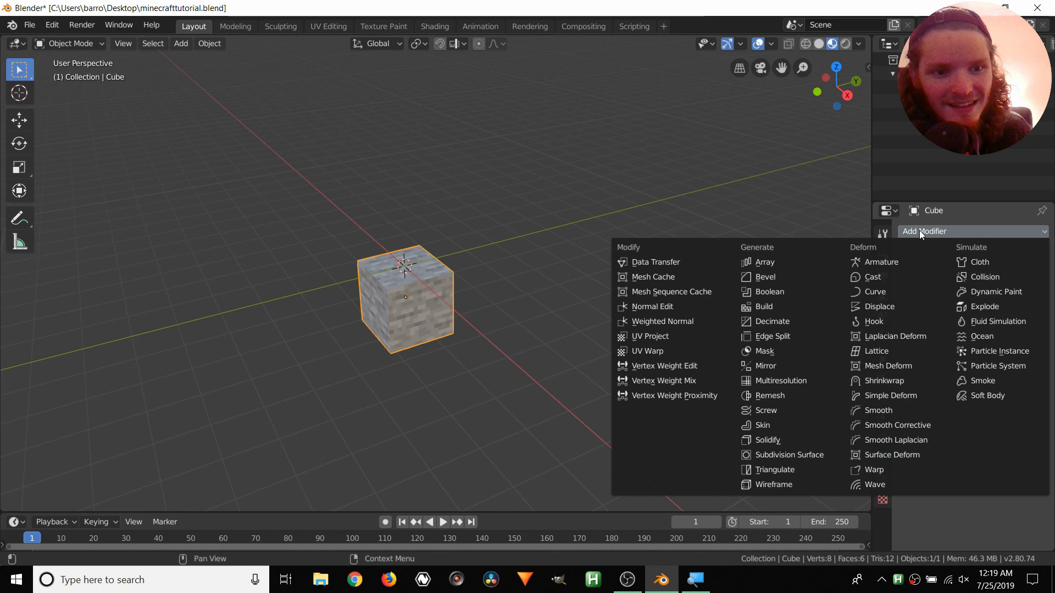
pyautogui.click(792, 262)
pyautogui.scroll(2, 373, 319)
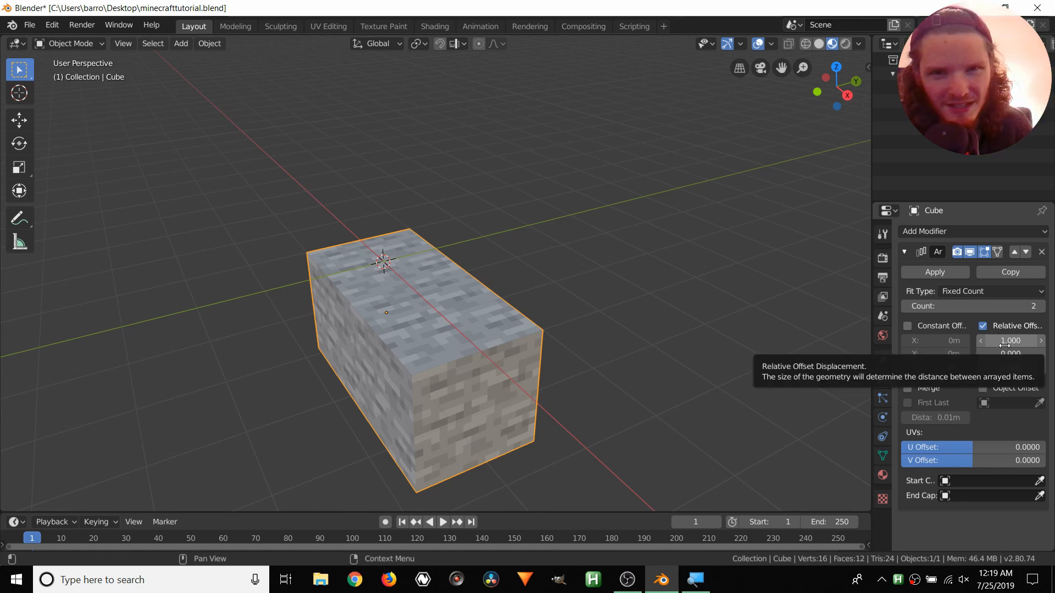
pyautogui.moveTo(1004, 341); pyautogui.dragTo(1033, 340)
pyautogui.hotkey('ctrl', 'z')
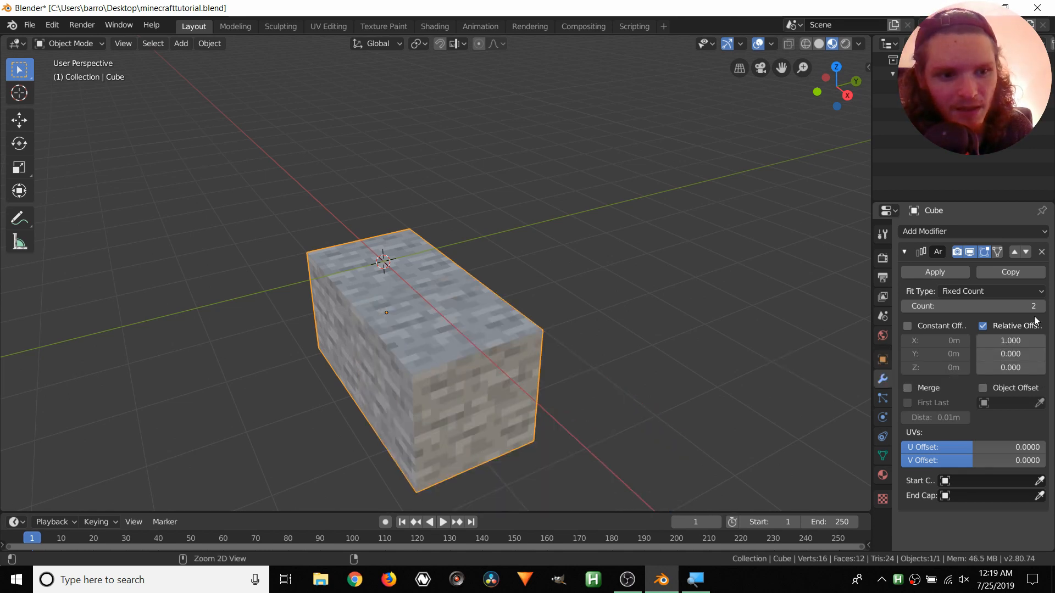
# Raise the array's count to 7 to form a row of stone blocks along the X axis
pyautogui.scroll(-3, 431, 332)
pyautogui.moveTo(431, 332); pyautogui.dragTo(651, 328, button='middle')
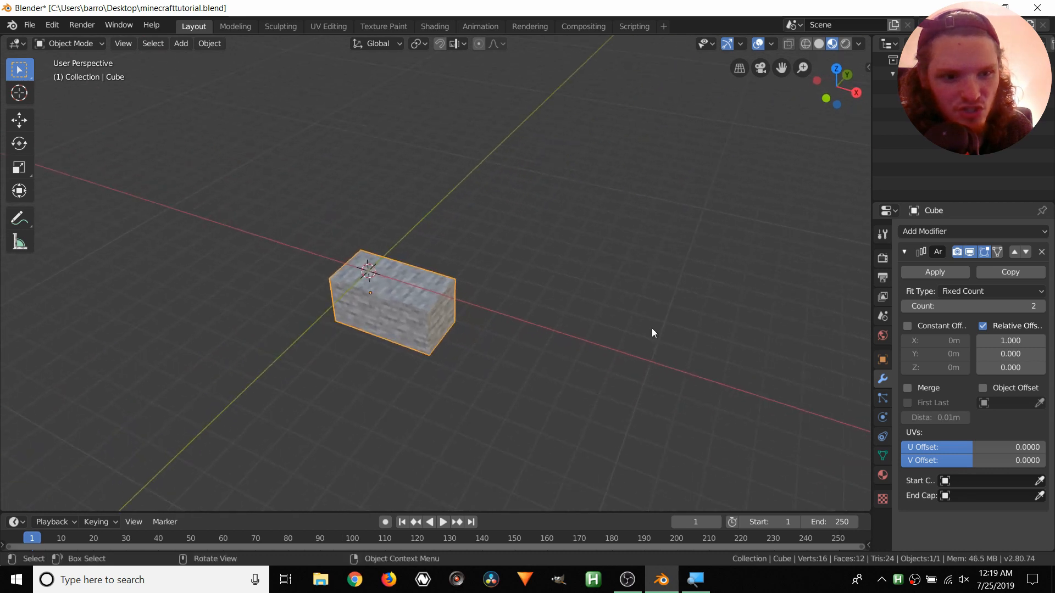
pyautogui.click(1043, 306)
pyautogui.click(1043, 306)
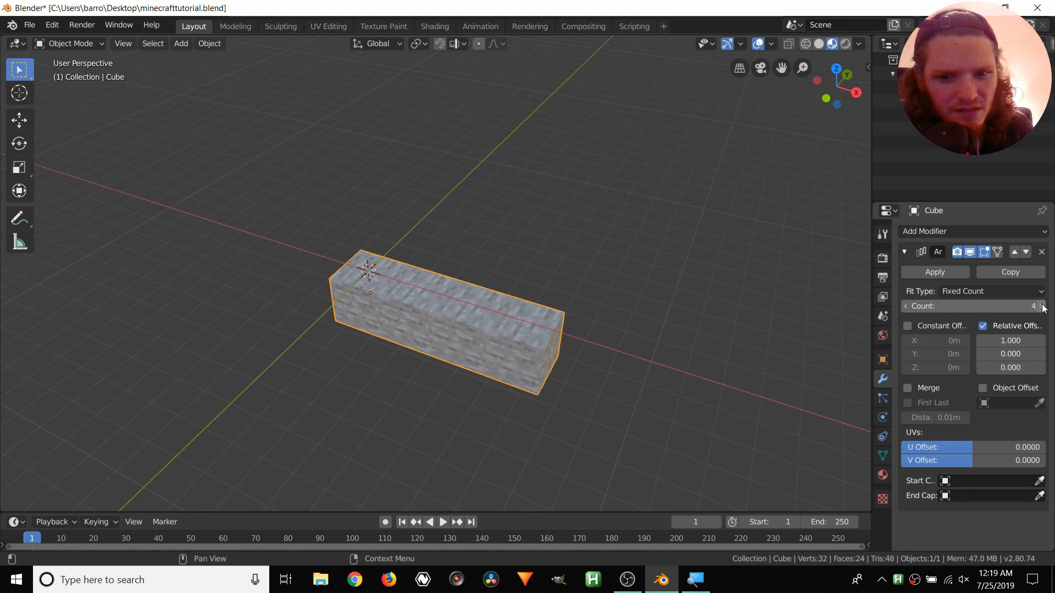
pyautogui.click(1043, 306)
pyautogui.click(1043, 306)
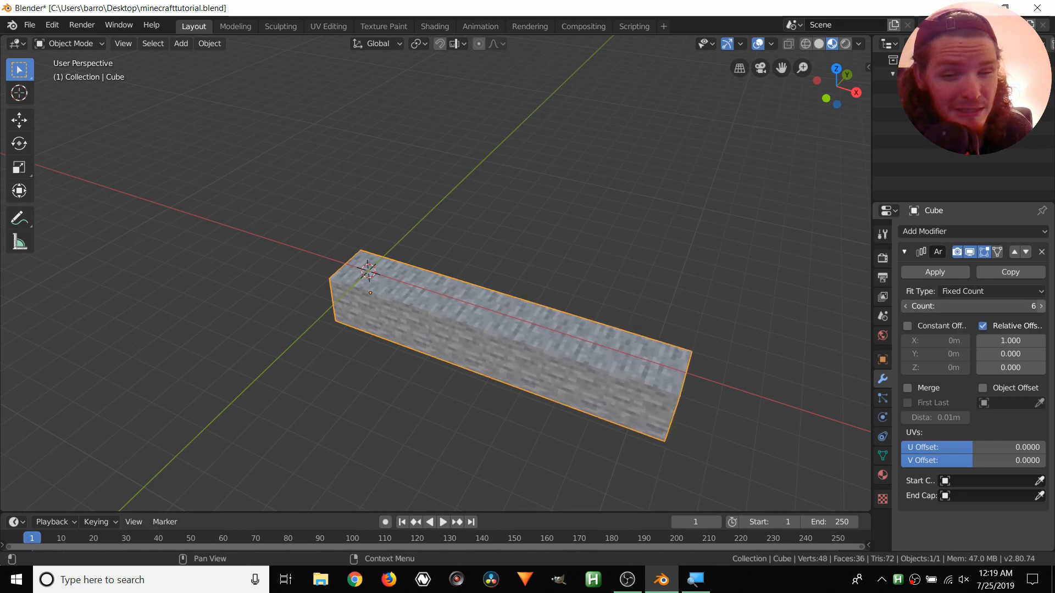
pyautogui.click(1043, 306)
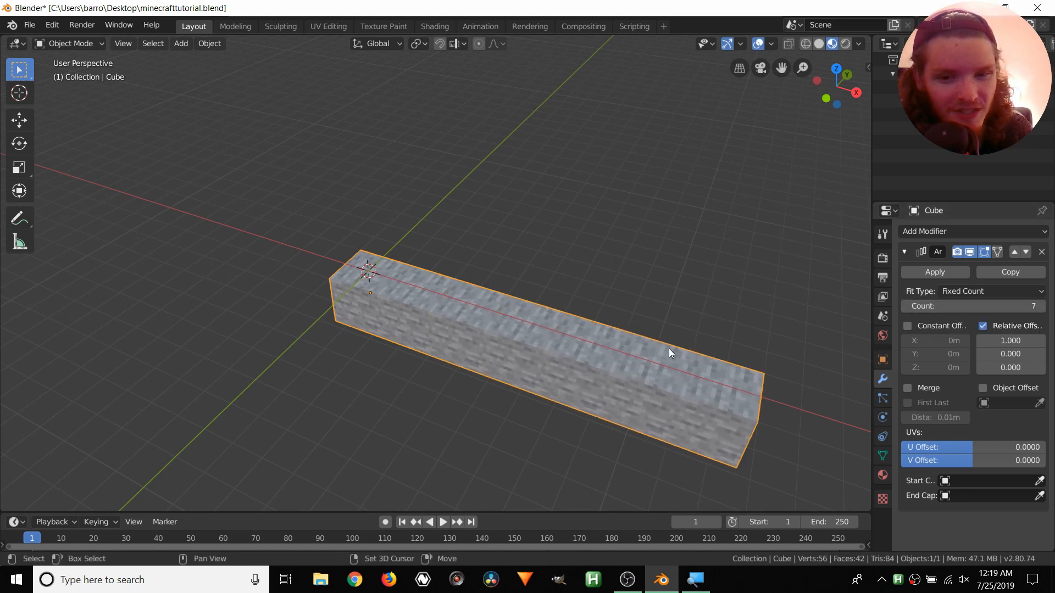
# Try a relative Y offset of 1.6 on the array, and undo it
pyautogui.keyDown('shift'); pyautogui.moveTo(668, 348); pyautogui.dragTo(561, 310, button='middle'); pyautogui.keyUp('shift')
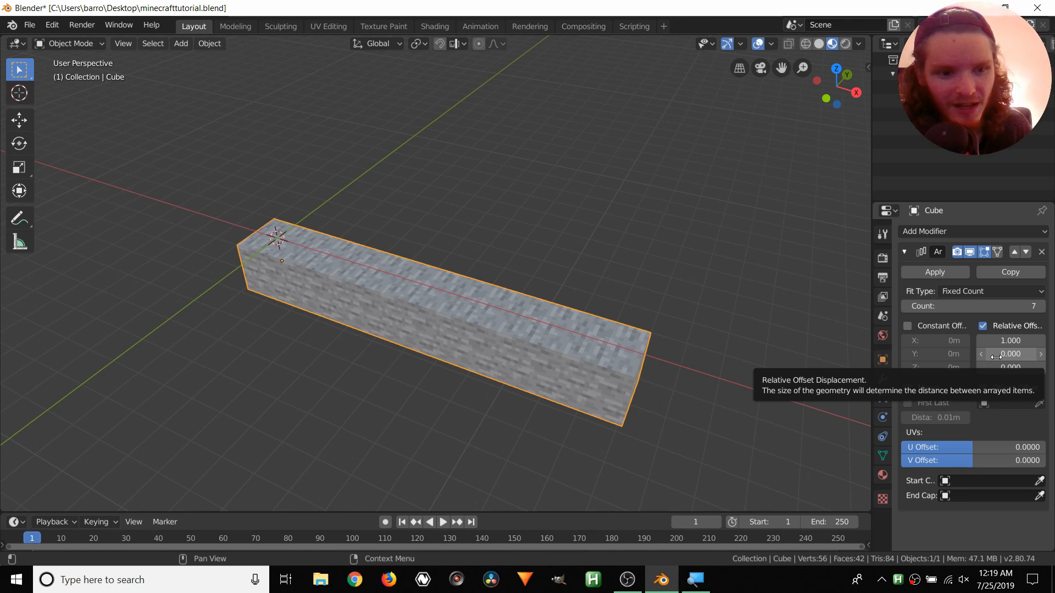
pyautogui.moveTo(1000, 356); pyautogui.dragTo(1044, 356)
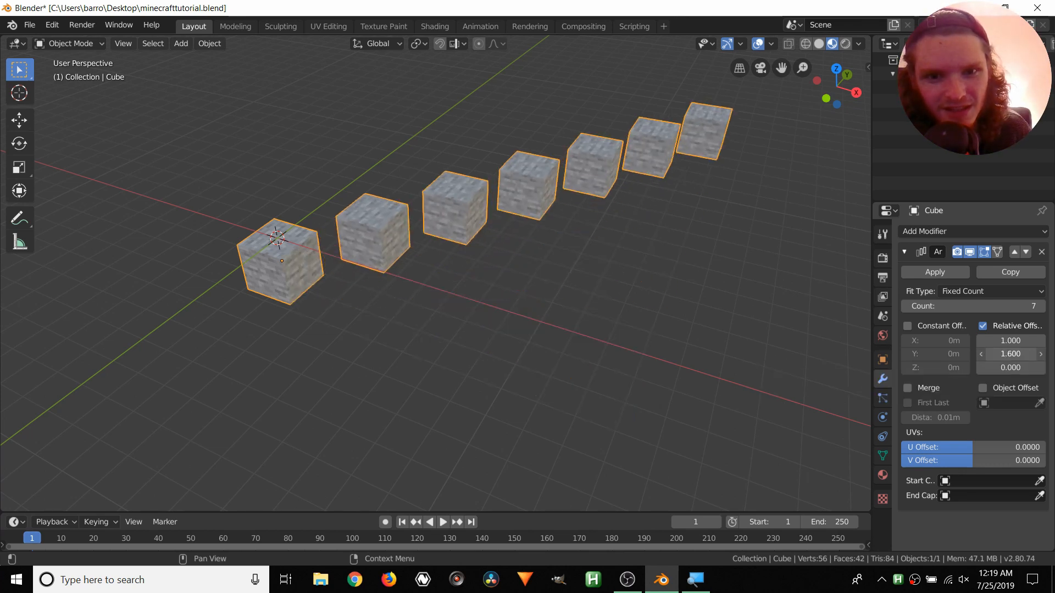
pyautogui.hotkey('ctrl', 'z')
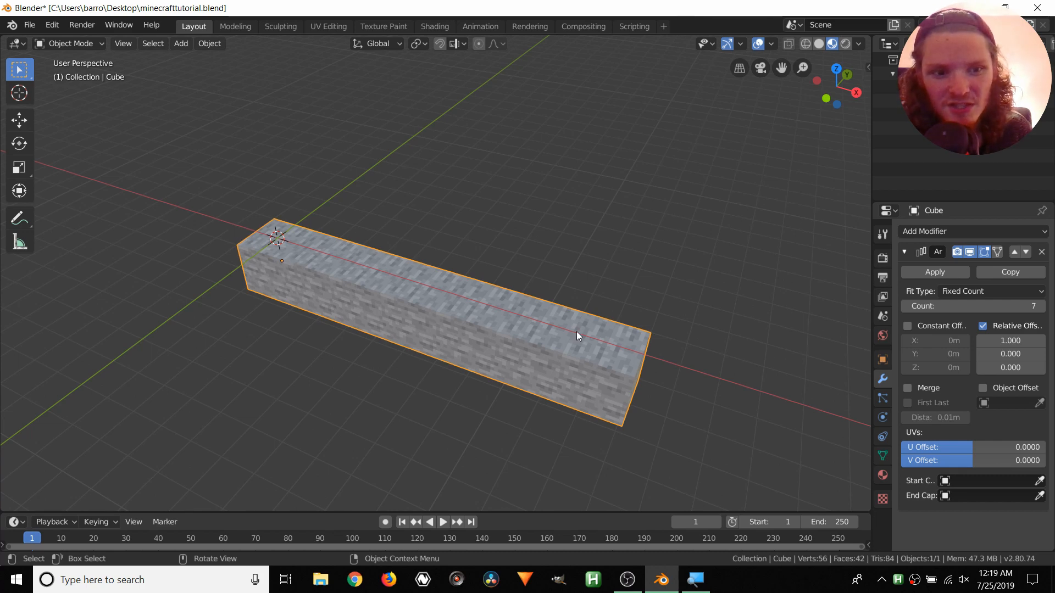
# Add a second Array modifier to the block row and collapse the first array's settings
pyautogui.click(917, 230)
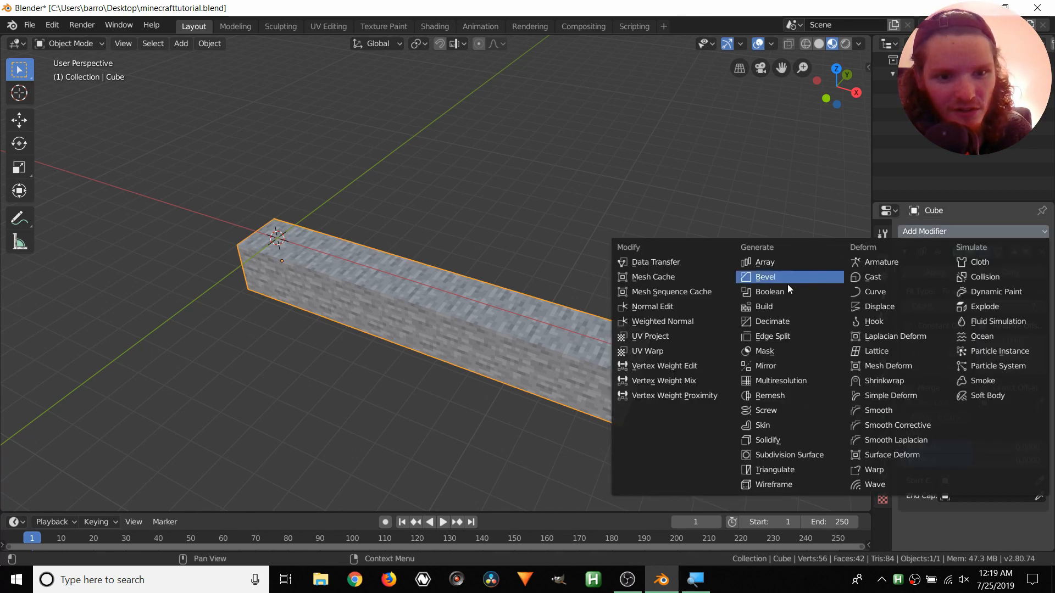
pyautogui.click(765, 262)
pyautogui.scroll(-3, 657, 341)
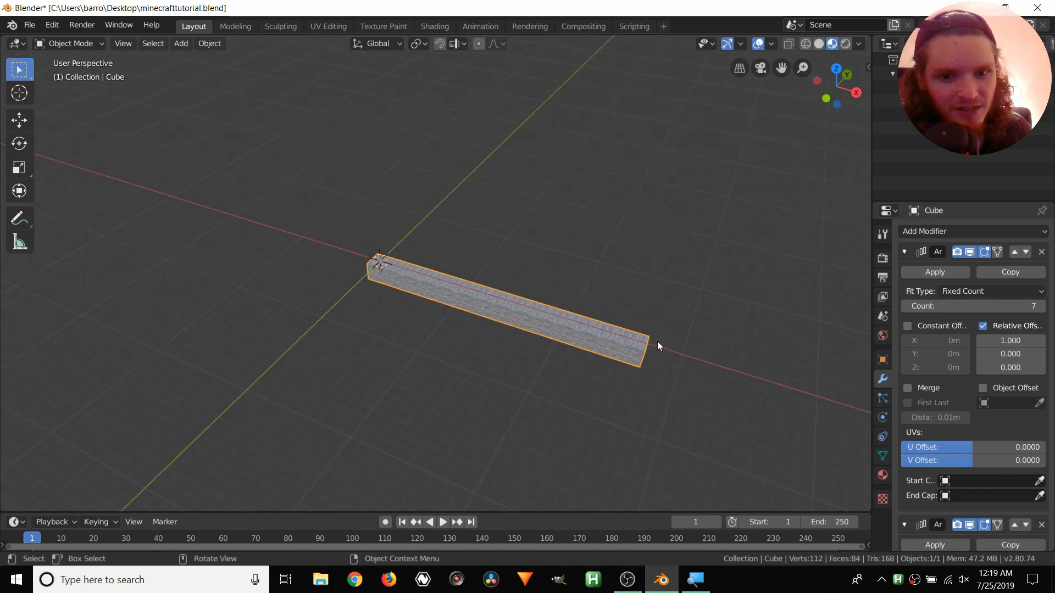
pyautogui.scroll(3, 655, 316)
pyautogui.scroll(-9, 953, 374)
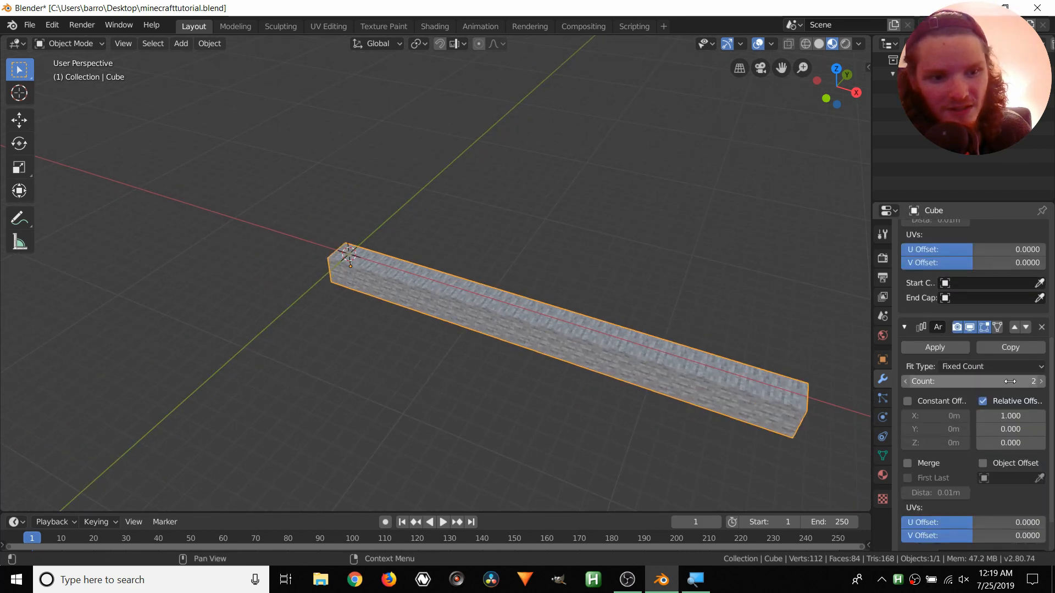
pyautogui.scroll(8, 945, 357)
pyautogui.click(905, 252)
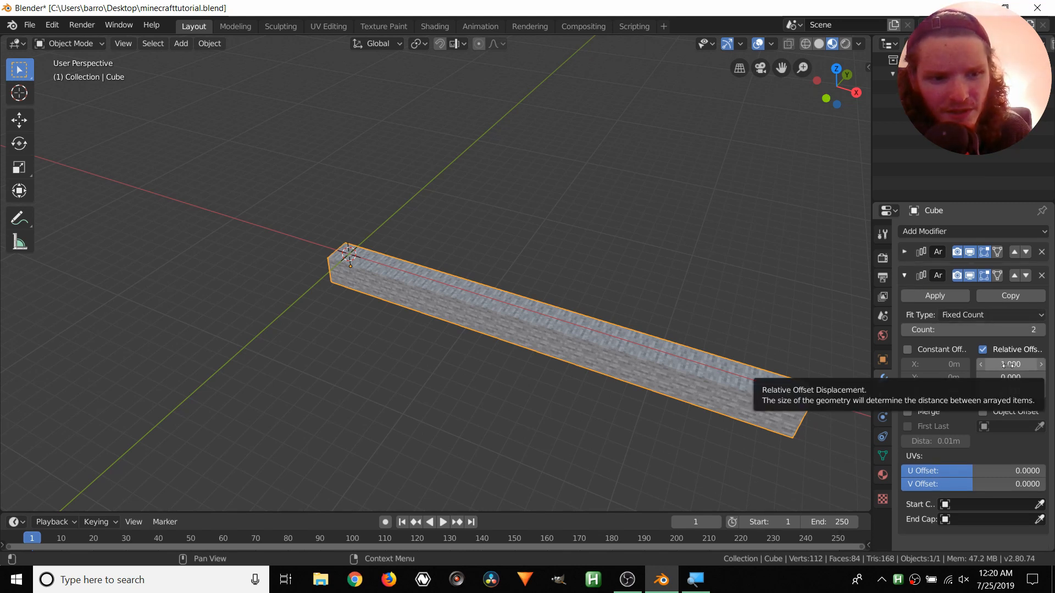
# Set the second array's relative offset to 0 in X and 1 in Y
pyautogui.click(1009, 364)
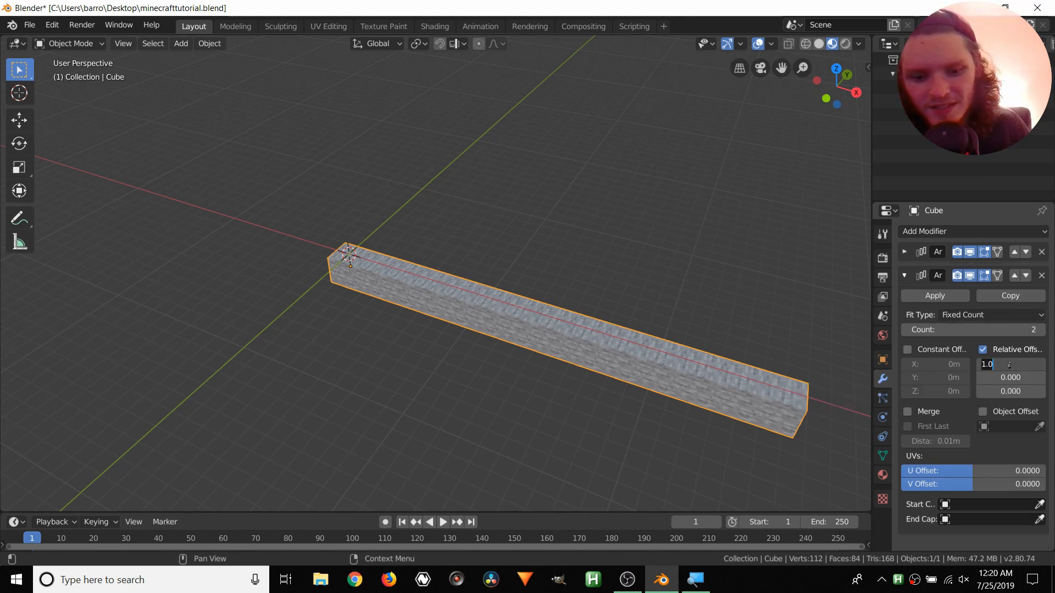
pyautogui.write('0')
pyautogui.press('Return')
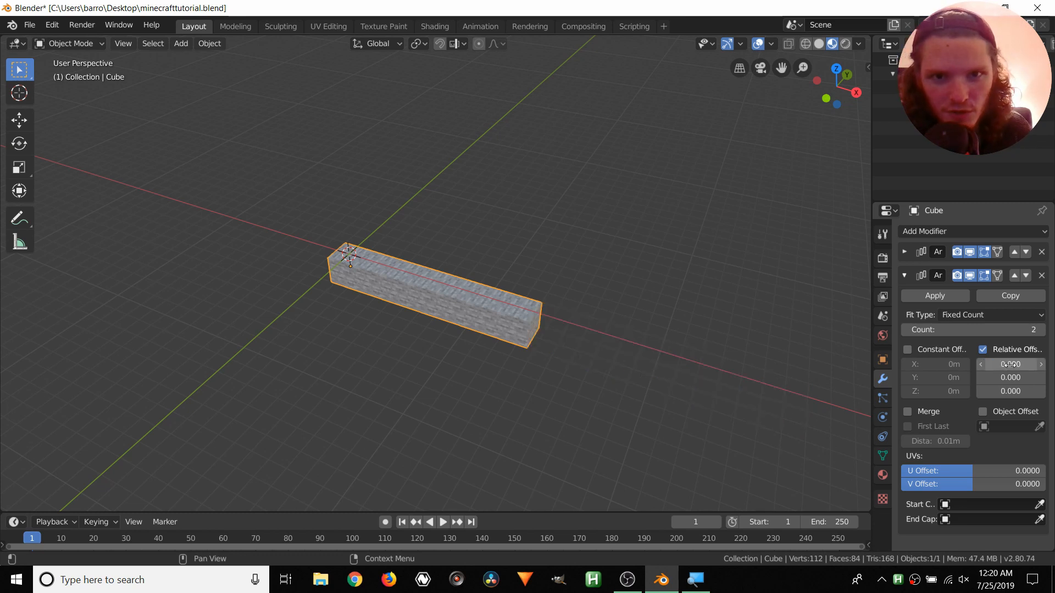
pyautogui.click(1010, 377)
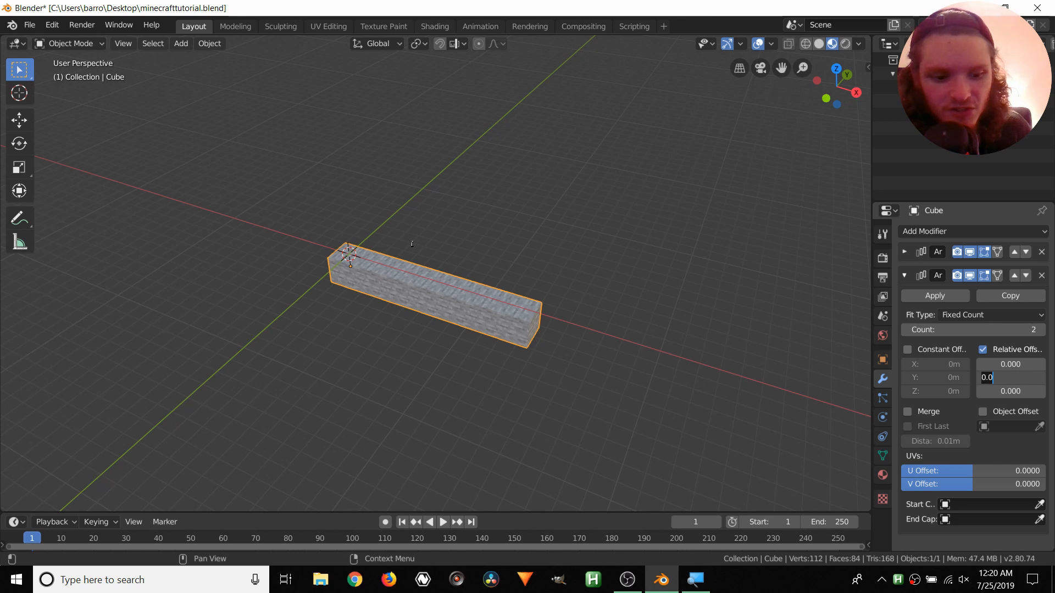
pyautogui.write('1')
pyautogui.press('Return')
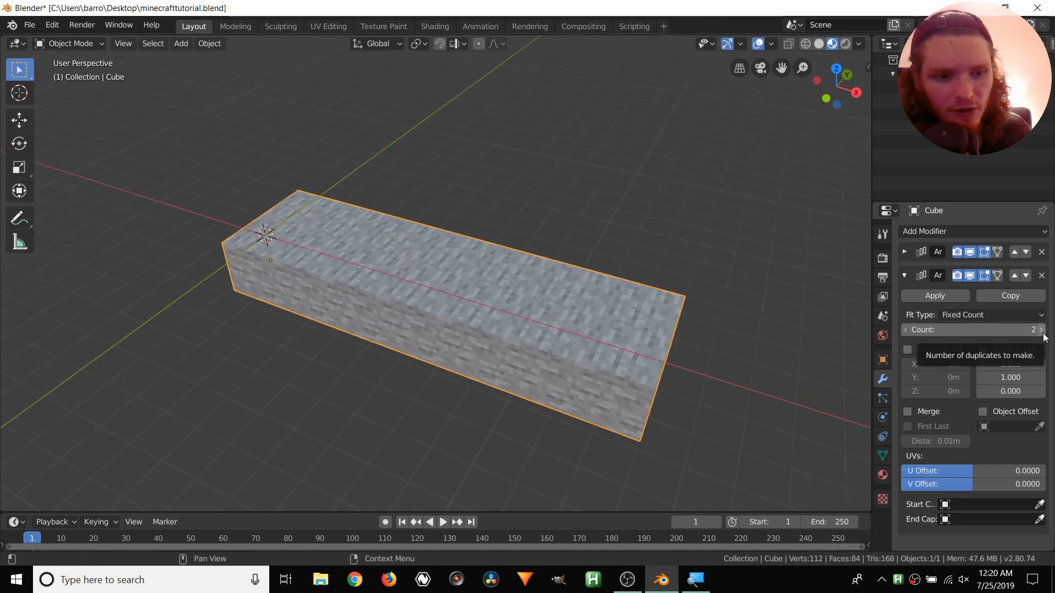
# Raise the second array's count to 9 to extend the block layer along the Y axis
pyautogui.moveTo(1043, 334); pyautogui.dragTo(1053, 333)
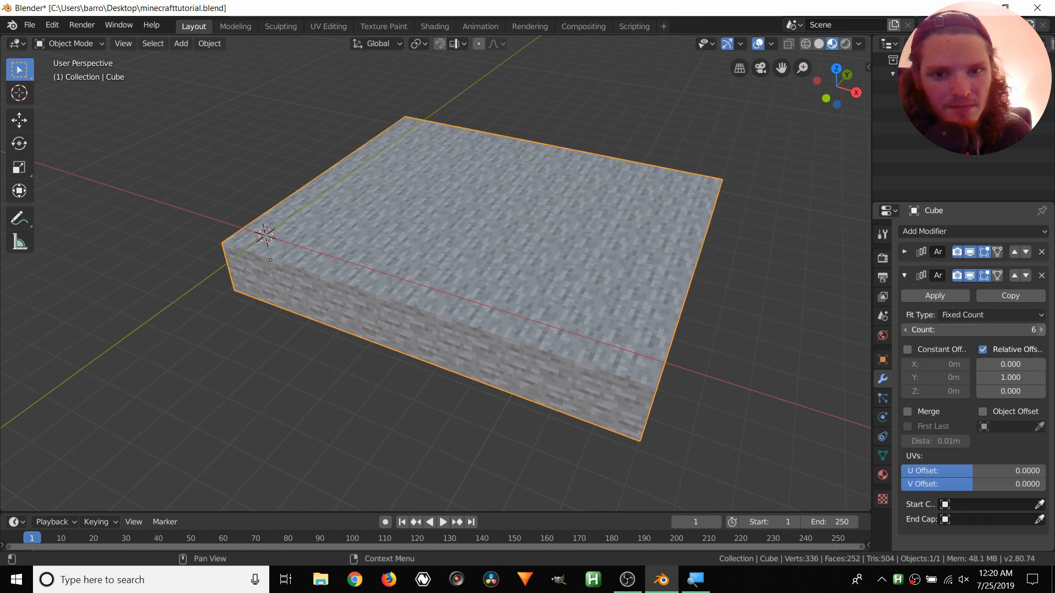
pyautogui.click(1043, 335)
pyautogui.click(1043, 335)
pyautogui.click(1043, 335)
pyautogui.moveTo(611, 240); pyautogui.dragTo(577, 222, button='middle')
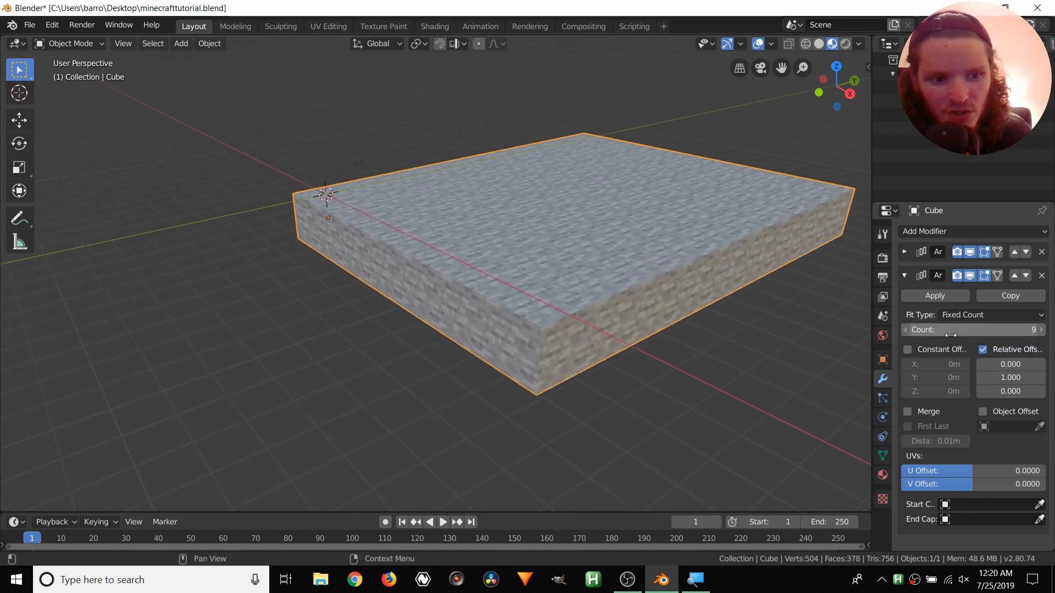
pyautogui.moveTo(714, 247); pyautogui.dragTo(623, 253, button='middle')
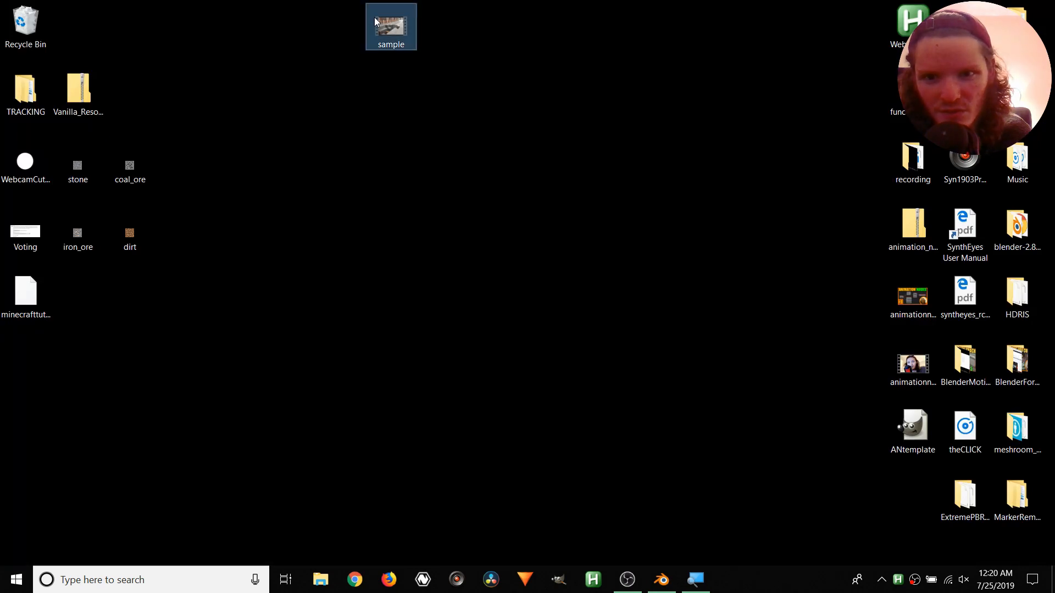
# Open the sample video from the desktop, scrub through it to examine the hole's block layout, and return to Blender
pyautogui.doubleClick(374, 18)
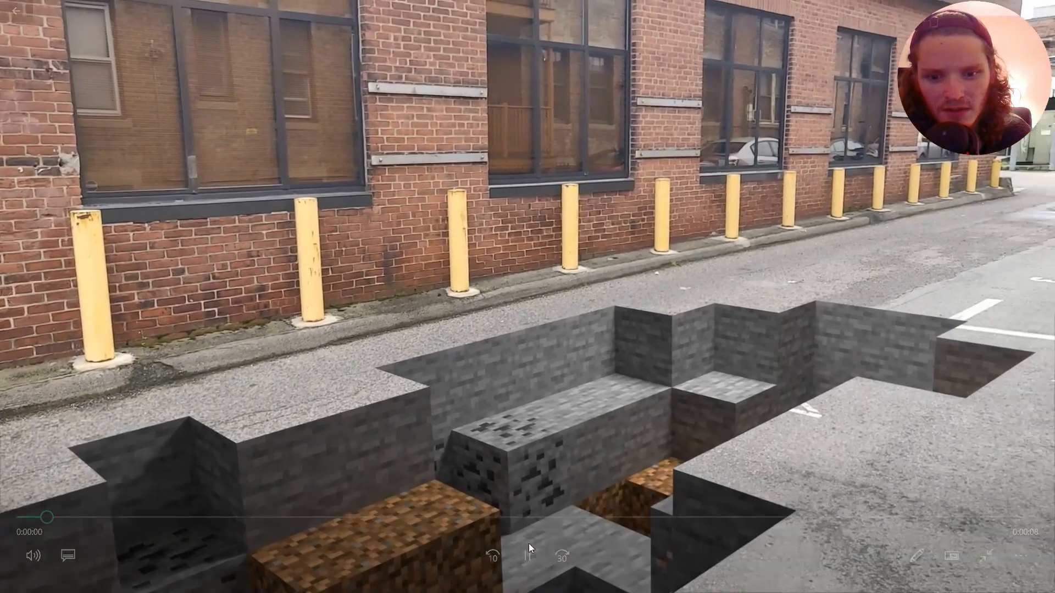
pyautogui.click(529, 543)
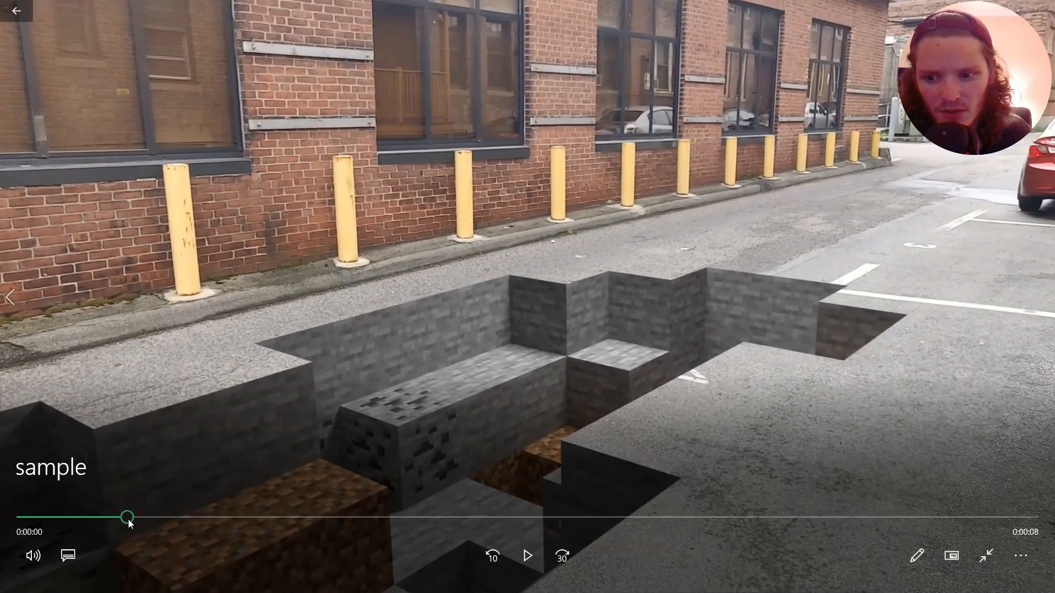
pyautogui.moveTo(128, 517); pyautogui.dragTo(275, 517)
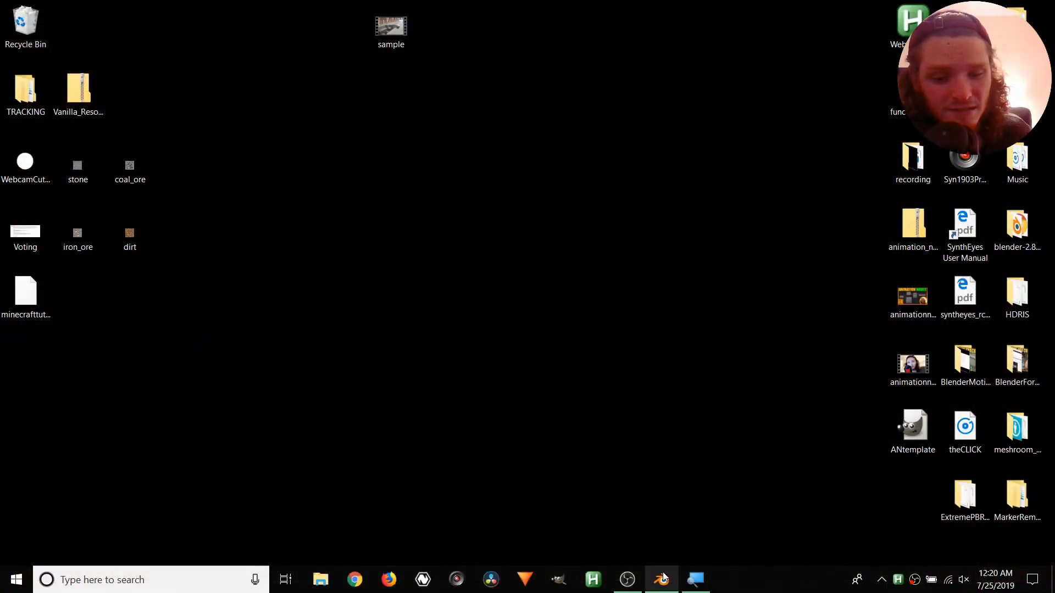
pyautogui.click(662, 579)
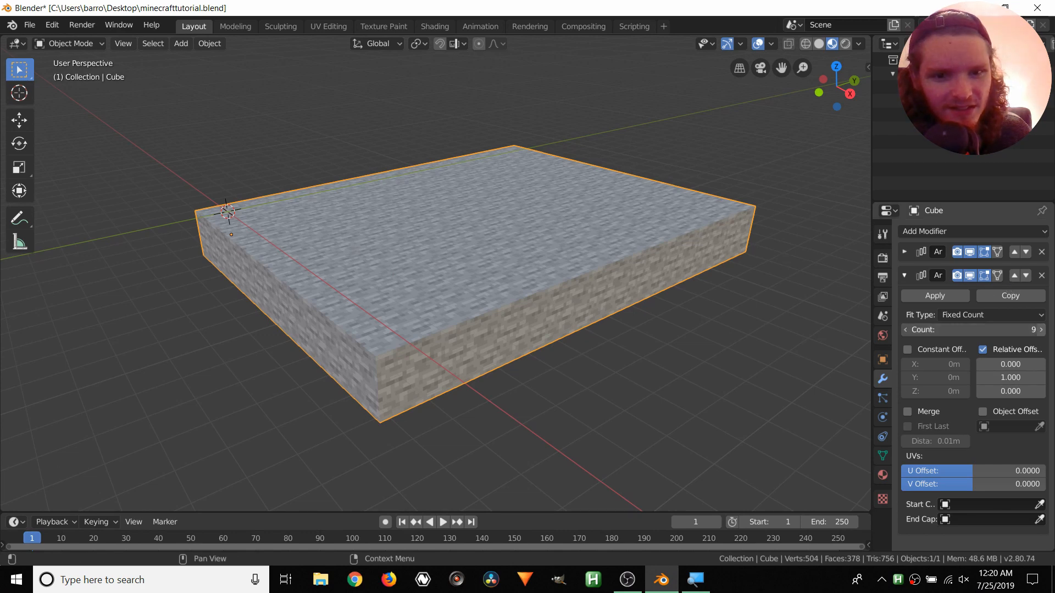
# Increase the second array's count to 12 to lengthen the stone layer along the Y axis
pyautogui.click(1041, 330)
pyautogui.click(1042, 329)
pyautogui.click(1042, 330)
pyautogui.moveTo(588, 149); pyautogui.dragTo(584, 175, button='middle')
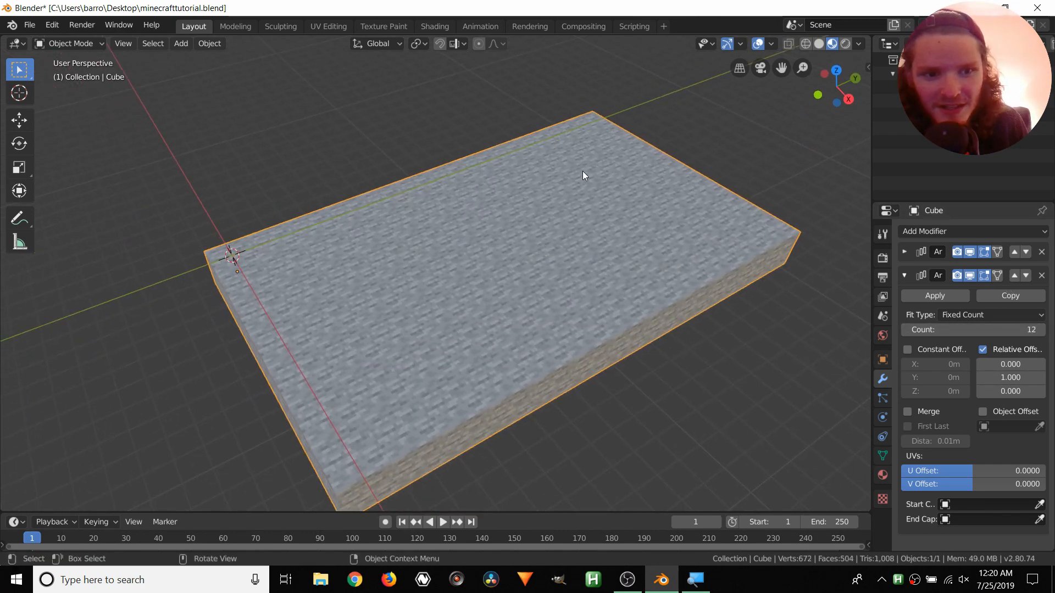
# Apply both Array modifiers, starting with the second one, to make the stone layer real geometry
pyautogui.click(929, 295)
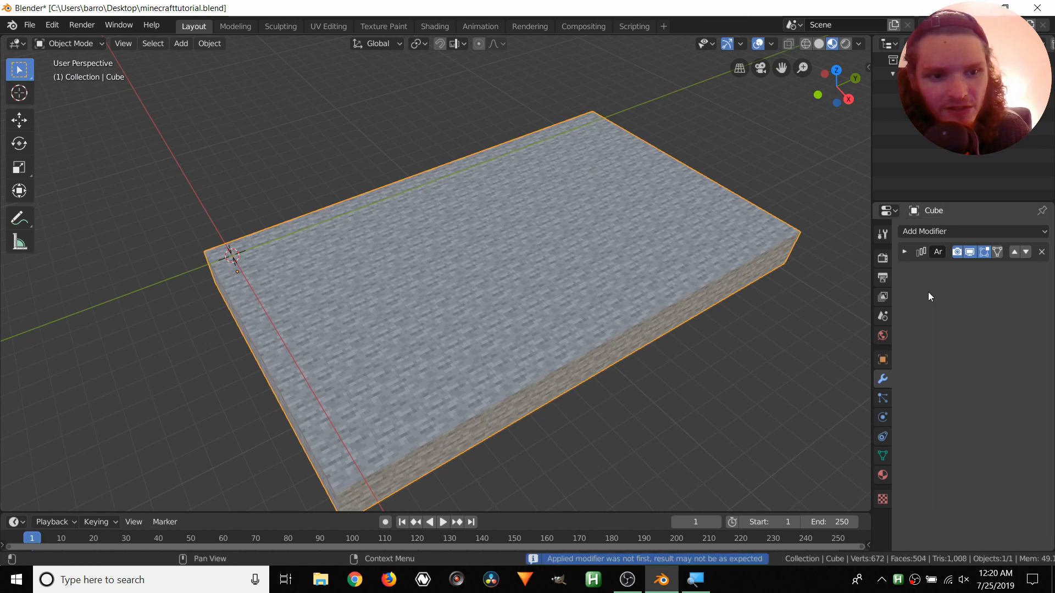
pyautogui.click(903, 251)
pyautogui.click(947, 272)
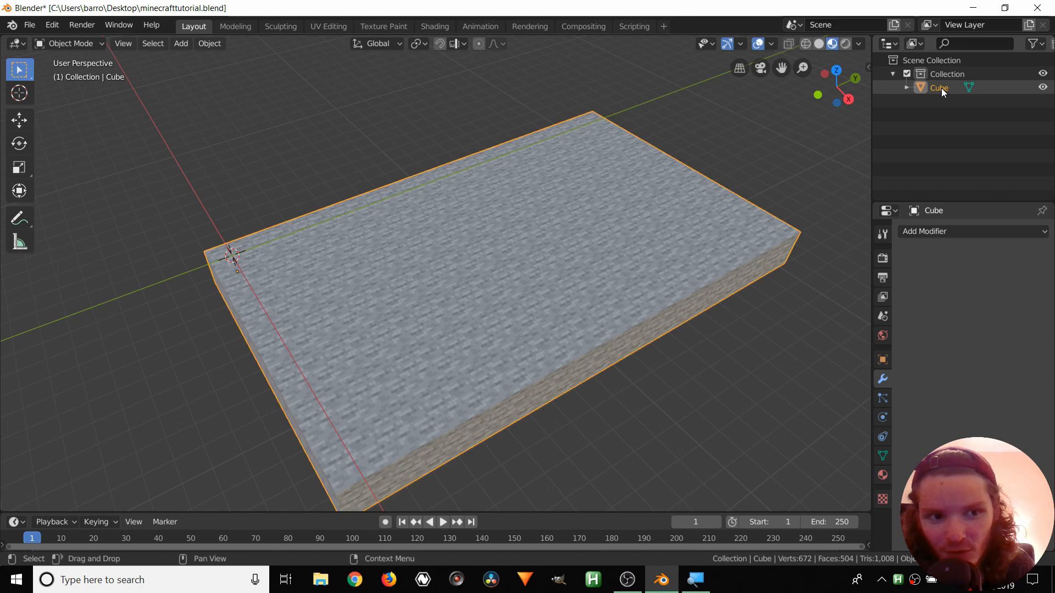
# Try moving the whole stone layer freehand as a single object, and undo the move
pyautogui.press('g')
pyautogui.click(457, 156)
pyautogui.hotkey('ctrl', 'z')
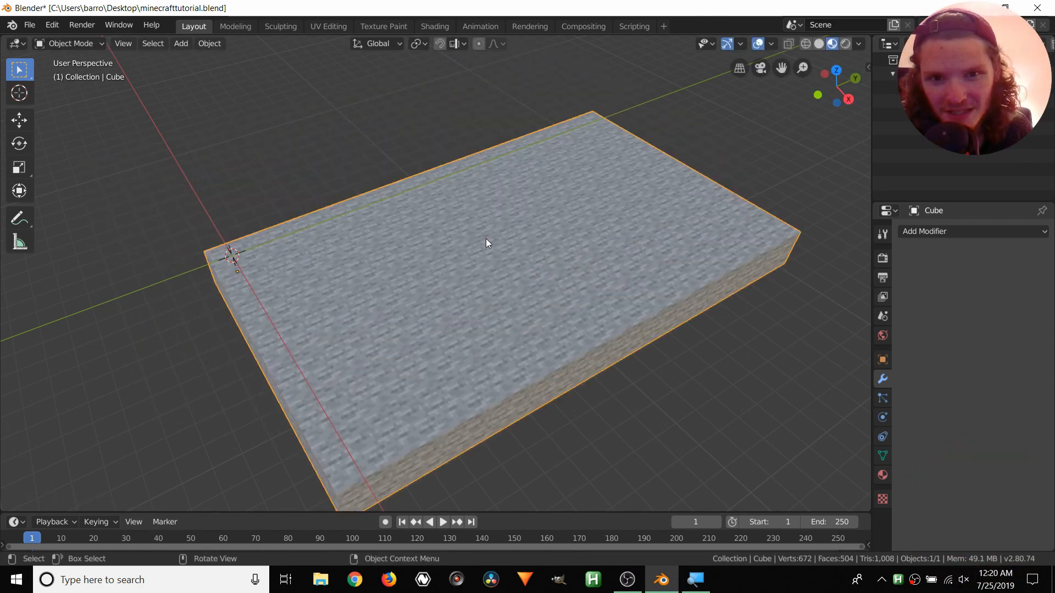
# Enter Edit Mode on the stone layer and select one block on its long edge with all its linked faces
pyautogui.press('Tab')
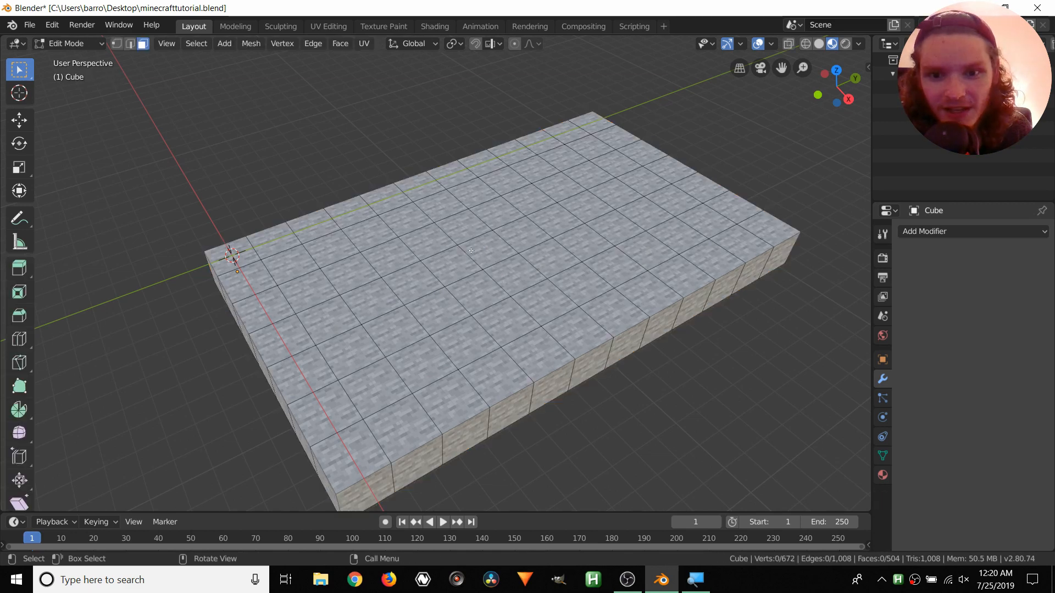
pyautogui.scroll(3, 470, 250)
pyautogui.click(493, 311)
pyautogui.scroll(1, 492, 312)
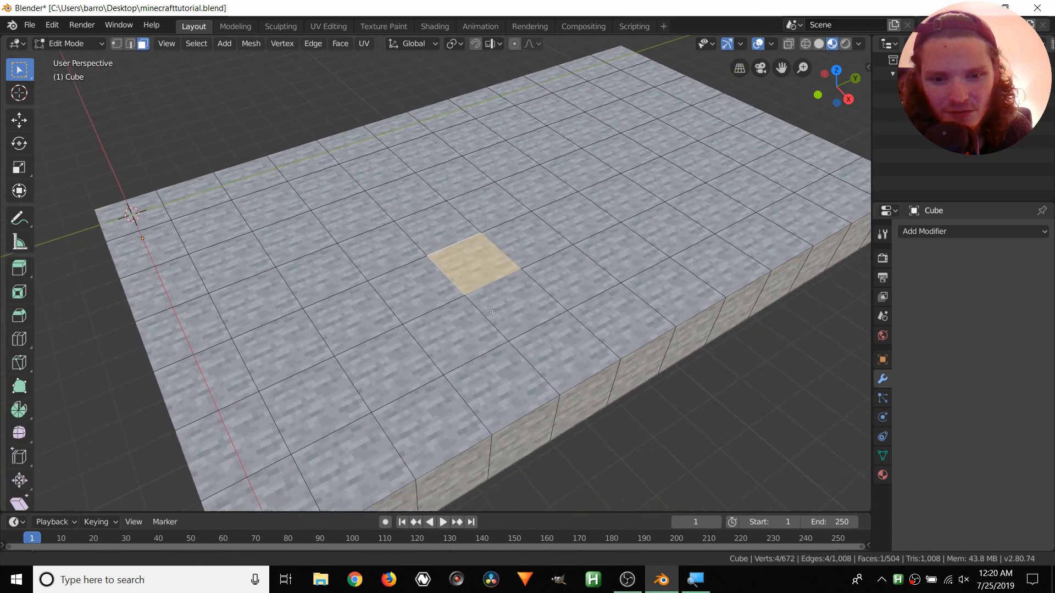
pyautogui.keyDown('shift'); pyautogui.moveTo(492, 312); pyautogui.dragTo(398, 262, button='middle'); pyautogui.keyUp('shift')
pyautogui.click(457, 312)
pyautogui.press('l')
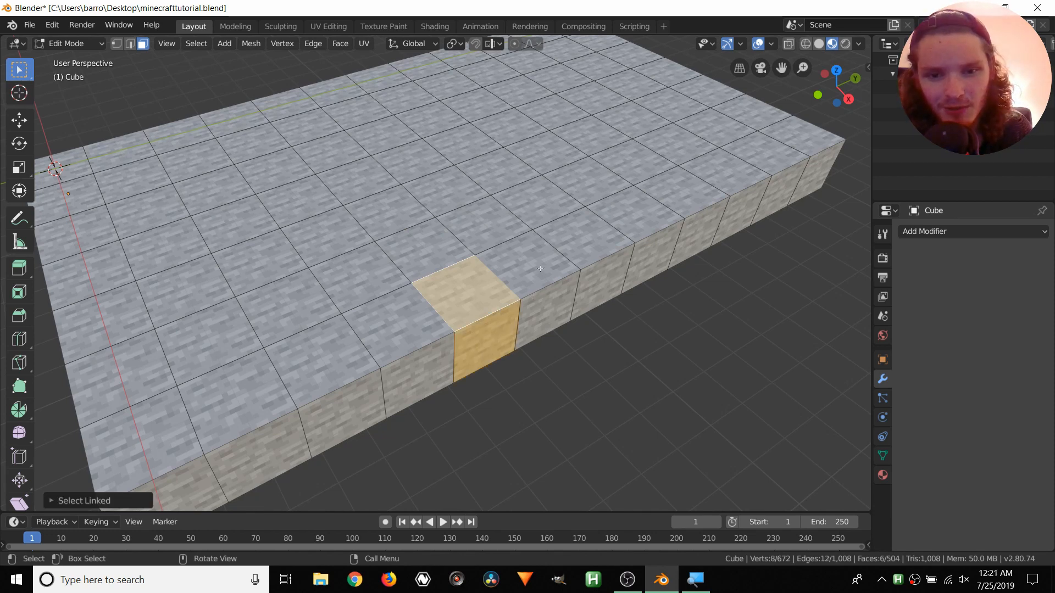
# Select the neighbouring edge block with its linked geometry, try moving it freehand out of the layer, and undo the move
pyautogui.click(540, 269)
pyautogui.scroll(2, 552, 250)
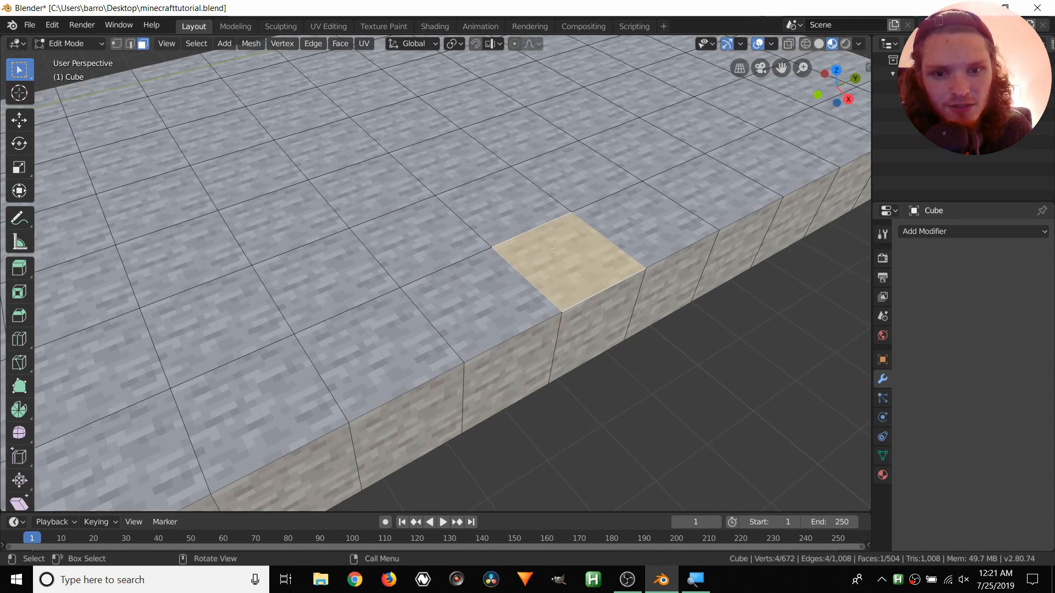
pyautogui.keyDown('shift'); pyautogui.moveTo(551, 251); pyautogui.dragTo(477, 263, button='middle'); pyautogui.keyUp('shift')
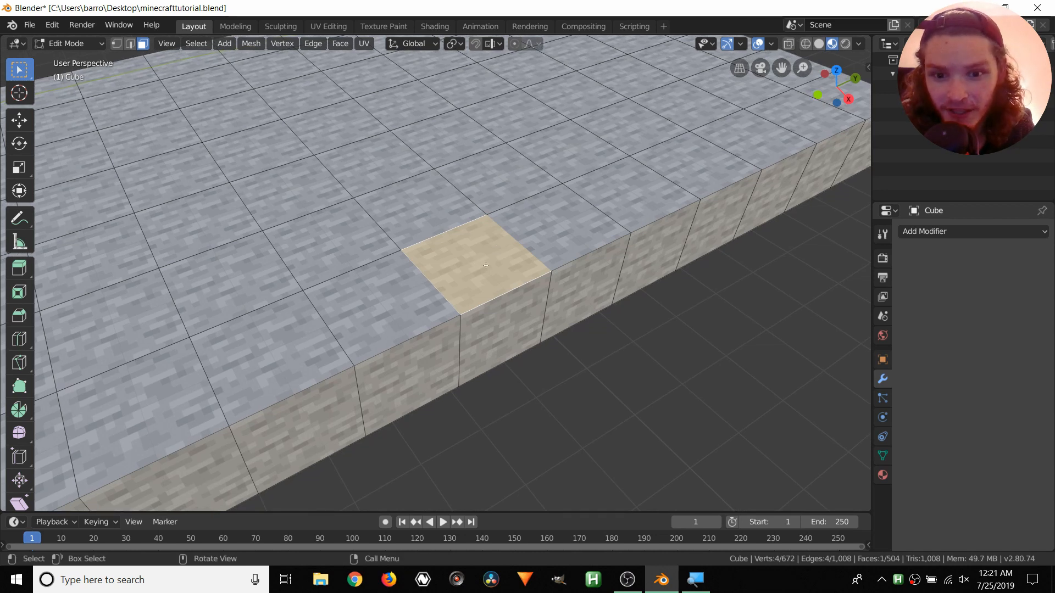
pyautogui.hotkey('ctrl', 'l')
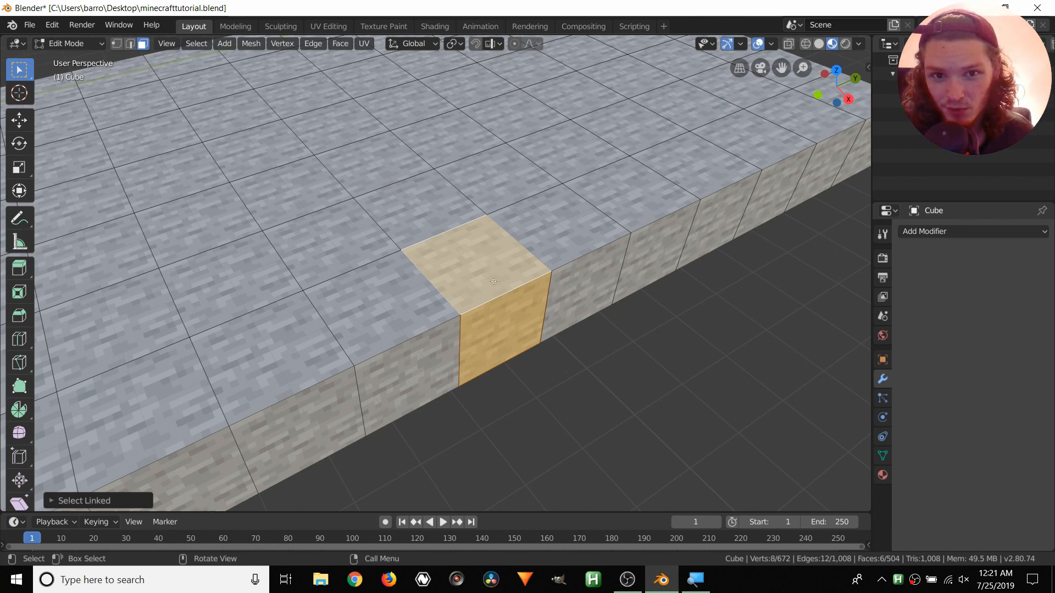
pyautogui.press('g')
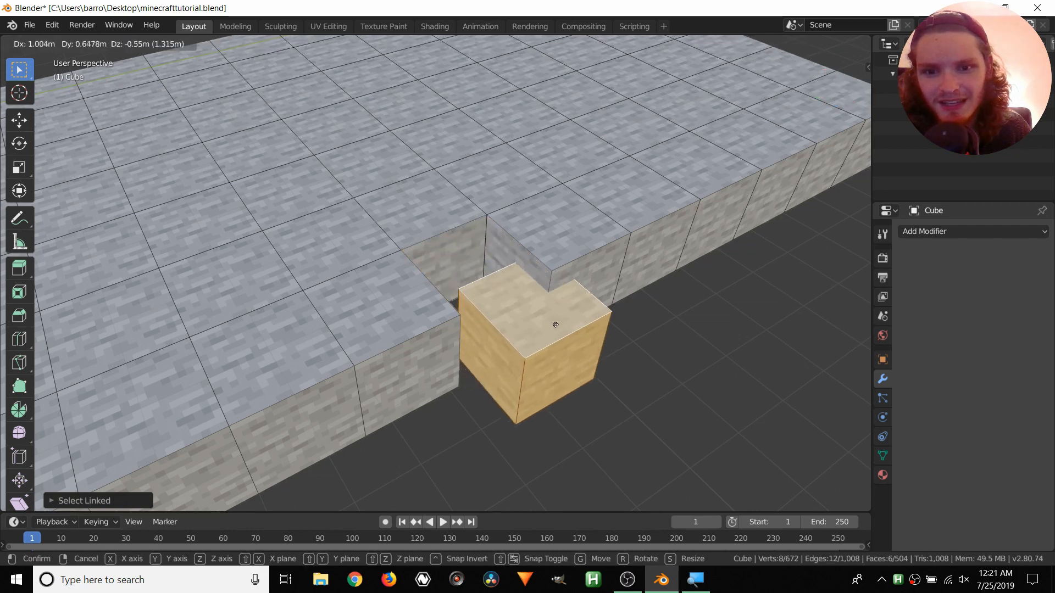
pyautogui.click(567, 407)
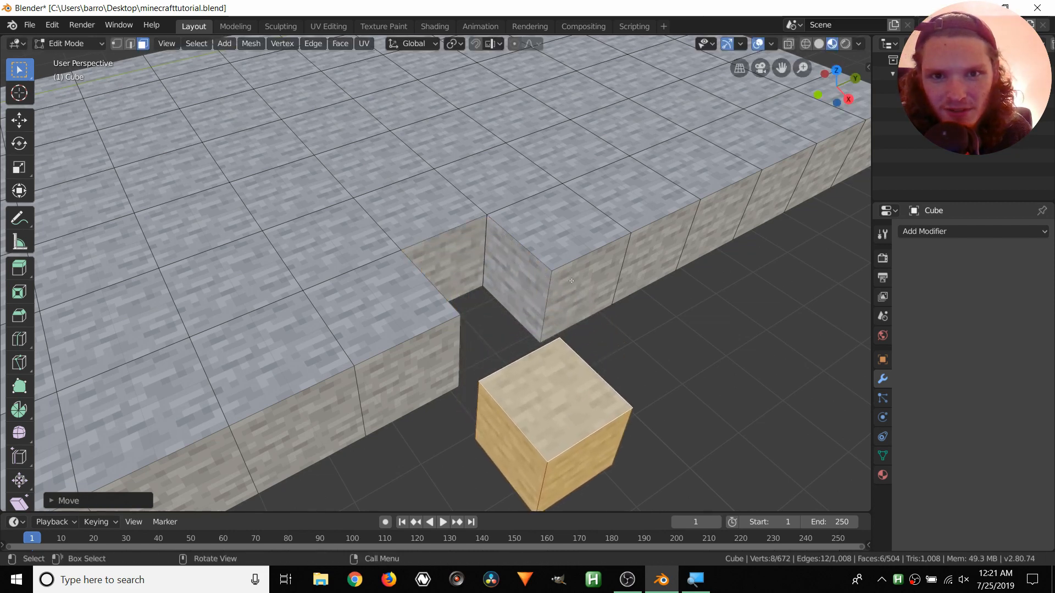
pyautogui.hotkey('ctrl', 'z')
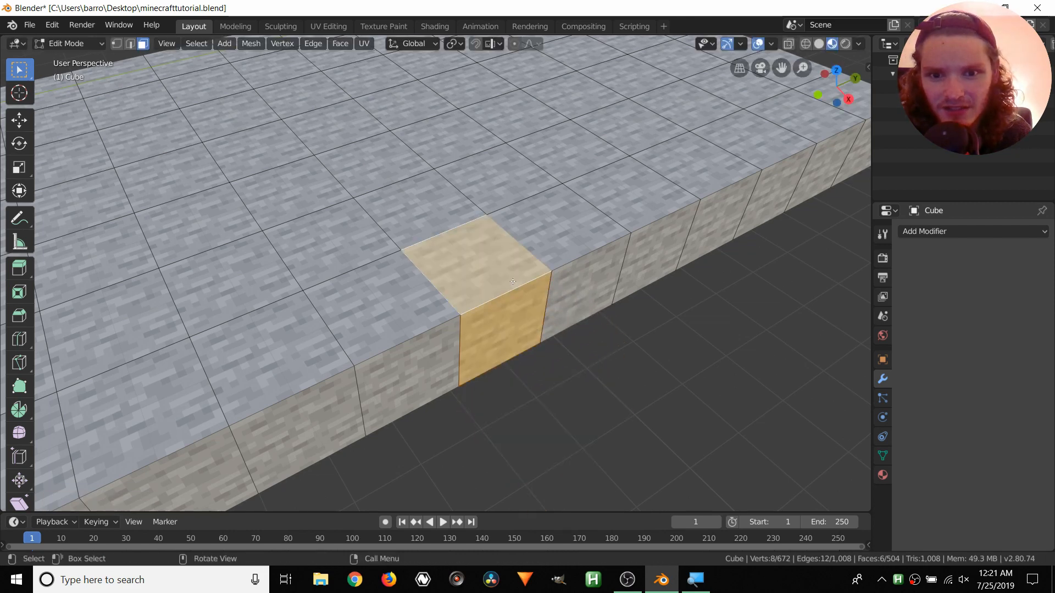
# Return to Object Mode, separate the stone layer by loose parts into individual block objects, and check them in the object list
pyautogui.press('Tab')
pyautogui.scroll(-4, 456, 238)
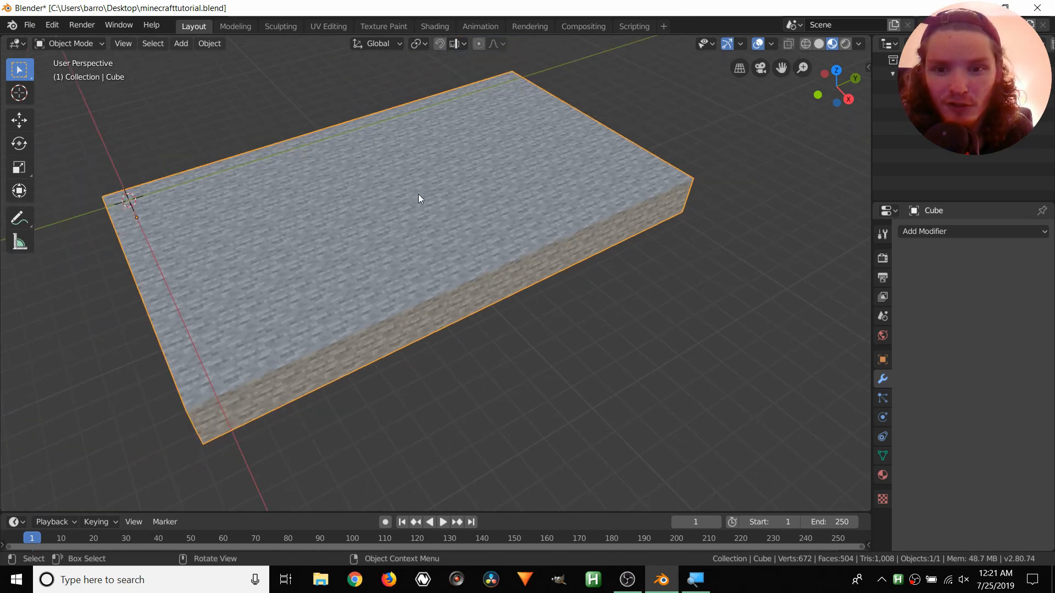
pyautogui.press('F3')
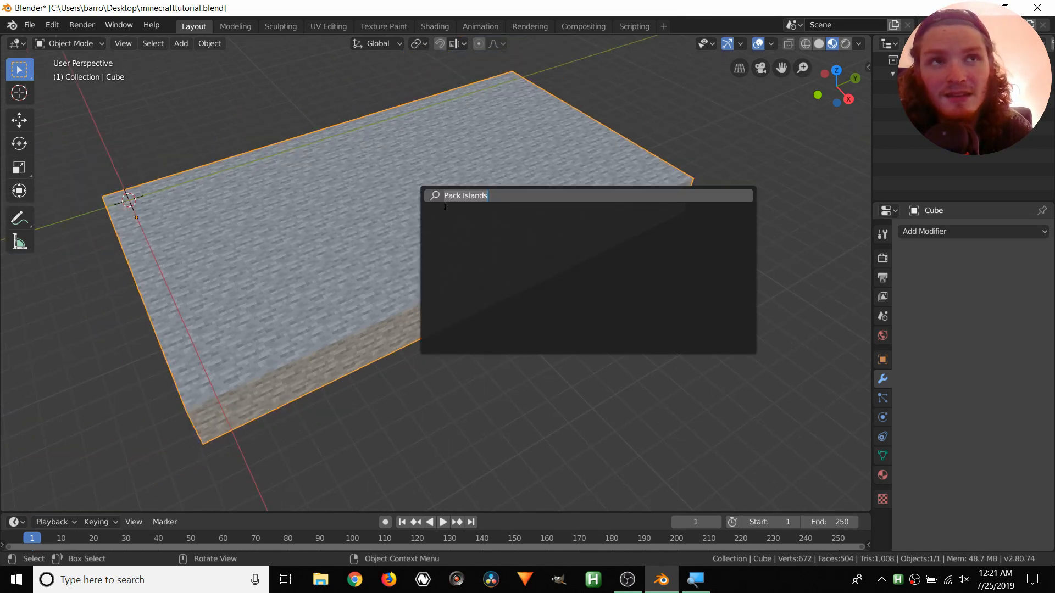
pyautogui.write('separ')
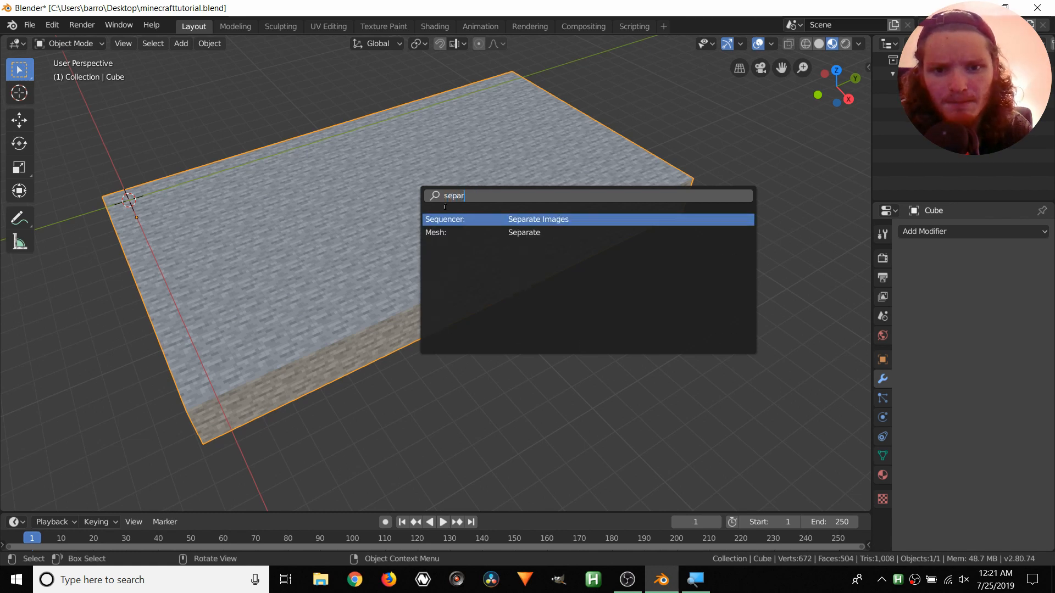
pyautogui.press('Return')
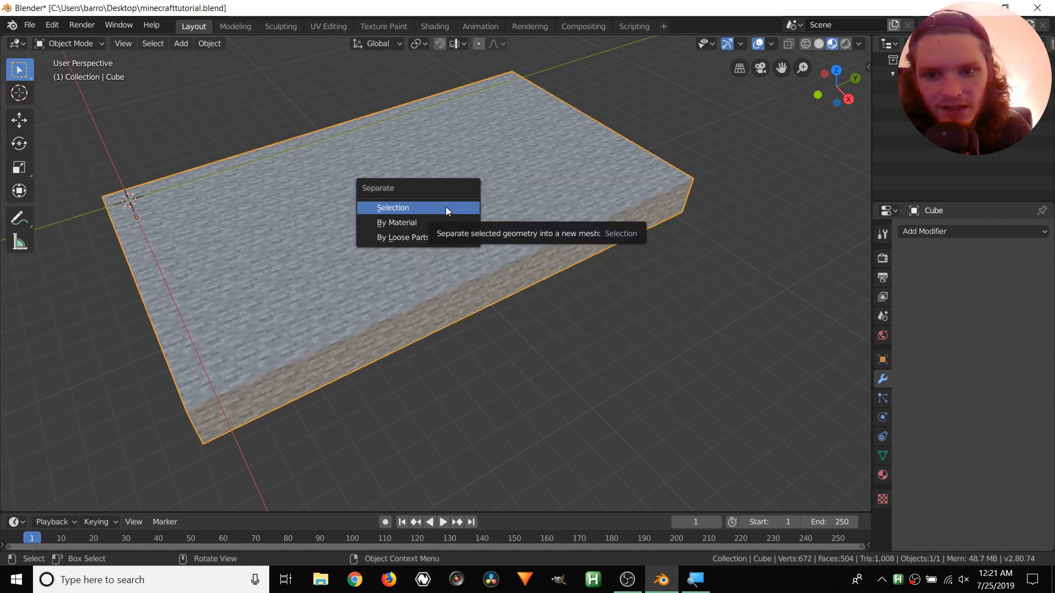
pyautogui.click(419, 240)
pyautogui.scroll(-10, 964, 120)
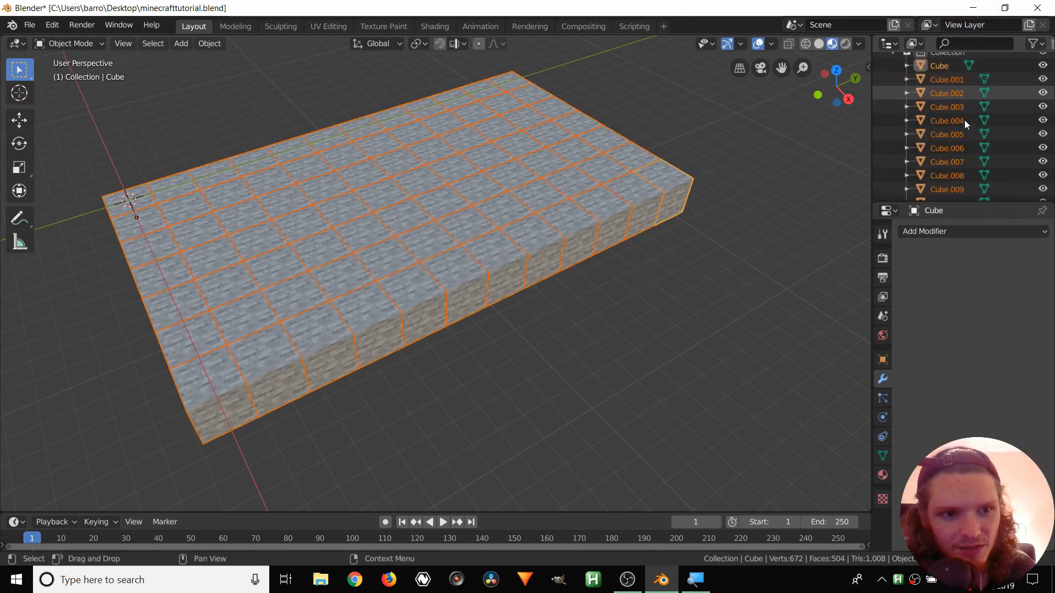
pyautogui.scroll(-3, 963, 120)
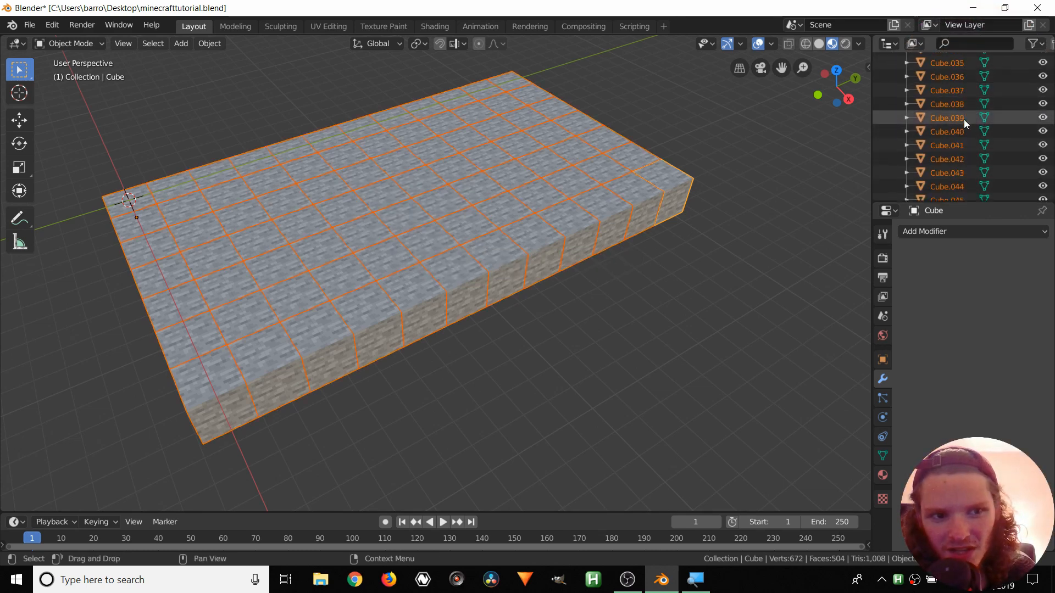
pyautogui.scroll(15, 963, 119)
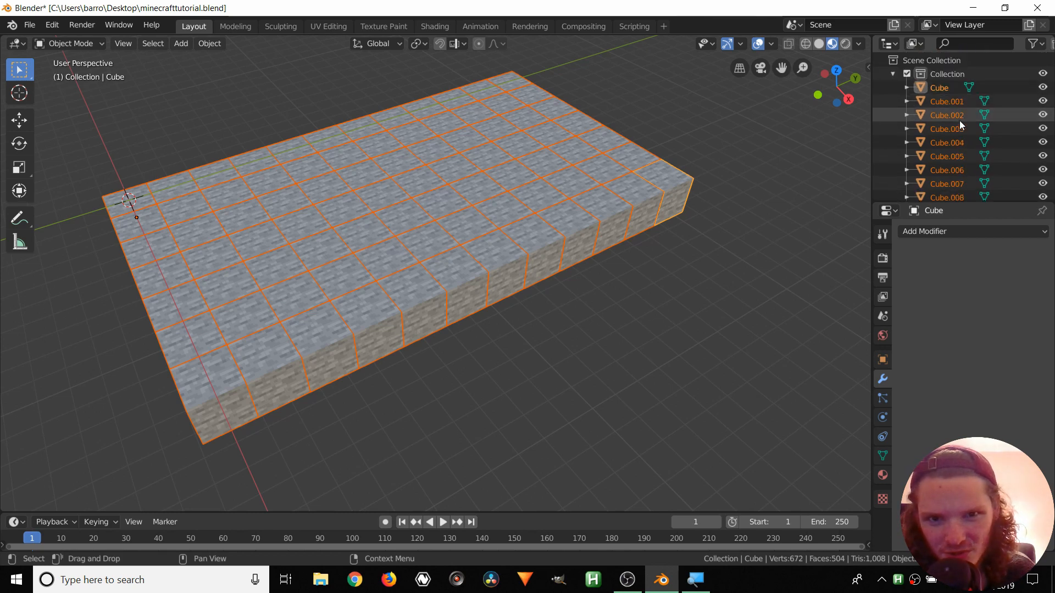
# Try moving a single block from the middle of the layer freehand, undoing each move
pyautogui.click(697, 288)
pyautogui.click(384, 214)
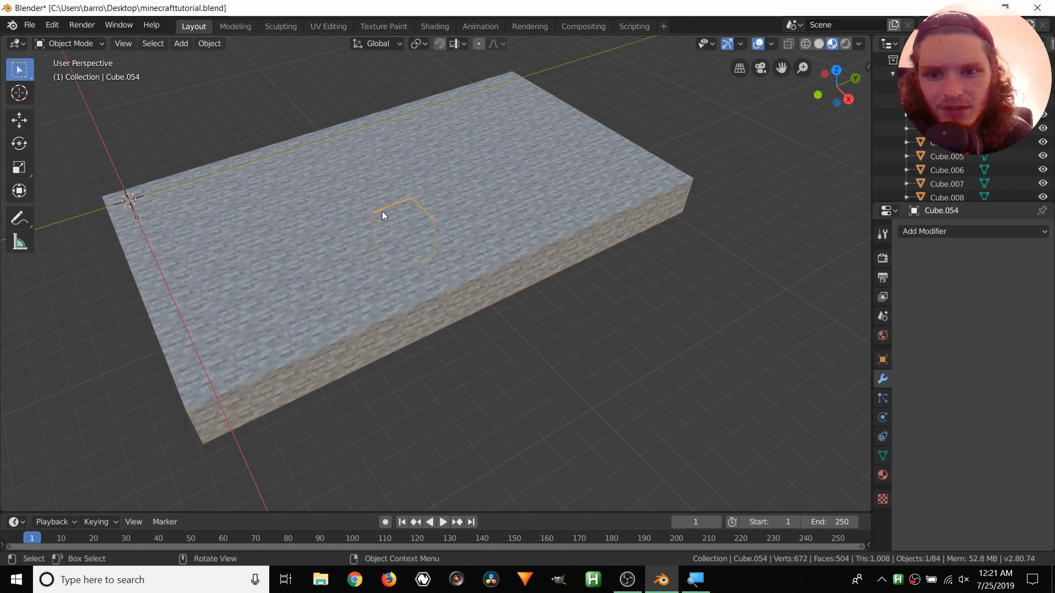
pyautogui.press('g')
pyautogui.click(412, 170)
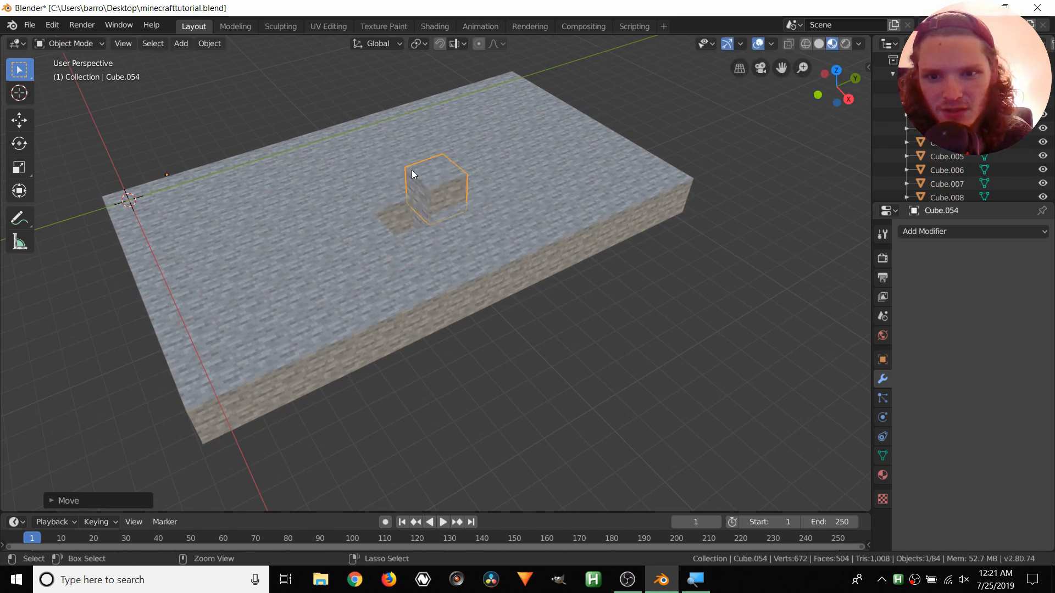
pyautogui.hotkey('ctrl', 'z')
pyautogui.keyDown('shift'); pyautogui.moveTo(329, 210); pyautogui.dragTo(395, 201, button='middle'); pyautogui.keyUp('shift')
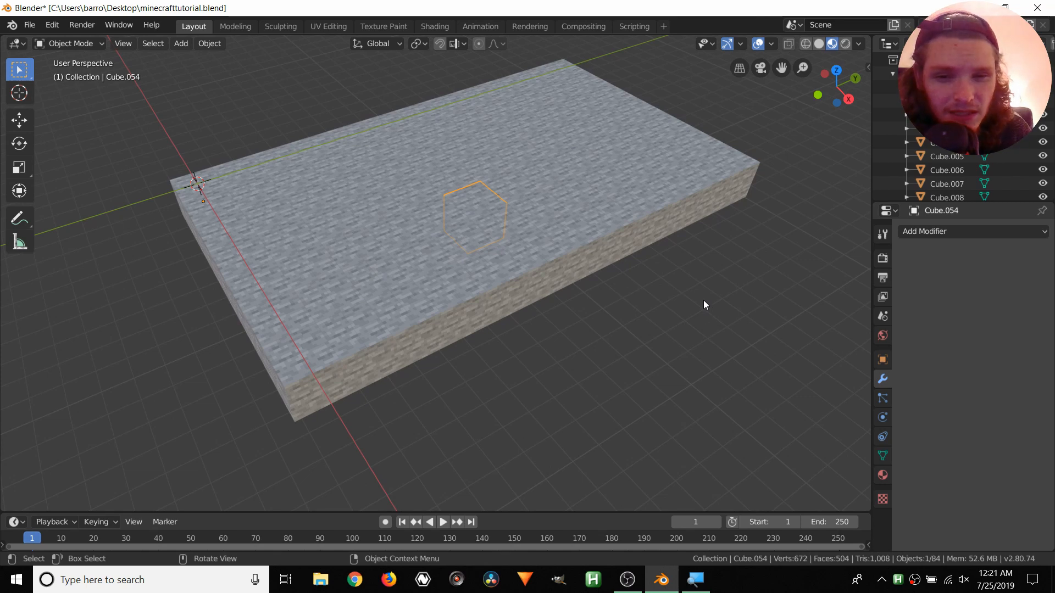
pyautogui.keyDown('shift'); pyautogui.moveTo(236, 234); pyautogui.dragTo(351, 261, button='middle'); pyautogui.keyUp('shift')
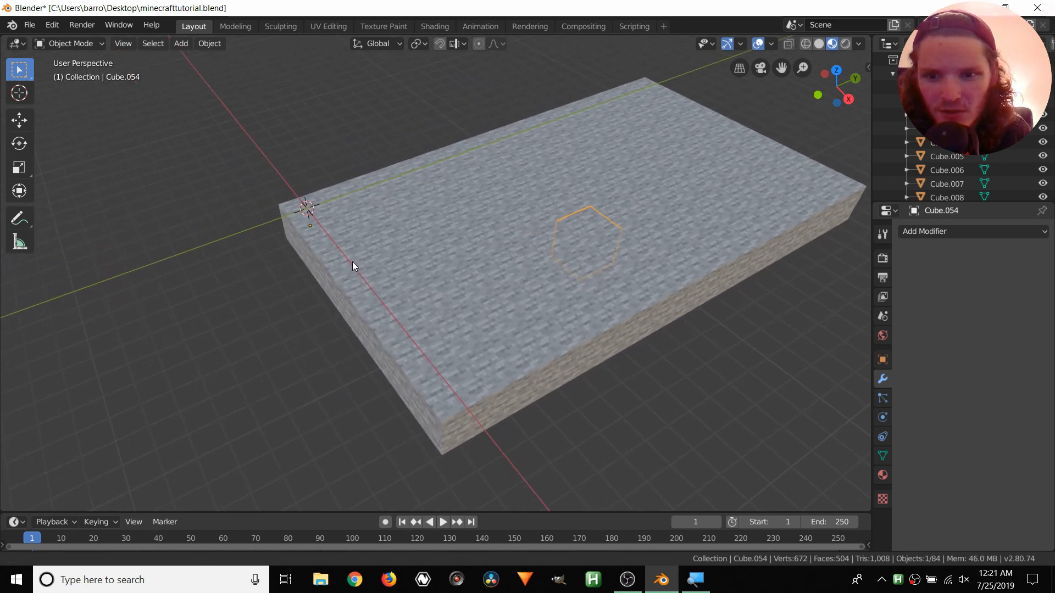
pyautogui.scroll(2, 572, 202)
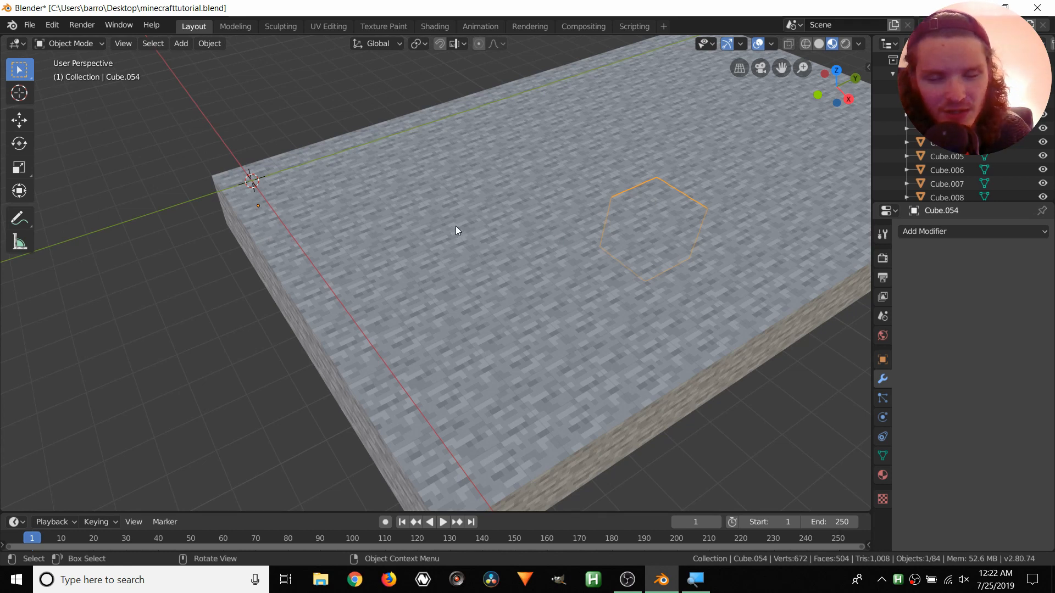
pyautogui.press('g')
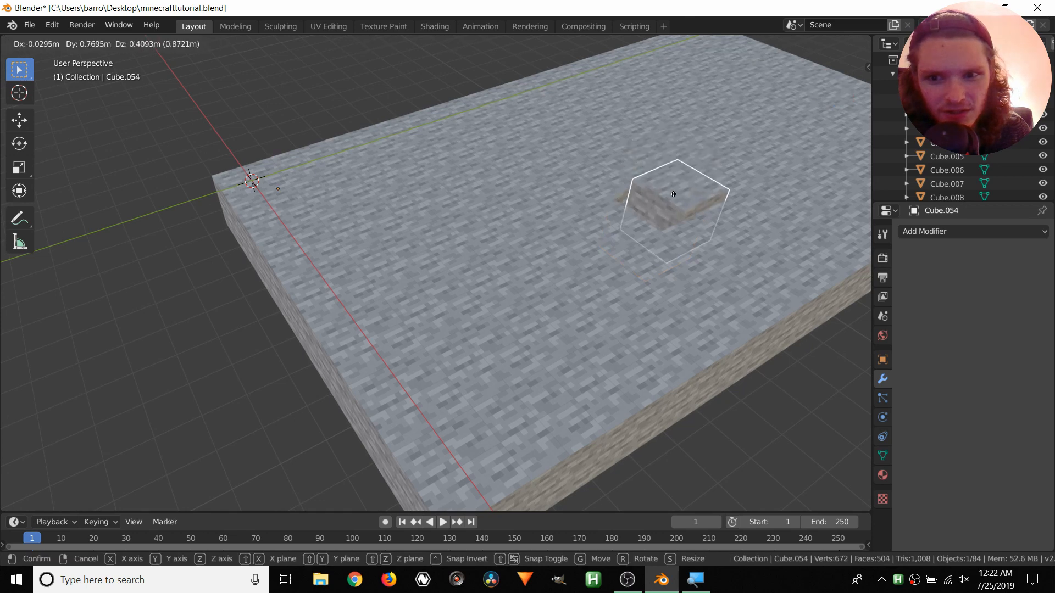
pyautogui.click(668, 166)
pyautogui.hotkey('ctrl', 'z')
# Try moving two corner blocks of the layer freehand, one at the world origin and one along the X axis, undoing each move
pyautogui.click(228, 192)
pyautogui.press('g')
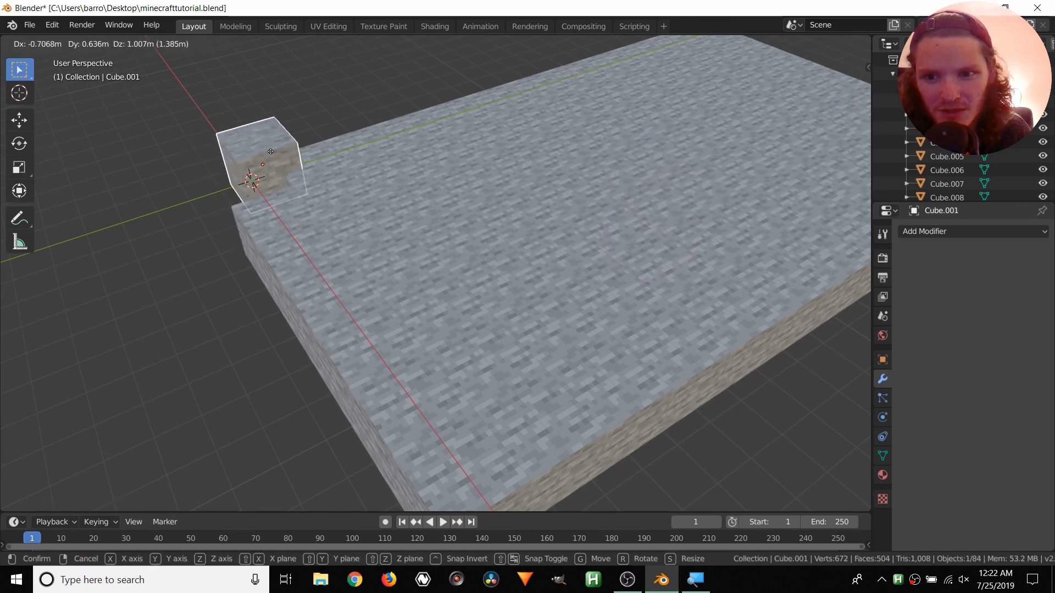
pyautogui.click(249, 145)
pyautogui.hotkey('ctrl', 'z')
pyautogui.scroll(-3, 434, 371)
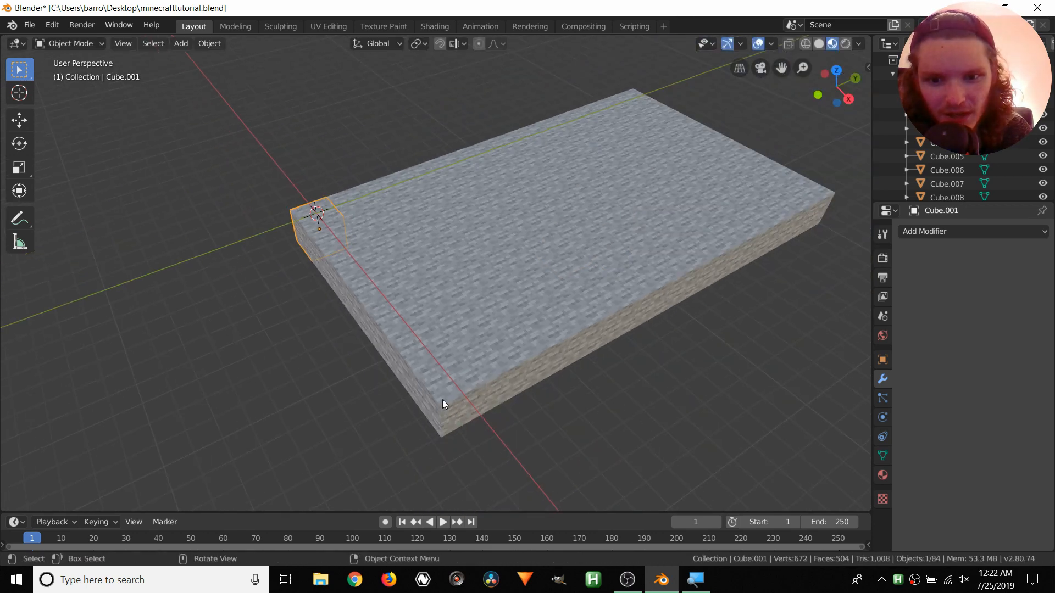
pyautogui.click(442, 400)
pyautogui.press('g')
pyautogui.click(449, 371)
pyautogui.hotkey('ctrl', 'z')
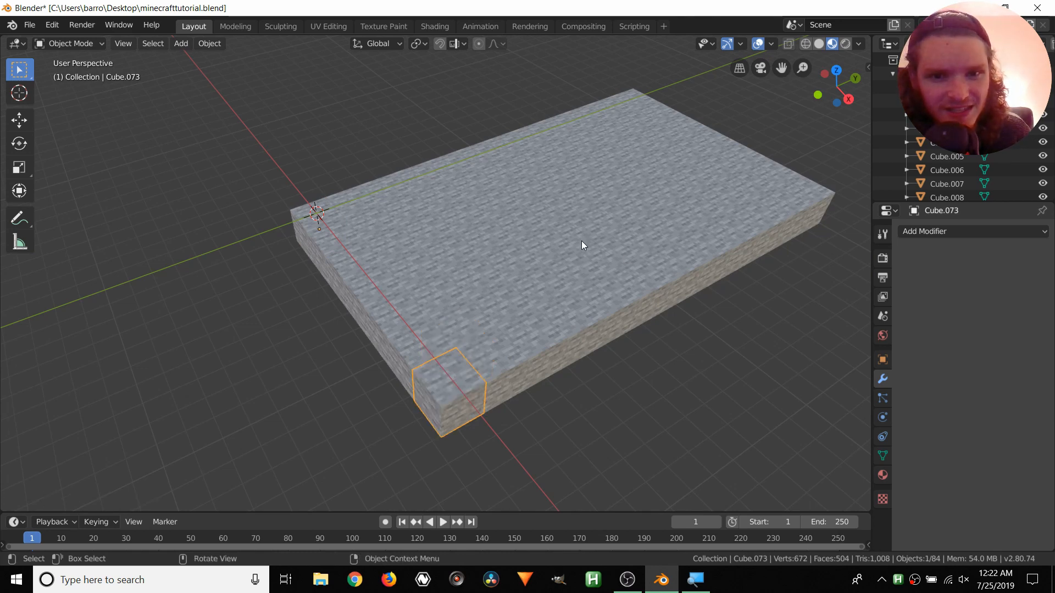
# Select all the blocks and set each one's origin to its geometry
pyautogui.press('a')
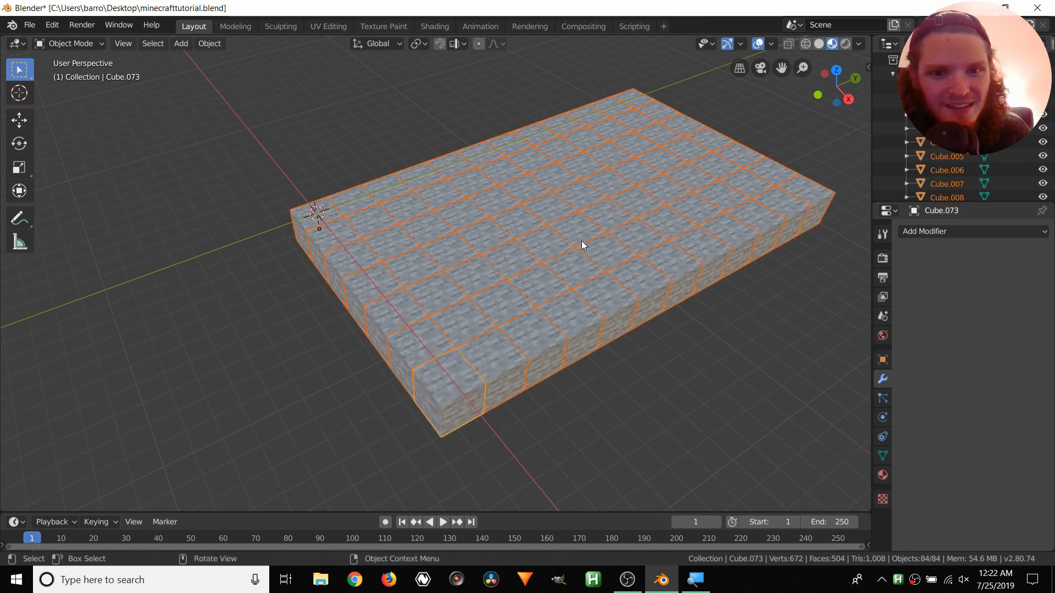
pyautogui.click(206, 45)
pyautogui.moveTo(272, 73)
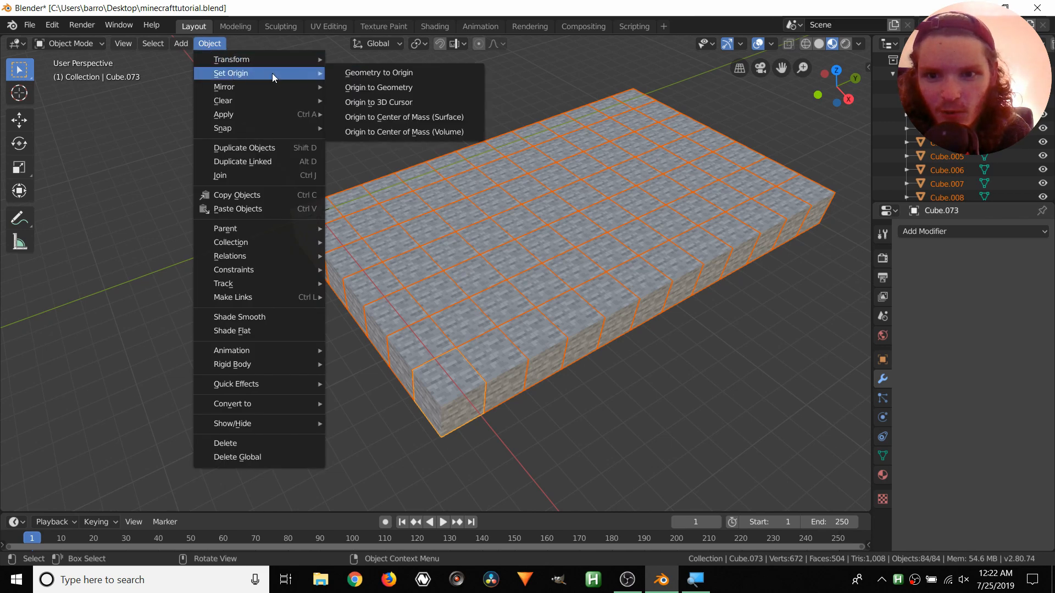
pyautogui.click(344, 88)
pyautogui.scroll(2, 554, 222)
pyautogui.moveTo(554, 223); pyautogui.dragTo(561, 240, button='middle')
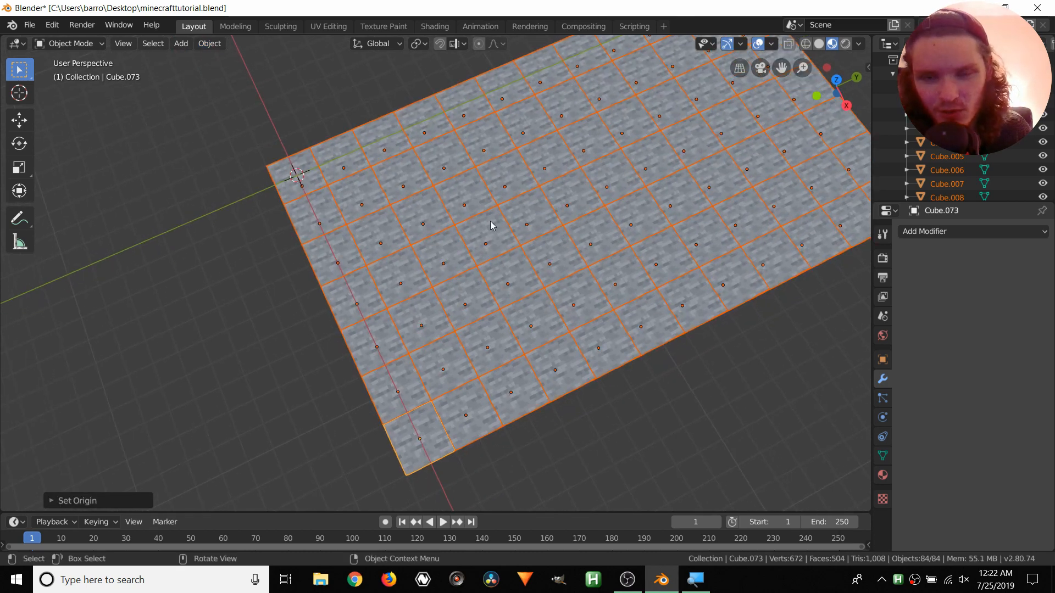
# Deselect all the blocks and save the file
pyautogui.click(240, 234)
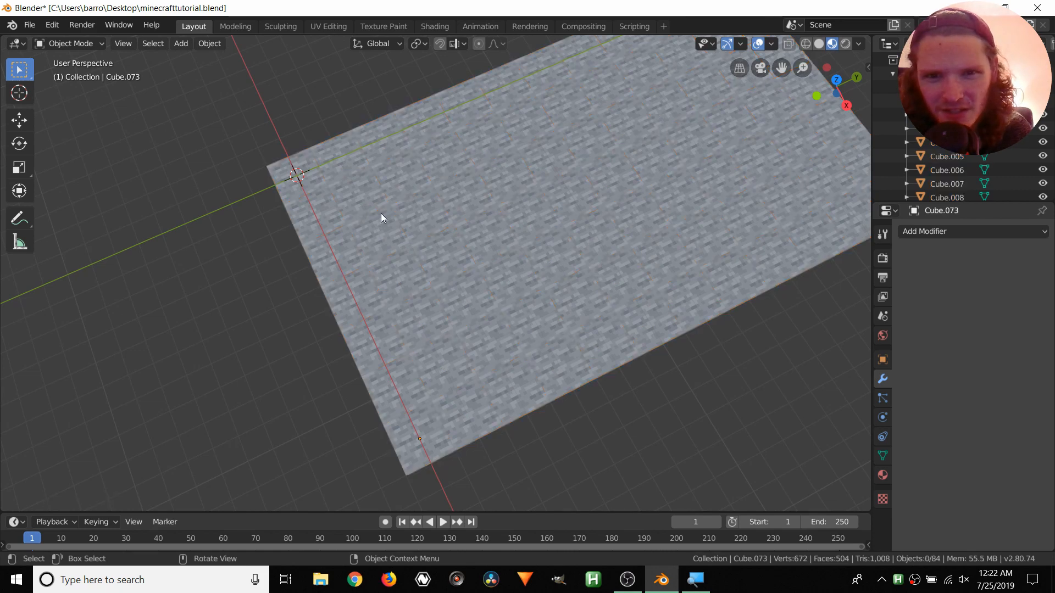
pyautogui.scroll(-3, 404, 223)
pyautogui.moveTo(468, 227); pyautogui.dragTo(607, 164, button='middle')
pyautogui.hotkey('ctrl', 's')
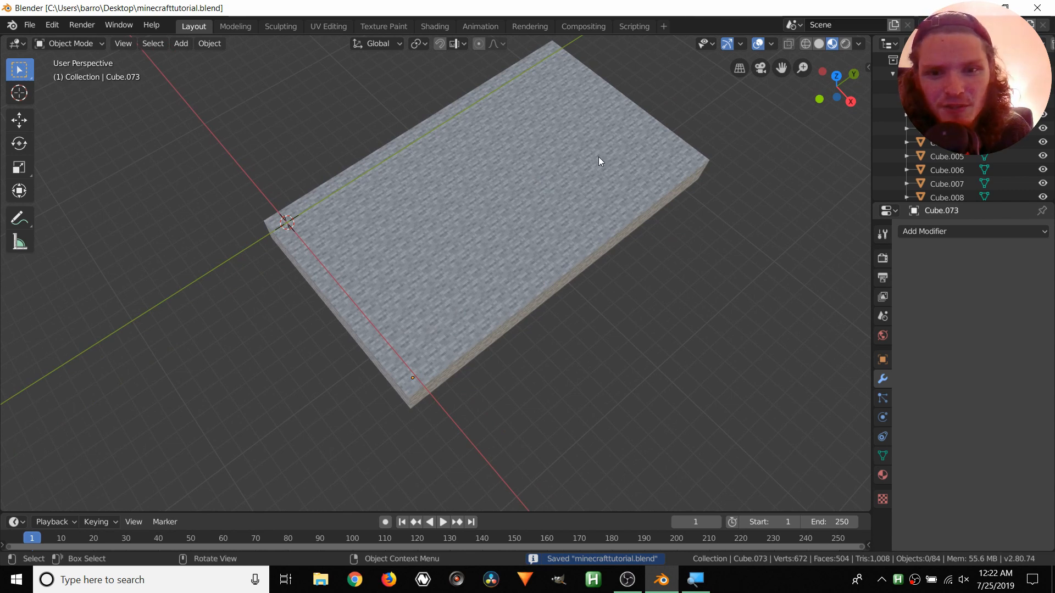
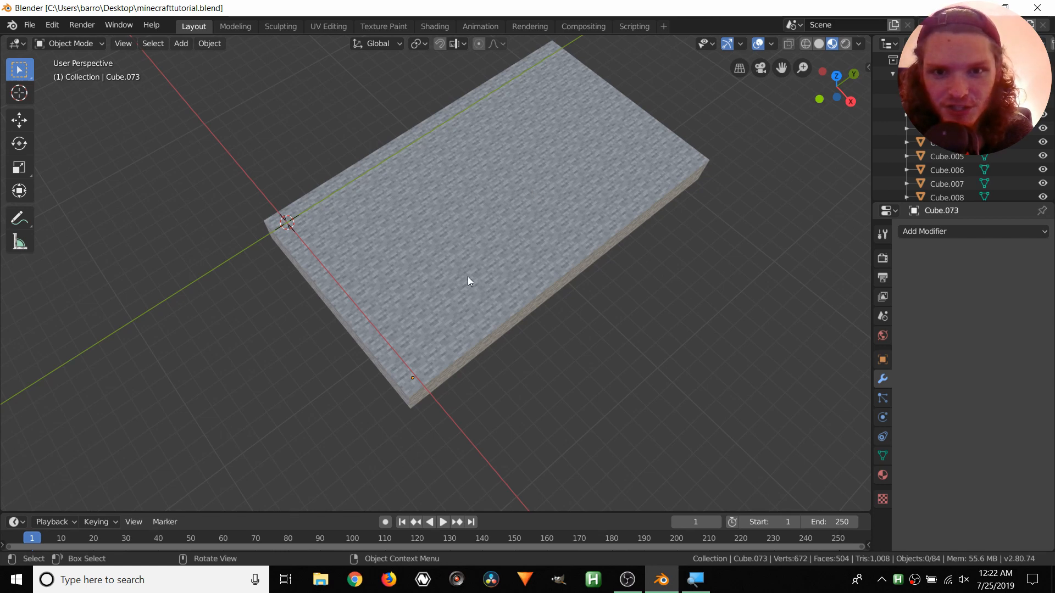
# In the top view, box-select all the blocks except the column along the Y axis
pyautogui.scroll(2, 495, 283)
pyautogui.click(836, 76)
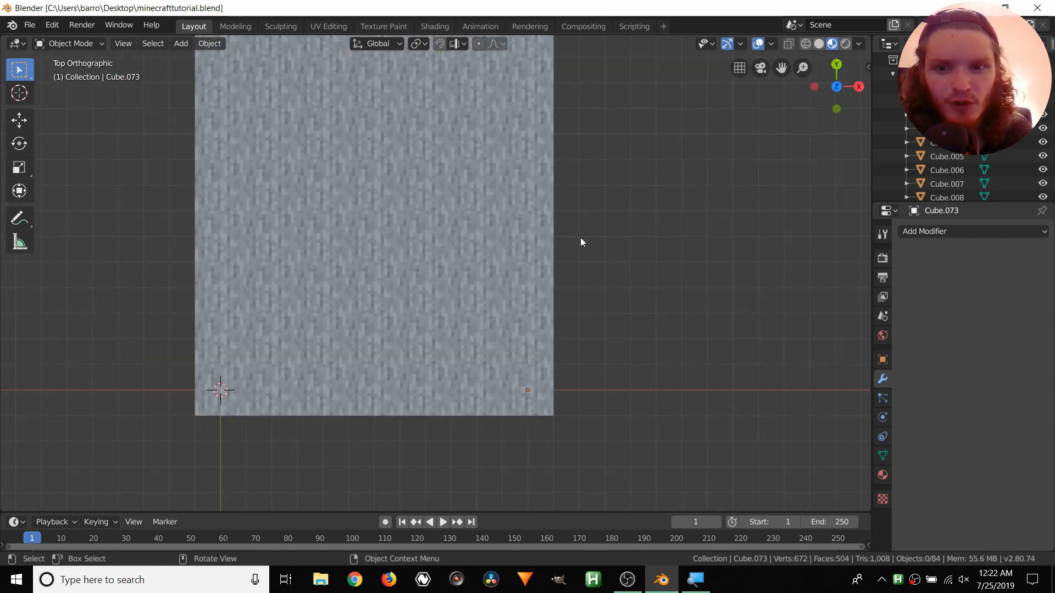
pyautogui.scroll(-3, 423, 235)
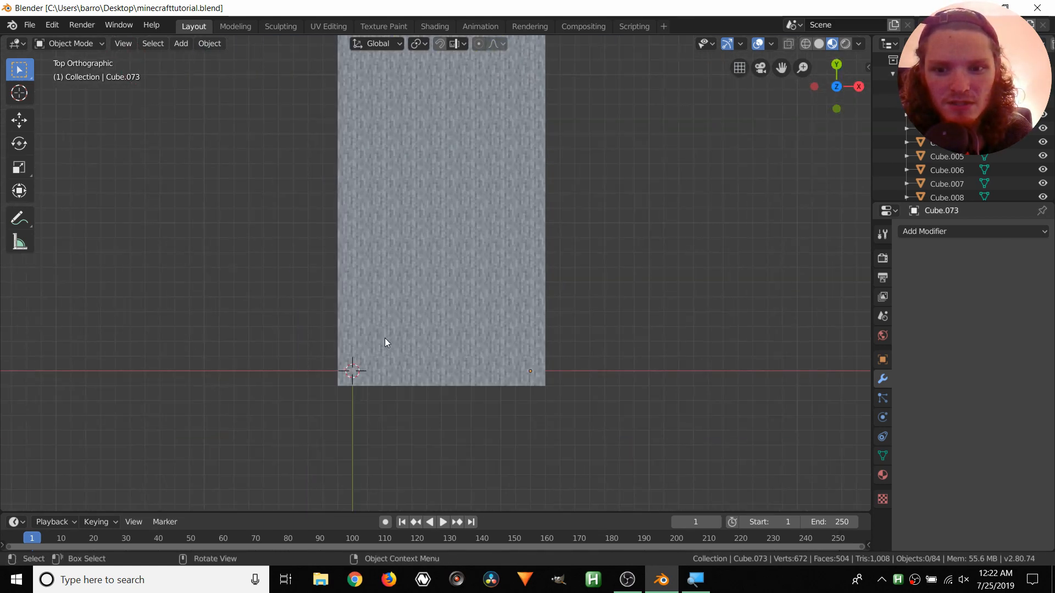
pyautogui.scroll(-1, 384, 337)
pyautogui.keyDown('shift'); pyautogui.moveTo(431, 266); pyautogui.dragTo(441, 294, button='middle'); pyautogui.keyUp('shift')
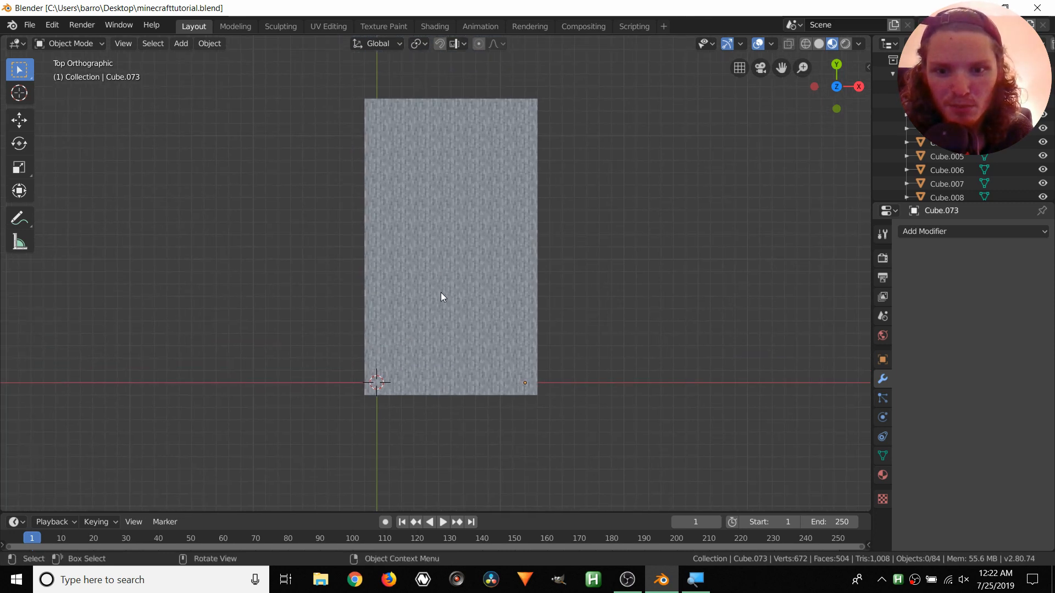
pyautogui.press('b')
pyautogui.moveTo(395, 375); pyautogui.dragTo(514, 114)
pyautogui.scroll(1, 525, 185)
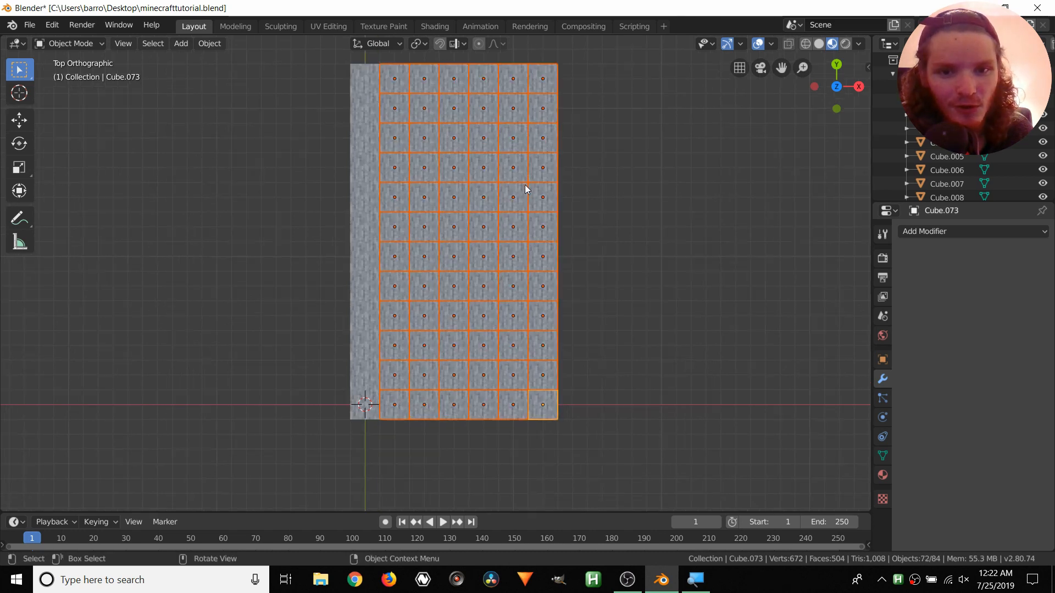
pyautogui.keyDown('shift'); pyautogui.moveTo(542, 181); pyautogui.dragTo(467, 193, button='middle'); pyautogui.keyUp('shift')
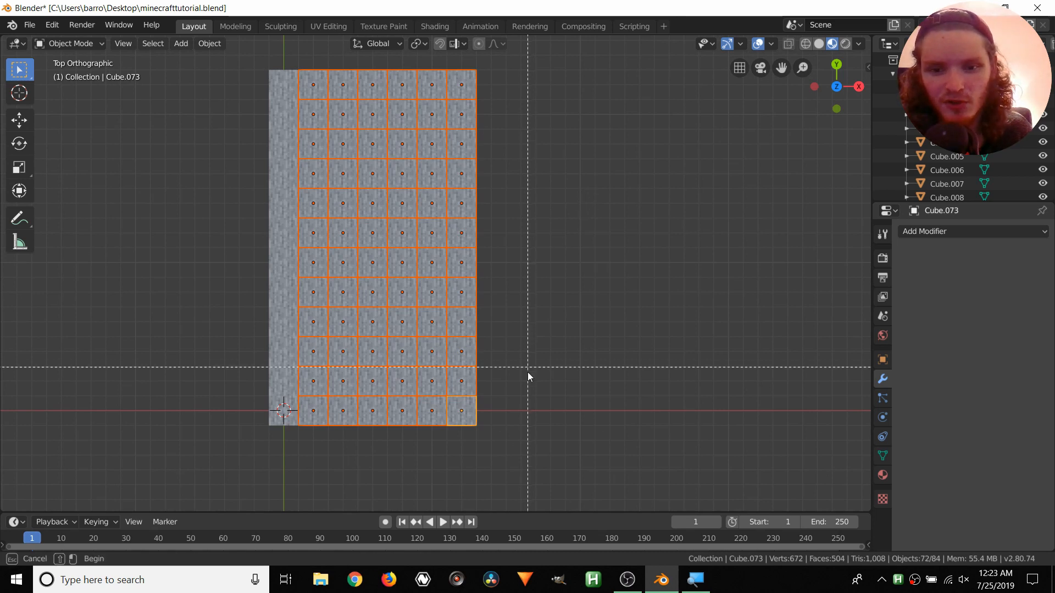
# Remove the outermost column opposite the Y axis and both end rows from the selection, keeping only the inner 5 by 10 blocks
pyautogui.moveTo(539, 450); pyautogui.dragTo(463, 63)
pyautogui.press('b')
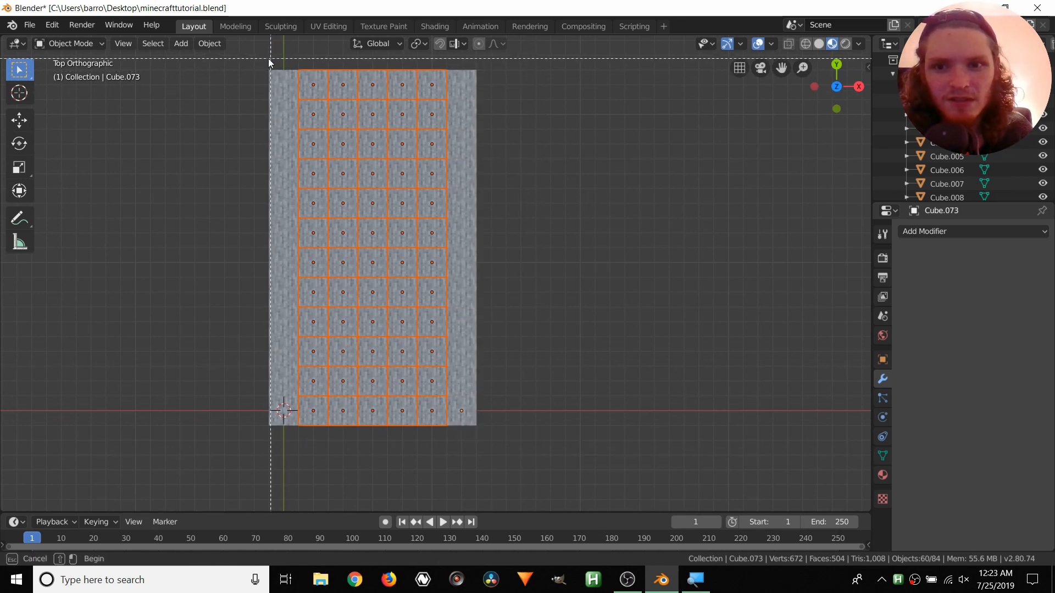
pyautogui.moveTo(270, 59); pyautogui.dragTo(434, 89, button='middle')
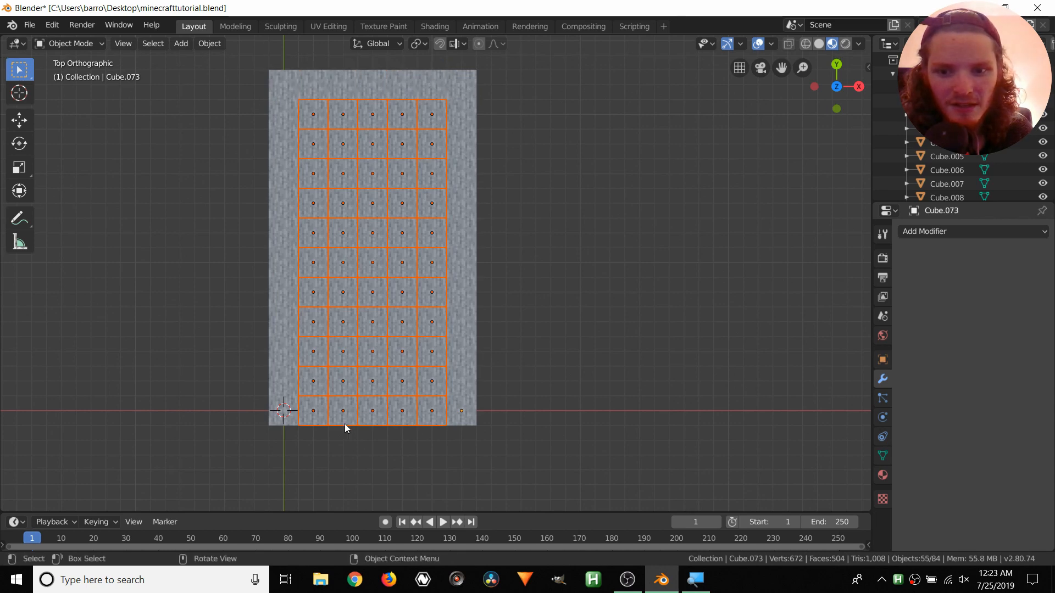
pyautogui.press('b')
pyautogui.moveTo(243, 442); pyautogui.dragTo(468, 393, button='middle')
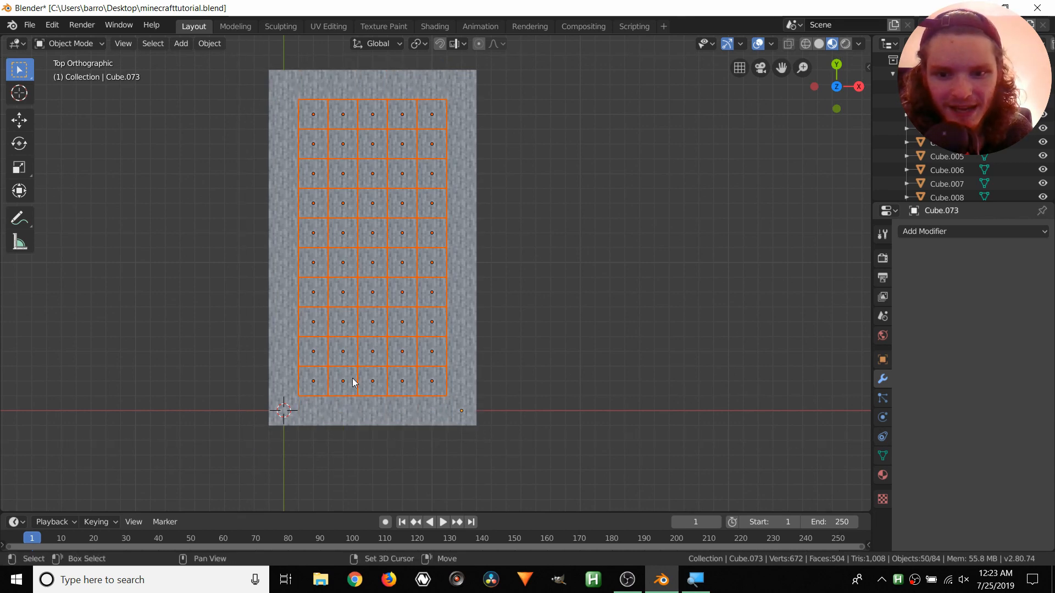
# Try lowering the selected inner blocks of the stone slab along the Z axis, and undo the move
pyautogui.scroll(3, 396, 348)
pyautogui.moveTo(395, 349); pyautogui.dragTo(419, 245, button='middle')
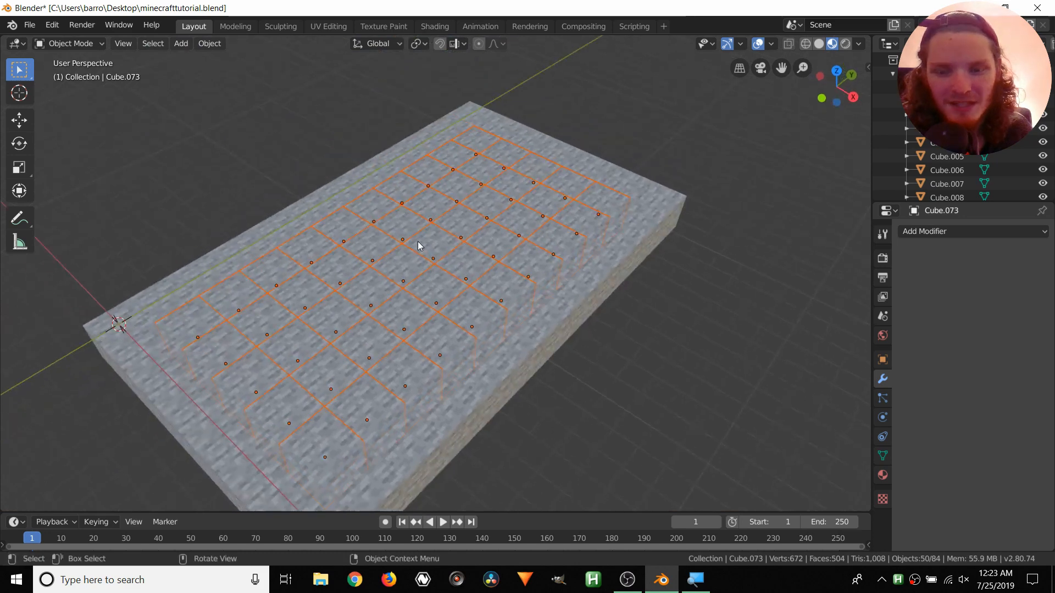
pyautogui.press('g')
pyautogui.press('z')
pyautogui.click(414, 268)
pyautogui.hotkey('ctrl', 'z')
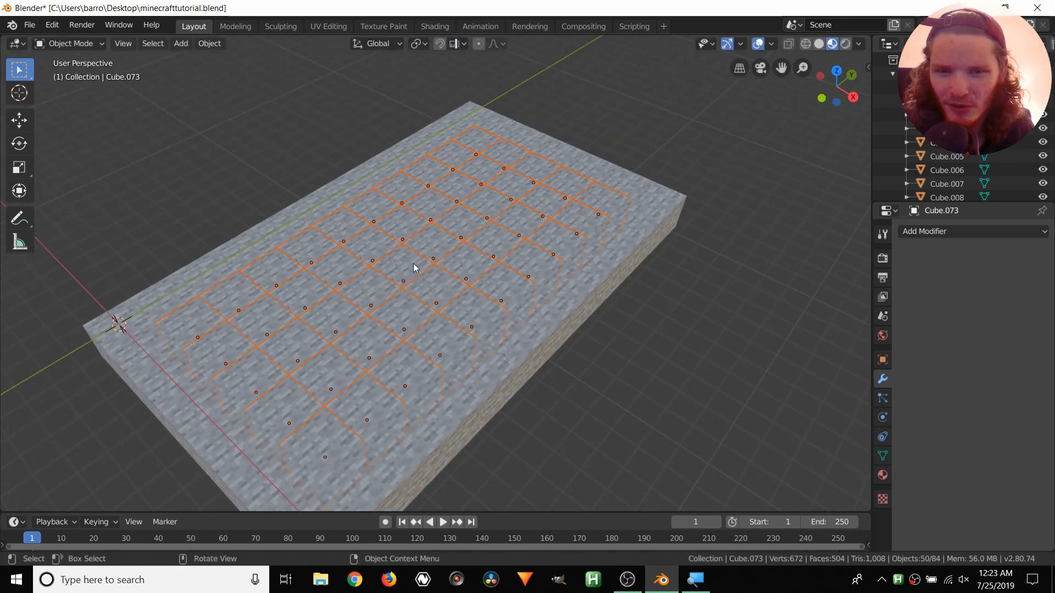
# In top view, deselect the two corner blocks at the ends of the selected grid's front row
pyautogui.moveTo(363, 310); pyautogui.dragTo(613, 244, button='middle')
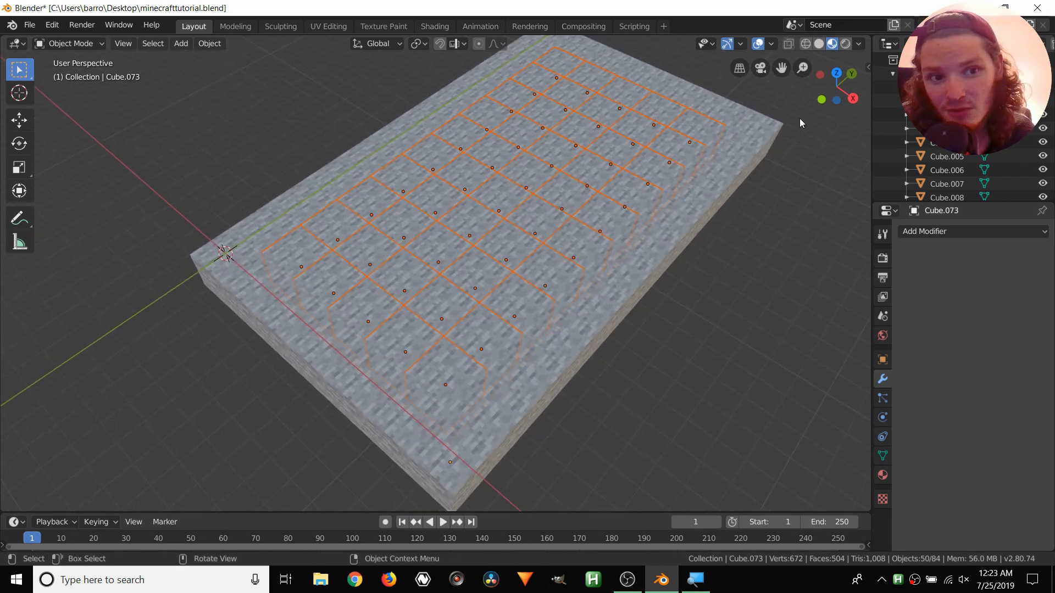
pyautogui.click(835, 73)
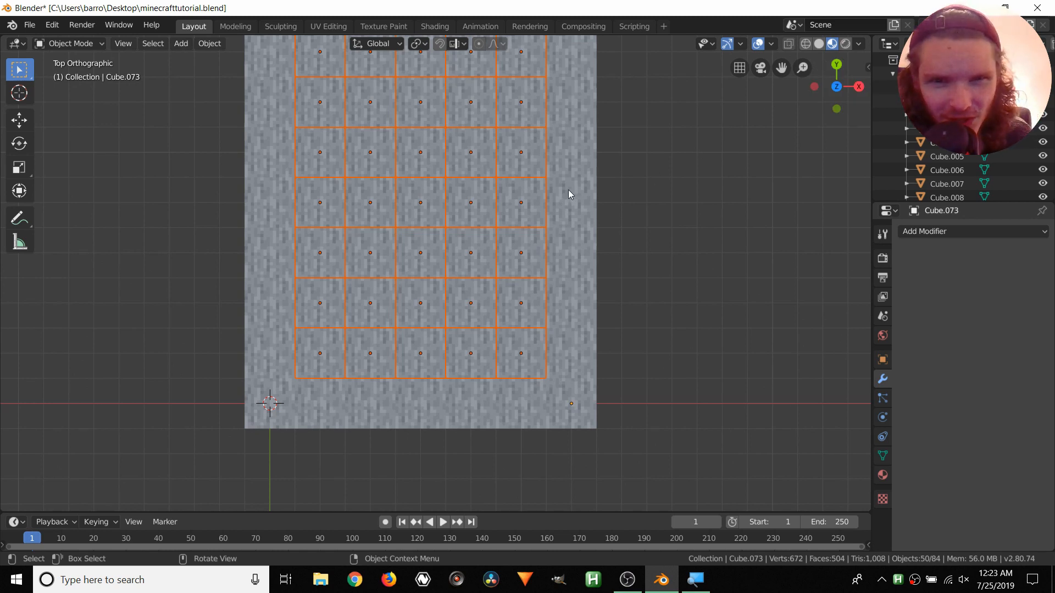
pyautogui.keyDown('shift'); pyautogui.moveTo(430, 256); pyautogui.dragTo(521, 222, button='middle'); pyautogui.keyUp('shift')
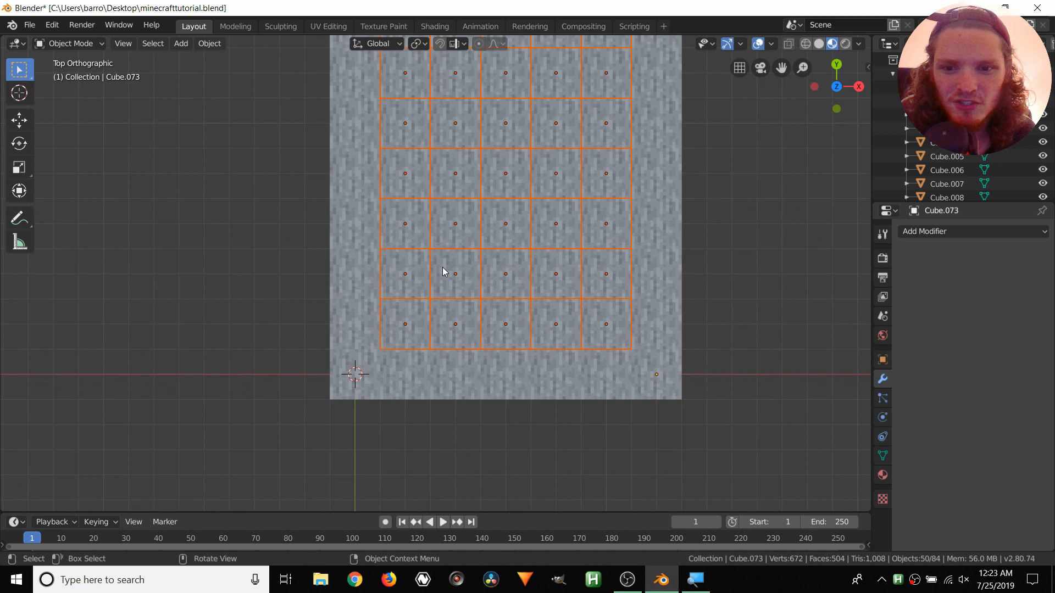
pyautogui.keyDown('shift'); pyautogui.click(410, 330); pyautogui.keyUp('shift')
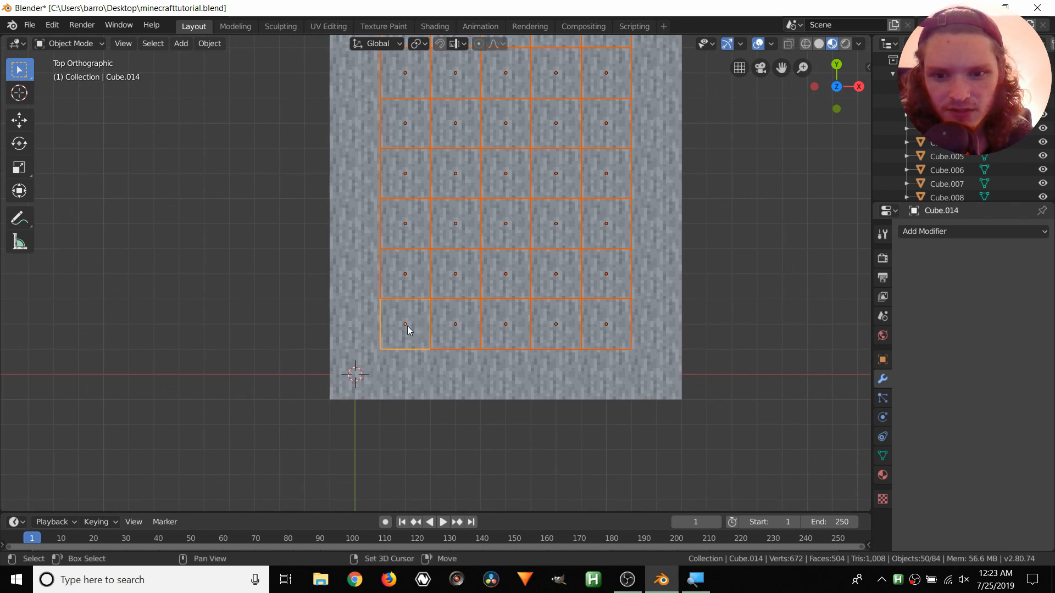
pyautogui.keyDown('shift'); pyautogui.click(412, 330); pyautogui.keyUp('shift')
pyautogui.keyDown('shift'); pyautogui.click(592, 330); pyautogui.keyUp('shift')
pyautogui.keyDown('shift'); pyautogui.click(592, 331); pyautogui.keyUp('shift')
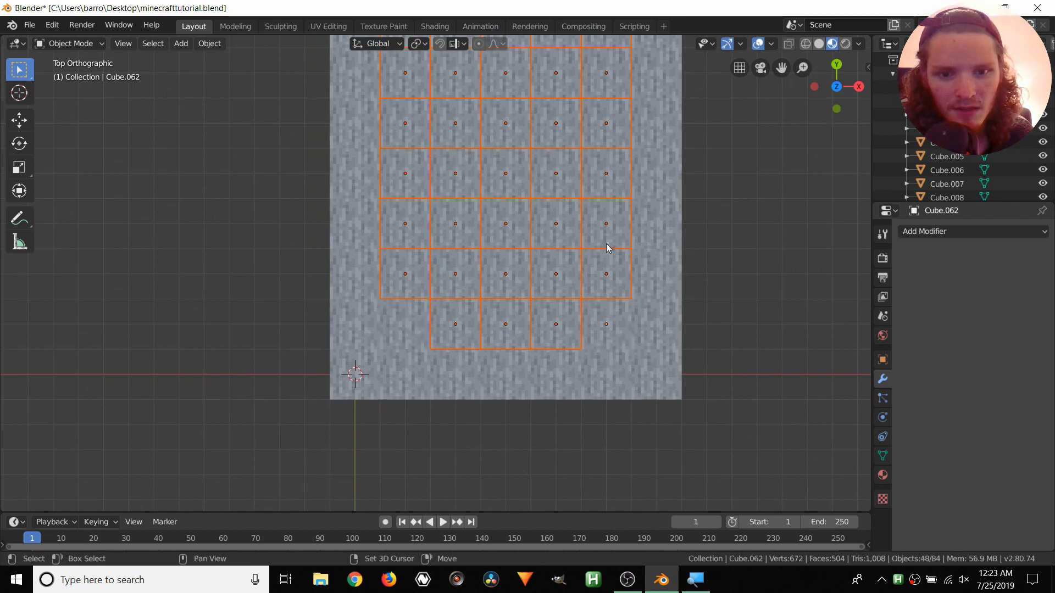
# Deselect the second and third blocks from the front in the right-hand column, plus the front row's fourth block
pyautogui.keyDown('shift'); pyautogui.moveTo(609, 248); pyautogui.dragTo(565, 302, button='middle'); pyautogui.keyUp('shift')
pyautogui.keyDown('shift'); pyautogui.click(565, 302); pyautogui.keyUp('shift')
pyautogui.keyDown('shift'); pyautogui.click(566, 302); pyautogui.keyUp('shift')
pyautogui.keyDown('shift'); pyautogui.click(572, 346); pyautogui.keyUp('shift')
pyautogui.keyDown('shift'); pyautogui.click(572, 346); pyautogui.keyUp('shift')
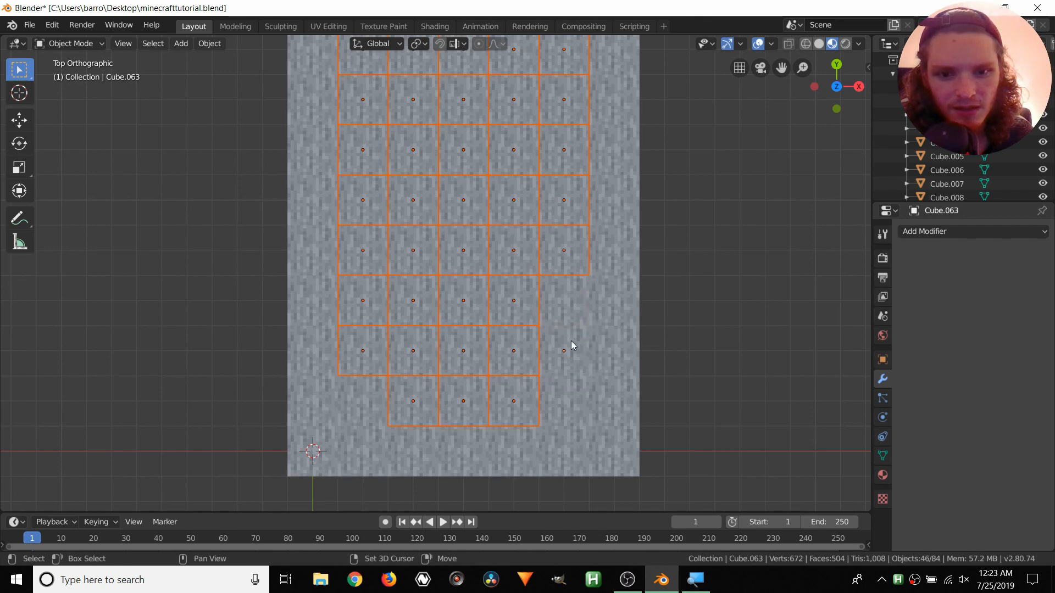
pyautogui.keyDown('shift'); pyautogui.click(512, 391); pyautogui.keyUp('shift')
pyautogui.keyDown('shift'); pyautogui.click(512, 392); pyautogui.keyUp('shift')
# Deselect the fourth and fifth blocks from the front in the left-hand column of the grid
pyautogui.keyDown('shift'); pyautogui.moveTo(367, 237); pyautogui.dragTo(408, 284, button='middle'); pyautogui.keyUp('shift')
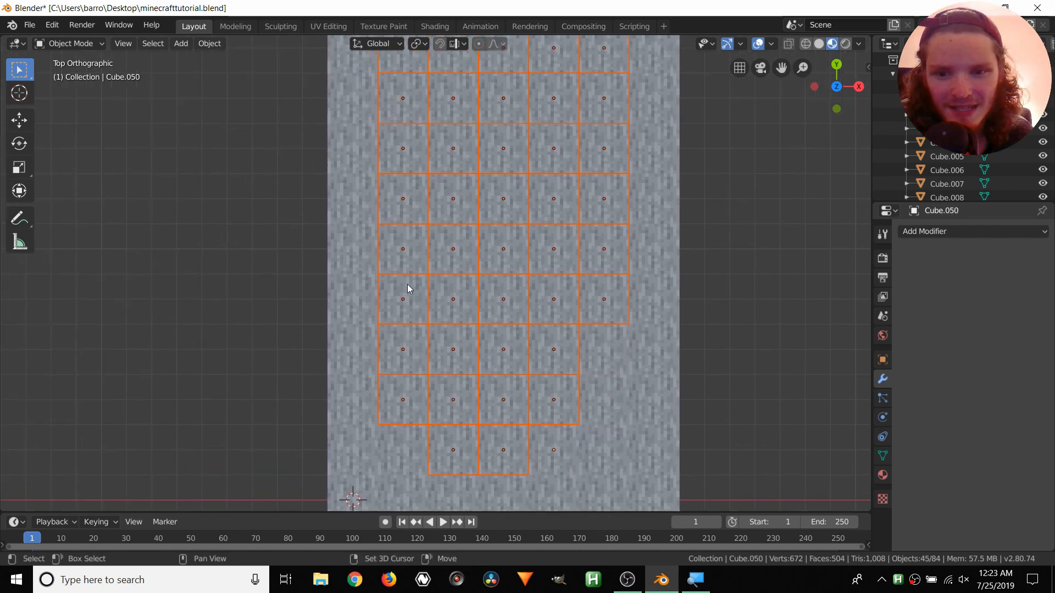
pyautogui.keyDown('shift'); pyautogui.click(407, 284); pyautogui.keyUp('shift')
pyautogui.keyDown('shift'); pyautogui.click(406, 283); pyautogui.keyUp('shift')
pyautogui.keyDown('shift'); pyautogui.click(405, 256); pyautogui.keyUp('shift')
pyautogui.keyDown('shift'); pyautogui.click(406, 256); pyautogui.keyUp('shift')
pyautogui.keyDown('shift'); pyautogui.moveTo(424, 182); pyautogui.dragTo(449, 281, button='middle'); pyautogui.keyUp('shift')
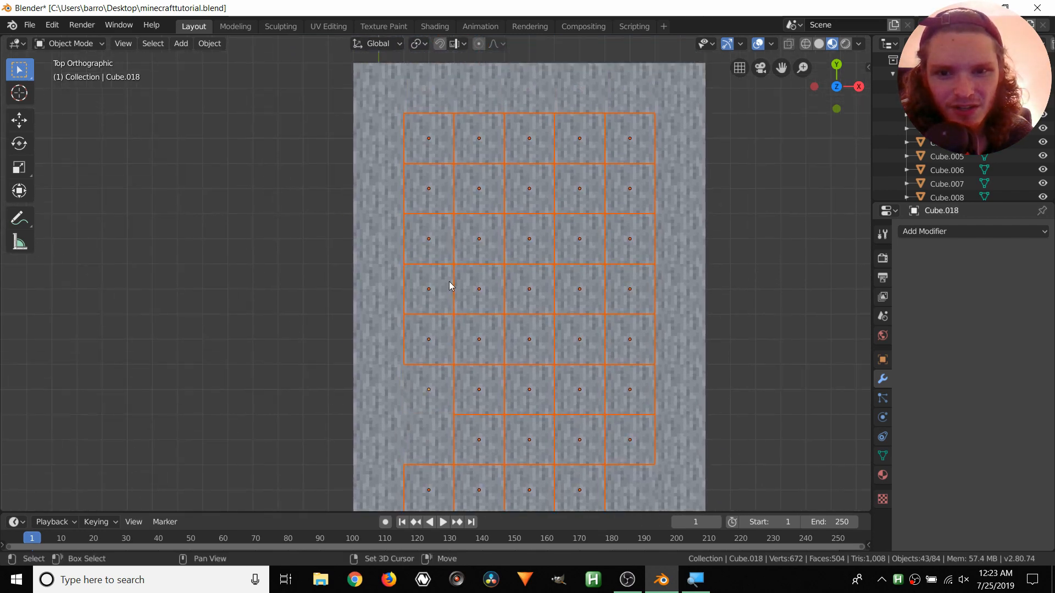
# Deselect the first, second and fifth blocks of the selected grid's back row
pyautogui.keyDown('shift'); pyautogui.click(429, 133); pyautogui.keyUp('shift')
pyautogui.keyDown('shift'); pyautogui.click(430, 133); pyautogui.keyUp('shift')
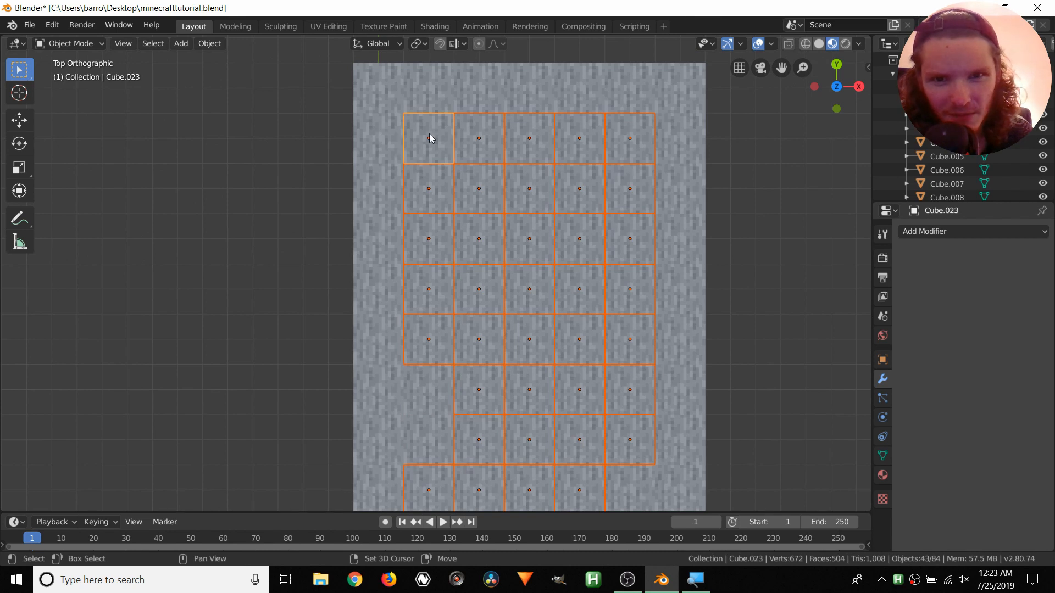
pyautogui.keyDown('shift'); pyautogui.click(477, 139); pyautogui.keyUp('shift')
pyautogui.keyDown('shift'); pyautogui.click(477, 139); pyautogui.keyUp('shift')
pyautogui.keyDown('shift'); pyautogui.click(630, 142); pyautogui.keyUp('shift')
pyautogui.keyDown('shift'); pyautogui.click(629, 141); pyautogui.keyUp('shift')
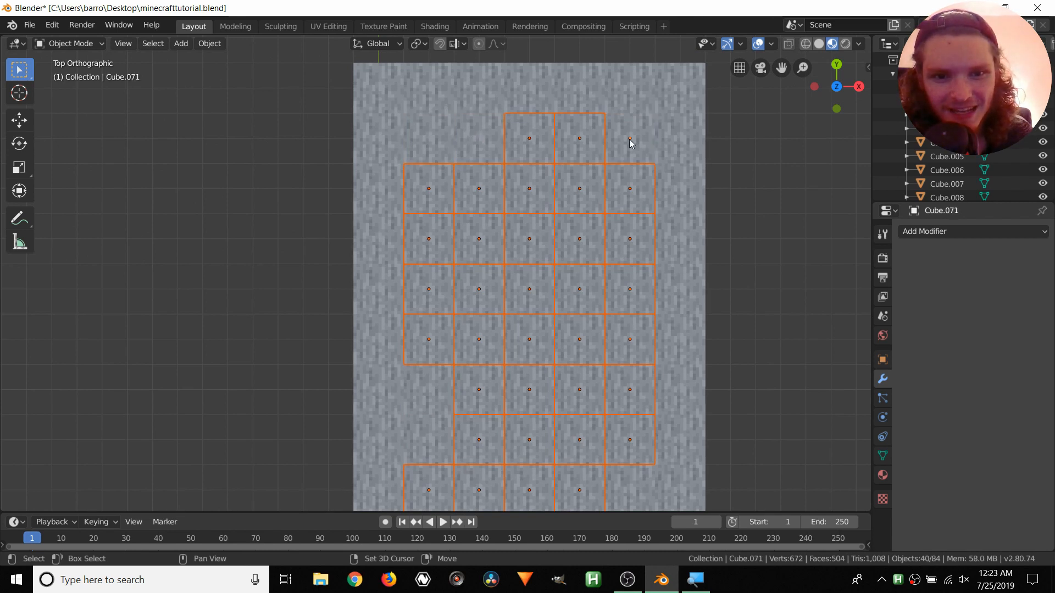
# Deselect the right-hand column's seventh and eighth blocks from the front and the back row's fourth block
pyautogui.keyDown('shift'); pyautogui.click(632, 289); pyautogui.keyUp('shift')
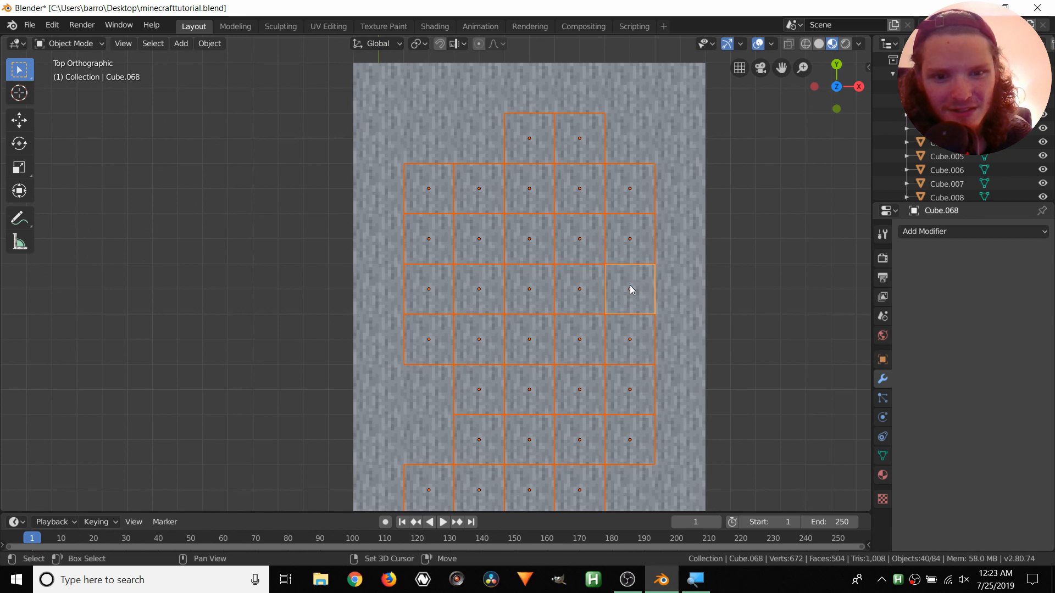
pyautogui.keyDown('shift'); pyautogui.click(631, 289); pyautogui.keyUp('shift')
pyautogui.keyDown('shift'); pyautogui.click(622, 239); pyautogui.keyUp('shift')
pyautogui.keyDown('shift'); pyautogui.click(623, 238); pyautogui.keyUp('shift')
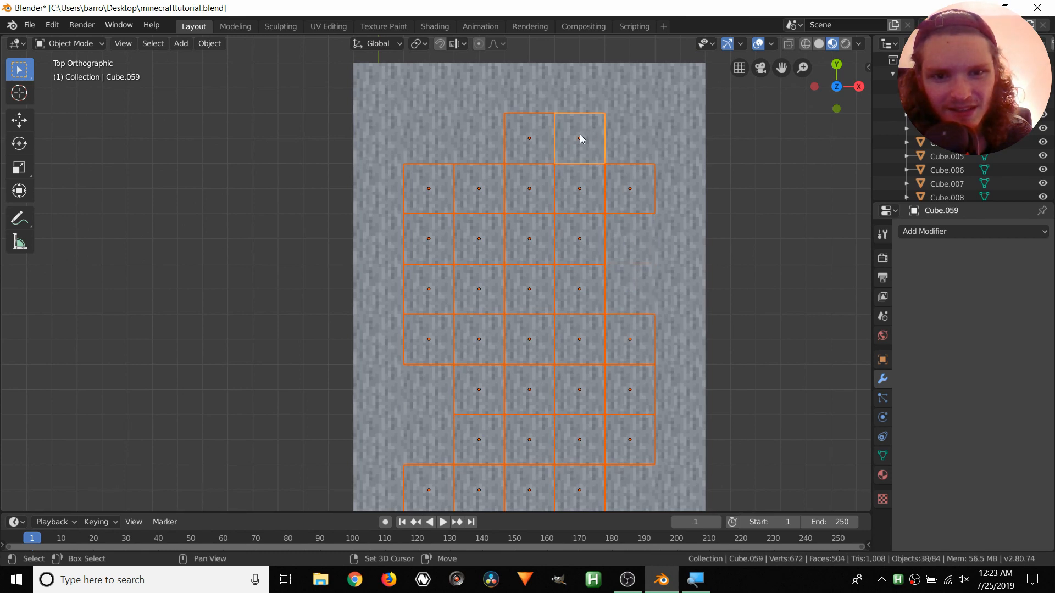
pyautogui.keyDown('shift'); pyautogui.click(580, 138); pyautogui.keyUp('shift')
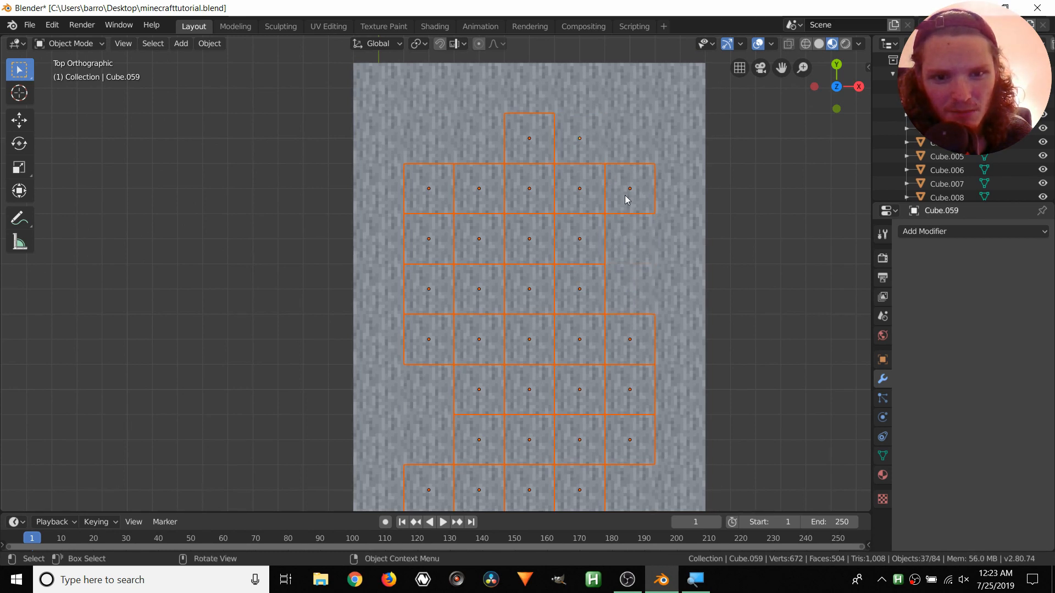
# Reselect the back row's second block, and deselect the left column's seventh and the right column's fourth block from the front
pyautogui.keyDown('shift'); pyautogui.click(478, 144); pyautogui.keyUp('shift')
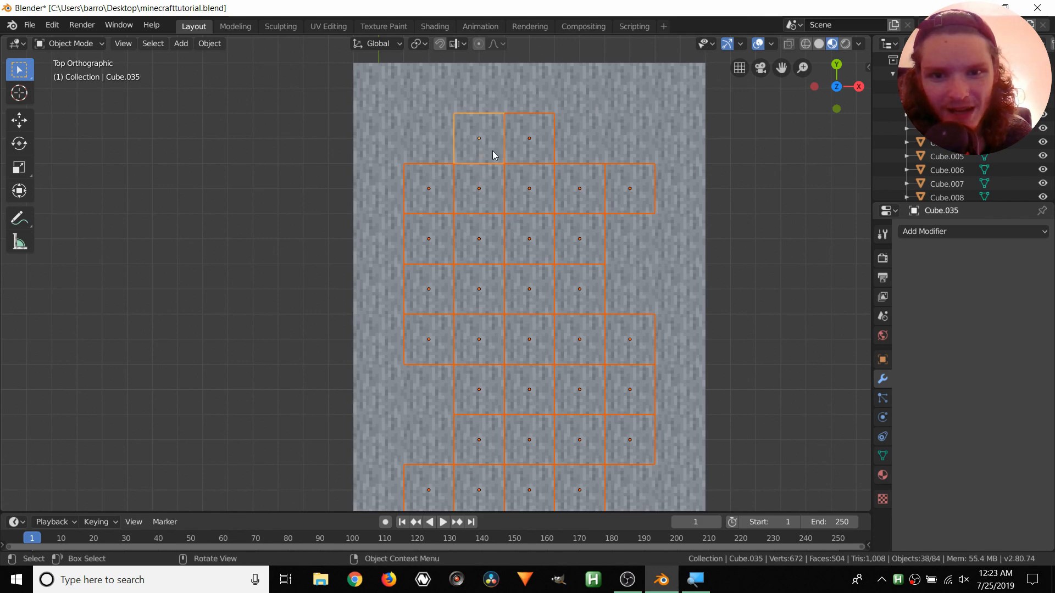
pyautogui.keyDown('shift'); pyautogui.moveTo(574, 329); pyautogui.dragTo(585, 273, button='middle'); pyautogui.keyUp('shift')
pyautogui.keyDown('shift'); pyautogui.doubleClick(437, 226); pyautogui.keyUp('shift')
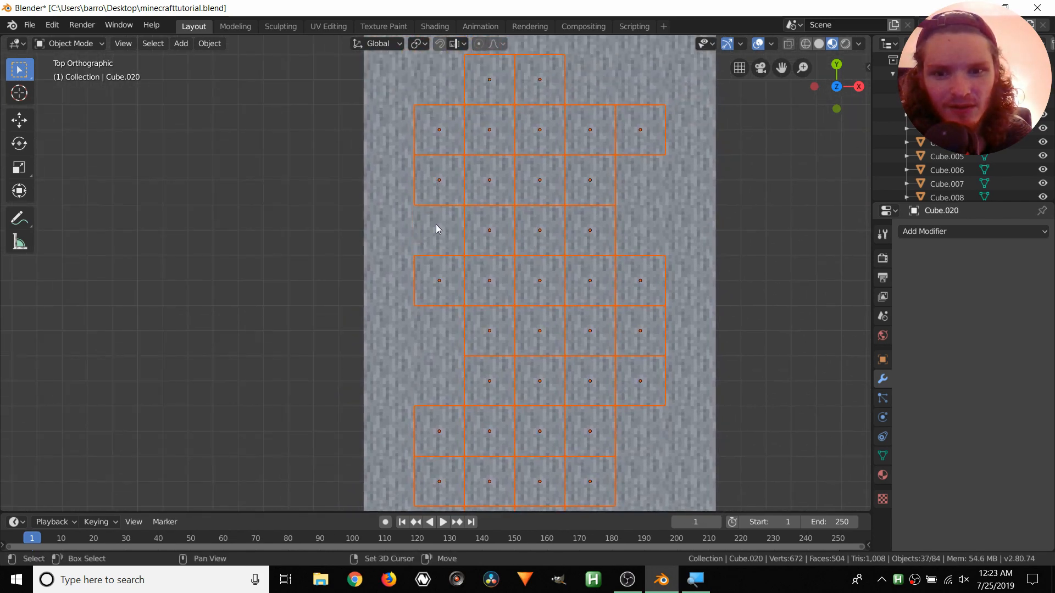
pyautogui.keyDown('shift'); pyautogui.moveTo(538, 302); pyautogui.dragTo(480, 232, button='middle'); pyautogui.keyUp('shift')
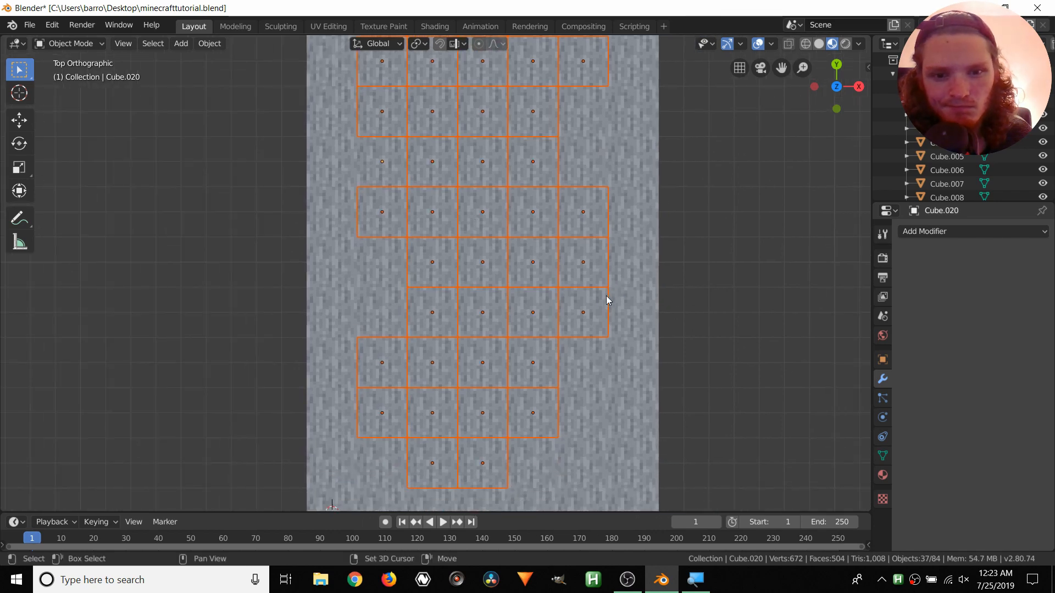
pyautogui.keyDown('shift'); pyautogui.doubleClick(584, 310); pyautogui.keyUp('shift')
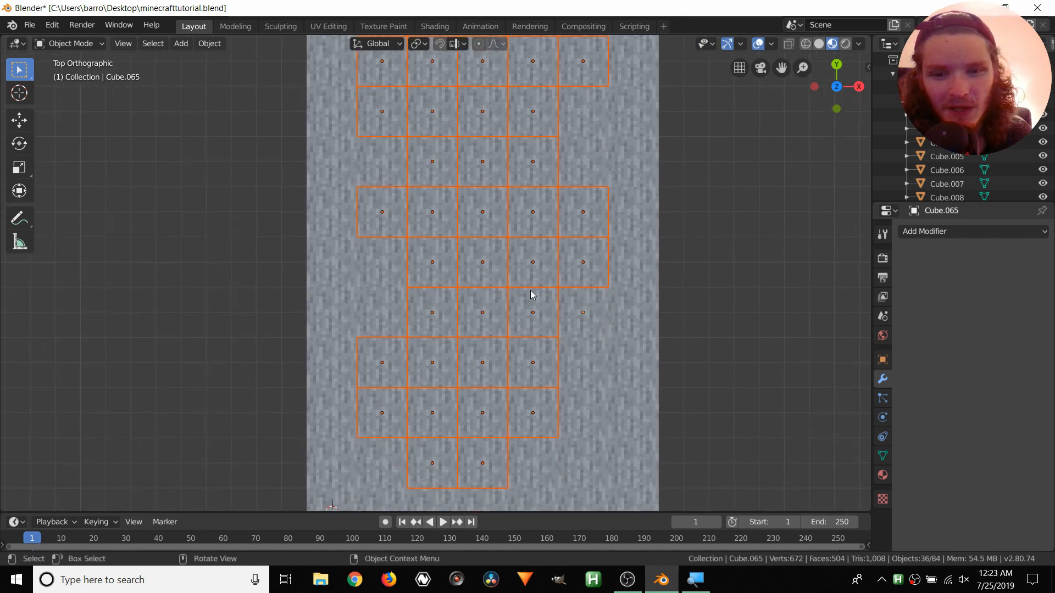
# Move the selected blocks down 2 m along the global Z axis
pyautogui.moveTo(532, 294); pyautogui.dragTo(457, 204, button='middle')
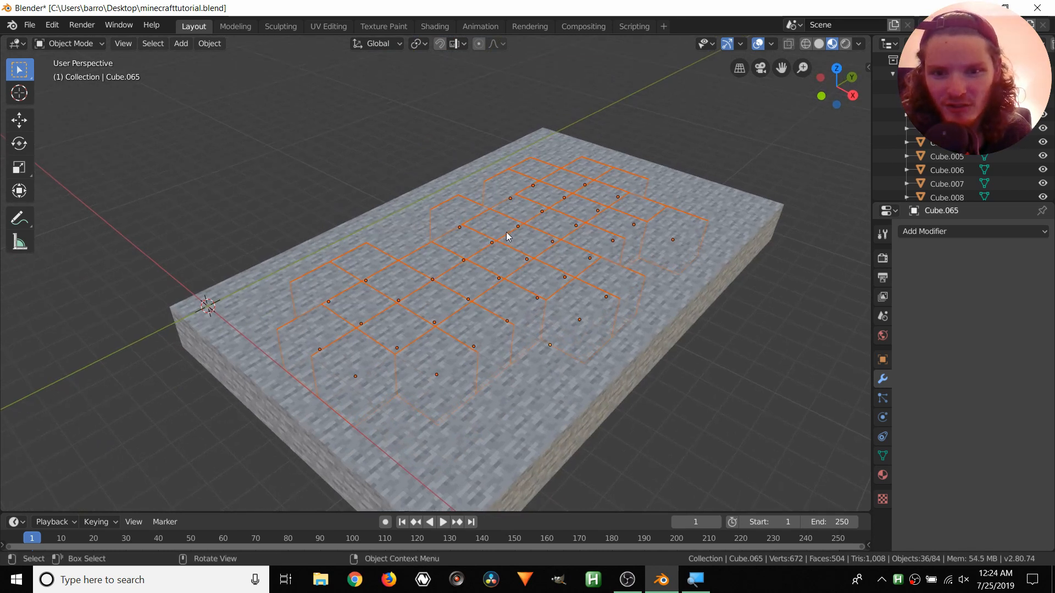
pyautogui.press('g')
pyautogui.press('z')
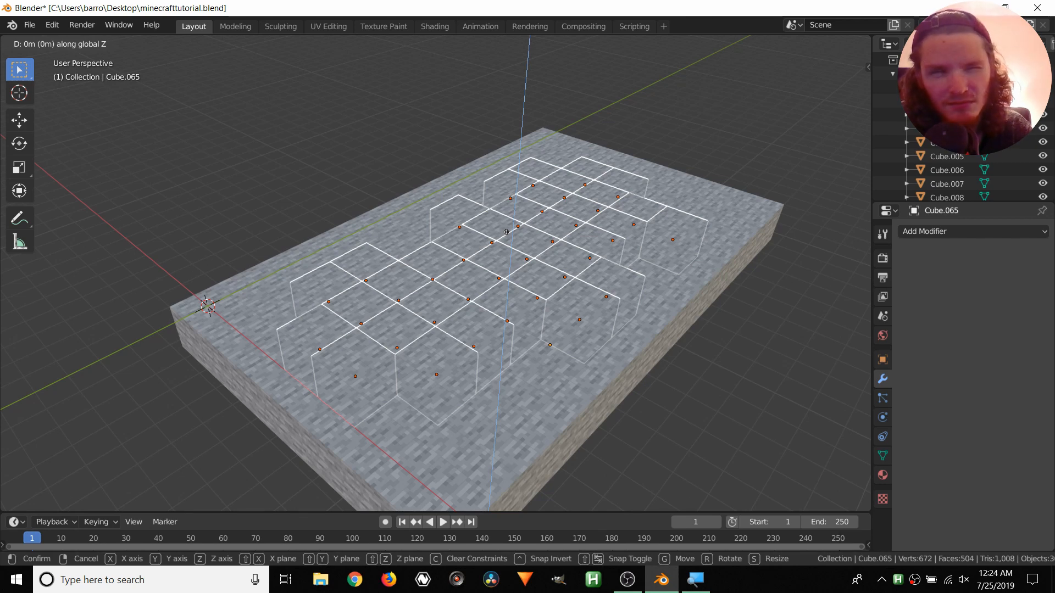
pyautogui.write('-2')
pyautogui.press('Return')
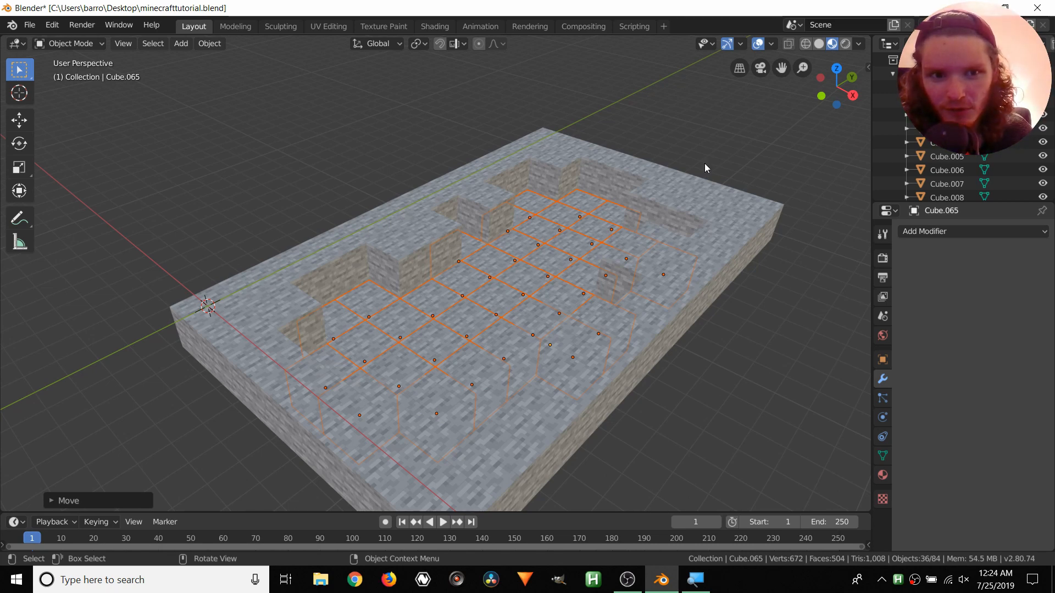
# In top view, deselect the front row's two remaining blocks and the left column's second and third blocks from the front
pyautogui.click(837, 66)
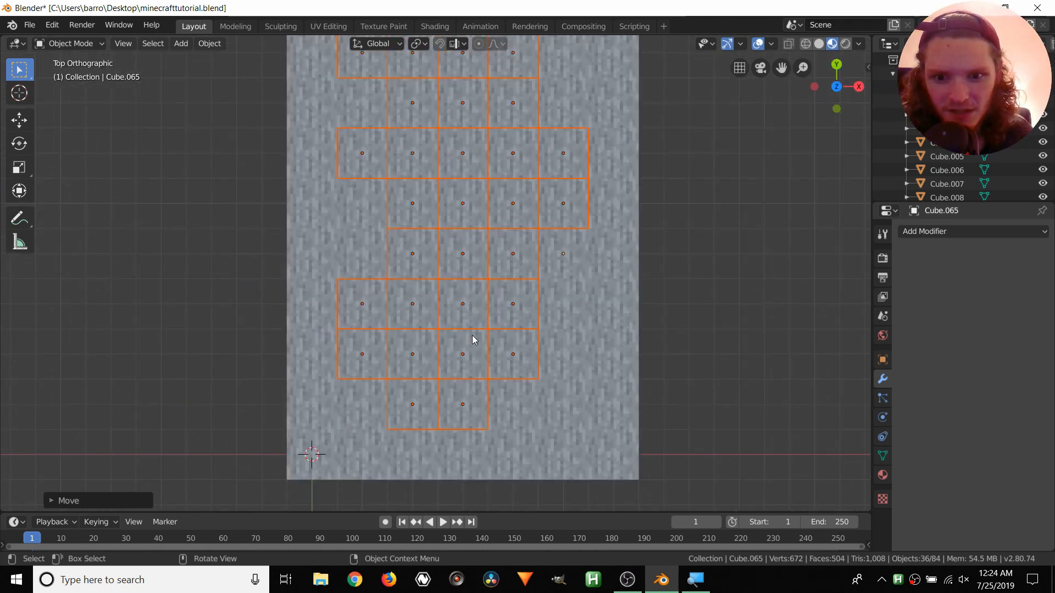
pyautogui.keyDown('shift'); pyautogui.doubleClick(462, 404); pyautogui.keyUp('shift')
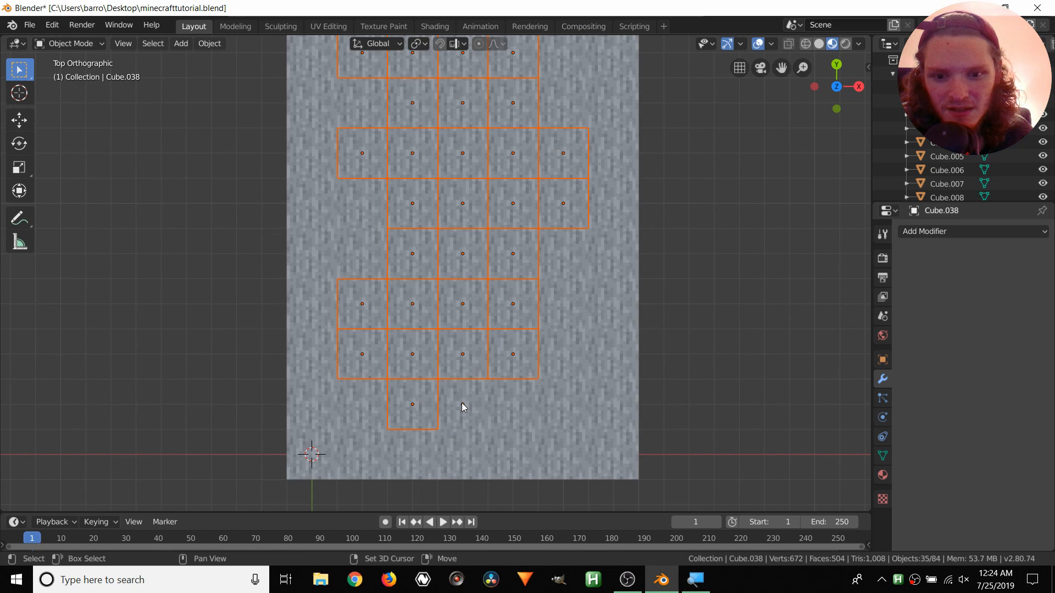
pyautogui.keyDown('shift'); pyautogui.doubleClick(413, 408); pyautogui.keyUp('shift')
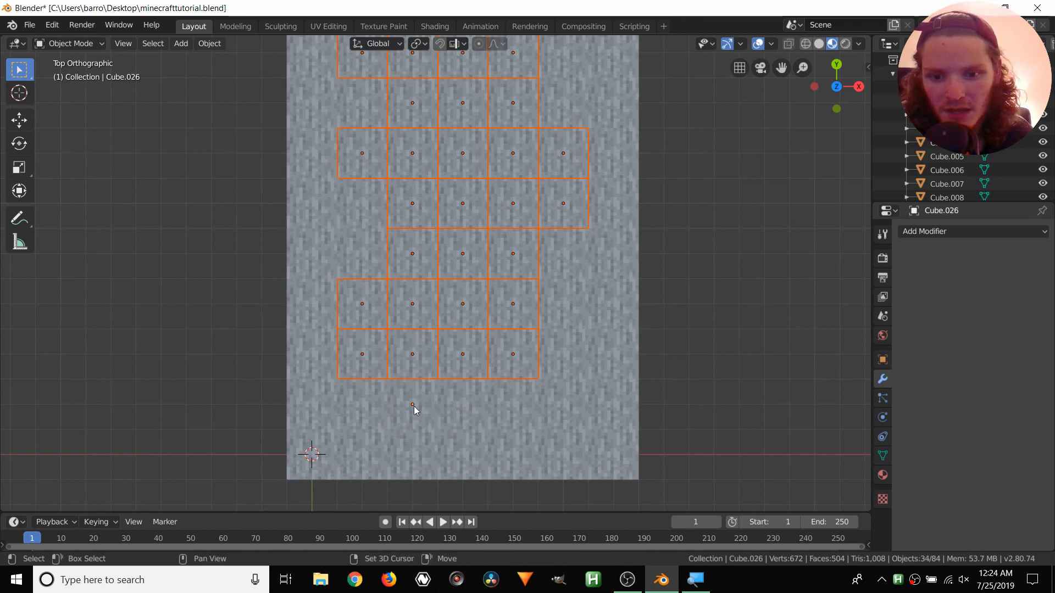
pyautogui.keyDown('shift'); pyautogui.doubleClick(360, 356); pyautogui.keyUp('shift')
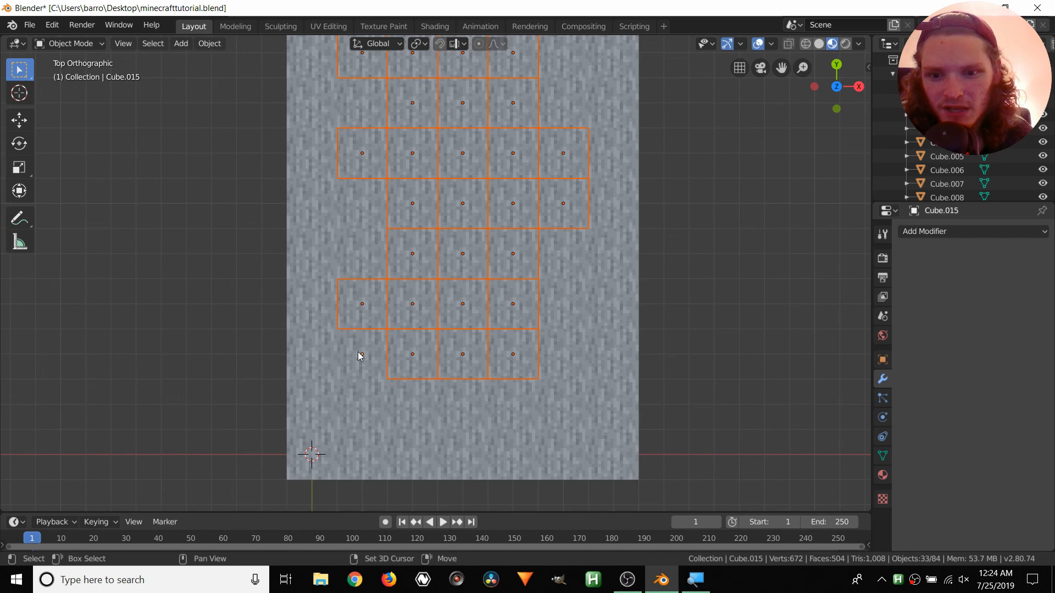
pyautogui.keyDown('shift'); pyautogui.doubleClick(365, 308); pyautogui.keyUp('shift')
# Counting from the front, deselect the left column's sixth and eighth blocks and the second column's fifth, seventh and eighth blocks
pyautogui.keyDown('shift'); pyautogui.moveTo(419, 224); pyautogui.dragTo(434, 274, button='middle'); pyautogui.keyUp('shift')
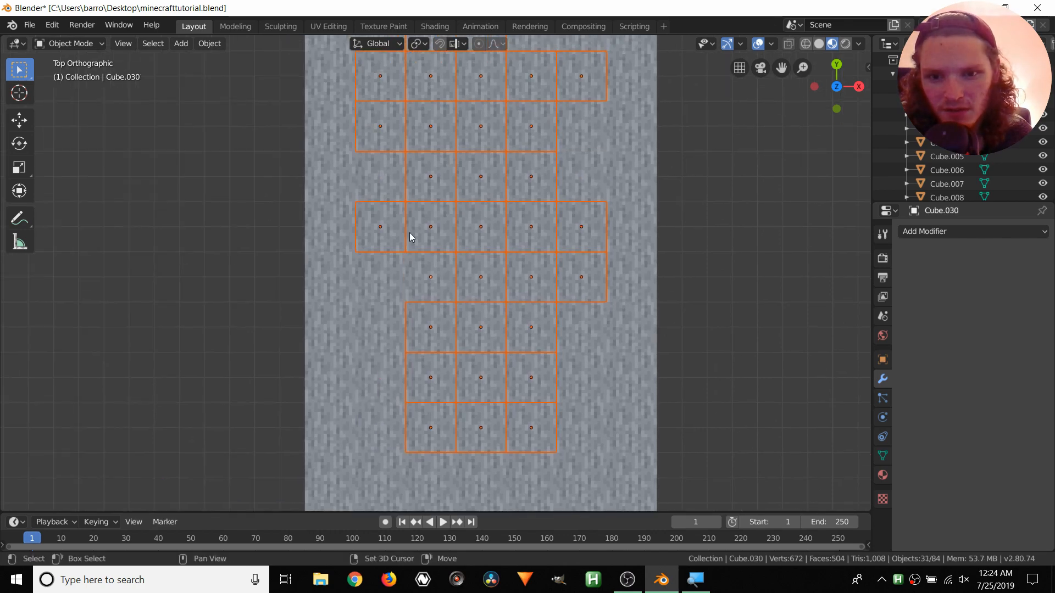
pyautogui.keyDown('shift'); pyautogui.doubleClick(379, 226); pyautogui.keyUp('shift')
pyautogui.keyDown('shift'); pyautogui.moveTo(419, 178); pyautogui.dragTo(453, 282, button='middle'); pyautogui.keyUp('shift')
pyautogui.keyDown('shift'); pyautogui.doubleClick(456, 278); pyautogui.keyUp('shift')
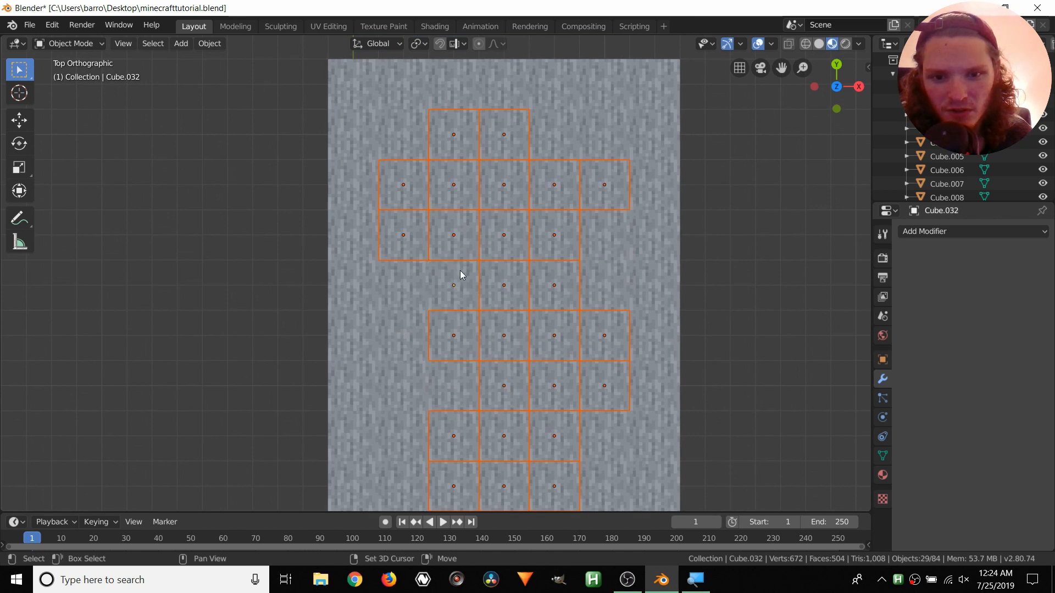
pyautogui.keyDown('shift'); pyautogui.doubleClick(454, 236); pyautogui.keyUp('shift')
pyautogui.keyDown('shift'); pyautogui.click(405, 235); pyautogui.keyUp('shift')
pyautogui.keyDown('shift'); pyautogui.click(405, 235); pyautogui.keyUp('shift')
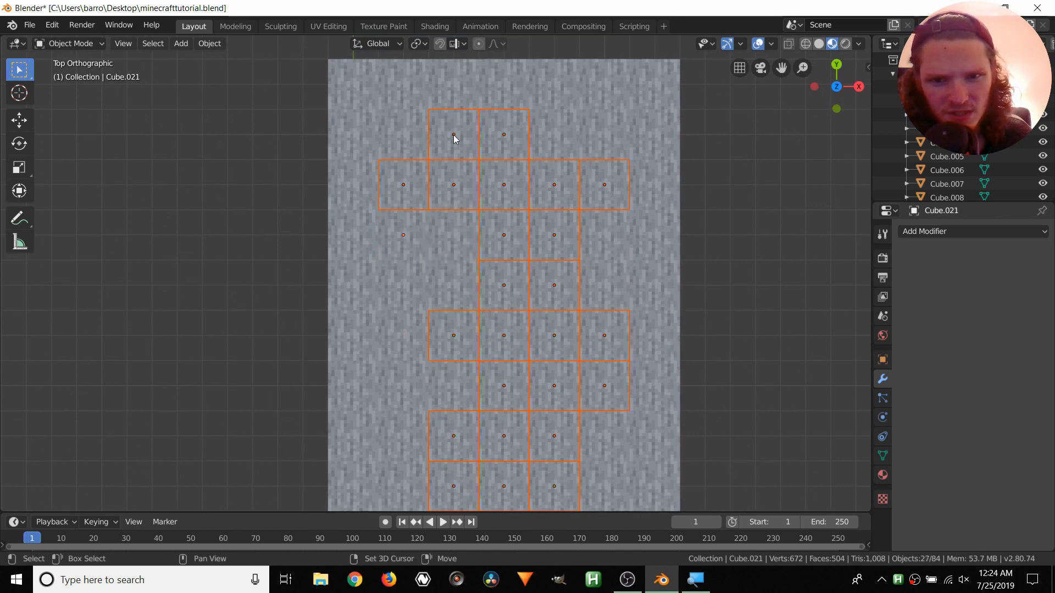
# Deselect the back row's second block, the fourth and fifth blocks of the row before it, and the right column's sixth block
pyautogui.keyDown('shift'); pyautogui.doubleClick(453, 131); pyautogui.keyUp('shift')
pyautogui.keyDown('shift'); pyautogui.click(558, 187); pyautogui.keyUp('shift')
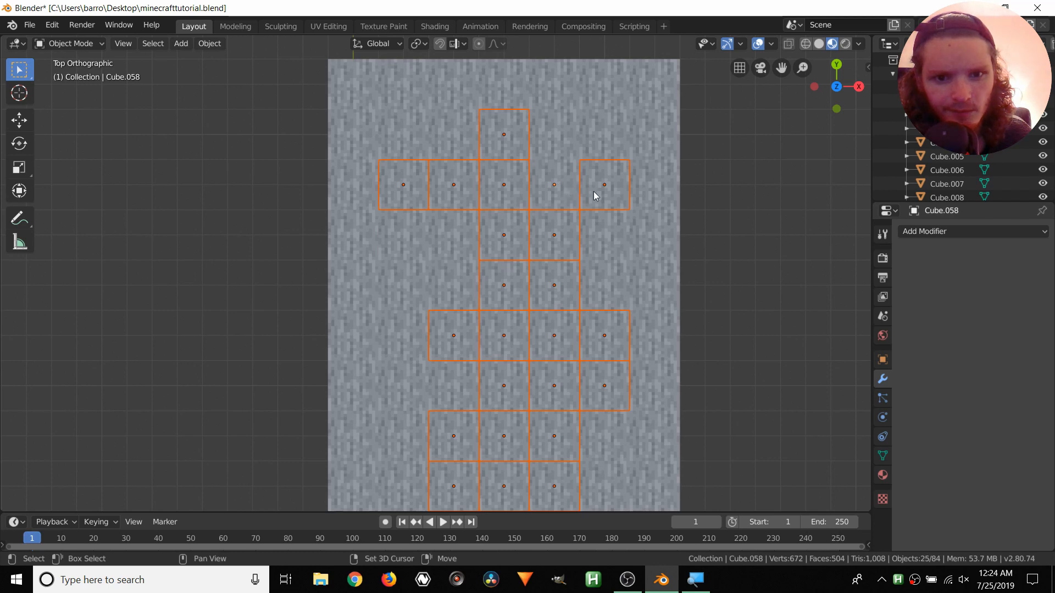
pyautogui.keyDown('shift'); pyautogui.click(604, 340); pyautogui.keyUp('shift')
pyautogui.keyDown('shift'); pyautogui.click(603, 332); pyautogui.keyUp('shift')
# Deselect the second and third blocks from the front in the fourth column of the pit
pyautogui.moveTo(548, 381); pyautogui.dragTo(605, 347, button='middle')
pyautogui.keyDown('shift'); pyautogui.moveTo(662, 408); pyautogui.dragTo(333, 324, button='middle'); pyautogui.keyUp('shift')
pyautogui.keyDown('shift'); pyautogui.click(538, 331); pyautogui.keyUp('shift')
pyautogui.keyDown('shift'); pyautogui.click(538, 331); pyautogui.keyUp('shift')
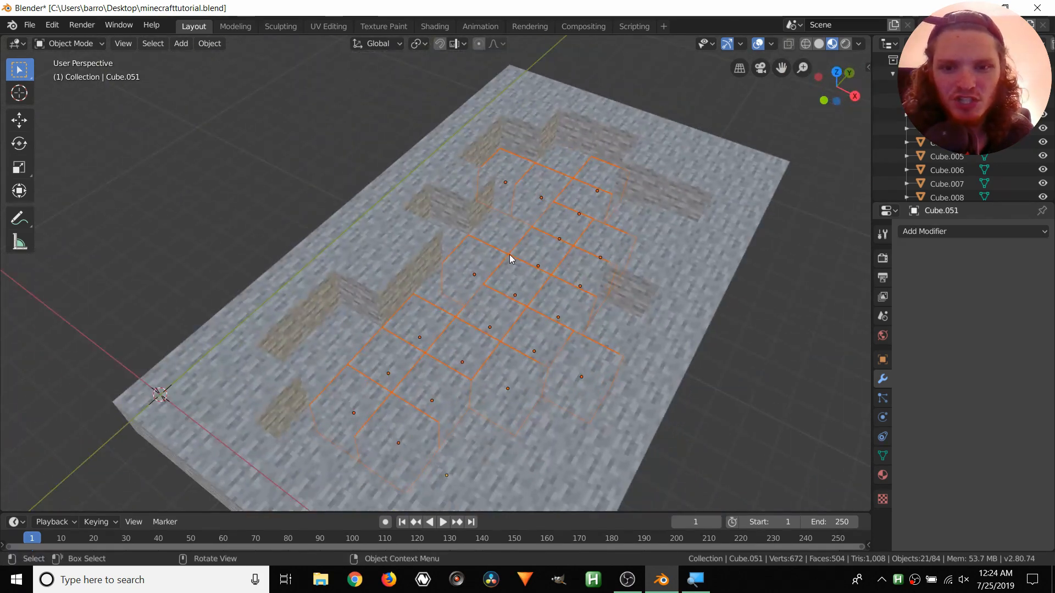
# Move the remaining selected blocks down 1 m along the global Z axis
pyautogui.press('g')
pyautogui.press('z')
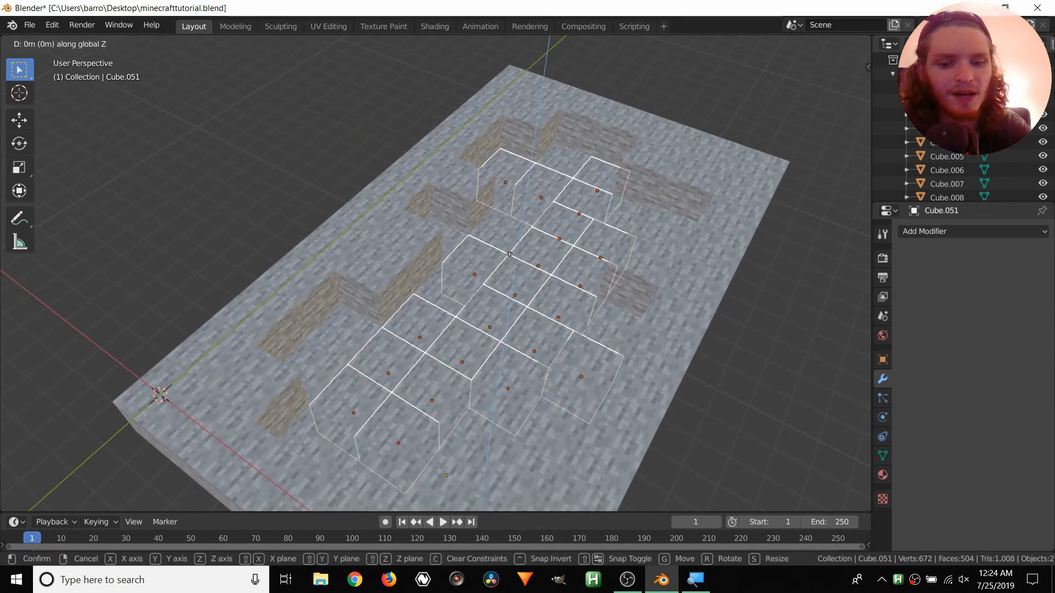
pyautogui.write('-1')
pyautogui.press('Return')
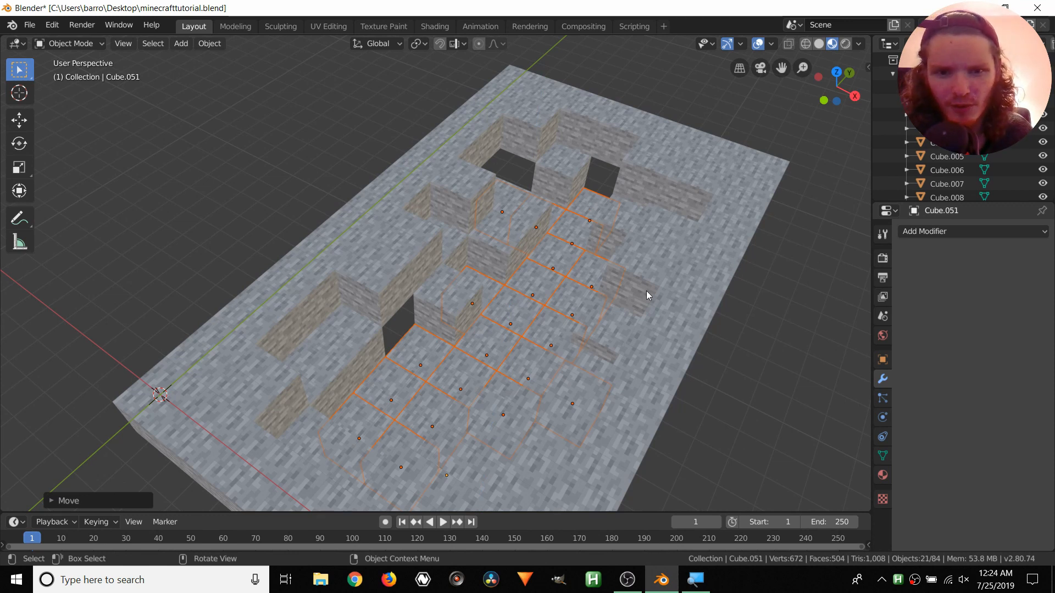
# Try Select Random on the slab's blocks and clear the resulting selection
pyautogui.click(739, 356)
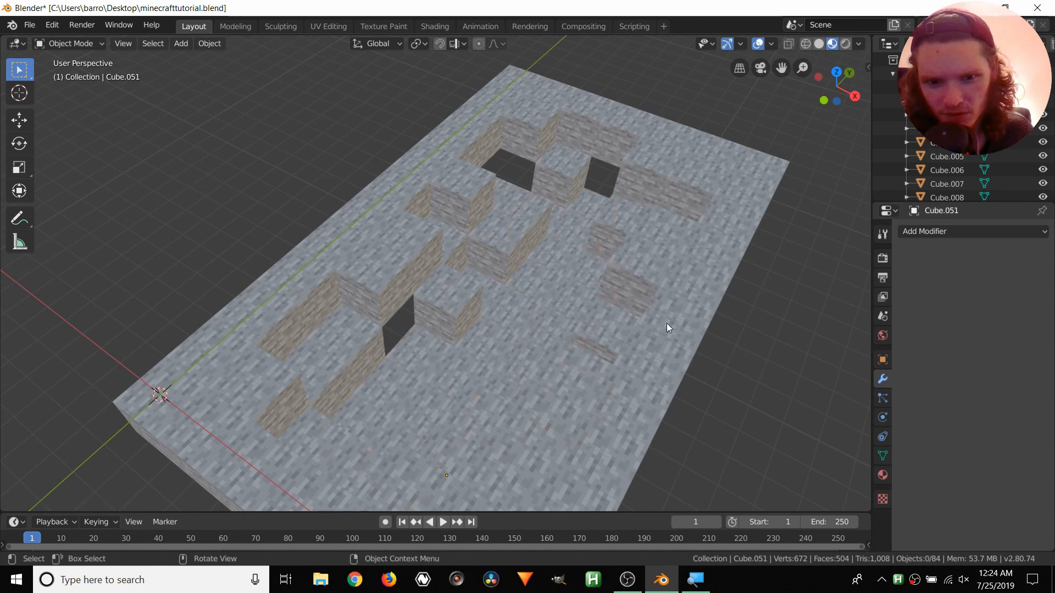
pyautogui.press('F3')
pyautogui.write('rando')
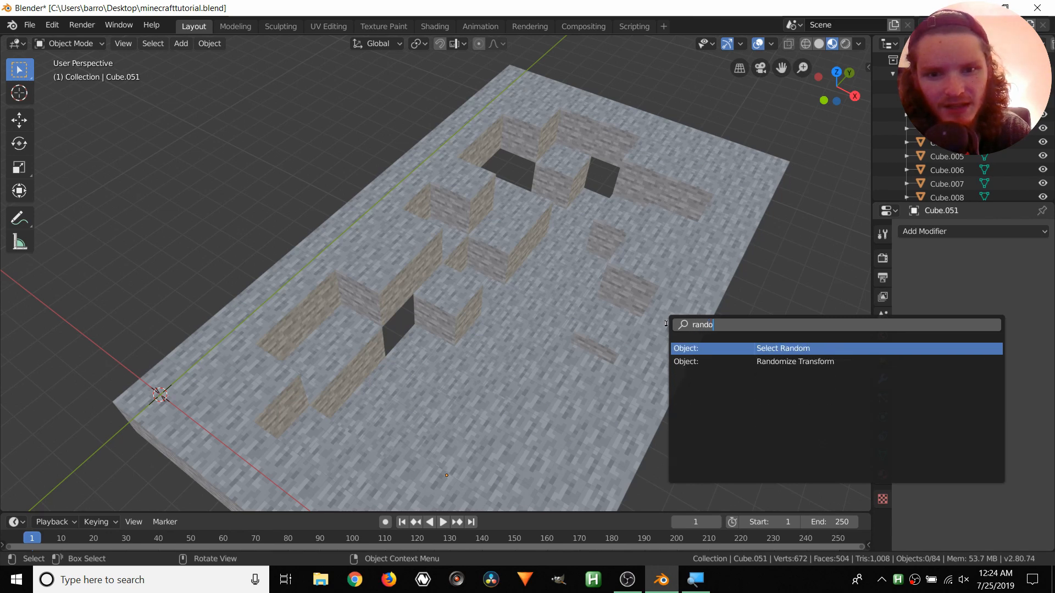
pyautogui.press('Return')
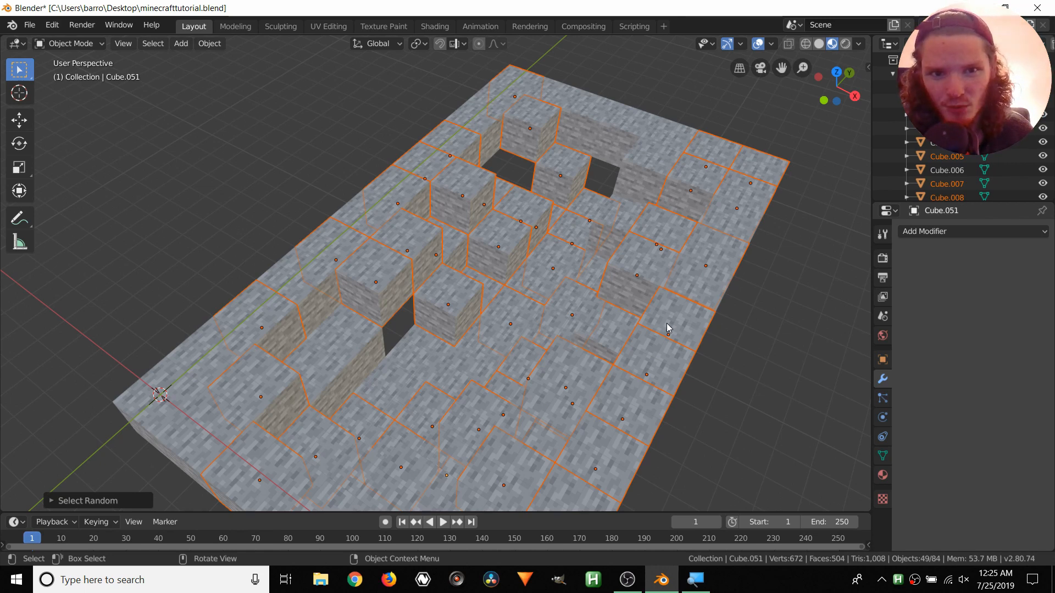
pyautogui.click(796, 369)
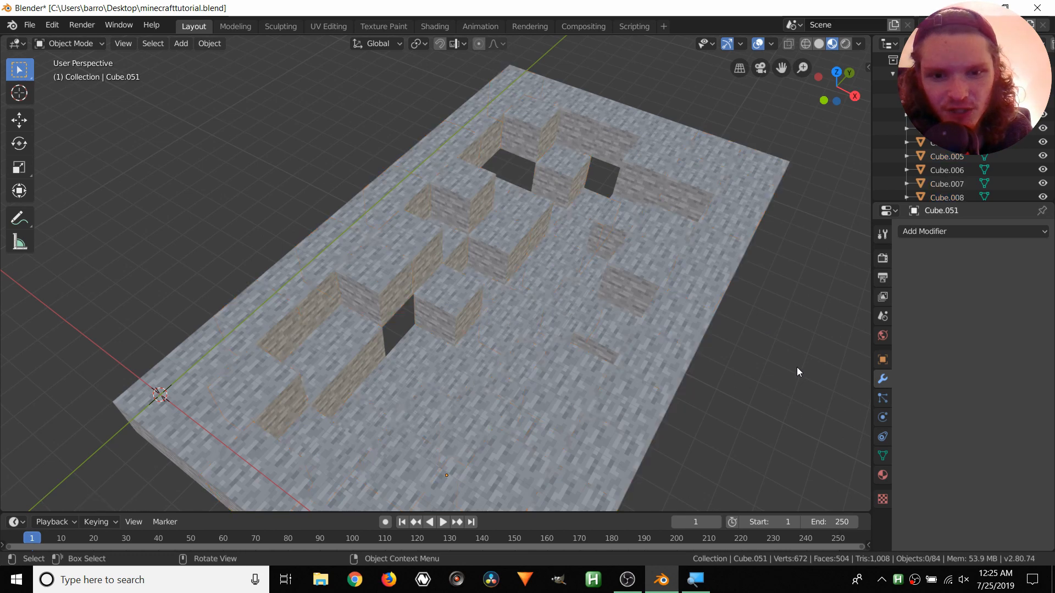
# Select three blocks bordering the gaps at the pit's far end and the block above the gap in its left wall
pyautogui.moveTo(506, 294); pyautogui.dragTo(612, 345, button='middle')
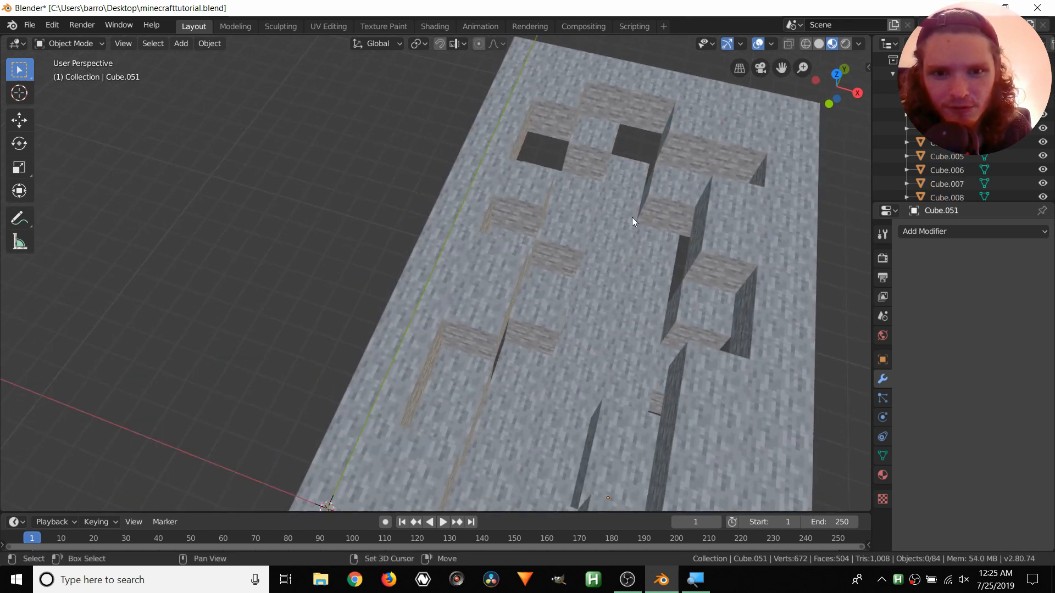
pyautogui.keyDown('shift'); pyautogui.moveTo(631, 216); pyautogui.dragTo(554, 236, button='middle'); pyautogui.keyUp('shift')
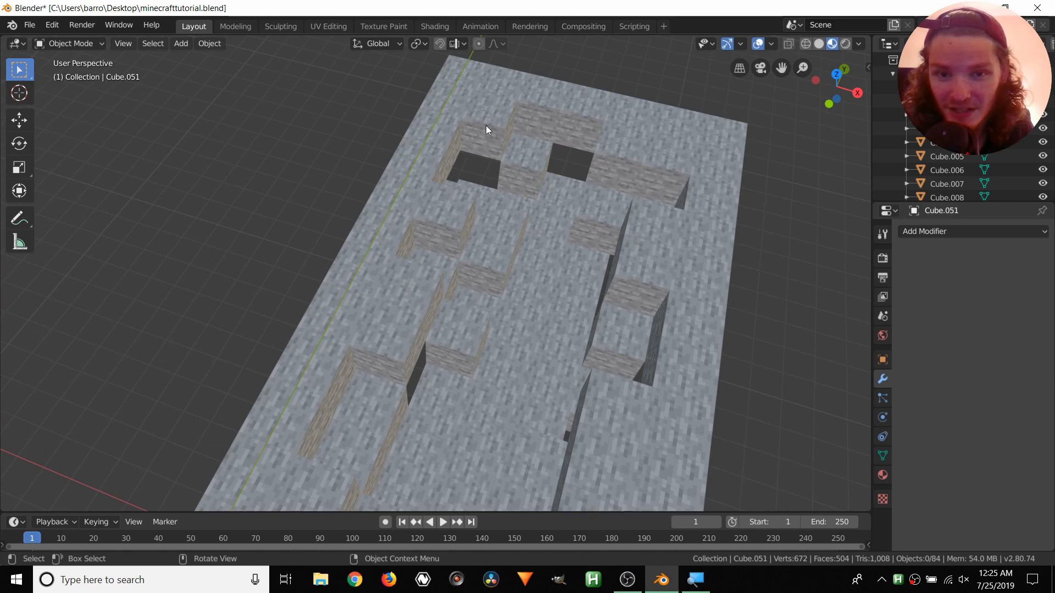
pyautogui.scroll(5, 579, 176)
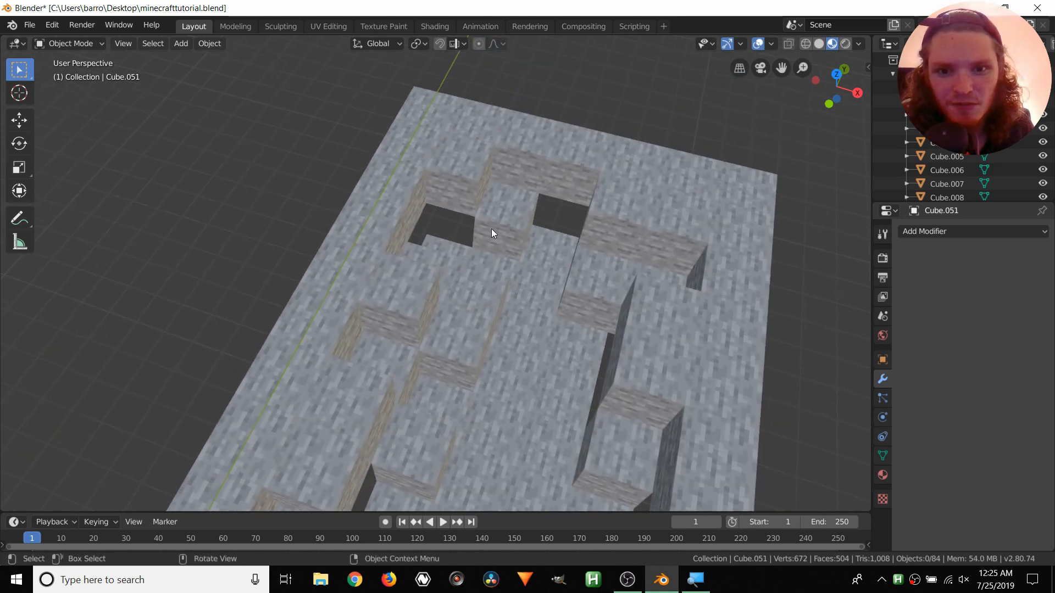
pyautogui.click(474, 137)
pyautogui.keyDown('shift'); pyautogui.moveTo(457, 146); pyautogui.dragTo(405, 194, button='middle'); pyautogui.keyUp('shift')
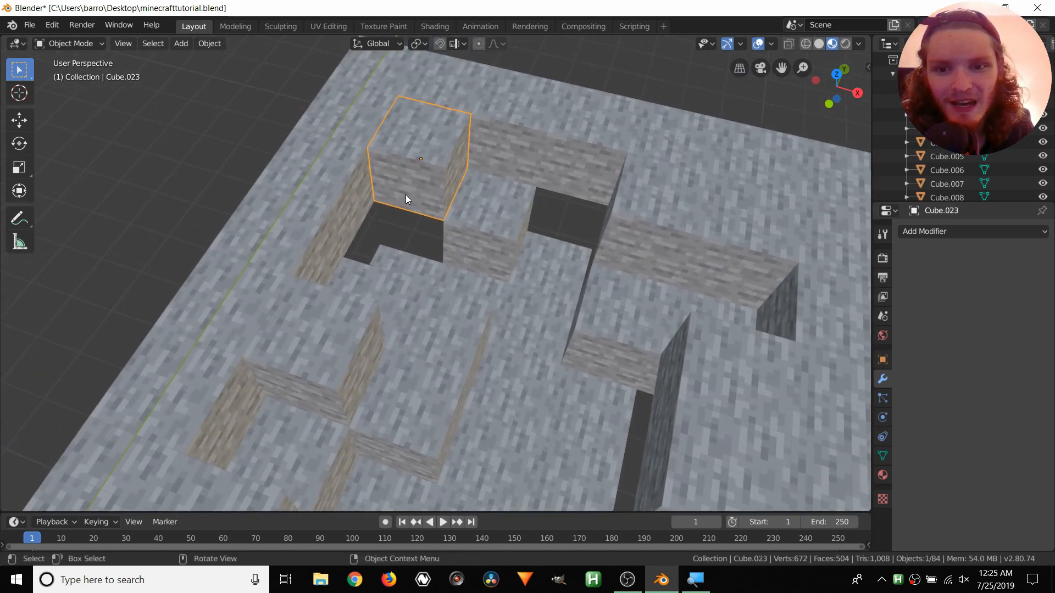
pyautogui.keyDown('shift'); pyautogui.click(549, 152); pyautogui.keyUp('shift')
pyautogui.moveTo(431, 246); pyautogui.dragTo(347, 222, button='middle')
pyautogui.keyDown('shift'); pyautogui.click(394, 161); pyautogui.keyUp('shift')
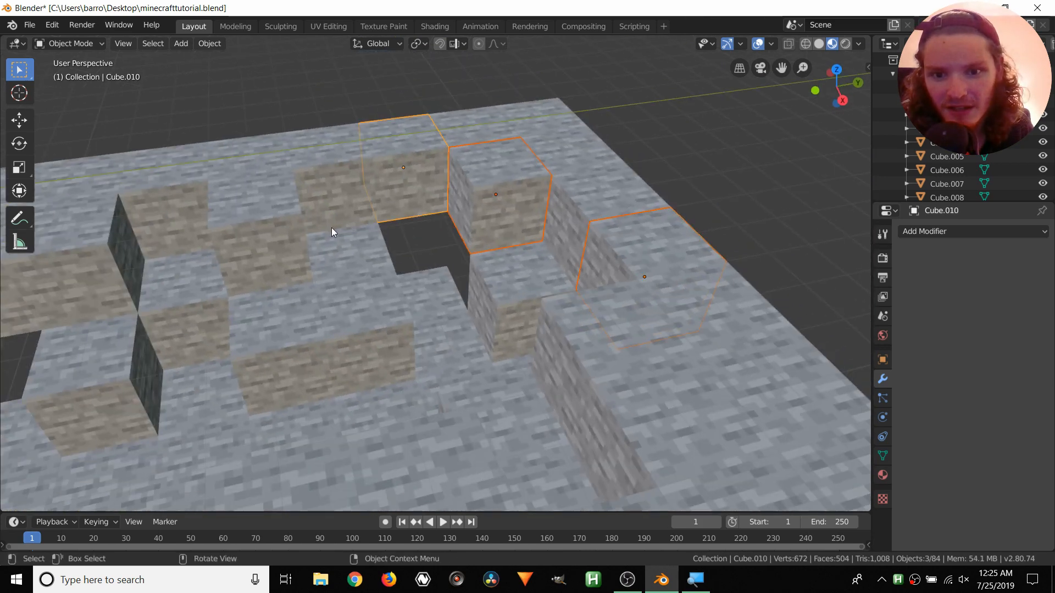
pyautogui.keyDown('shift'); pyautogui.moveTo(250, 236); pyautogui.dragTo(383, 248, button='middle'); pyautogui.keyUp('shift')
pyautogui.keyDown('shift'); pyautogui.click(427, 237); pyautogui.keyUp('shift')
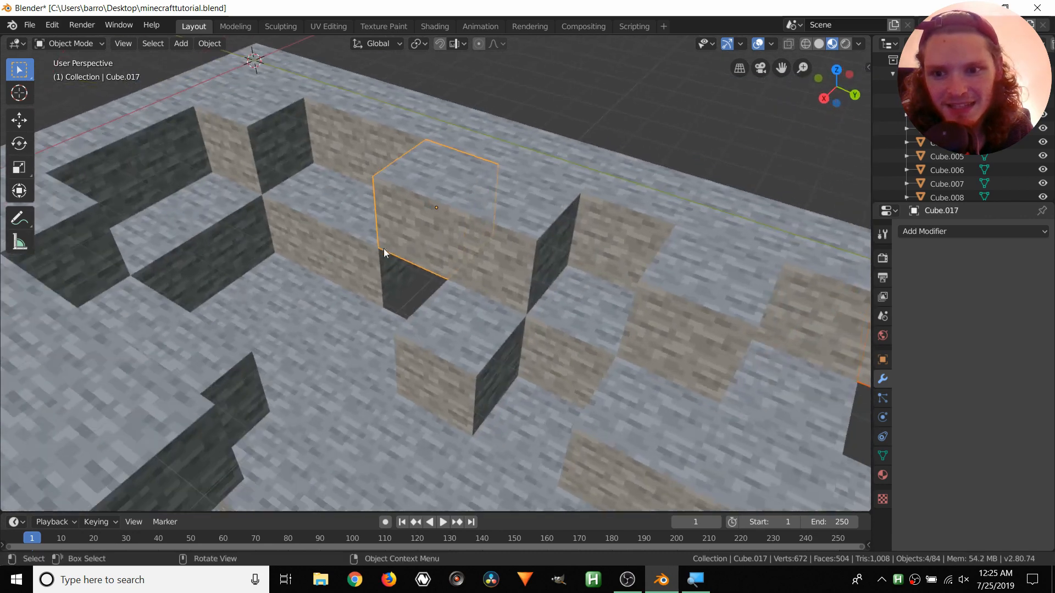
# Add the five blocks above the open gaps along the pit's opposite long wall to the selection
pyautogui.keyDown('shift'); pyautogui.moveTo(283, 221); pyautogui.dragTo(503, 258, button='middle'); pyautogui.keyUp('shift')
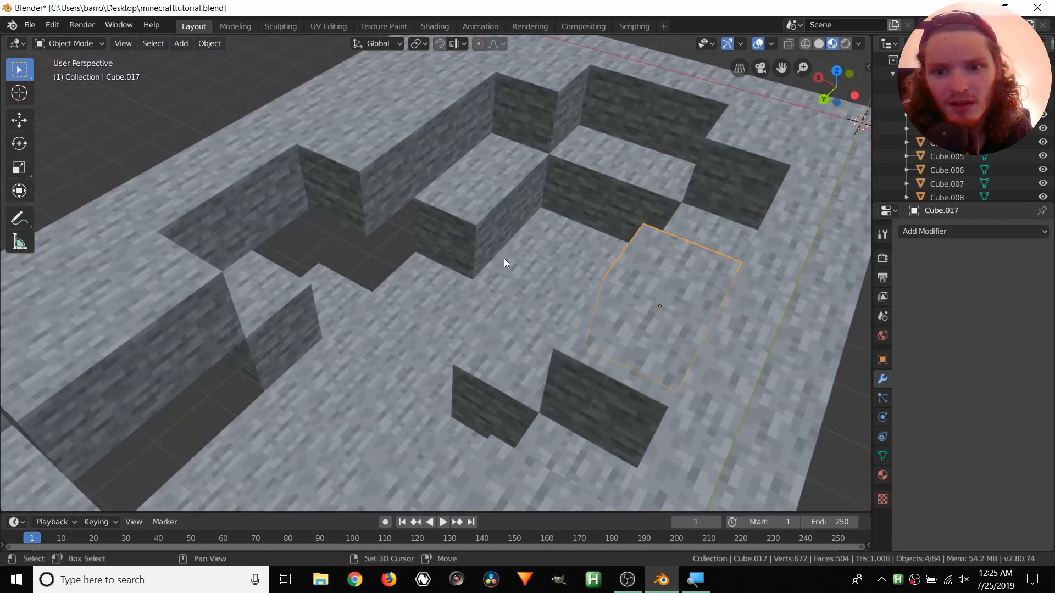
pyautogui.keyDown('shift'); pyautogui.click(379, 187); pyautogui.keyUp('shift')
pyautogui.keyDown('shift'); pyautogui.click(280, 183); pyautogui.keyUp('shift')
pyautogui.scroll(-3, 330, 206)
pyautogui.moveTo(295, 263); pyautogui.dragTo(253, 271, button='middle')
pyautogui.keyDown('shift'); pyautogui.click(282, 305); pyautogui.keyUp('shift')
pyautogui.keyDown('shift'); pyautogui.click(236, 310); pyautogui.keyUp('shift')
pyautogui.keyDown('shift'); pyautogui.click(140, 380); pyautogui.keyUp('shift')
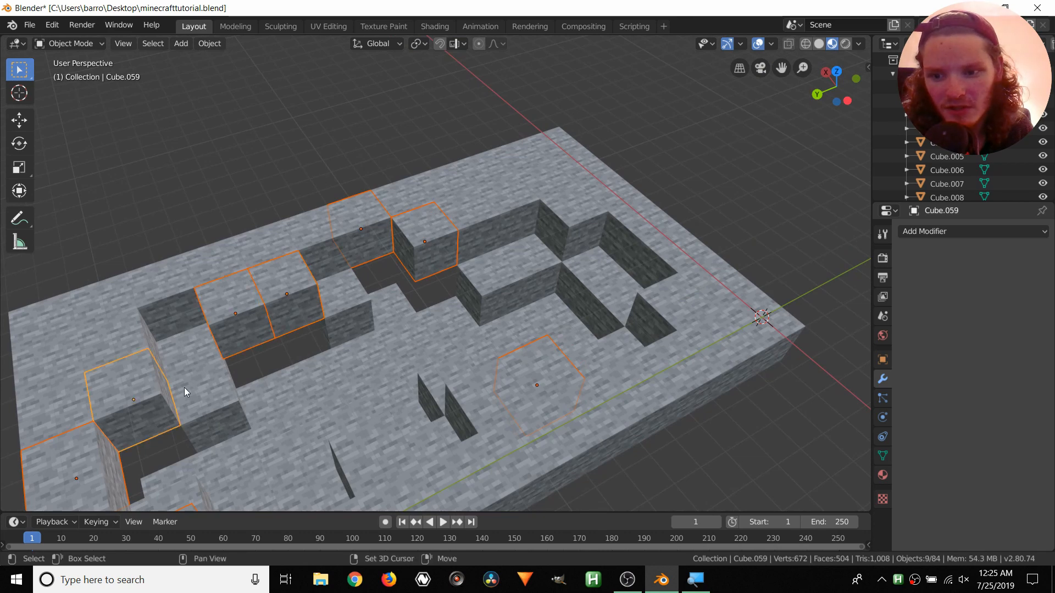
# Duplicate the nine selected blocks one block down along the global Z axis to fill the gaps, and clear the selection
pyautogui.keyDown('shift'); pyautogui.moveTo(183, 387); pyautogui.dragTo(243, 325, button='middle'); pyautogui.keyUp('shift')
pyautogui.hotkey('shift', 'd')
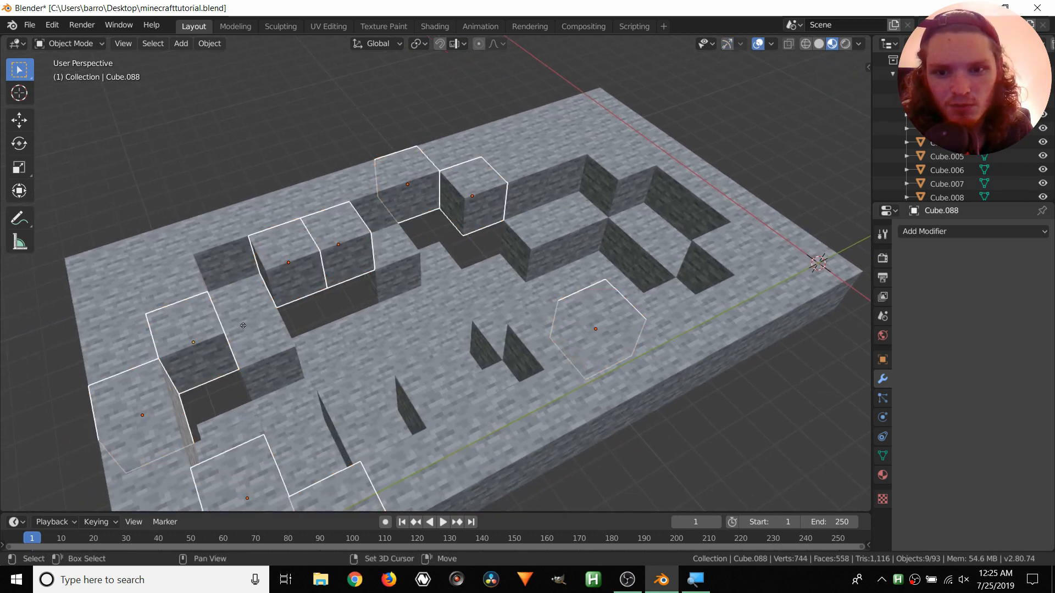
pyautogui.press('z')
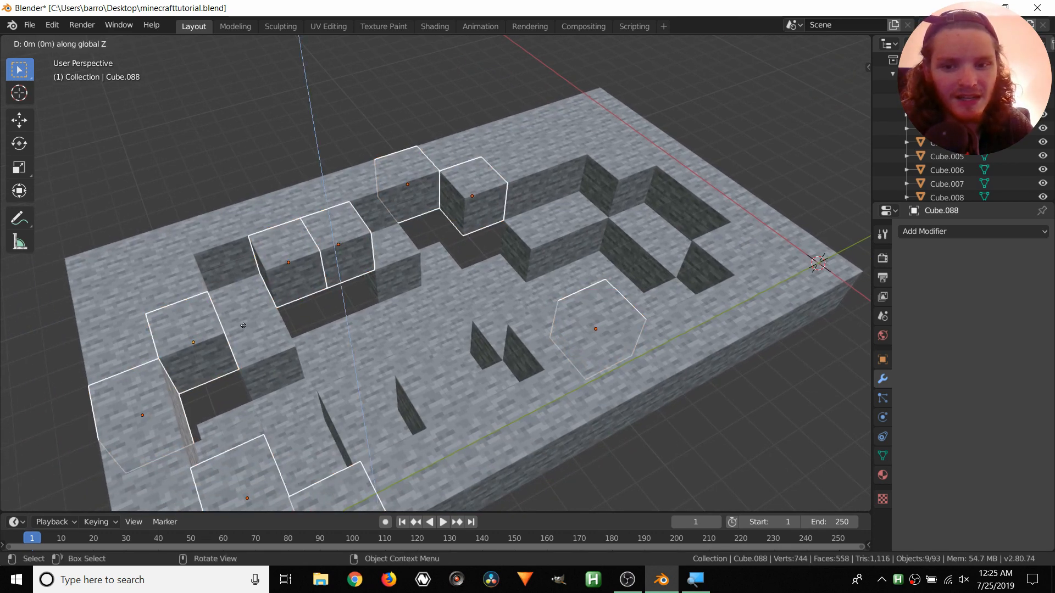
pyautogui.click(243, 328)
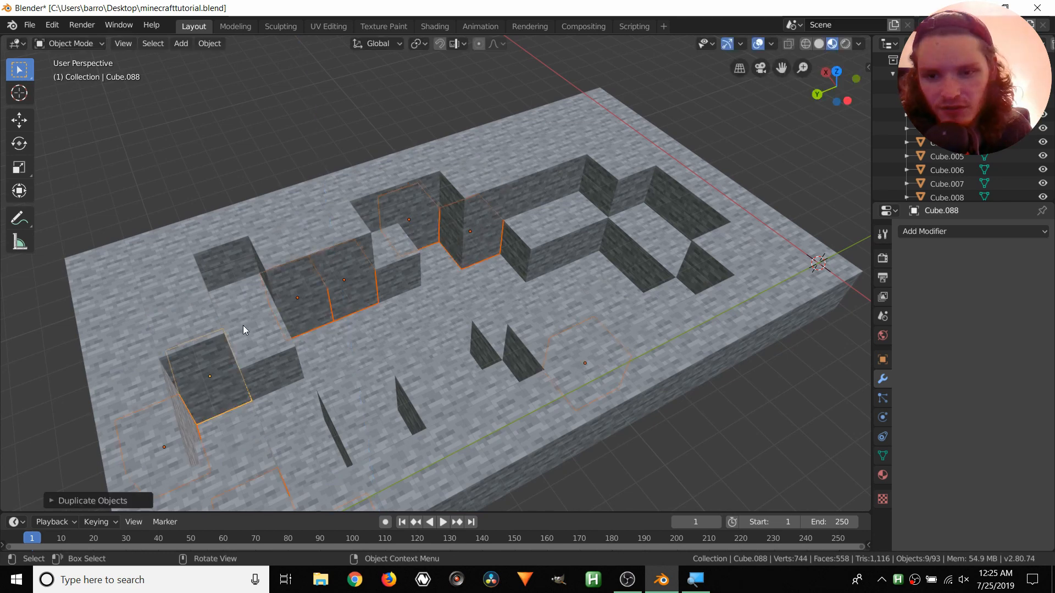
pyautogui.click(210, 134)
# Select a pit-floor block beside the long side wall and three consecutive blocks in the adjacent column, starting alongside it
pyautogui.scroll(-4, 462, 300)
pyautogui.moveTo(523, 320); pyautogui.dragTo(570, 318, button='middle')
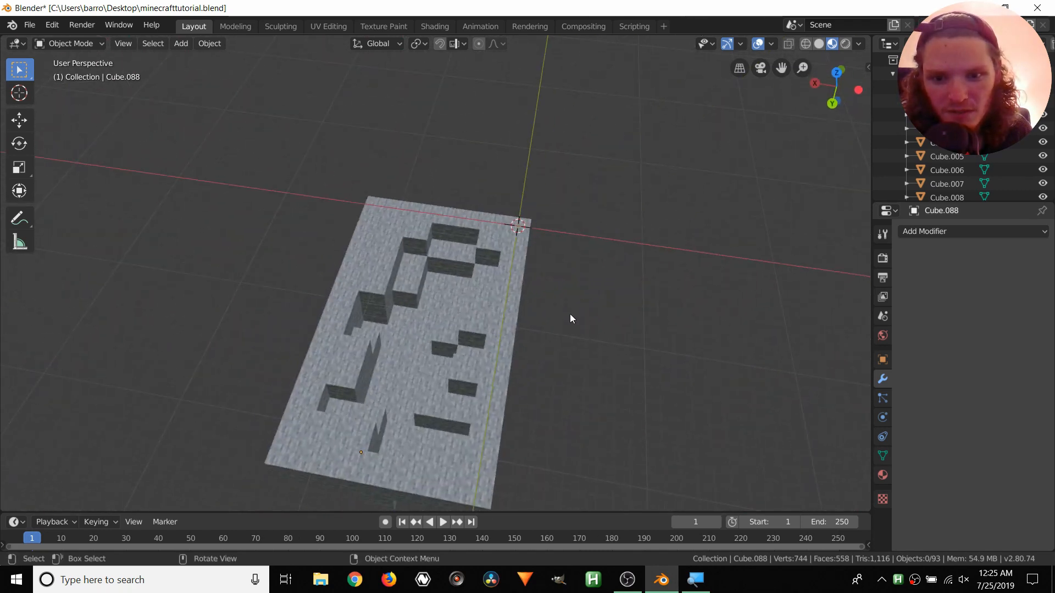
pyautogui.scroll(2, 452, 337)
pyautogui.keyDown('shift'); pyautogui.moveTo(422, 373); pyautogui.dragTo(456, 233, button='middle'); pyautogui.keyUp('shift')
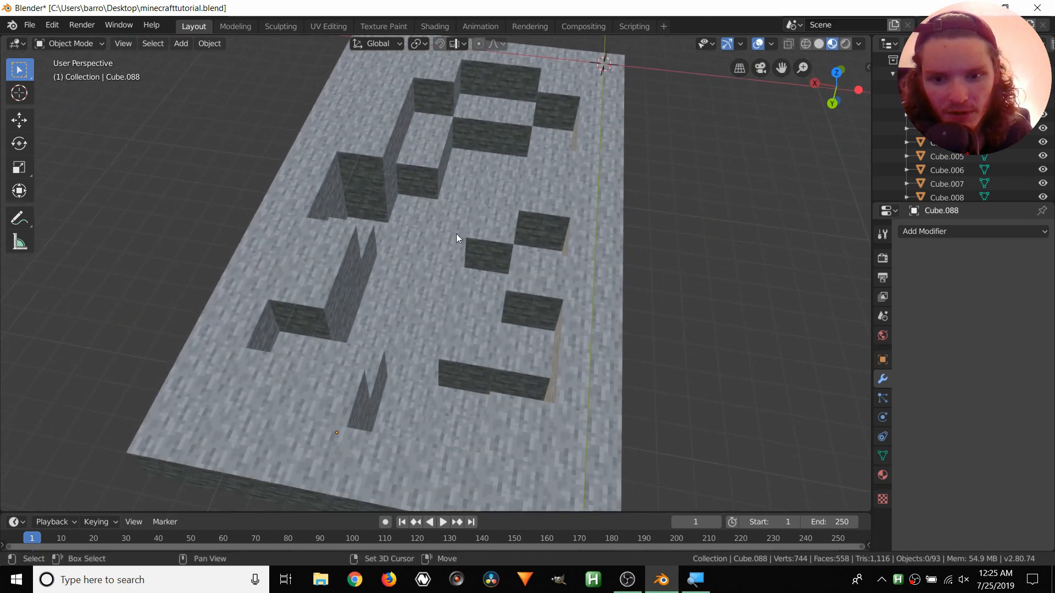
pyautogui.click(381, 275)
pyautogui.moveTo(381, 276); pyautogui.dragTo(419, 306, button='middle')
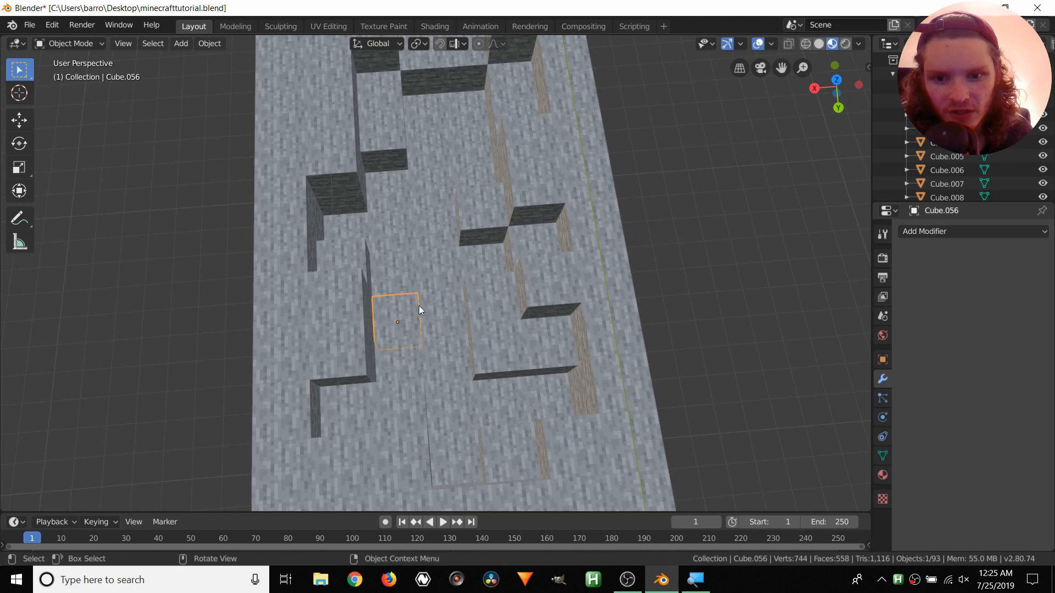
pyautogui.keyDown('shift'); pyautogui.click(449, 390); pyautogui.keyUp('shift')
pyautogui.keyDown('shift'); pyautogui.click(439, 345); pyautogui.keyUp('shift')
pyautogui.keyDown('shift'); pyautogui.click(441, 331); pyautogui.keyUp('shift')
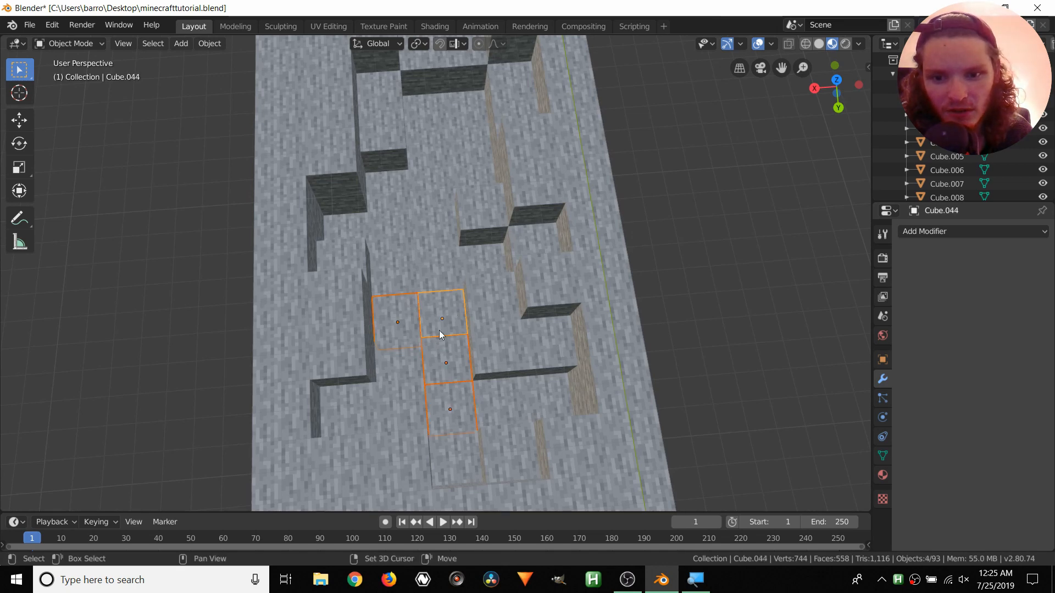
pyautogui.keyDown('shift'); pyautogui.click(404, 377); pyautogui.keyUp('shift')
pyautogui.moveTo(401, 358); pyautogui.dragTo(386, 389, button='middle')
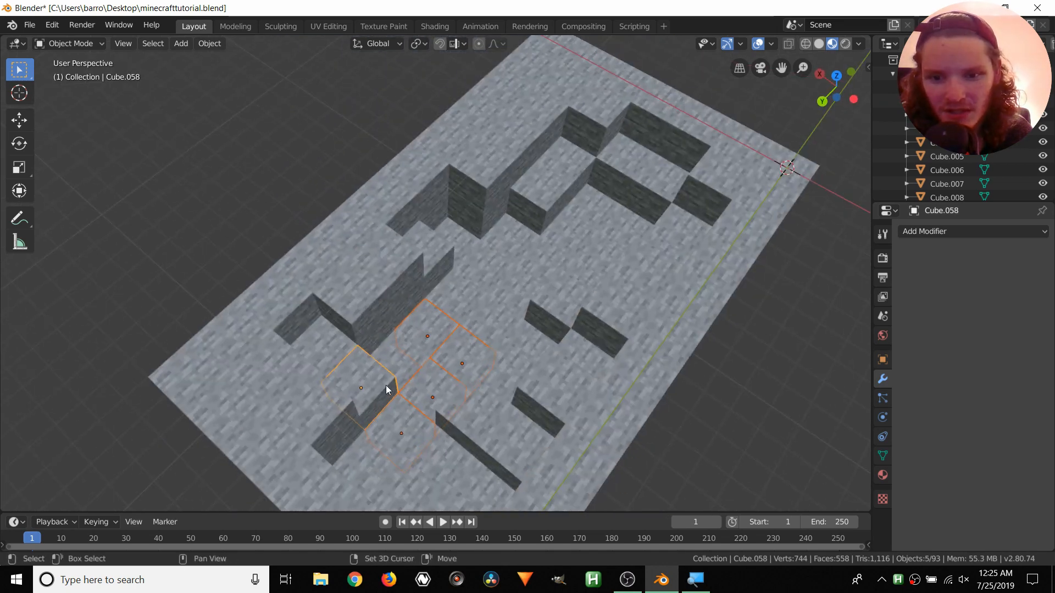
pyautogui.keyDown('shift'); pyautogui.click(359, 378); pyautogui.keyUp('shift')
# Extend the floor selection toward the origin by two more blocks in each of the two columns
pyautogui.moveTo(462, 337); pyautogui.dragTo(483, 312, button='middle')
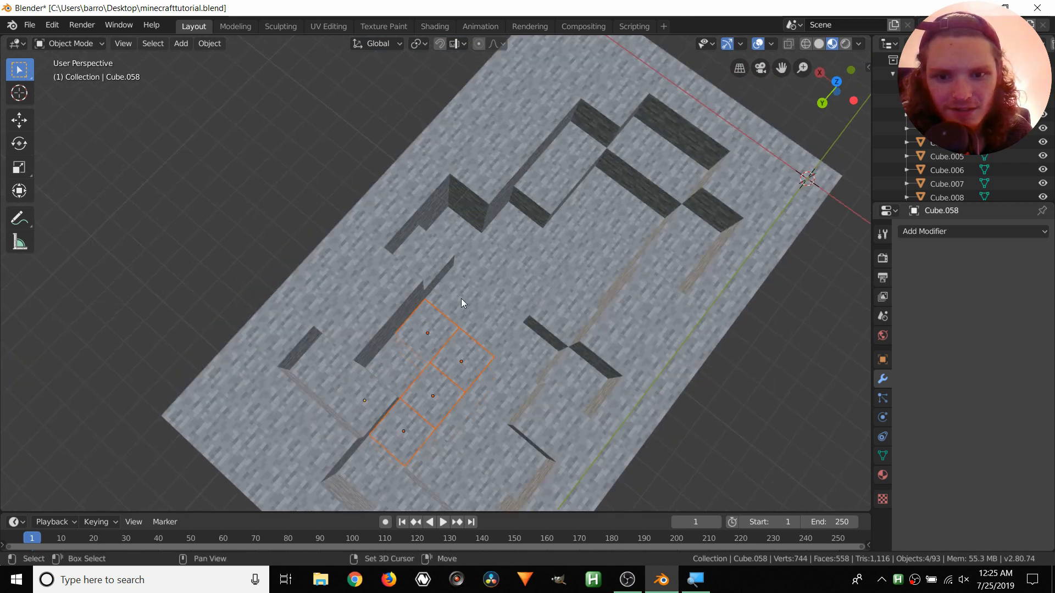
pyautogui.keyDown('shift'); pyautogui.click(460, 300); pyautogui.keyUp('shift')
pyautogui.keyDown('shift'); pyautogui.click(484, 259); pyautogui.keyUp('shift')
pyautogui.keyDown('shift'); pyautogui.click(508, 301); pyautogui.keyUp('shift')
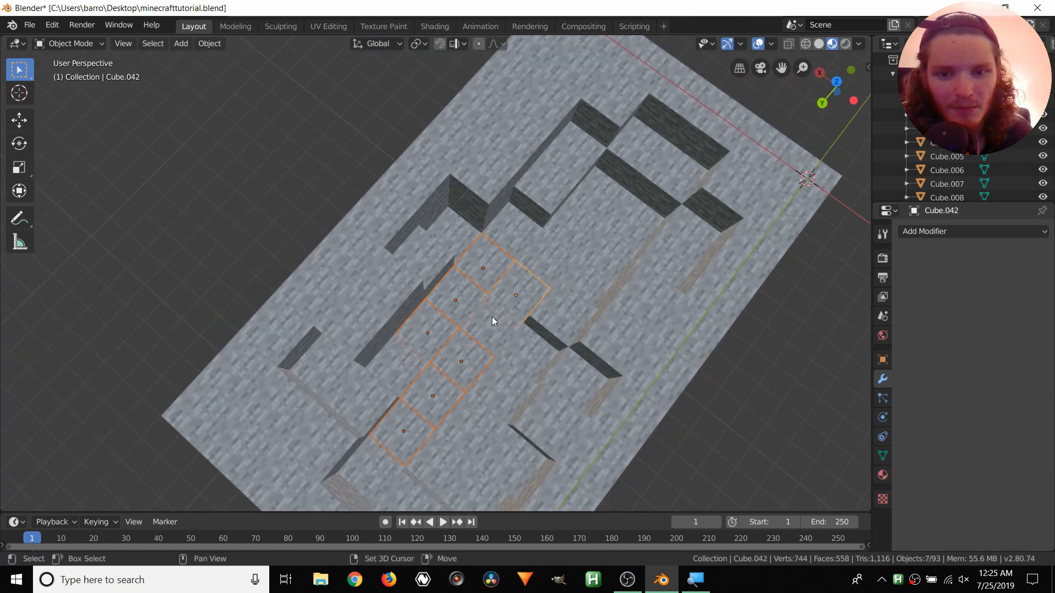
pyautogui.keyDown('shift'); pyautogui.click(492, 321); pyautogui.keyUp('shift')
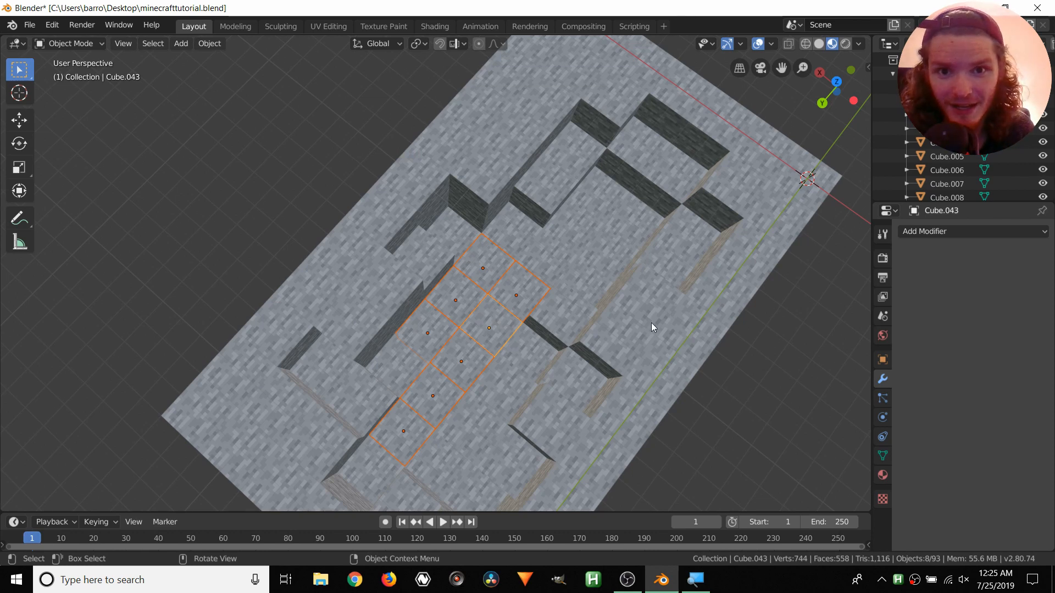
# Add the next block of the second column and two neighbouring blocks in the third column to the selection
pyautogui.keyDown('shift'); pyautogui.moveTo(600, 339); pyautogui.dragTo(520, 285, button='middle'); pyautogui.keyUp('shift')
pyautogui.scroll(2, 520, 285)
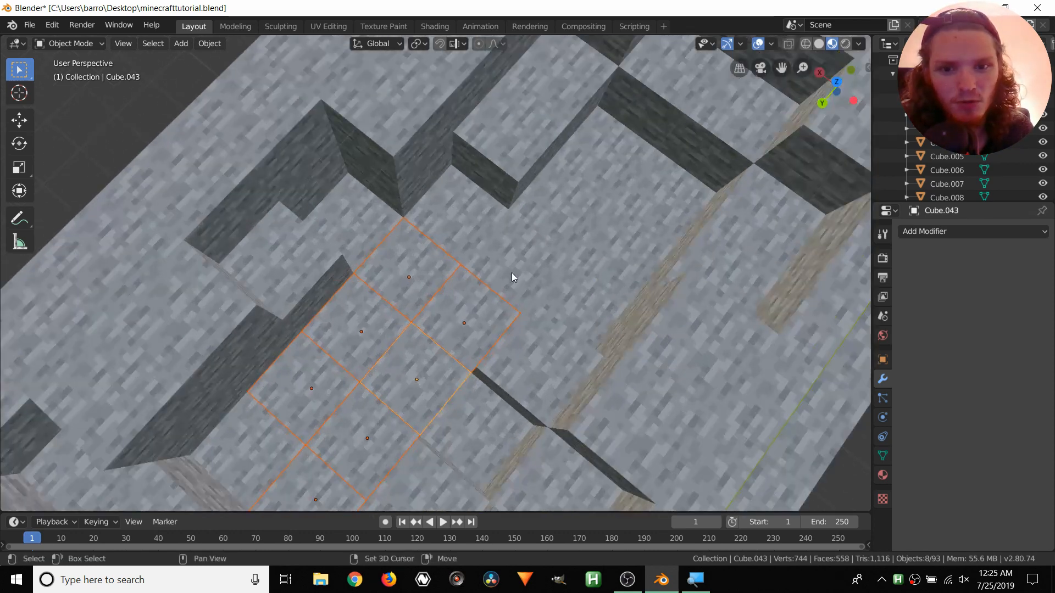
pyautogui.keyDown('shift'); pyautogui.click(512, 269); pyautogui.keyUp('shift')
pyautogui.scroll(3, 542, 219)
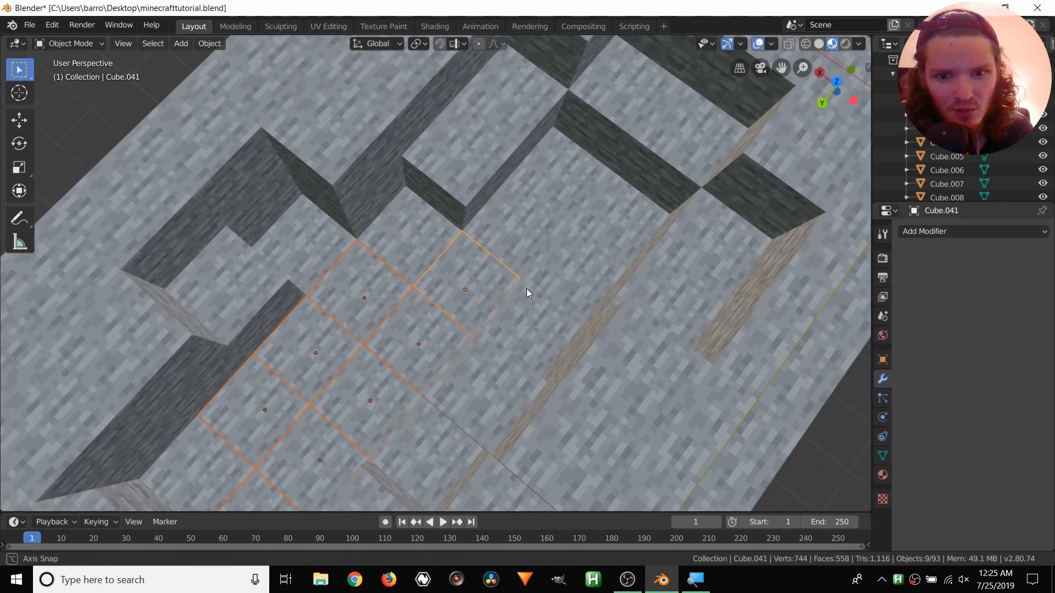
pyautogui.moveTo(526, 288); pyautogui.dragTo(579, 269, button='middle')
pyautogui.keyDown('shift'); pyautogui.click(549, 302); pyautogui.keyUp('shift')
pyautogui.keyDown('shift'); pyautogui.click(542, 254); pyautogui.keyUp('shift')
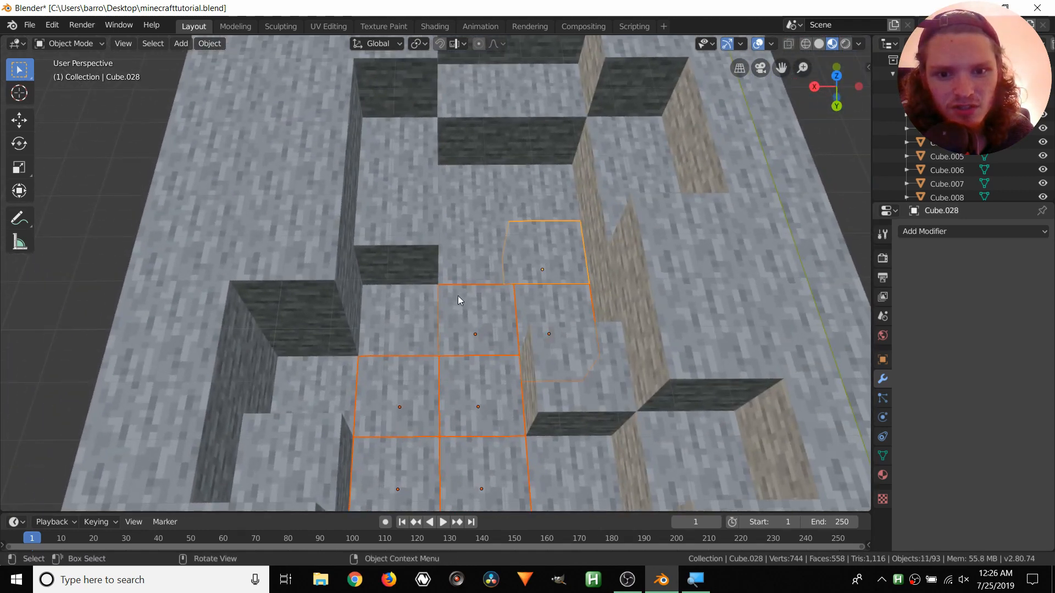
# Deselect the first column's selected block that lies farthest from the origin
pyautogui.scroll(-2, 461, 290)
pyautogui.scroll(1, 476, 273)
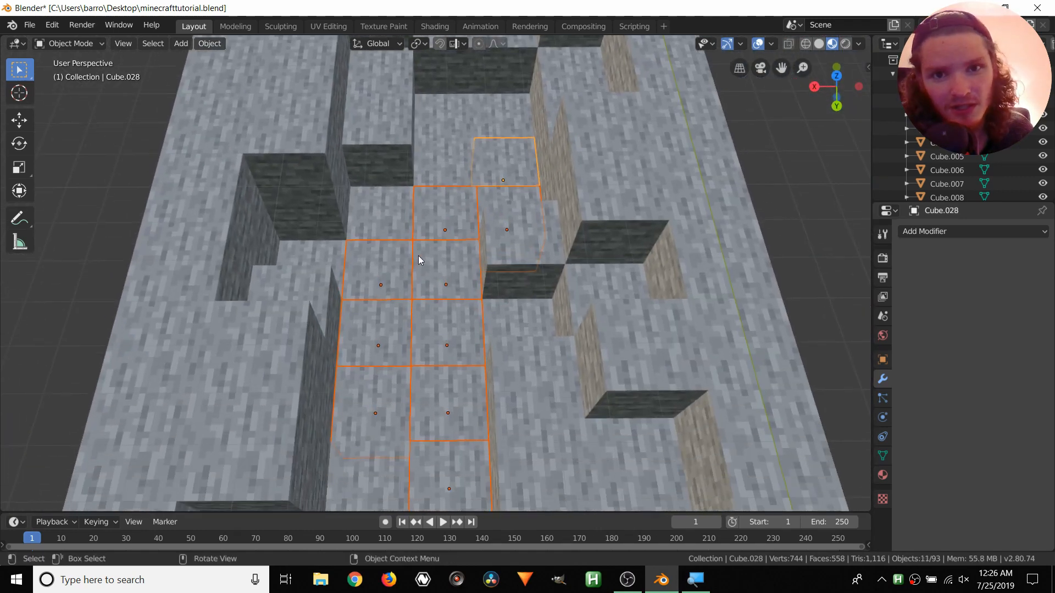
pyautogui.scroll(-2, 417, 256)
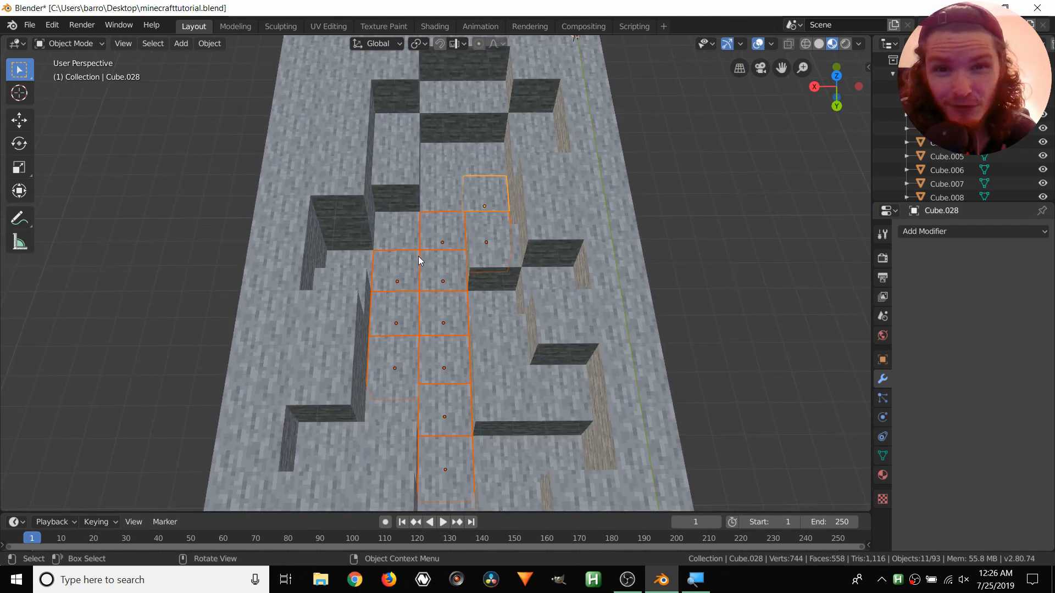
pyautogui.moveTo(460, 237); pyautogui.dragTo(439, 298, button='middle')
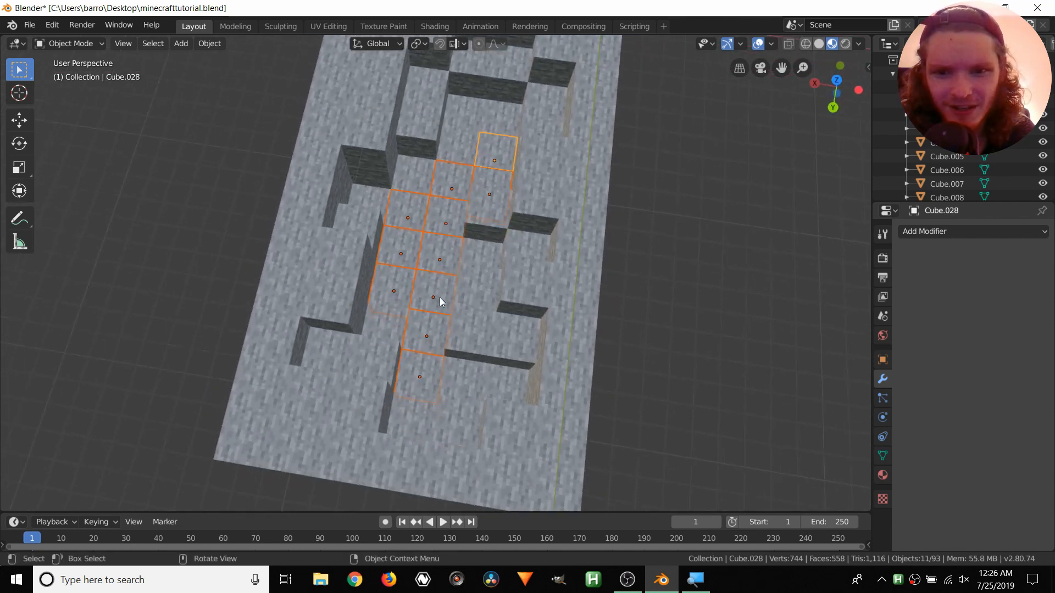
pyautogui.scroll(2, 409, 249)
pyautogui.keyDown('shift'); pyautogui.click(378, 287); pyautogui.keyUp('shift')
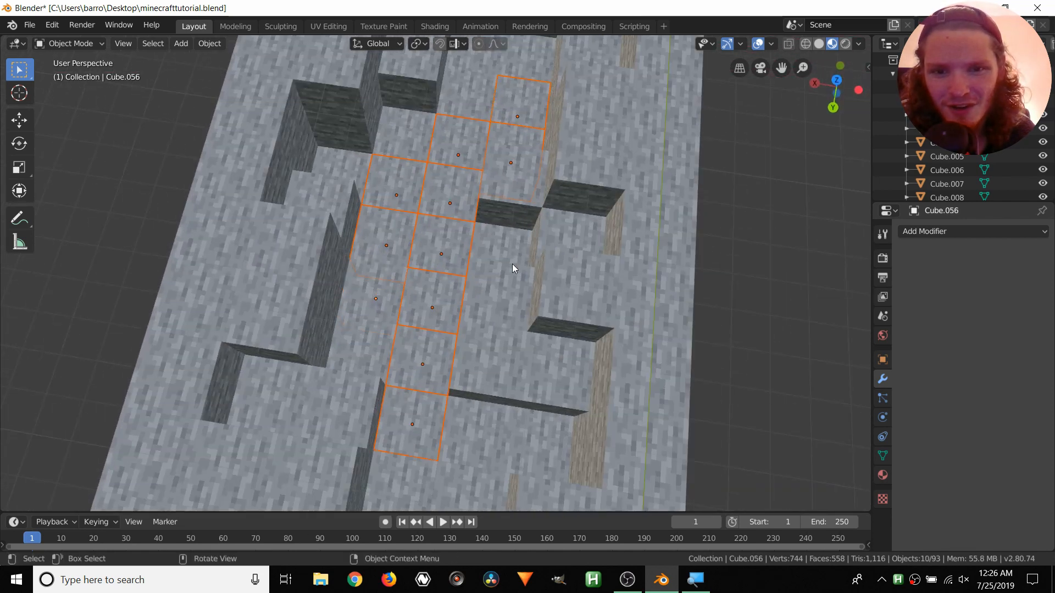
# Move the ten selected floor blocks down one block along the global Z axis
pyautogui.moveTo(512, 264); pyautogui.dragTo(483, 242, button='middle')
pyautogui.press('g')
pyautogui.press('z')
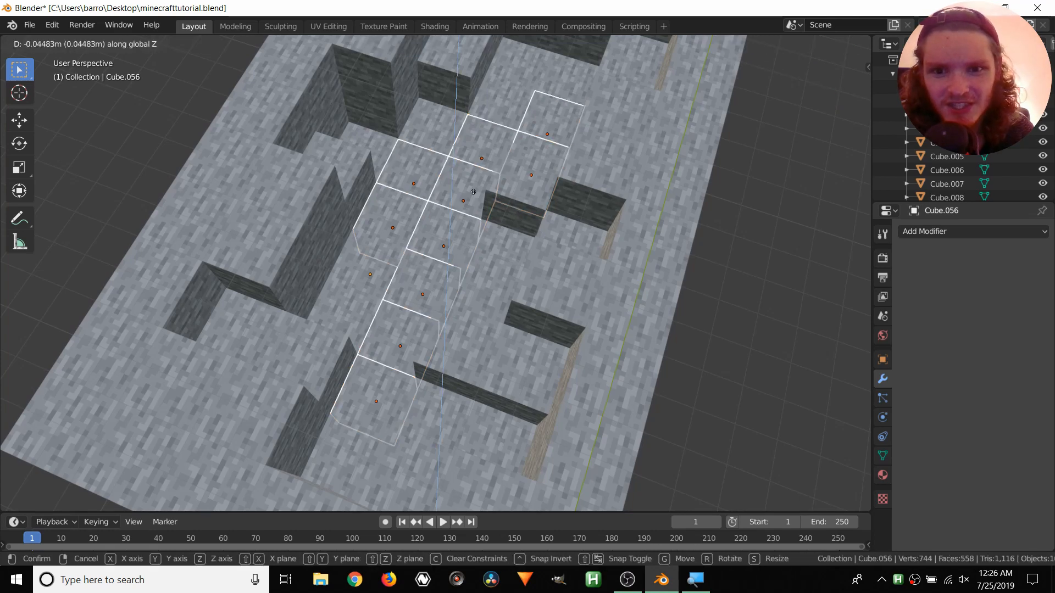
pyautogui.click(476, 196)
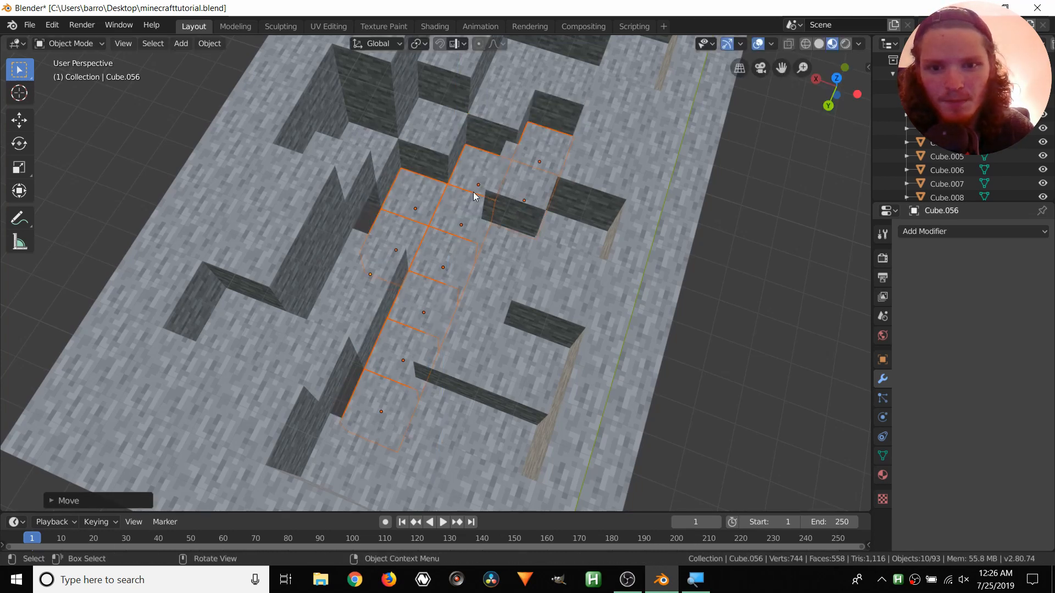
# Select the seven blocks that stand above the open gaps around the newly lowered floor area
pyautogui.moveTo(476, 196); pyautogui.dragTo(360, 196, button='middle')
pyautogui.click(383, 200)
pyautogui.keyDown('shift'); pyautogui.click(281, 89); pyautogui.keyUp('shift')
pyautogui.moveTo(282, 89); pyautogui.dragTo(249, 129, button='middle')
pyautogui.keyDown('shift'); pyautogui.click(252, 129); pyautogui.keyUp('shift')
pyautogui.keyDown('shift'); pyautogui.click(309, 96); pyautogui.keyUp('shift')
pyautogui.moveTo(169, 177); pyautogui.dragTo(353, 193, button='middle')
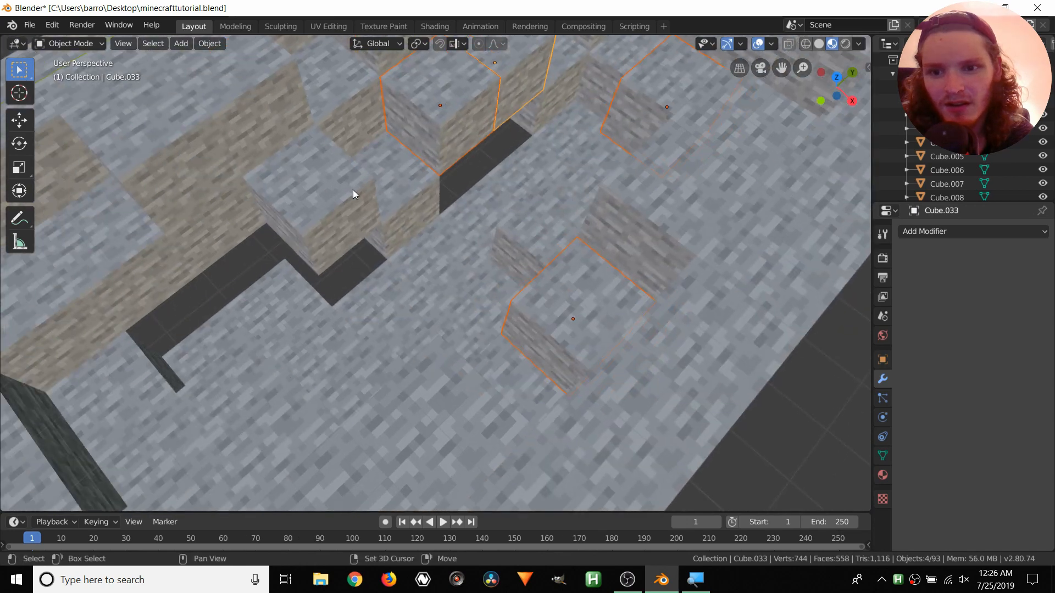
pyautogui.keyDown('shift'); pyautogui.click(354, 193); pyautogui.keyUp('shift')
pyautogui.keyDown('shift'); pyautogui.click(206, 236); pyautogui.keyUp('shift')
pyautogui.keyDown('shift'); pyautogui.click(170, 253); pyautogui.keyUp('shift')
# Duplicate the seven selected blocks 2 m down along the global Z axis to fill the gaps and clear the selection
pyautogui.moveTo(171, 252); pyautogui.dragTo(275, 225, button='middle')
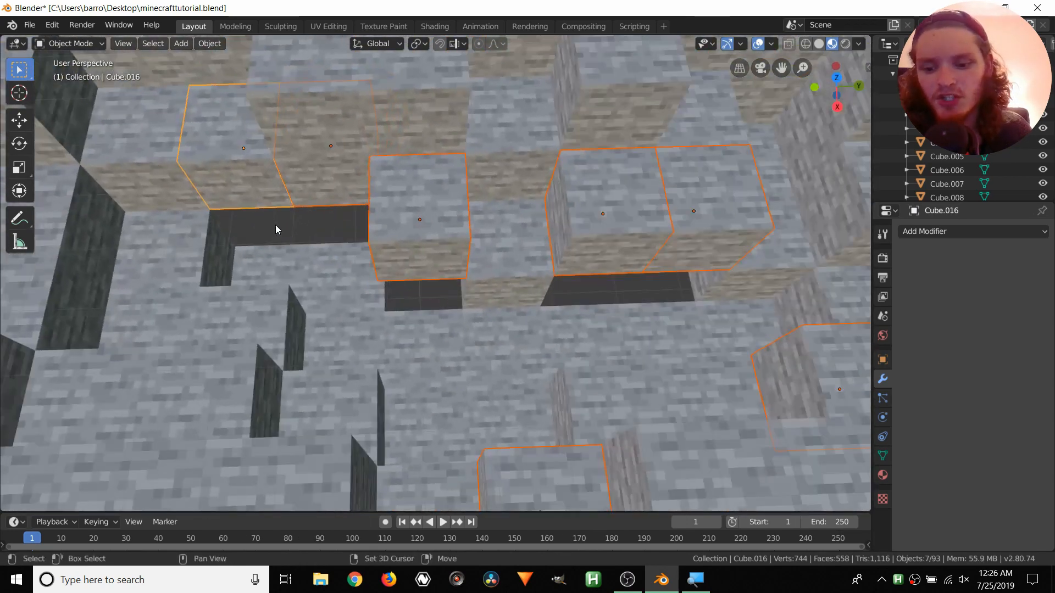
pyautogui.hotkey('shift', 'd')
pyautogui.write('z-2')
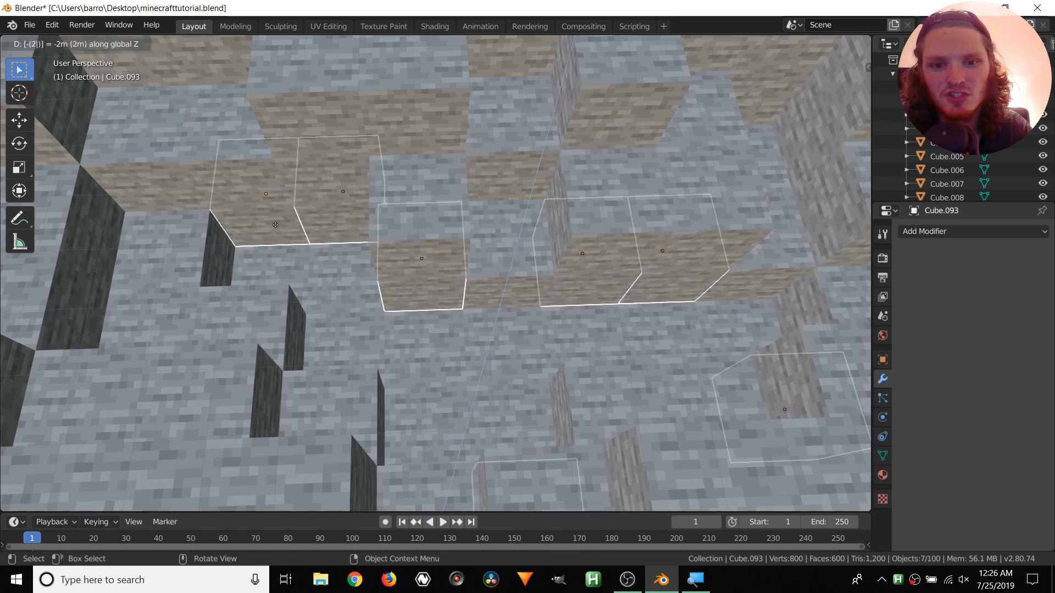
pyautogui.press('Return')
pyautogui.scroll(-1, 275, 225)
pyautogui.scroll(-5, 275, 223)
pyautogui.click(324, 97)
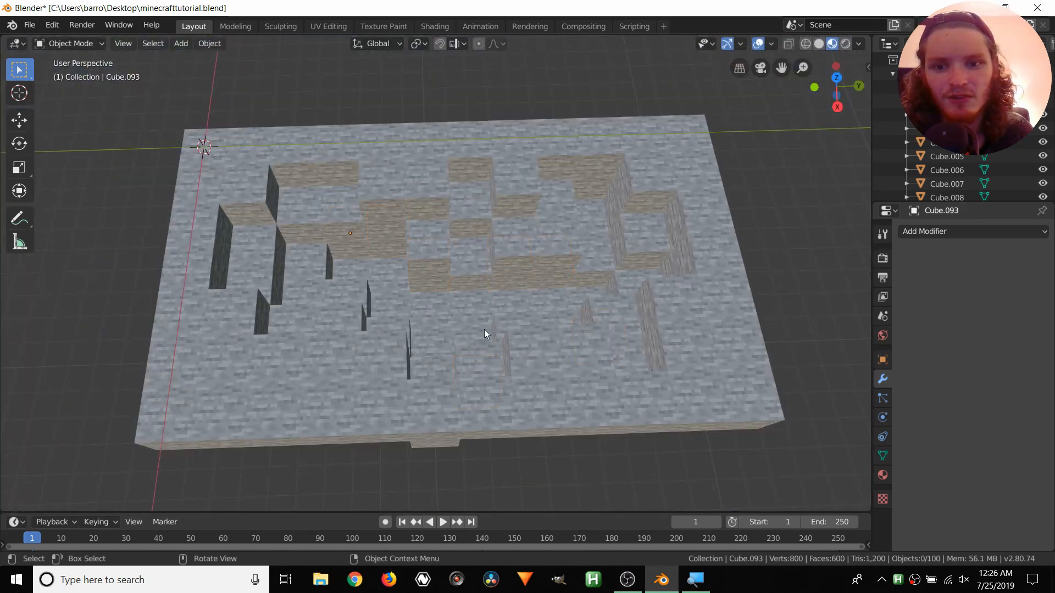
# Lower two adjacent blocks of the pit's central floor strip by 2 m along the global Z axis
pyautogui.moveTo(484, 329); pyautogui.dragTo(434, 319, button='middle')
pyautogui.scroll(5, 435, 318)
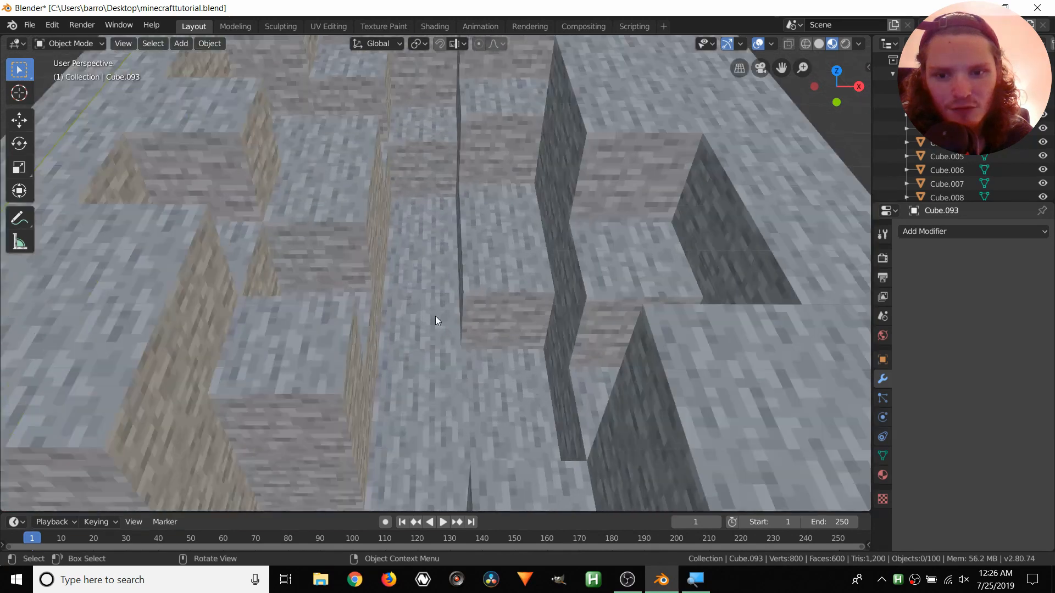
pyautogui.click(433, 319)
pyautogui.scroll(-5, 423, 362)
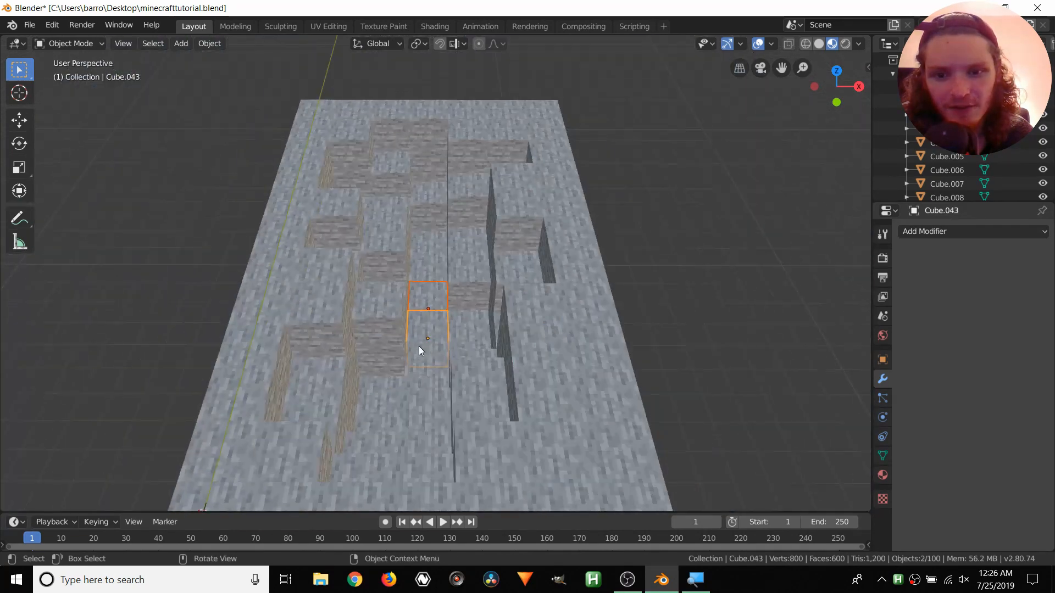
pyautogui.keyDown('shift'); pyautogui.click(413, 337); pyautogui.keyUp('shift')
pyautogui.write('gz')
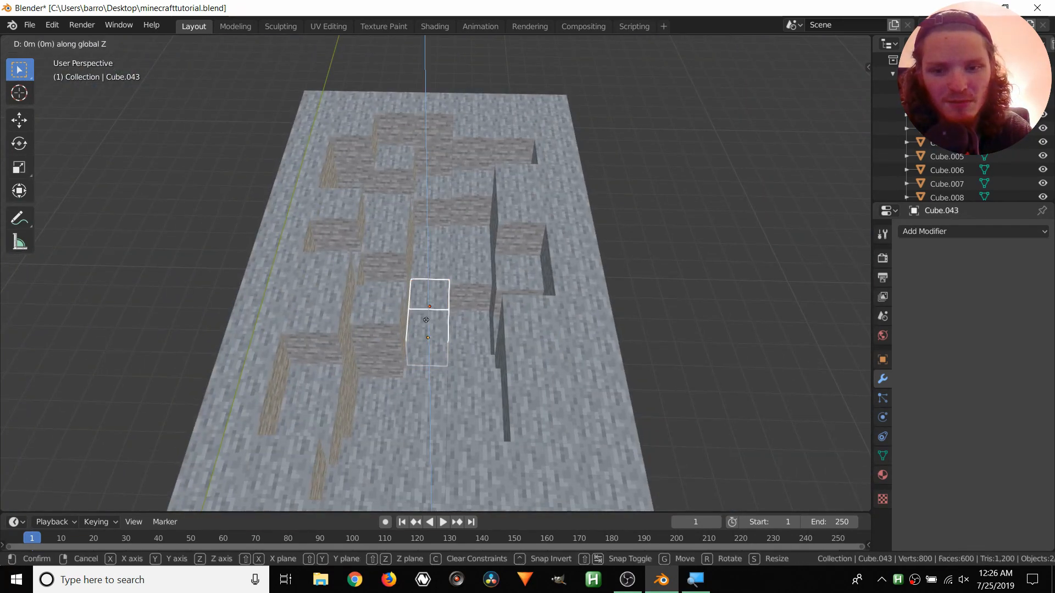
pyautogui.write('-2')
pyautogui.press('Return')
# Duplicate the three blocks bordering the newly lowered floor 2 m down along the global Z axis and clear the selection
pyautogui.scroll(3, 427, 319)
pyautogui.moveTo(427, 319); pyautogui.dragTo(467, 335, button='middle')
pyautogui.click(353, 307)
pyautogui.keyDown('shift'); pyautogui.click(387, 301); pyautogui.keyUp('shift')
pyautogui.keyDown('shift'); pyautogui.click(347, 249); pyautogui.keyUp('shift')
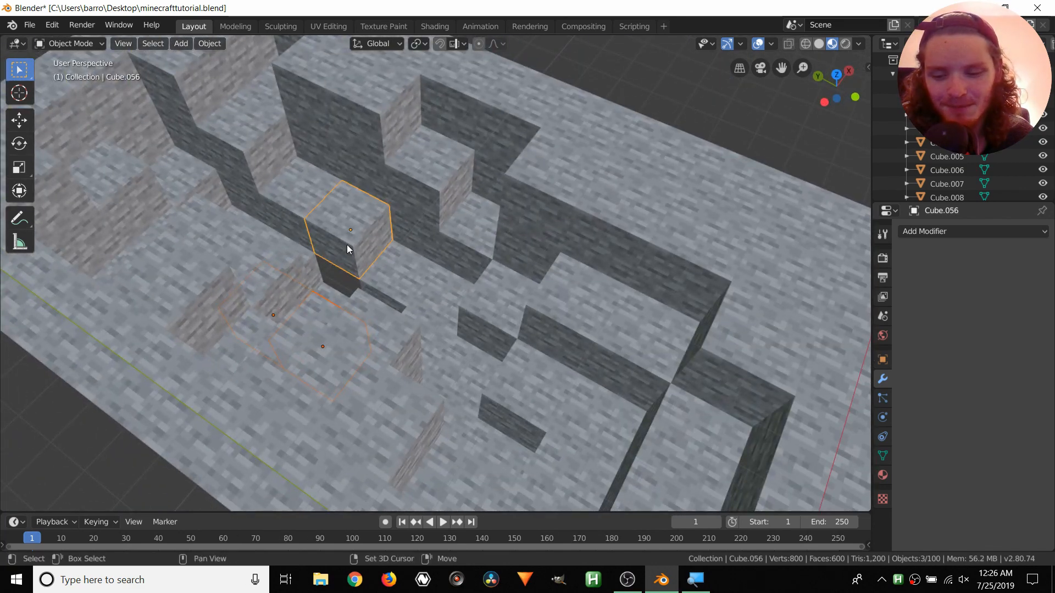
pyautogui.hotkey('shift', 'd')
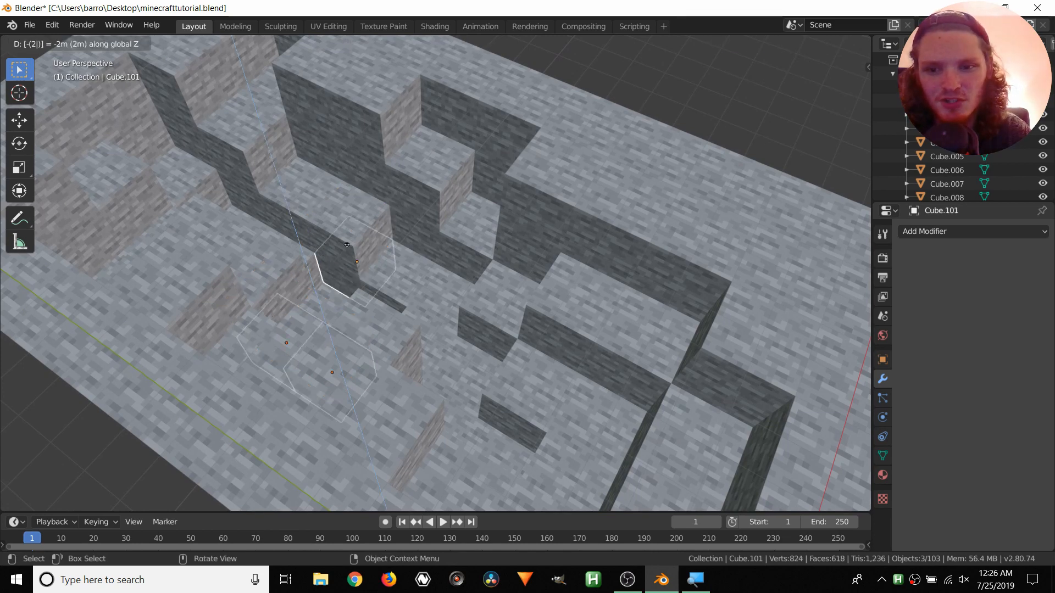
pyautogui.click(347, 245)
pyautogui.click(647, 100)
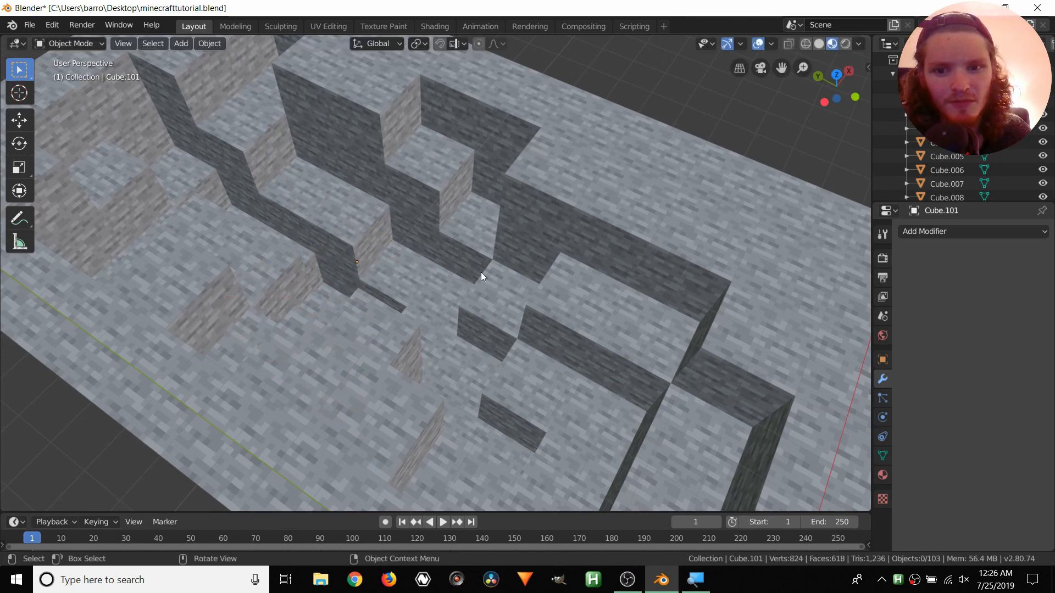
# Save the scene with the finished stepped pit
pyautogui.scroll(-3, 479, 274)
pyautogui.moveTo(407, 391); pyautogui.dragTo(400, 312, button='middle')
pyautogui.scroll(-3, 401, 316)
pyautogui.moveTo(413, 410); pyautogui.dragTo(309, 397, button='middle')
pyautogui.hotkey('ctrl', 's')
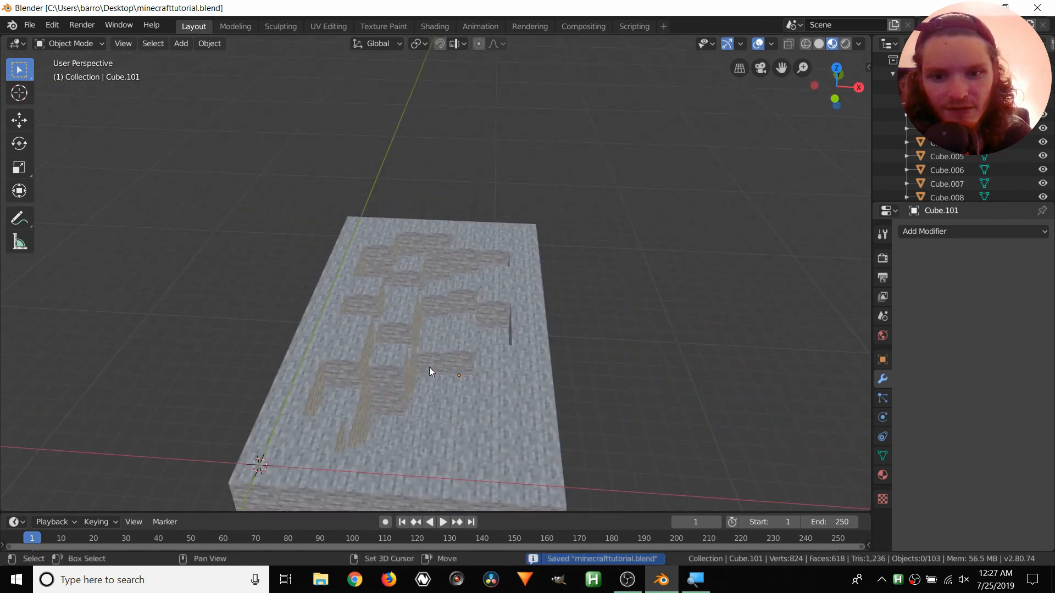
pyautogui.moveTo(429, 368); pyautogui.dragTo(393, 317, button='middle')
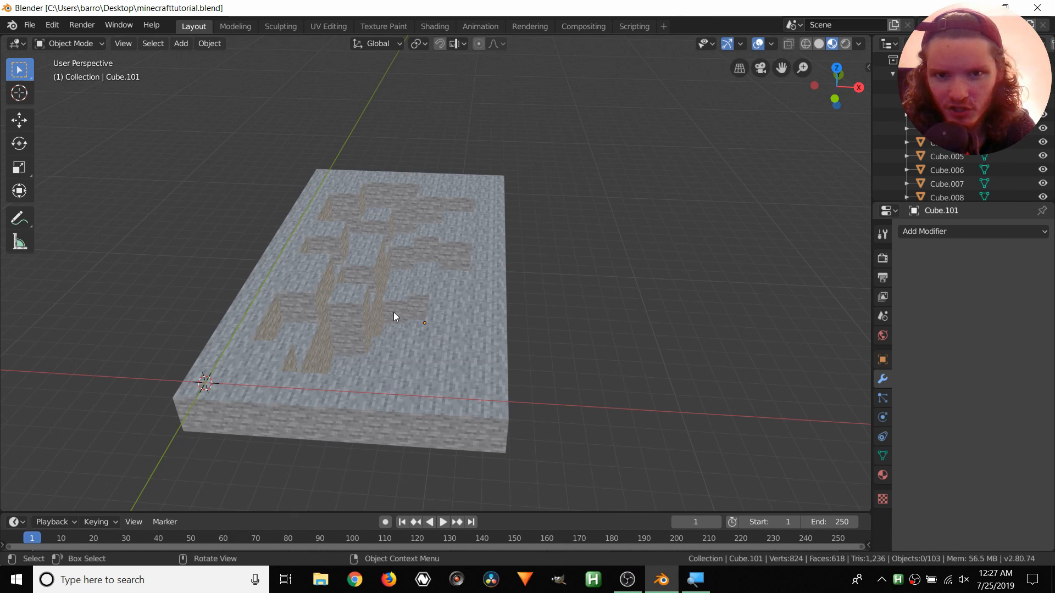
# Select the raised stone block in the middle of the pit and show it in the Shading workspace
pyautogui.click(351, 303)
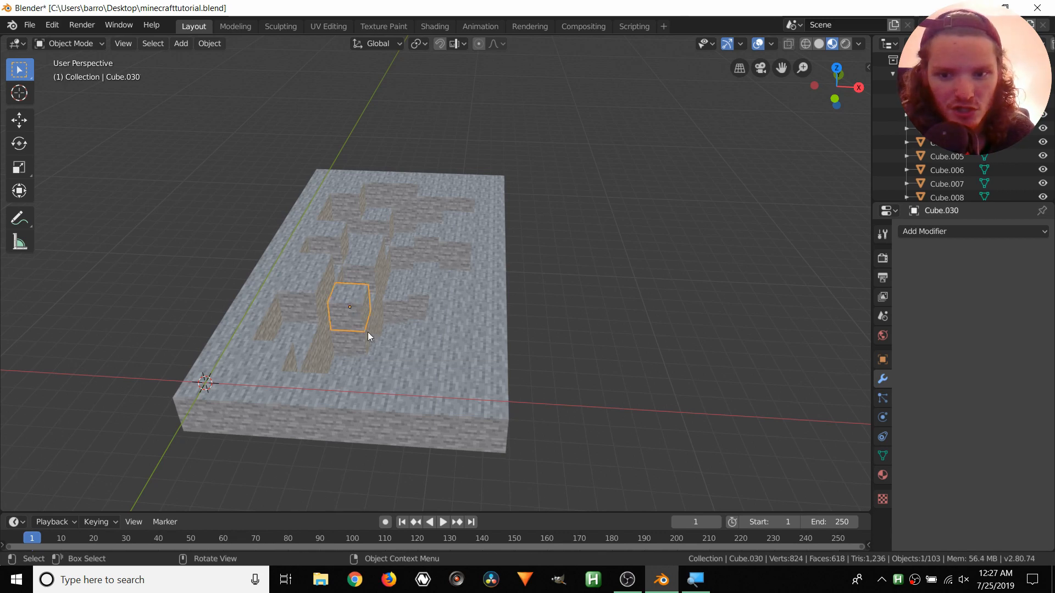
pyautogui.scroll(4, 361, 278)
pyautogui.moveTo(361, 278); pyautogui.dragTo(337, 280, button='middle')
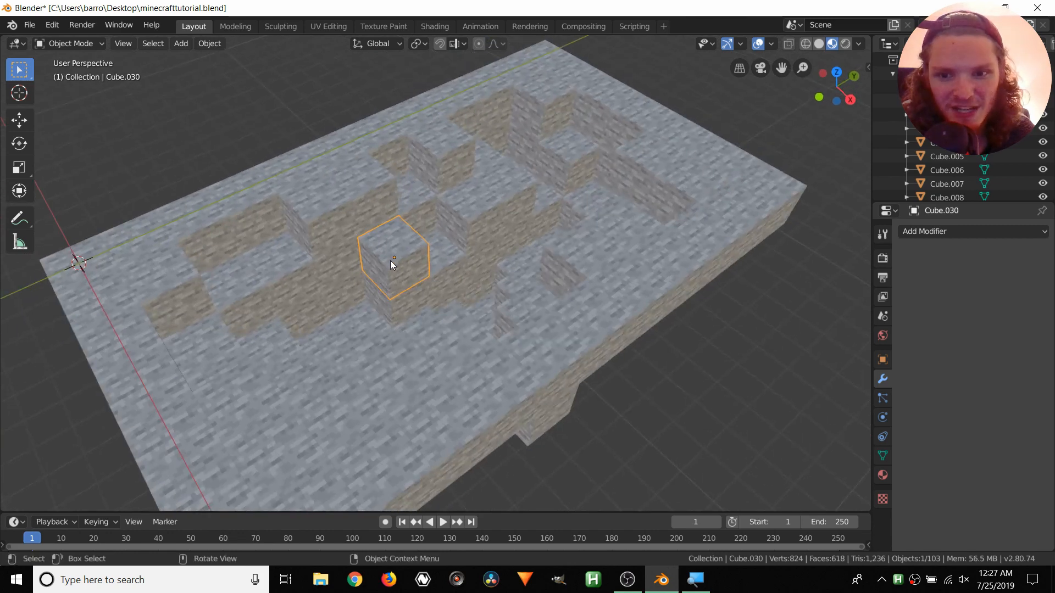
pyautogui.scroll(1, 390, 262)
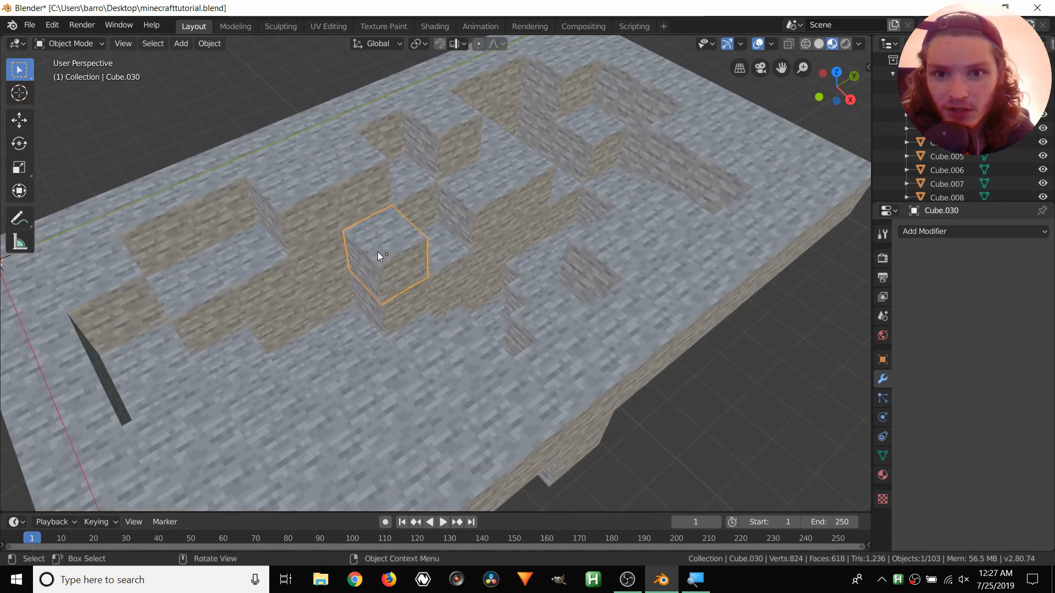
pyautogui.click(433, 26)
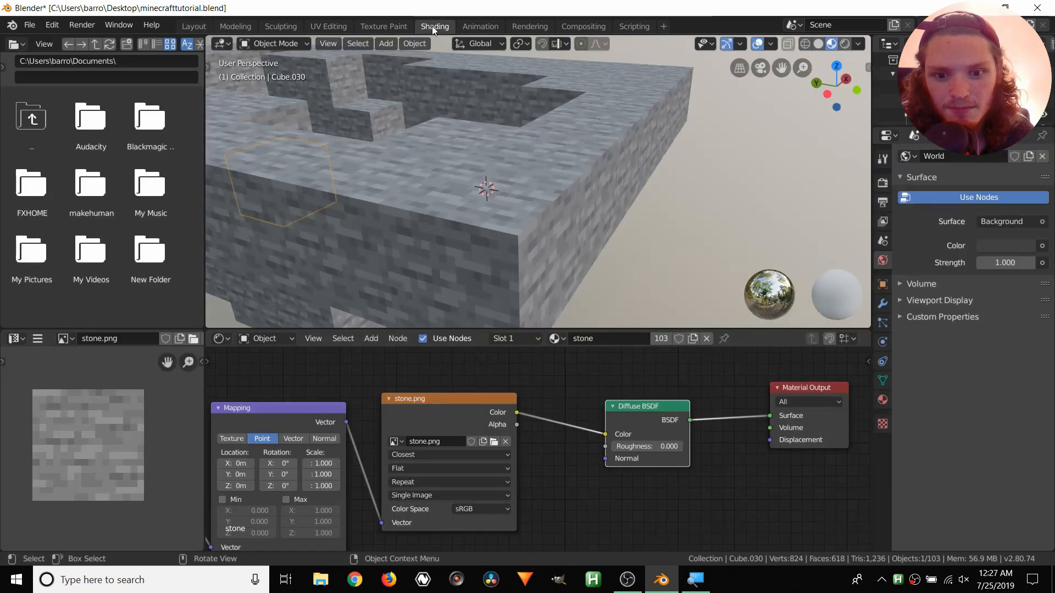
pyautogui.scroll(-5, 385, 137)
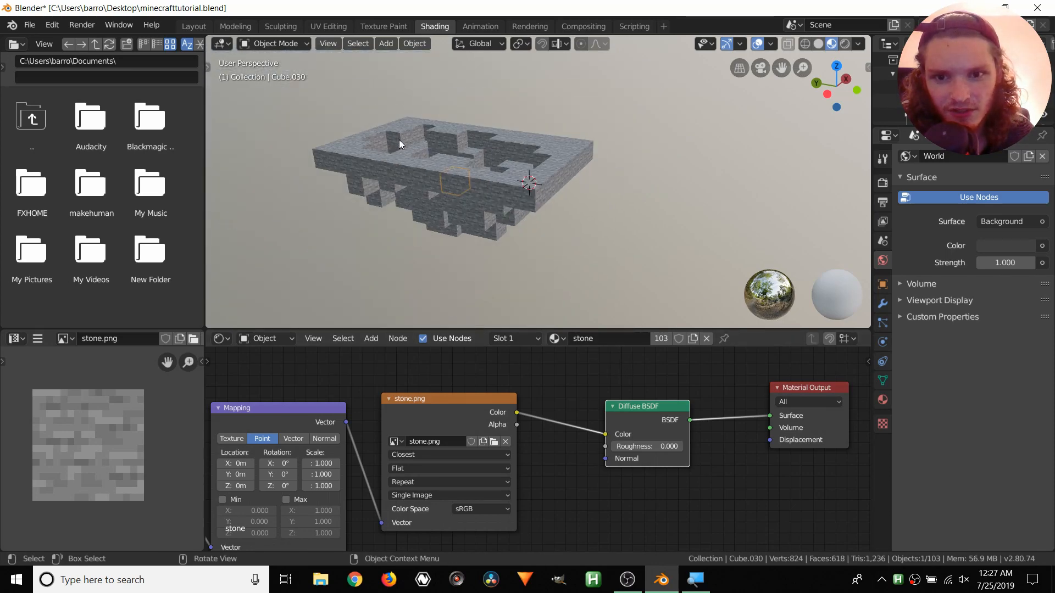
pyautogui.moveTo(399, 140); pyautogui.dragTo(589, 212, button='middle')
pyautogui.scroll(2, 481, 221)
pyautogui.scroll(2, 469, 255)
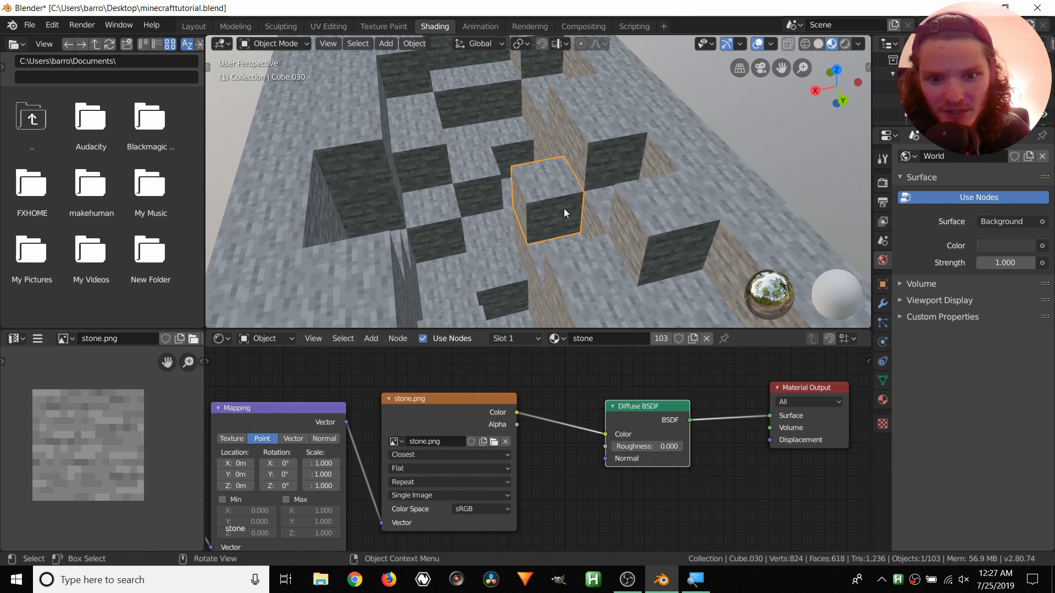
# Make a separate copy of the stone material for the selected block and name it dirt
pyautogui.click(661, 339)
pyautogui.moveTo(549, 203); pyautogui.dragTo(513, 197, button='middle')
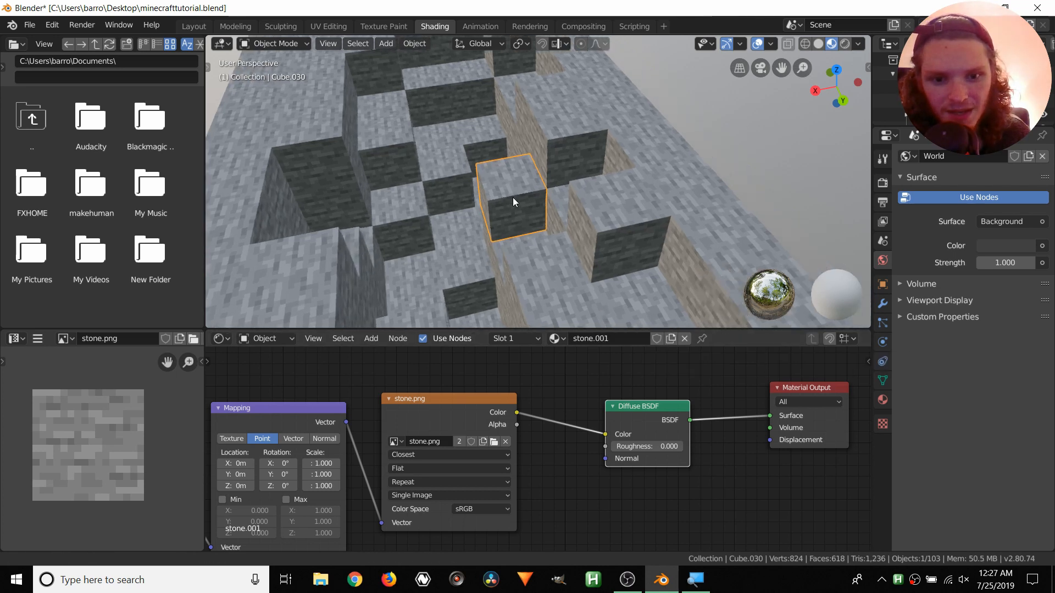
pyautogui.doubleClick(604, 339)
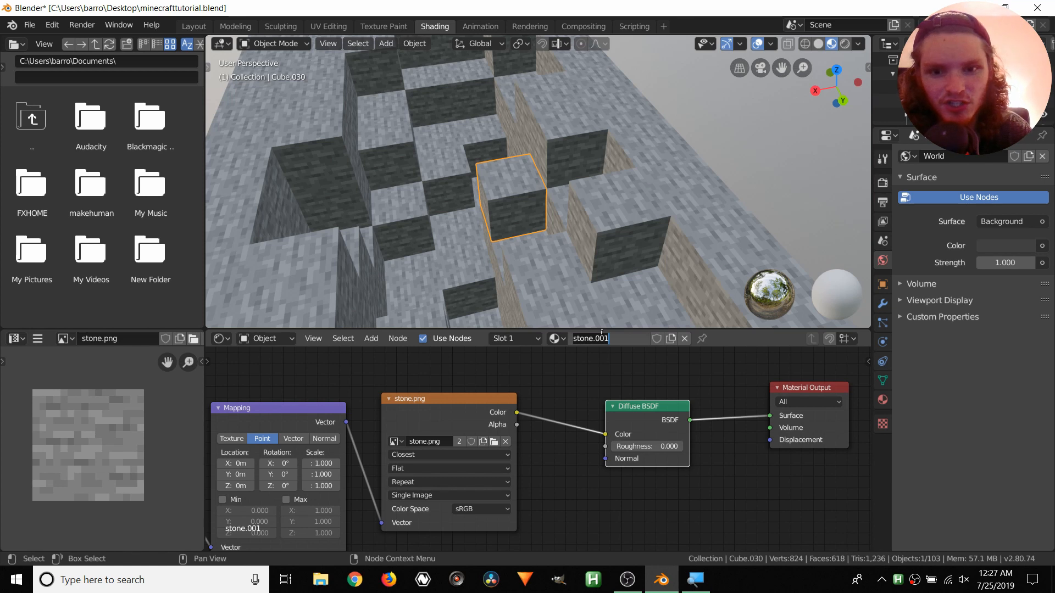
pyautogui.write('dirt')
pyautogui.press('Return')
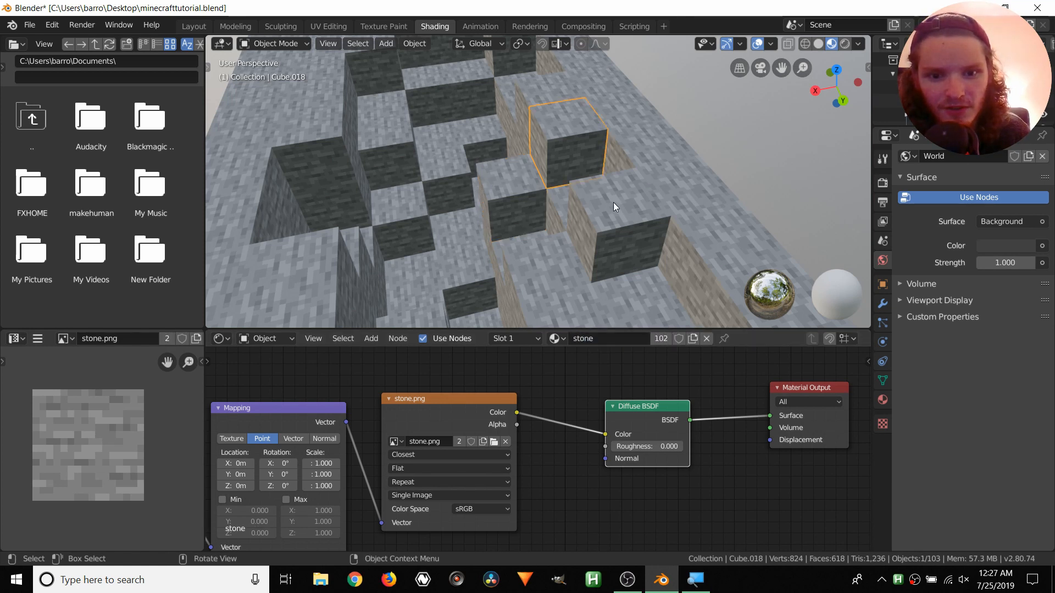
# Look over the dirt material's node chain and save the file
pyautogui.scroll(2, 517, 242)
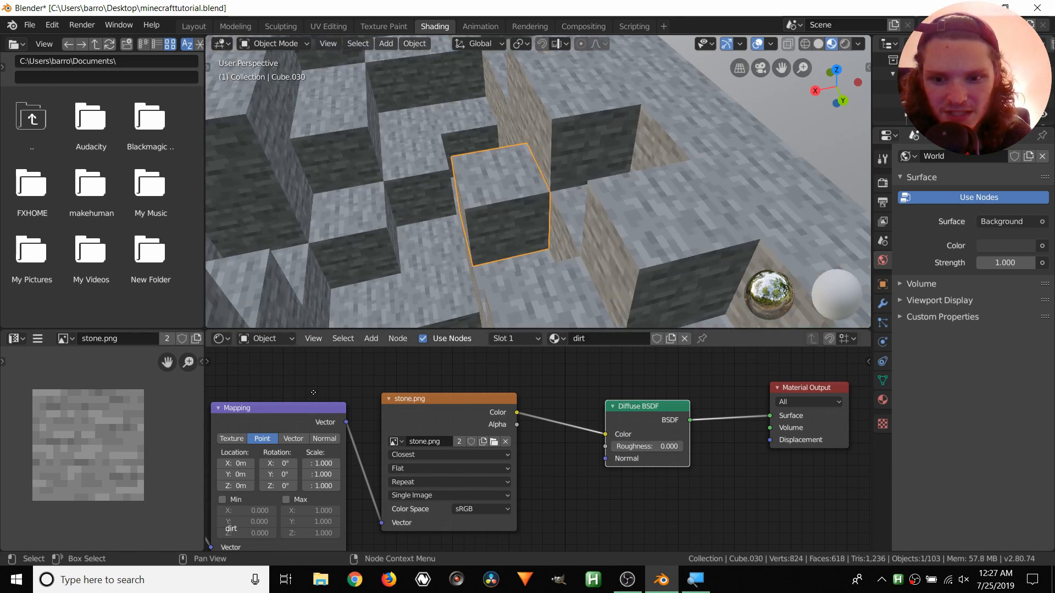
pyautogui.moveTo(313, 392); pyautogui.dragTo(485, 387, button='middle')
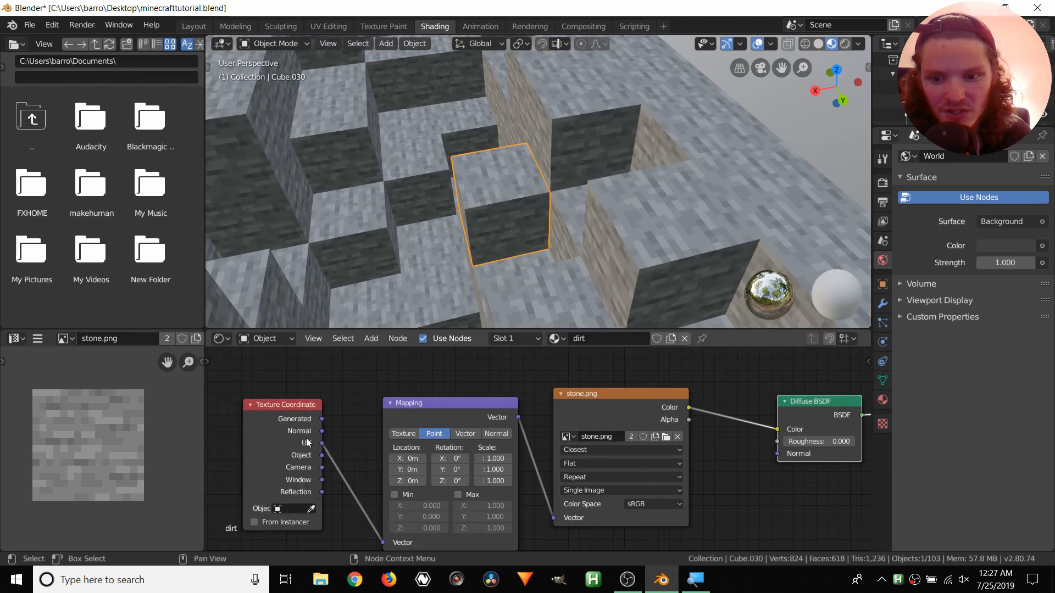
pyautogui.moveTo(350, 455); pyautogui.dragTo(346, 427, button='middle')
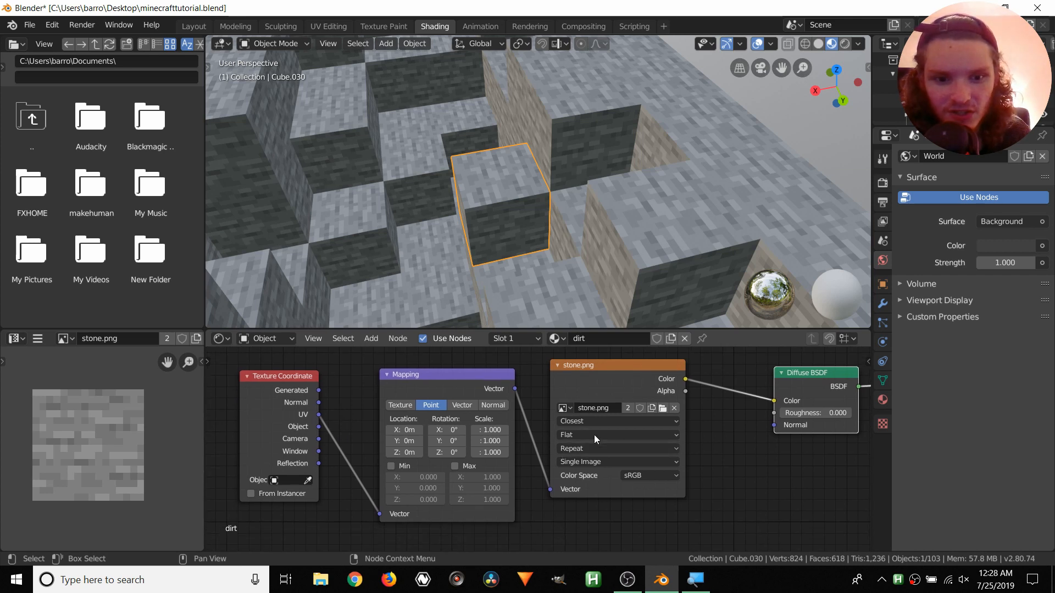
pyautogui.moveTo(739, 422); pyautogui.dragTo(613, 436, button='middle')
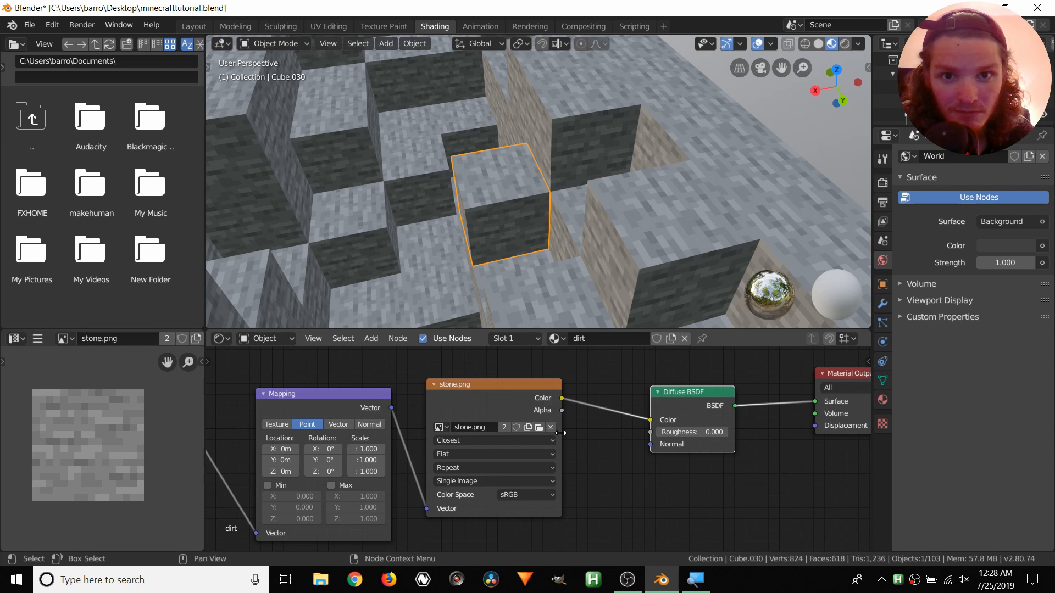
pyautogui.hotkey('ctrl', 's')
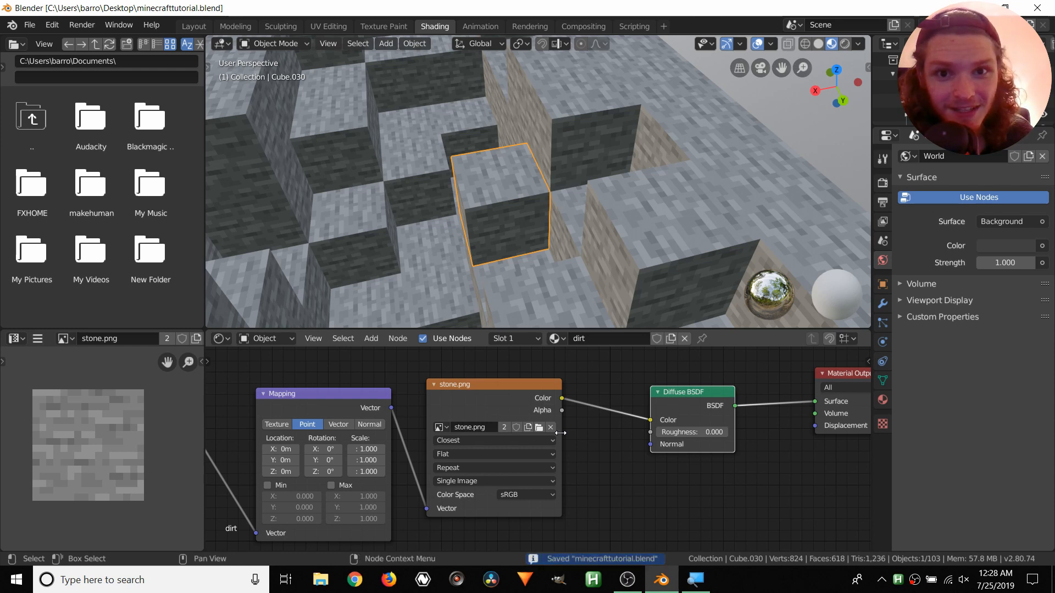
# Load dirt.png from the Desktop into the dirt material's image texture and deselect the block
pyautogui.click(539, 428)
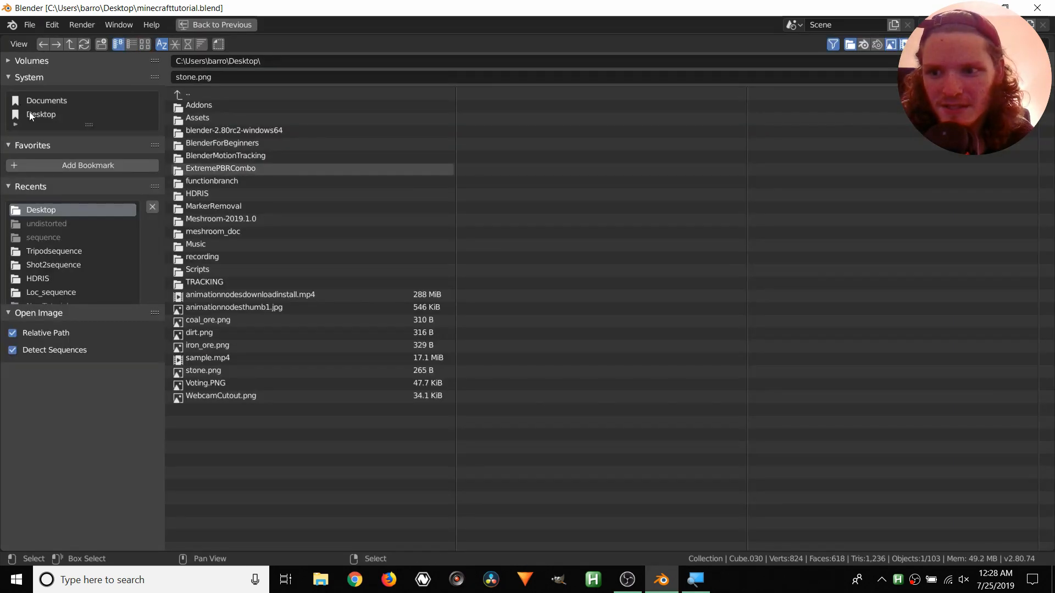
pyautogui.click(197, 332)
pyautogui.doubleClick(197, 331)
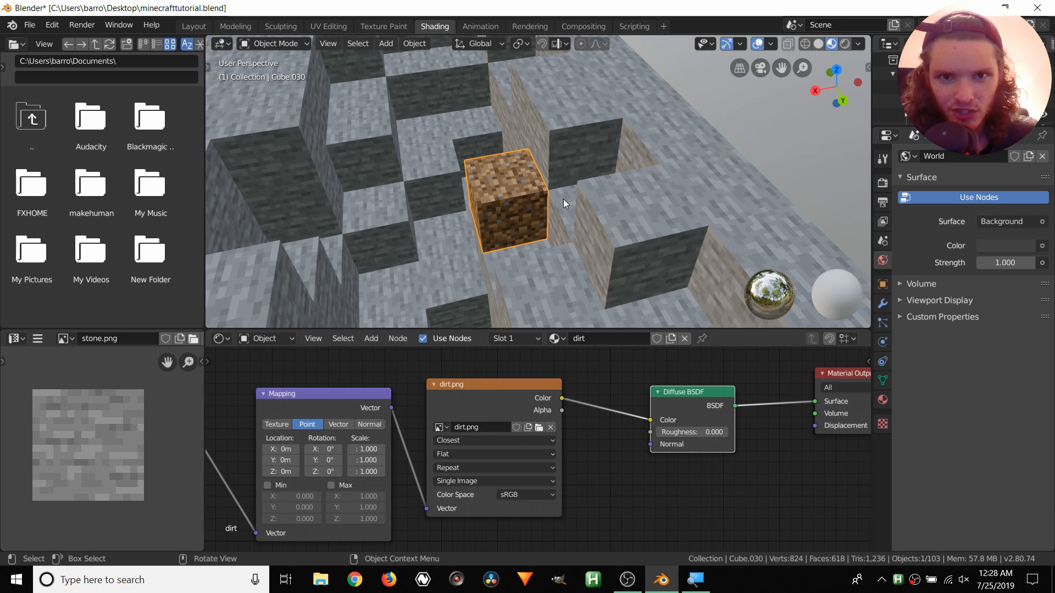
pyautogui.scroll(-1, 769, 160)
pyautogui.click(770, 160)
# Select the lower stone block beside the dirt block and open the list of existing materials
pyautogui.moveTo(423, 230); pyautogui.dragTo(542, 193, button='middle')
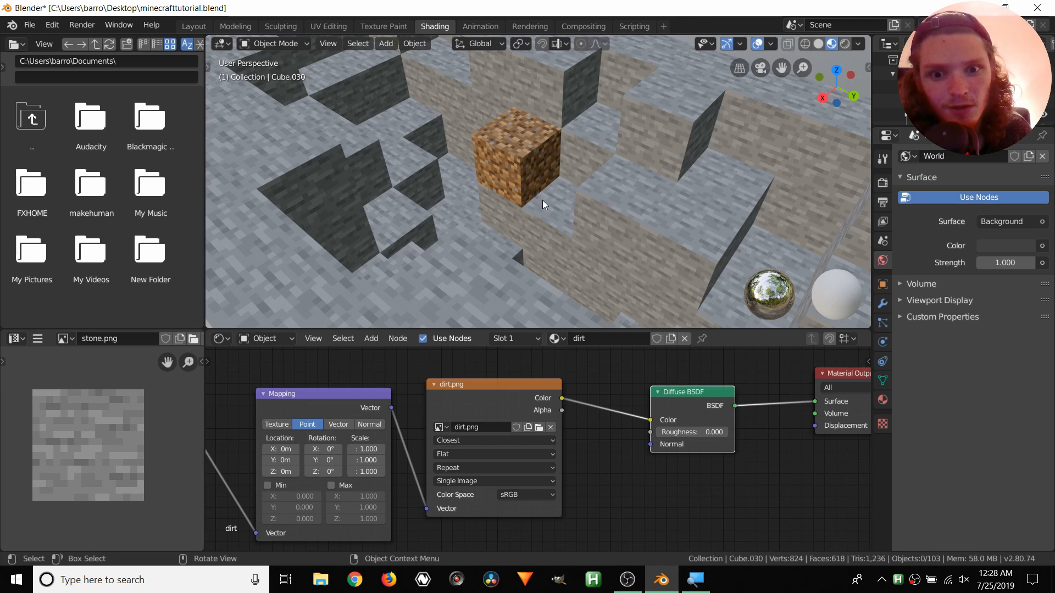
pyautogui.click(542, 200)
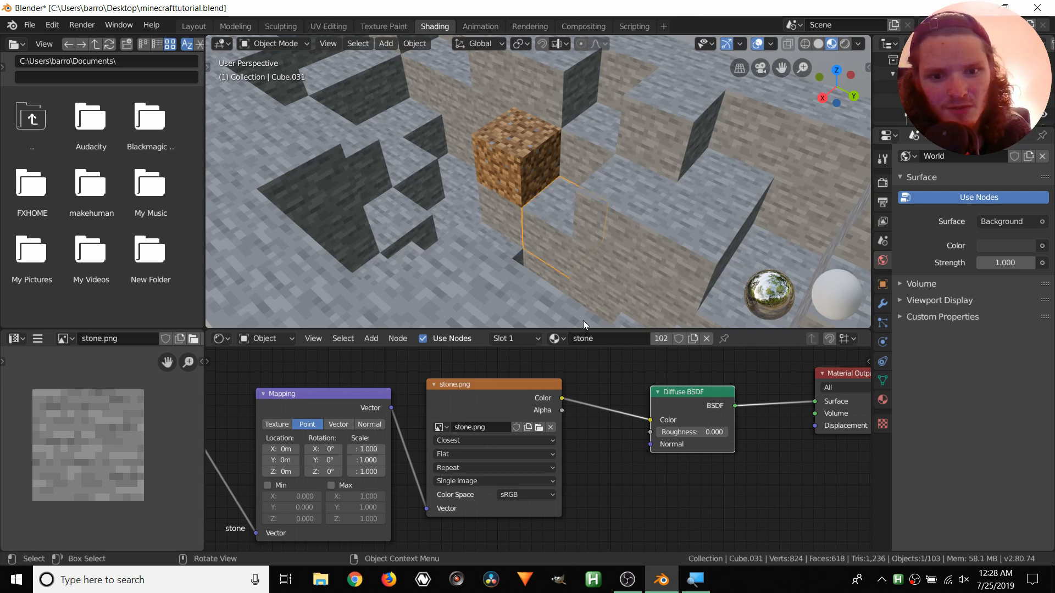
pyautogui.click(557, 338)
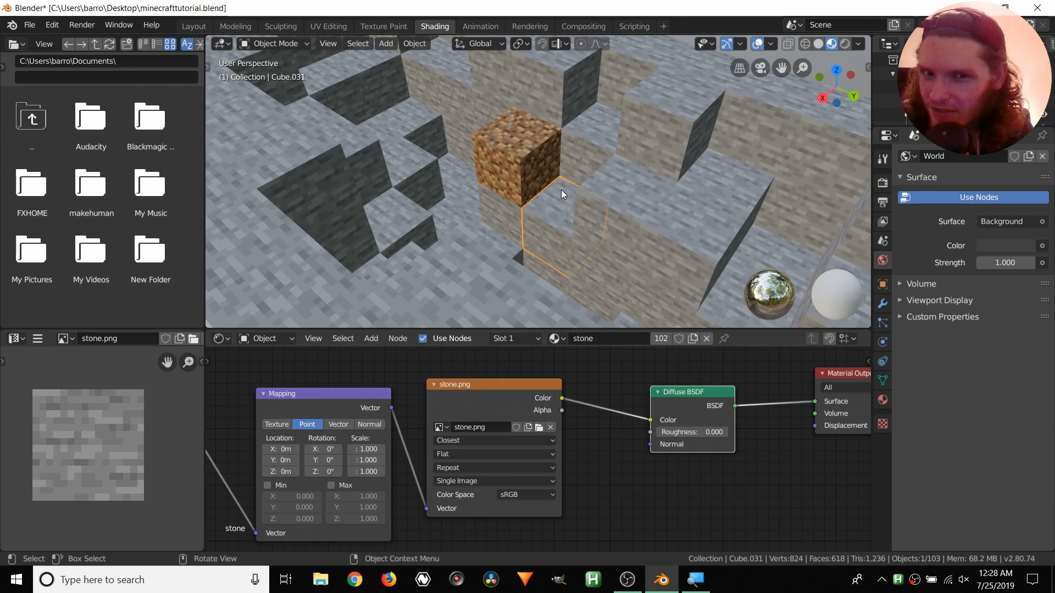
# Add four more stone blocks around the dirt block to the selection, and the dirt block last as the active object
pyautogui.moveTo(556, 179); pyautogui.dragTo(540, 196, button='middle')
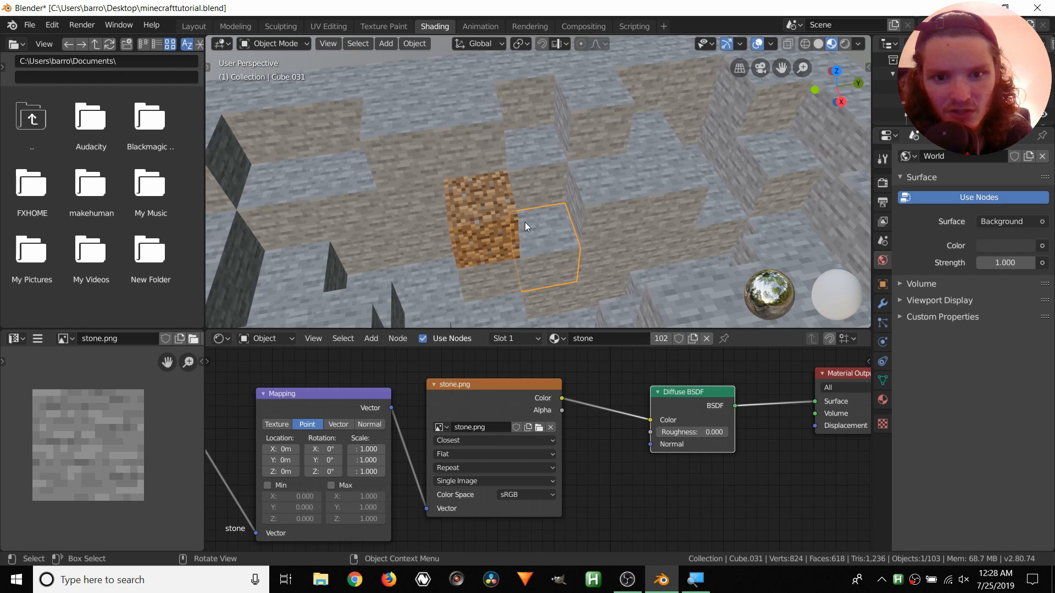
pyautogui.keyDown('shift'); pyautogui.click(602, 182); pyautogui.keyUp('shift')
pyautogui.keyDown('shift'); pyautogui.click(539, 169); pyautogui.keyUp('shift')
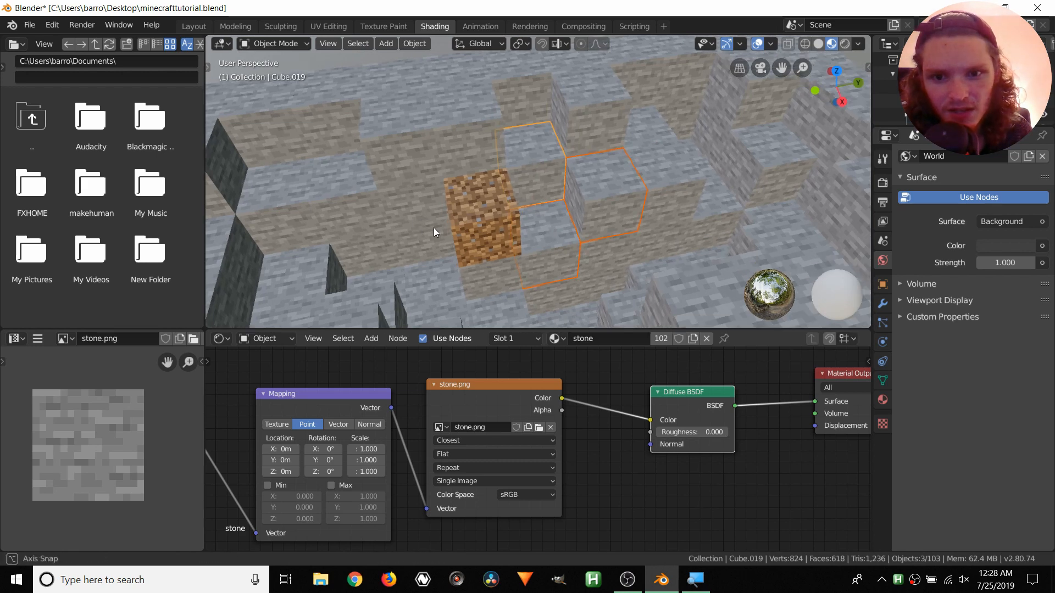
pyautogui.moveTo(433, 227); pyautogui.dragTo(473, 179, button='middle')
pyautogui.keyDown('shift'); pyautogui.click(464, 229); pyautogui.keyUp('shift')
pyautogui.keyDown('shift'); pyautogui.click(418, 237); pyautogui.keyUp('shift')
pyautogui.moveTo(553, 136); pyautogui.dragTo(536, 144, button='middle')
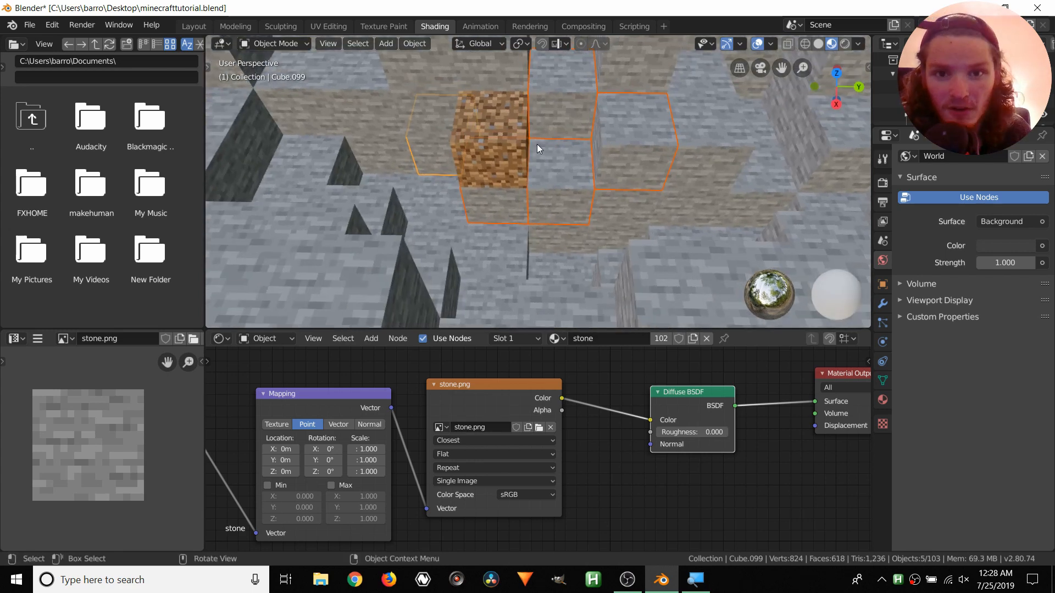
pyautogui.keyDown('shift'); pyautogui.click(493, 122); pyautogui.keyUp('shift')
pyautogui.moveTo(494, 122); pyautogui.dragTo(558, 113, button='middle')
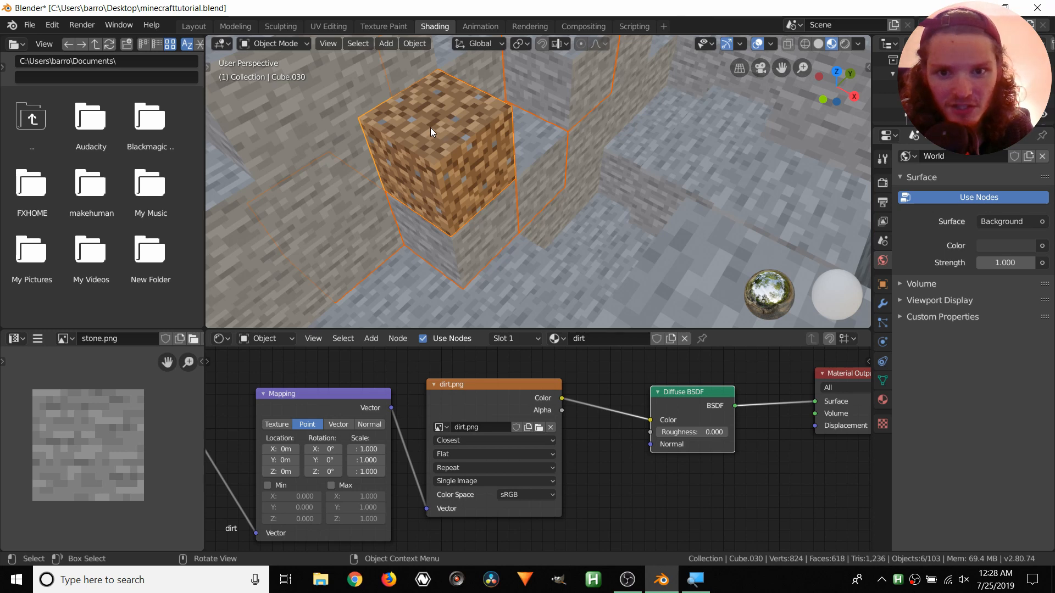
pyautogui.moveTo(430, 127); pyautogui.dragTo(559, 185, button='middle')
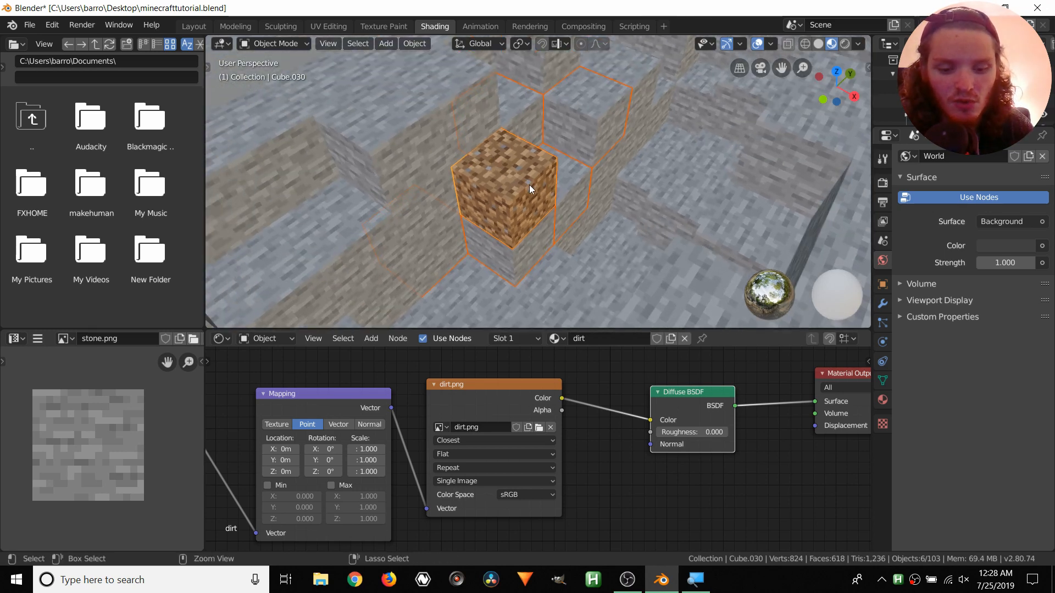
# Link the active dirt block's material to the five selected stone blocks around it
pyautogui.hotkey('ctrl', 'l')
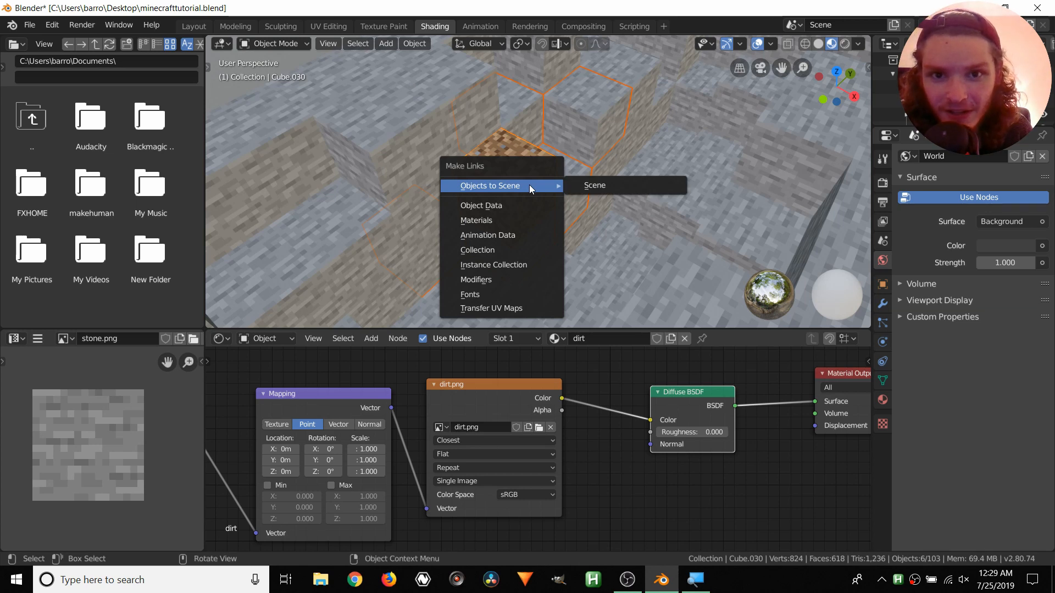
pyautogui.click(495, 219)
pyautogui.moveTo(496, 218); pyautogui.dragTo(489, 168, button='middle')
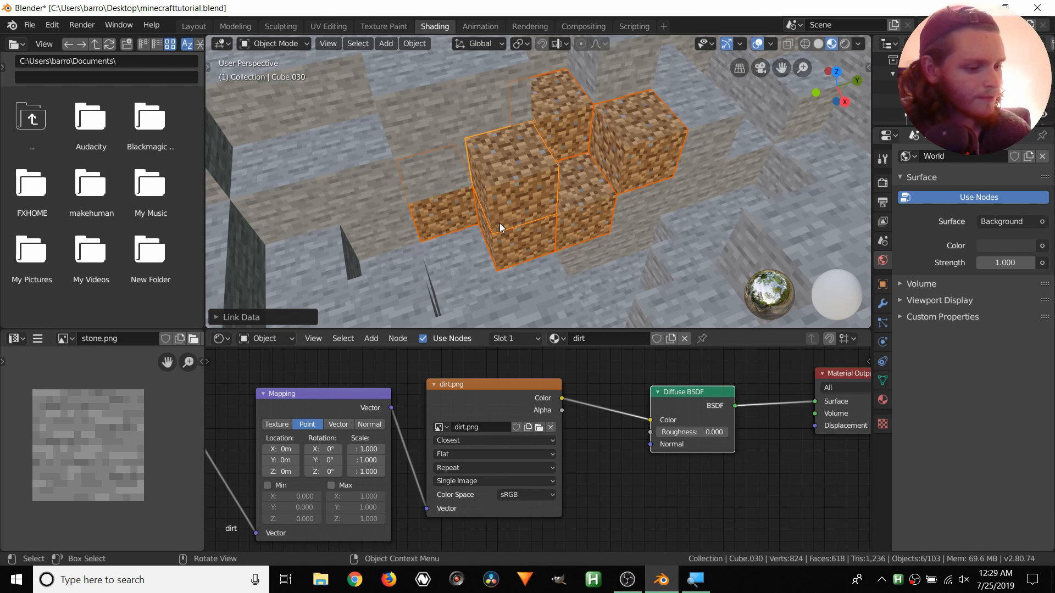
# Select five stone blocks in and around the stepped pit wall next to the dirt patch
pyautogui.moveTo(500, 223); pyautogui.dragTo(532, 137, button='middle')
pyautogui.click(503, 133)
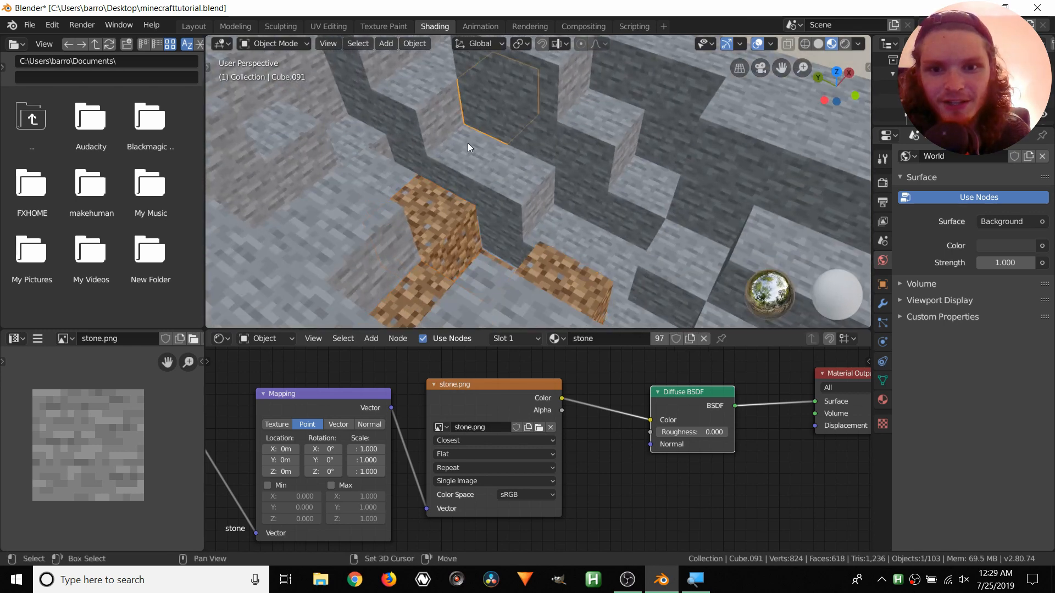
pyautogui.keyDown('shift'); pyautogui.click(467, 142); pyautogui.keyUp('shift')
pyautogui.keyDown('shift'); pyautogui.click(416, 123); pyautogui.keyUp('shift')
pyautogui.moveTo(415, 124); pyautogui.dragTo(476, 167, button='middle')
pyautogui.keyDown('shift'); pyautogui.click(477, 169); pyautogui.keyUp('shift')
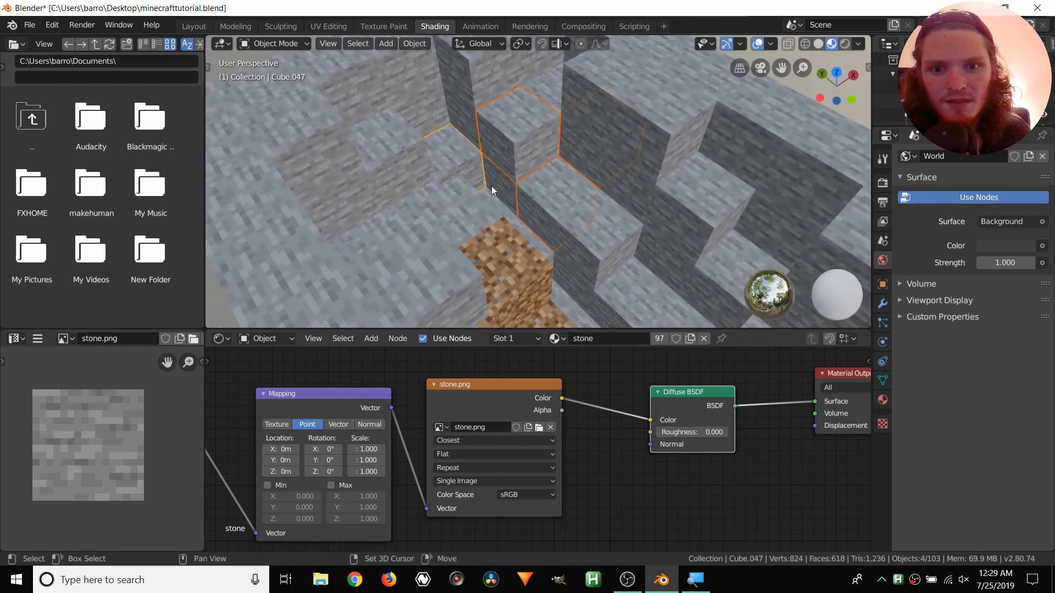
pyautogui.moveTo(538, 192); pyautogui.dragTo(564, 195, button='middle')
pyautogui.keyDown('shift'); pyautogui.click(514, 178); pyautogui.keyUp('shift')
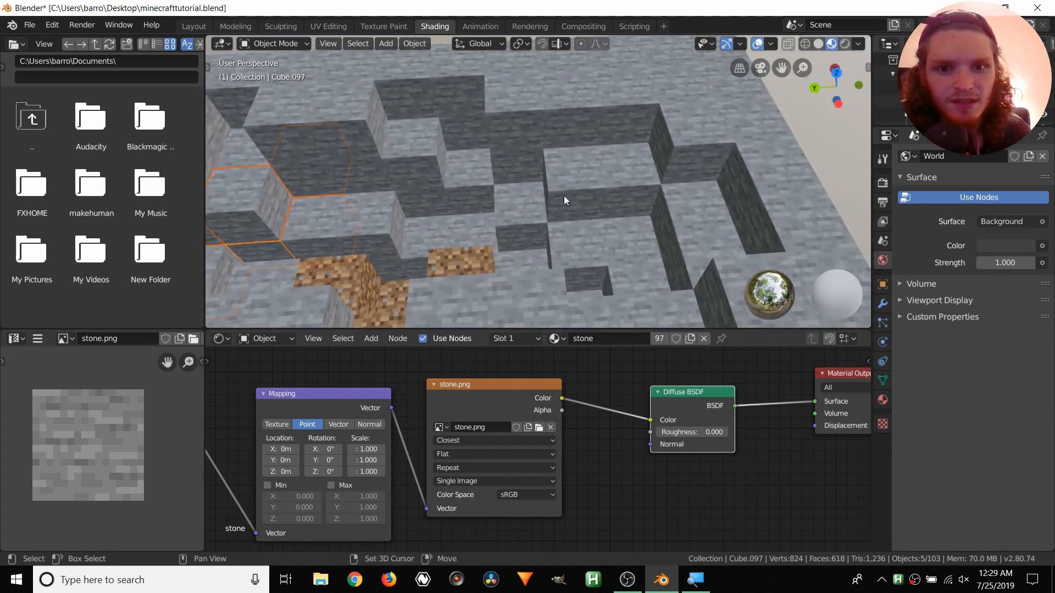
# Add three more stone blocks along the pit's other stretch of stepped wall to the selection
pyautogui.keyDown('shift'); pyautogui.click(553, 139); pyautogui.keyUp('shift')
pyautogui.keyDown('shift'); pyautogui.click(553, 133); pyautogui.keyUp('shift')
pyautogui.moveTo(552, 134); pyautogui.dragTo(580, 134, button='middle')
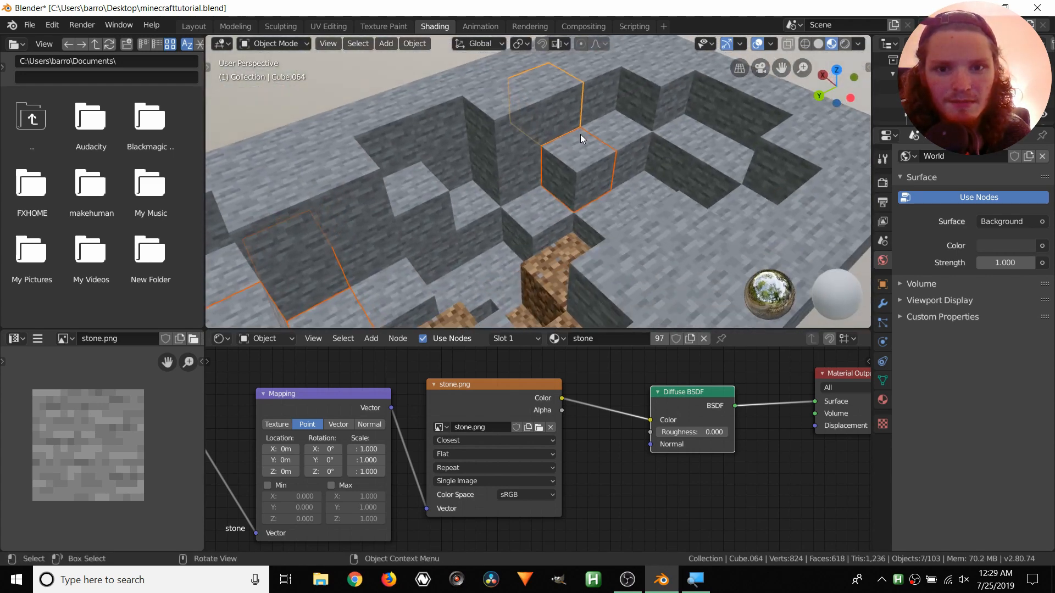
pyautogui.keyDown('shift'); pyautogui.click(515, 117); pyautogui.keyUp('shift')
pyautogui.moveTo(540, 193); pyautogui.dragTo(536, 167, button='middle')
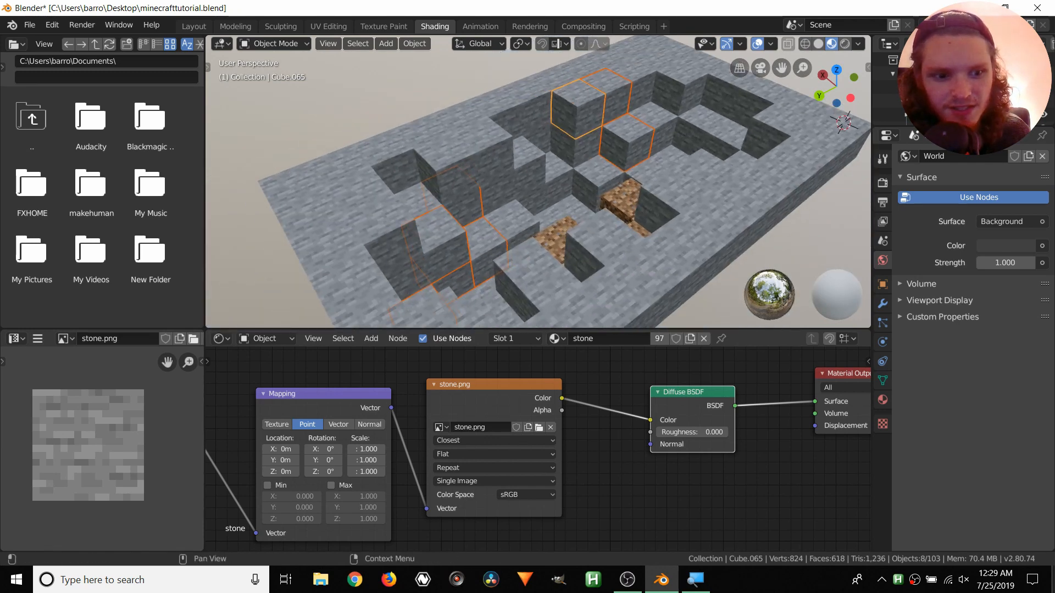
# Open the sample video from the desktop, pause it to examine the finished pit's blocks, and return to Blender
pyautogui.click(661, 579)
pyautogui.doubleClick(391, 33)
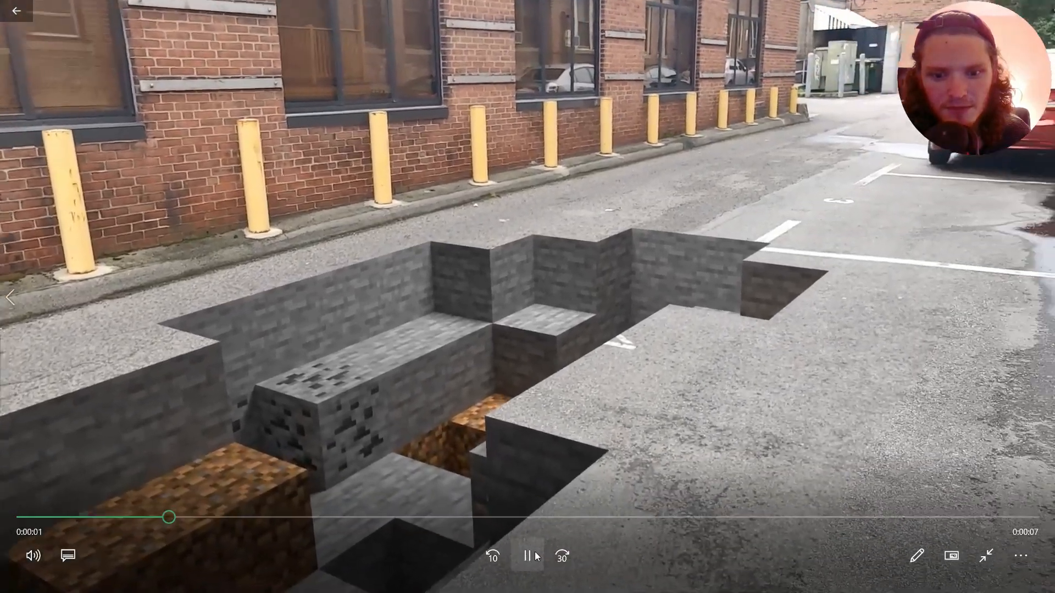
pyautogui.click(527, 556)
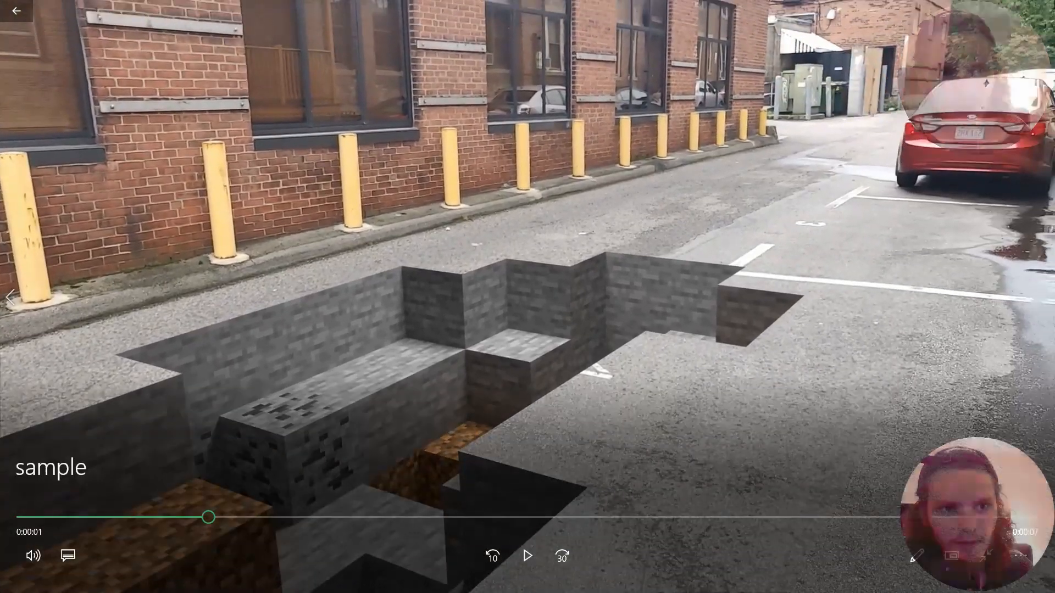
pyautogui.click(1040, 8)
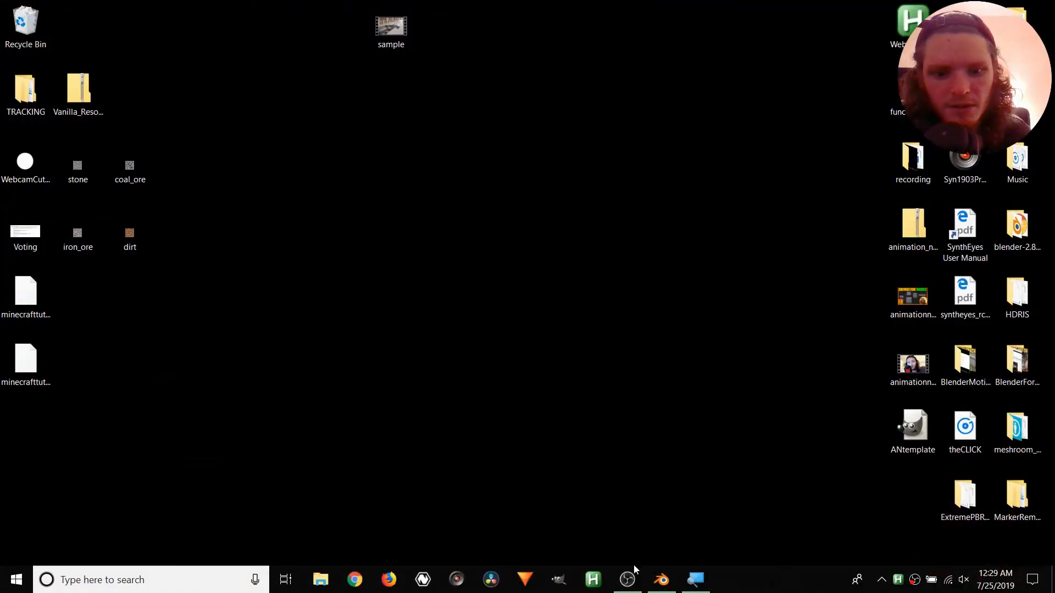
pyautogui.click(661, 579)
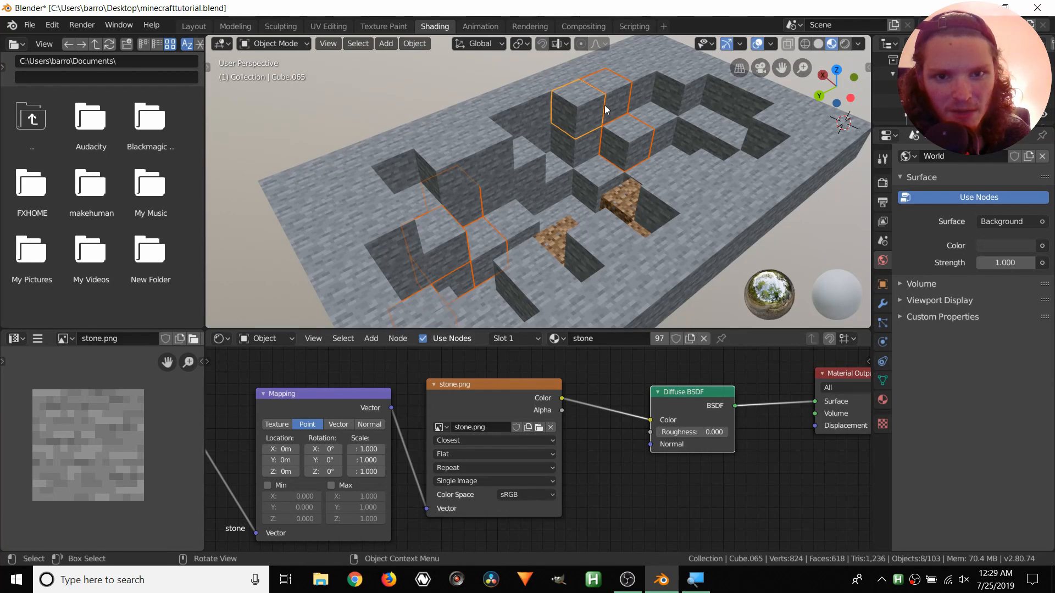
# Save the file with the eight stone blocks still selected
pyautogui.scroll(3, 604, 105)
pyautogui.hotkey('ctrl', 's')
pyautogui.scroll(-5, 603, 114)
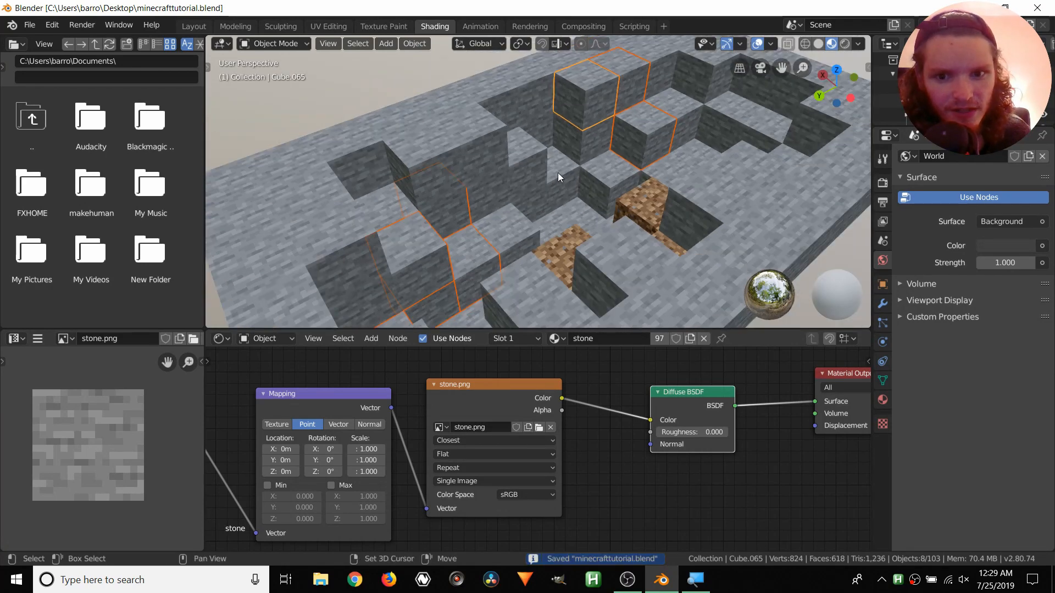
# Add a dirt block as the active object, link its material to the eight selected stone blocks, and deselect everything
pyautogui.moveTo(485, 199); pyautogui.dragTo(581, 176, button='middle')
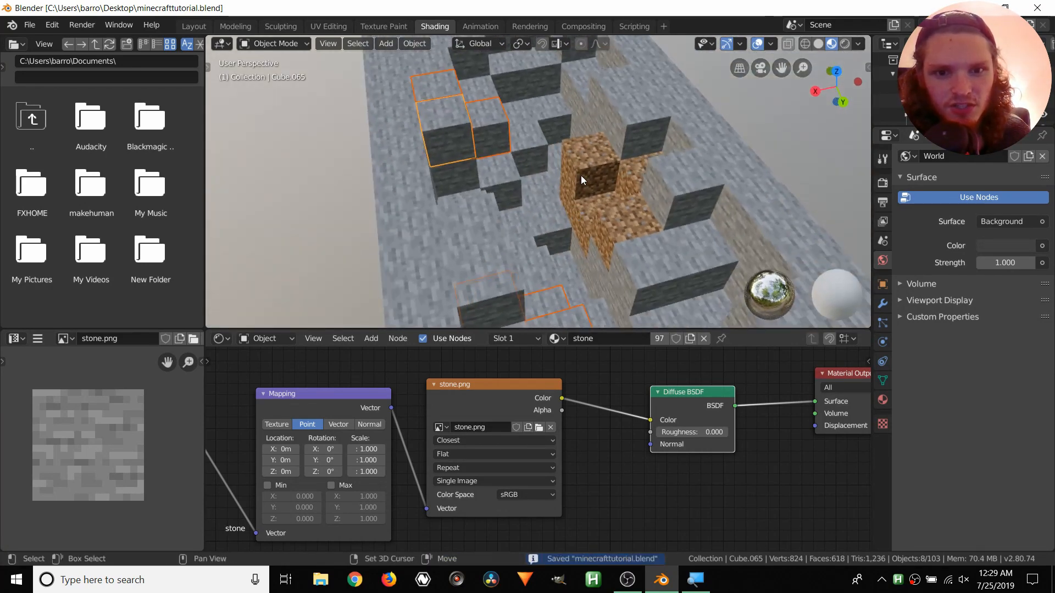
pyautogui.keyDown('shift'); pyautogui.click(581, 174); pyautogui.keyUp('shift')
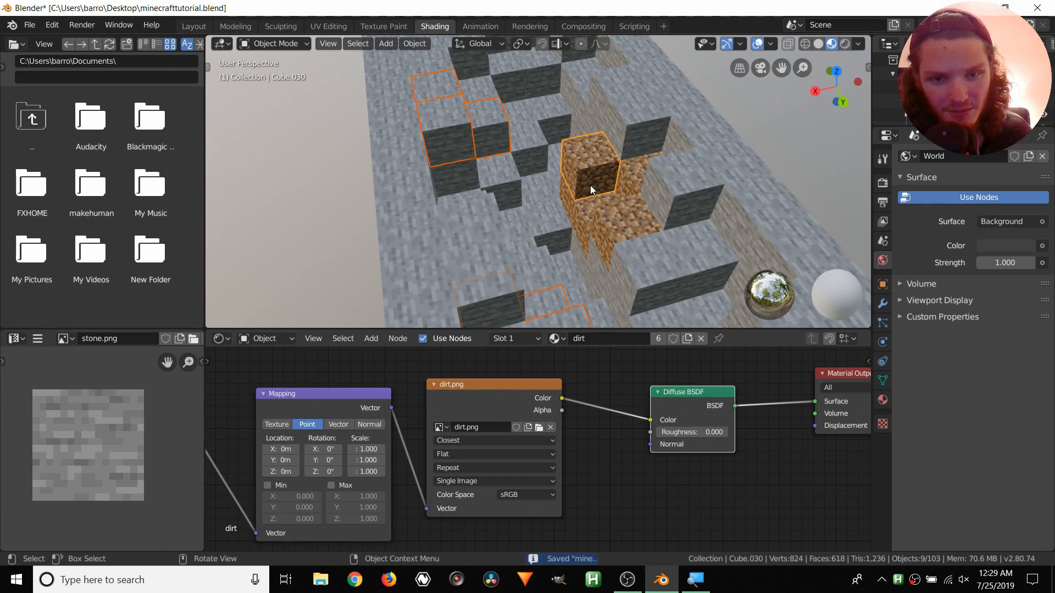
pyautogui.hotkey('ctrl', 'l')
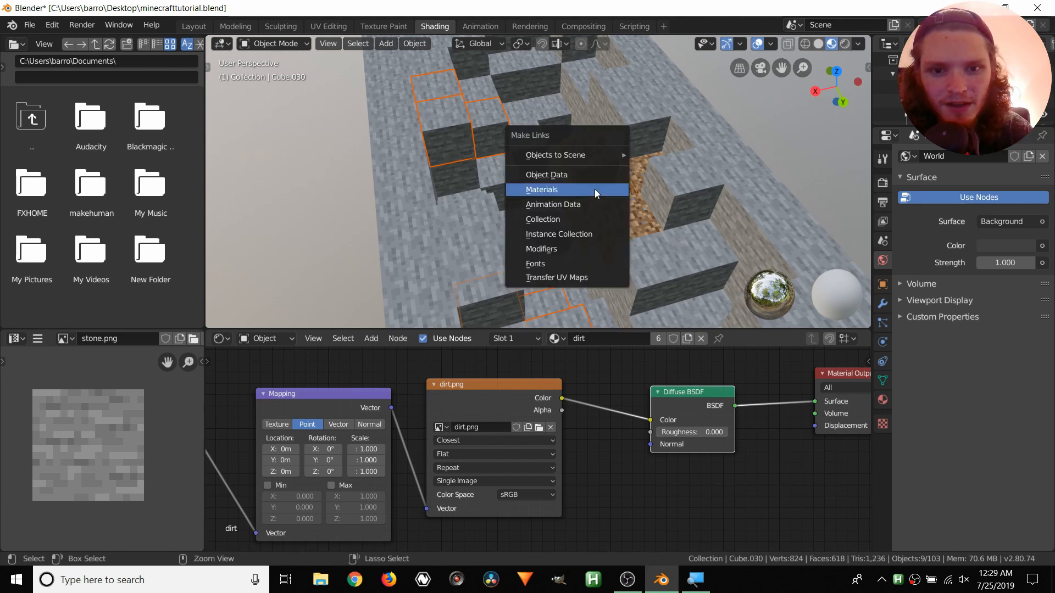
pyautogui.click(594, 189)
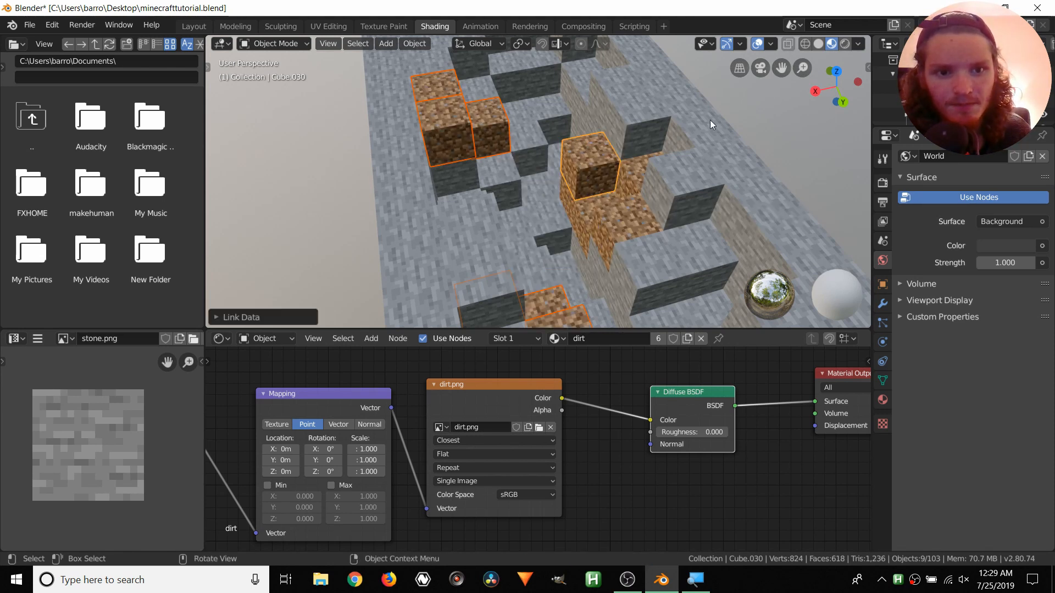
pyautogui.hotkey('alt', 'a')
# Select the raised stone block behind the small dirt patch and give it a single-user copy of the stone material named coal
pyautogui.moveTo(734, 101); pyautogui.dragTo(496, 174, button='middle')
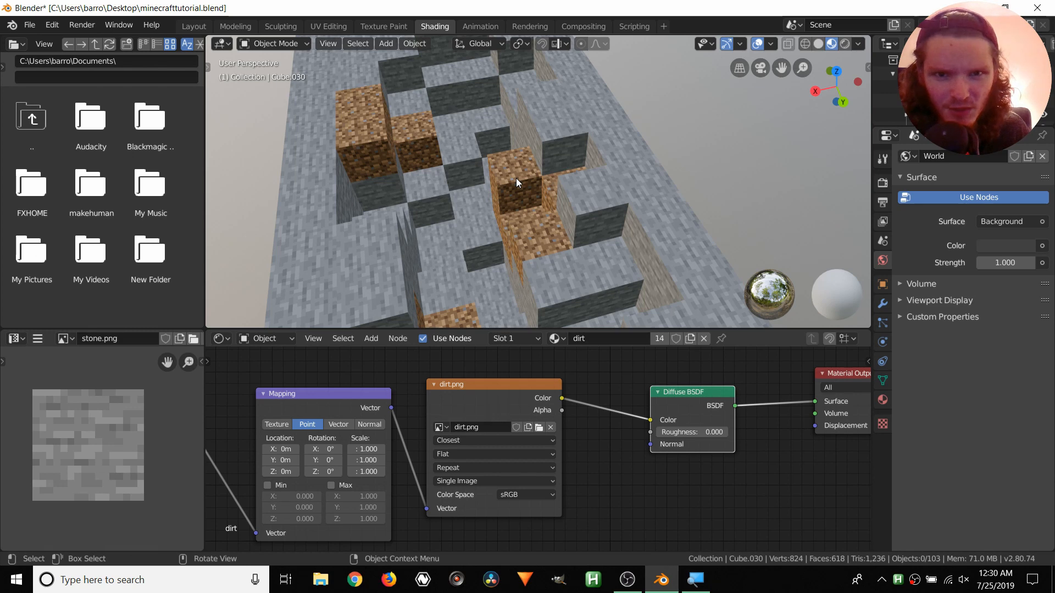
pyautogui.moveTo(479, 153); pyautogui.dragTo(532, 177, button='middle')
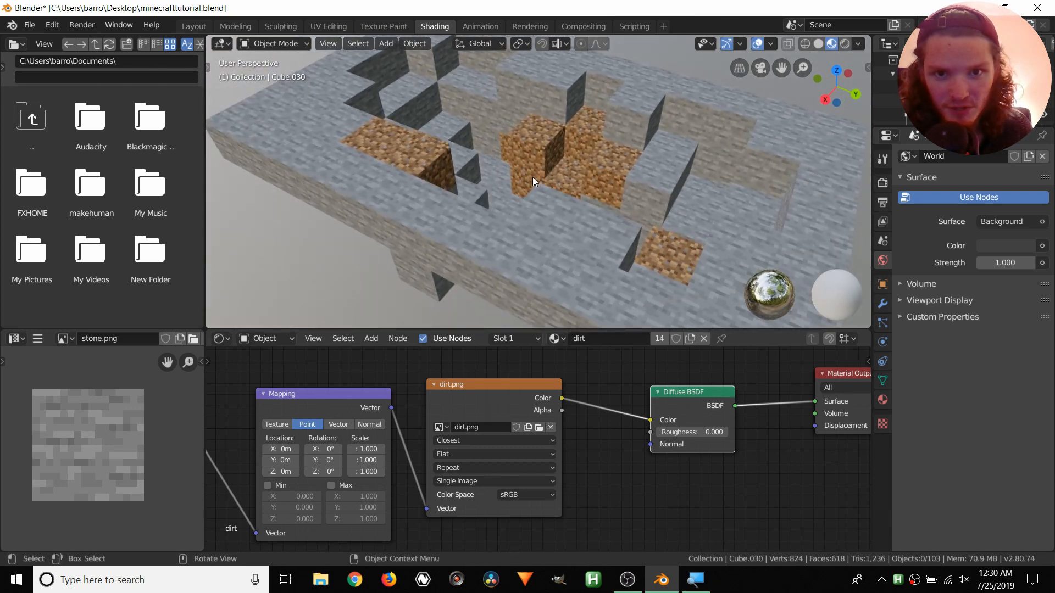
pyautogui.scroll(4, 533, 176)
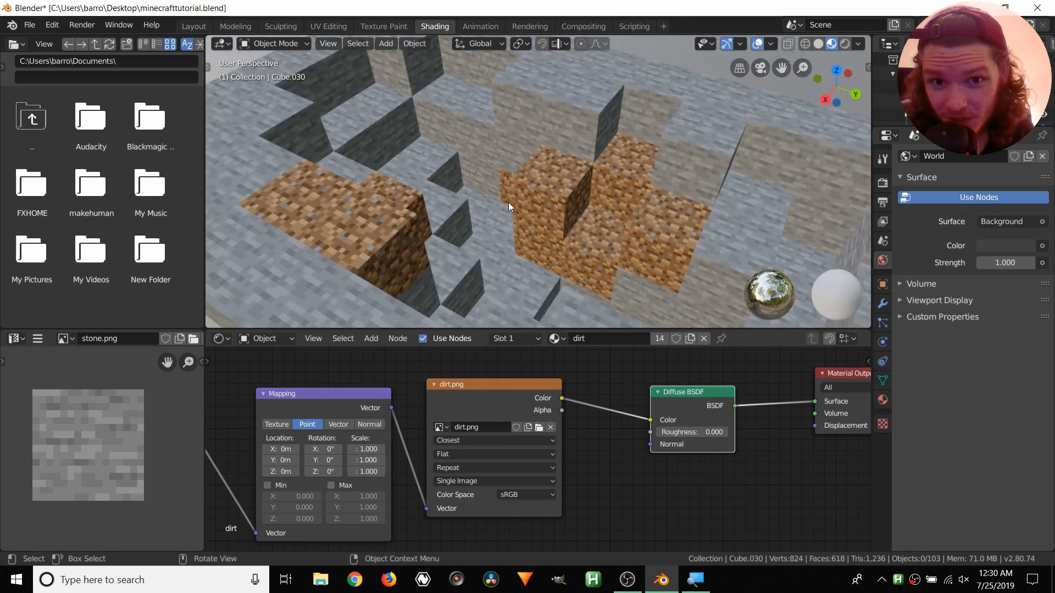
pyautogui.moveTo(489, 167); pyautogui.dragTo(455, 173, button='middle')
pyautogui.moveTo(554, 152); pyautogui.dragTo(587, 156, button='middle')
pyautogui.click(621, 155)
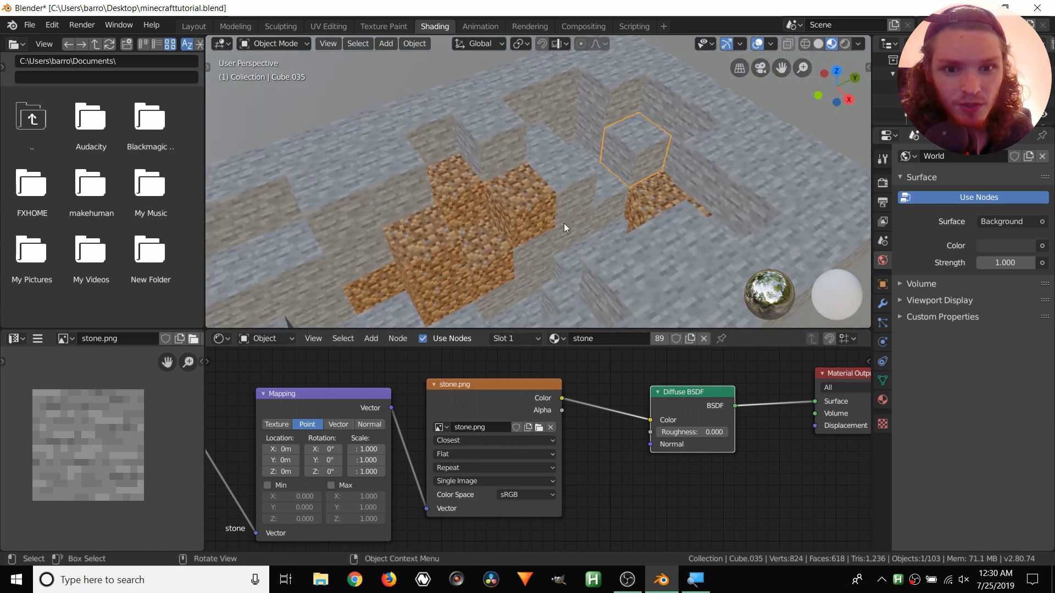
pyautogui.scroll(2, 608, 171)
pyautogui.keyDown('shift'); pyautogui.moveTo(659, 126); pyautogui.dragTo(518, 170, button='middle'); pyautogui.keyUp('shift')
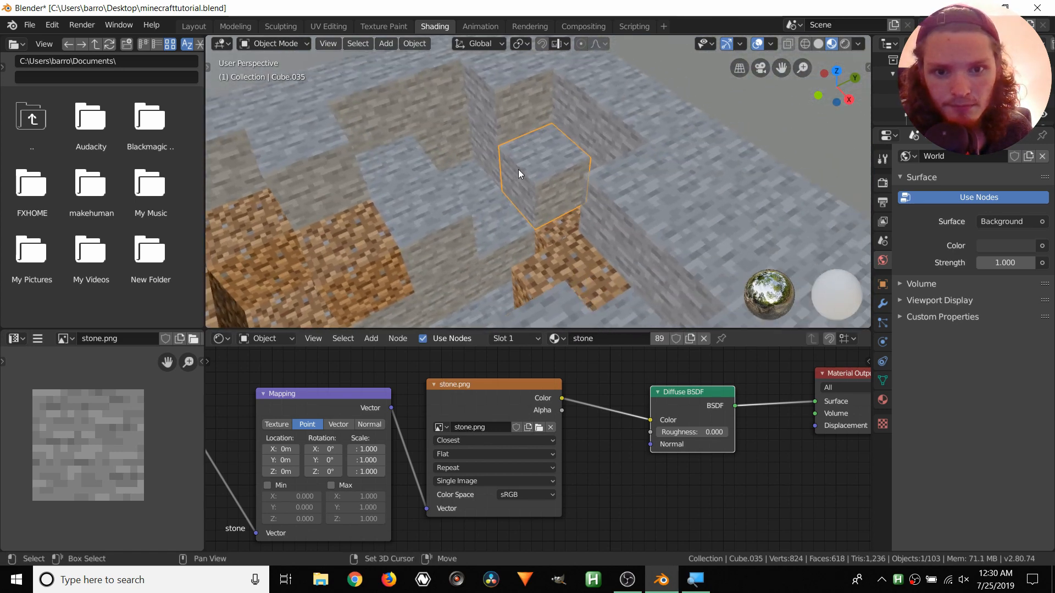
pyautogui.click(659, 339)
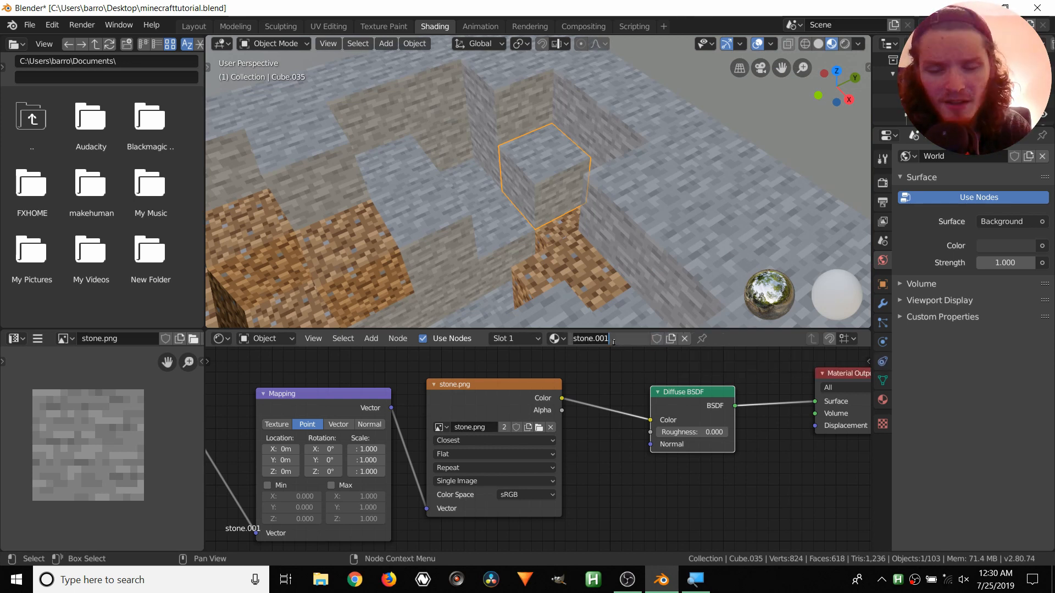
pyautogui.hotkey('ctrl', 'a')
pyautogui.write('coal')
pyautogui.press('Return')
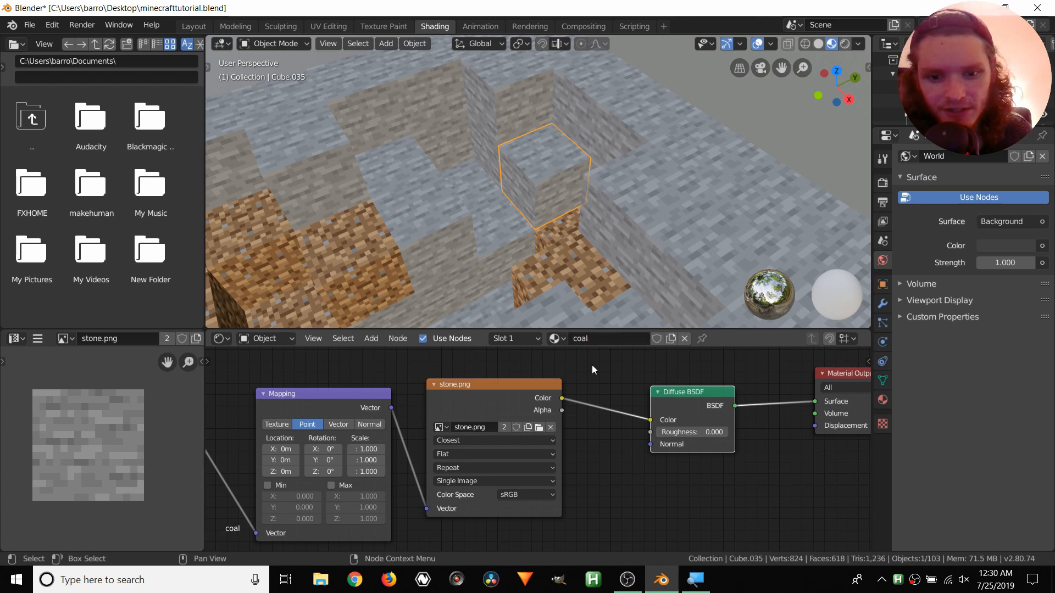
# Load coal_ore.png from the Desktop into the coal material's image texture
pyautogui.click(538, 427)
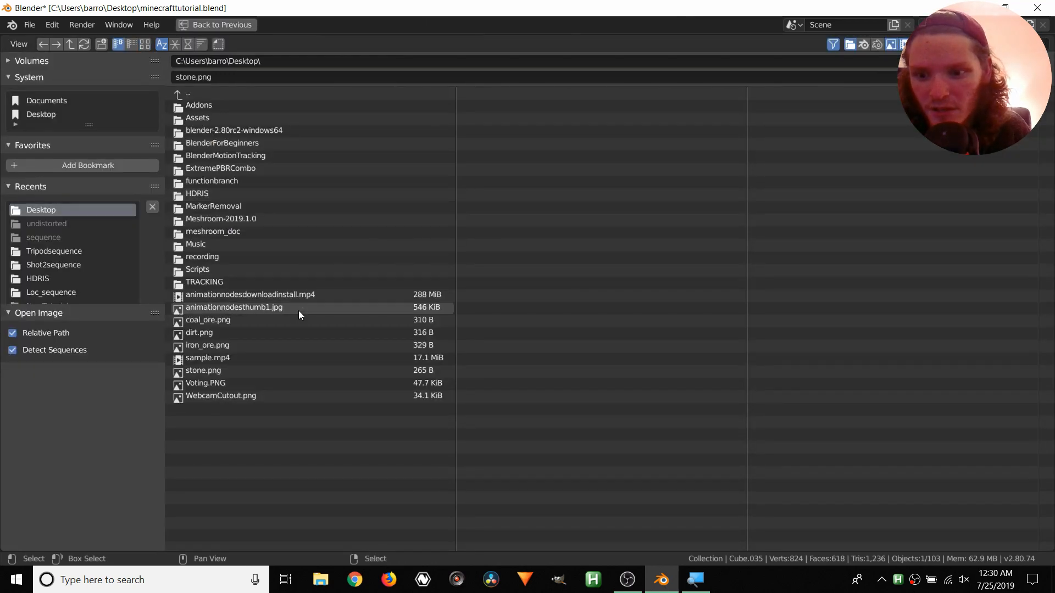
pyautogui.doubleClick(206, 320)
pyautogui.scroll(2, 549, 149)
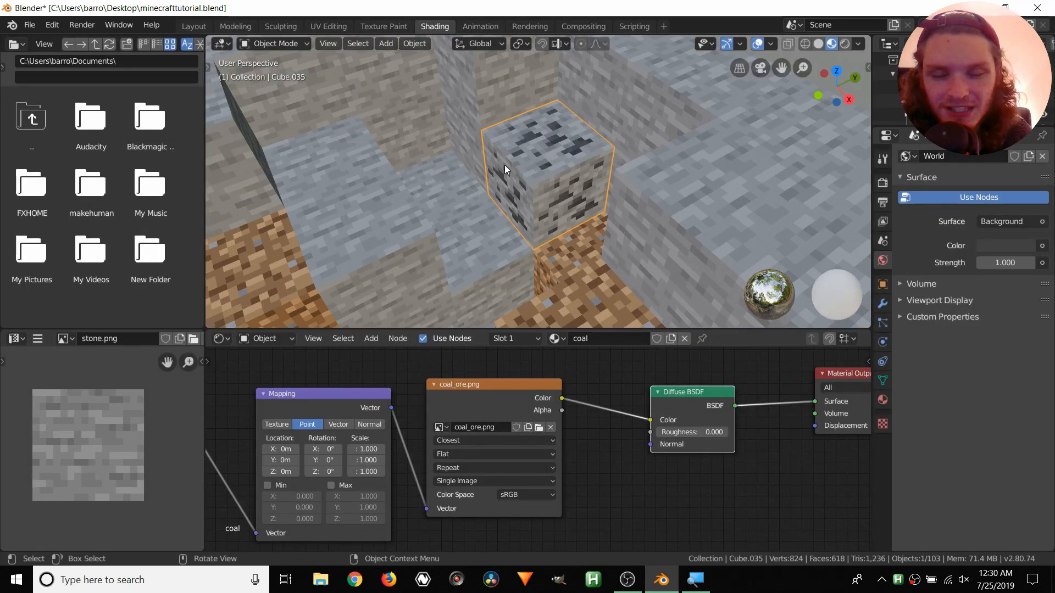
pyautogui.moveTo(542, 175); pyautogui.dragTo(535, 199, button='middle')
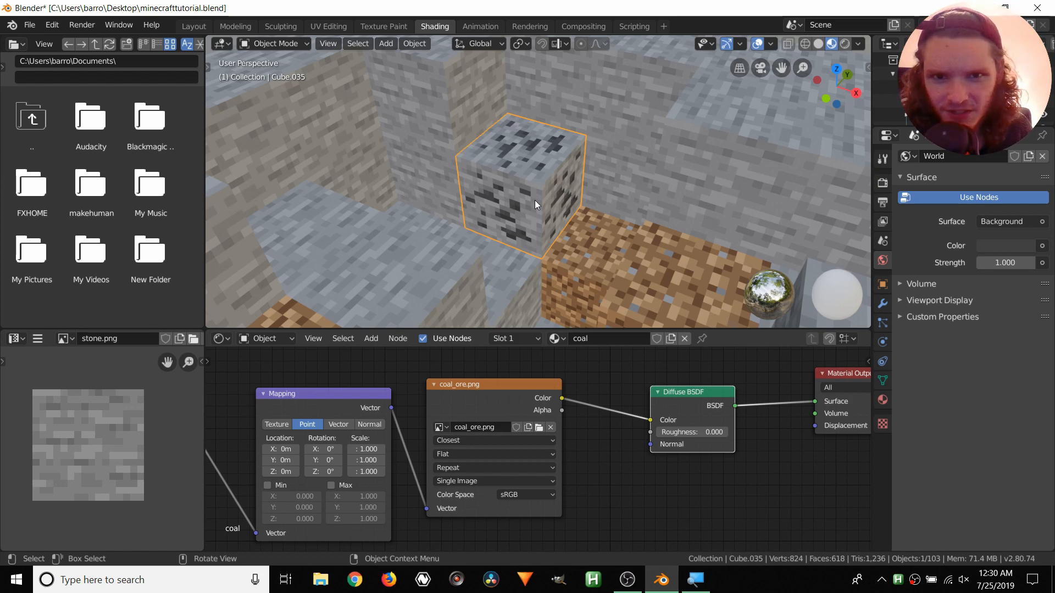
# Select six stone blocks, some around the coal block and others farther along the pit, including the raised one beside the dirt
pyautogui.scroll(-3, 526, 190)
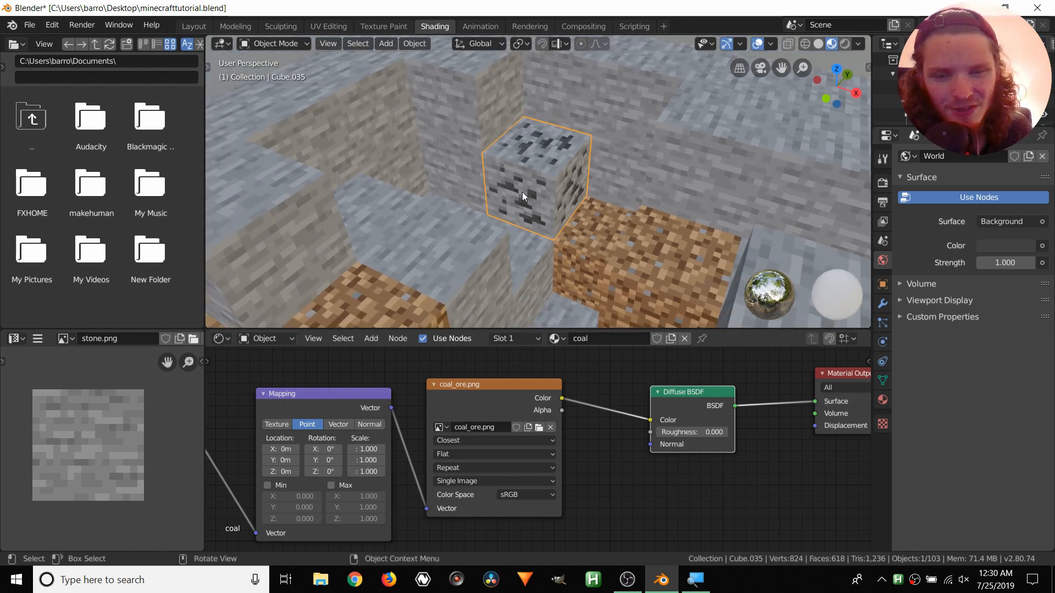
pyautogui.moveTo(522, 193); pyautogui.dragTo(519, 221, button='middle')
pyautogui.click(487, 250)
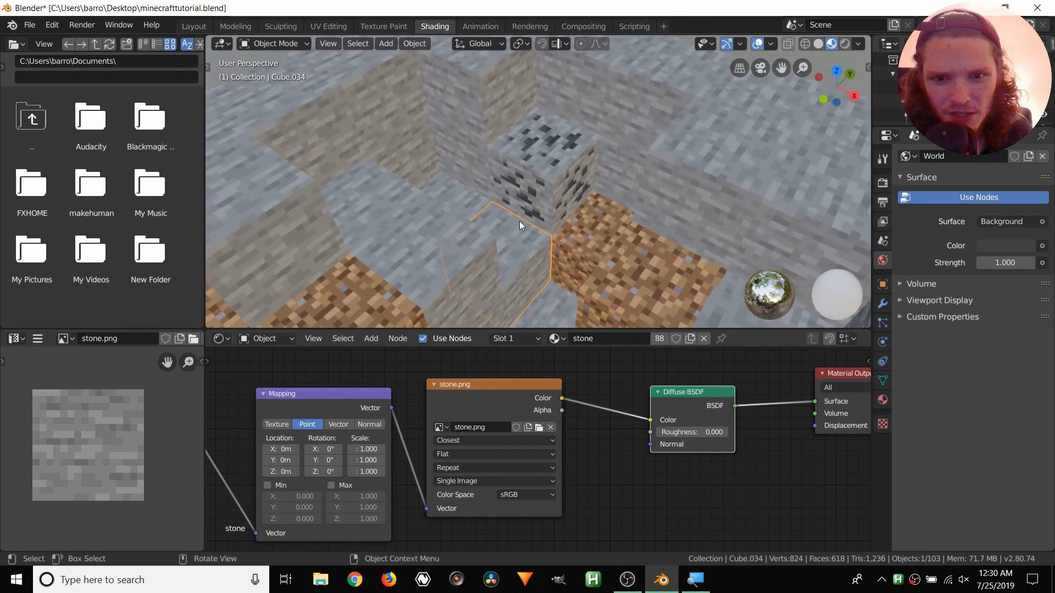
pyautogui.keyDown('shift'); pyautogui.click(478, 171); pyautogui.keyUp('shift')
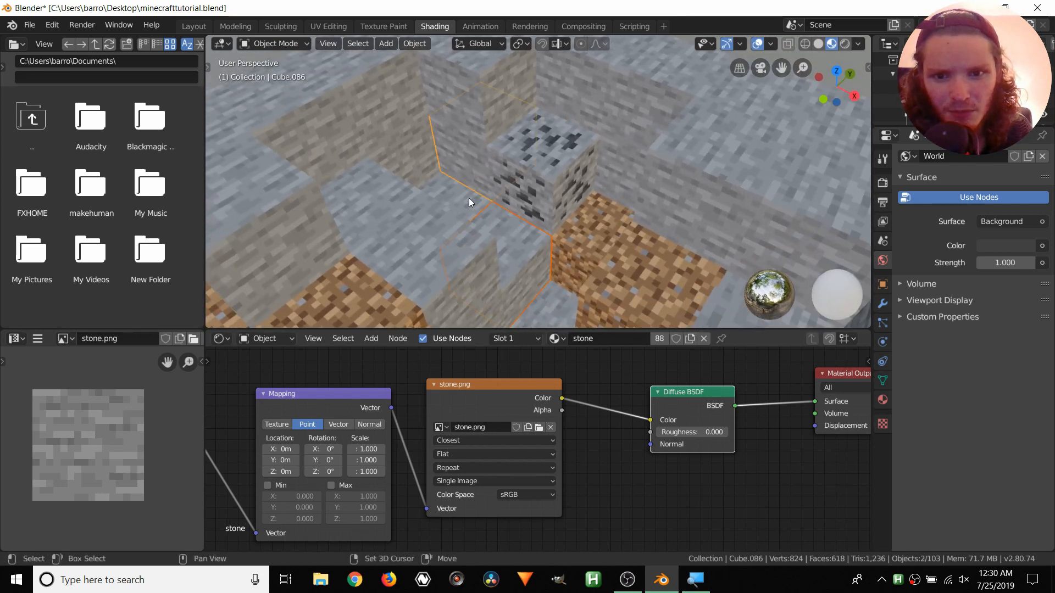
pyautogui.keyDown('shift'); pyautogui.click(469, 199); pyautogui.keyUp('shift')
pyautogui.moveTo(495, 226); pyautogui.dragTo(309, 230, button='middle')
pyautogui.keyDown('shift'); pyautogui.click(573, 187); pyautogui.keyUp('shift')
pyautogui.keyDown('shift'); pyautogui.click(573, 206); pyautogui.keyUp('shift')
pyautogui.keyDown('shift'); pyautogui.click(566, 203); pyautogui.keyUp('shift')
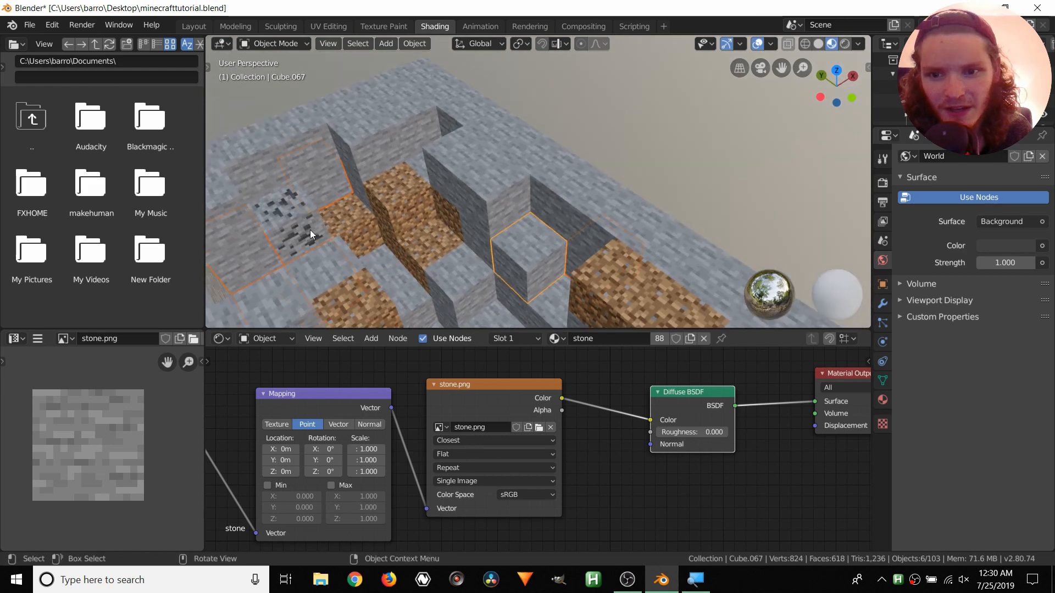
# Add the coal block as the active object, link its material to the six selected stone blocks, and deselect everything
pyautogui.keyDown('shift'); pyautogui.click(287, 218); pyautogui.keyUp('shift')
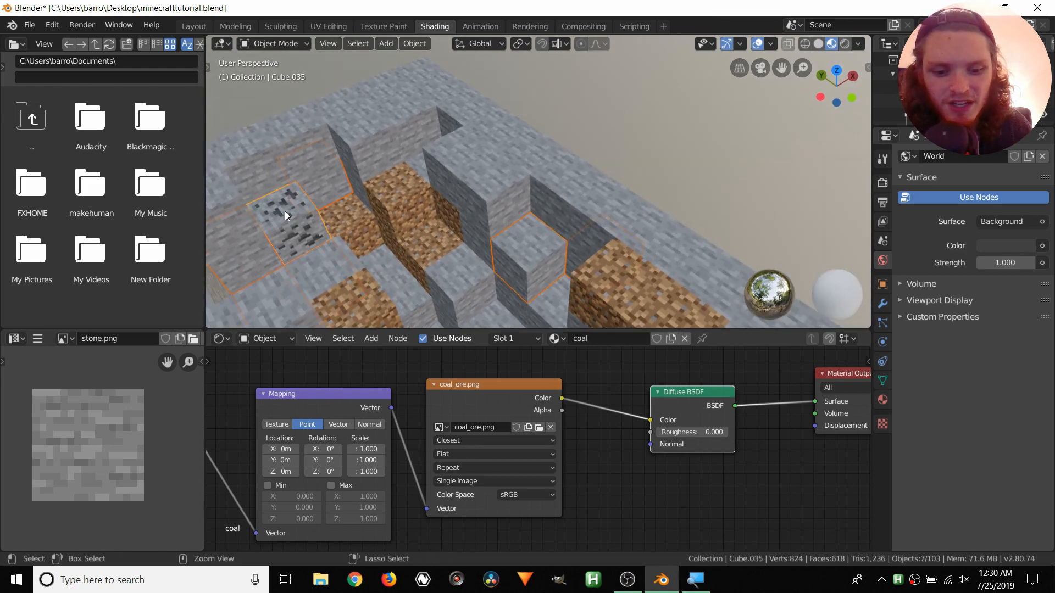
pyautogui.hotkey('ctrl', 'l')
pyautogui.click(284, 211)
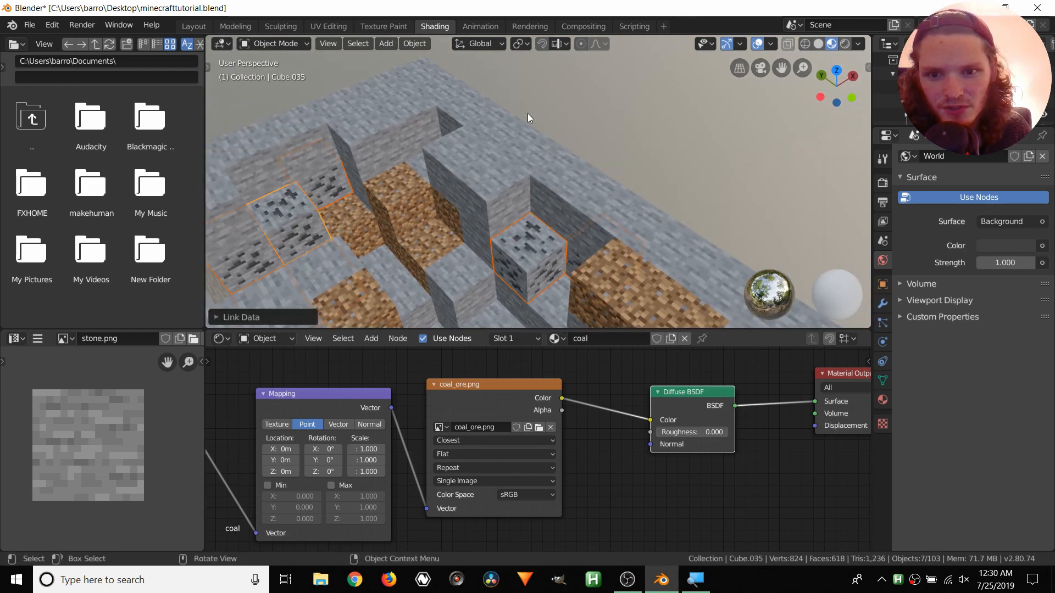
pyautogui.click(592, 110)
pyautogui.moveTo(592, 110); pyautogui.dragTo(605, 137, button='middle')
pyautogui.scroll(2, 561, 160)
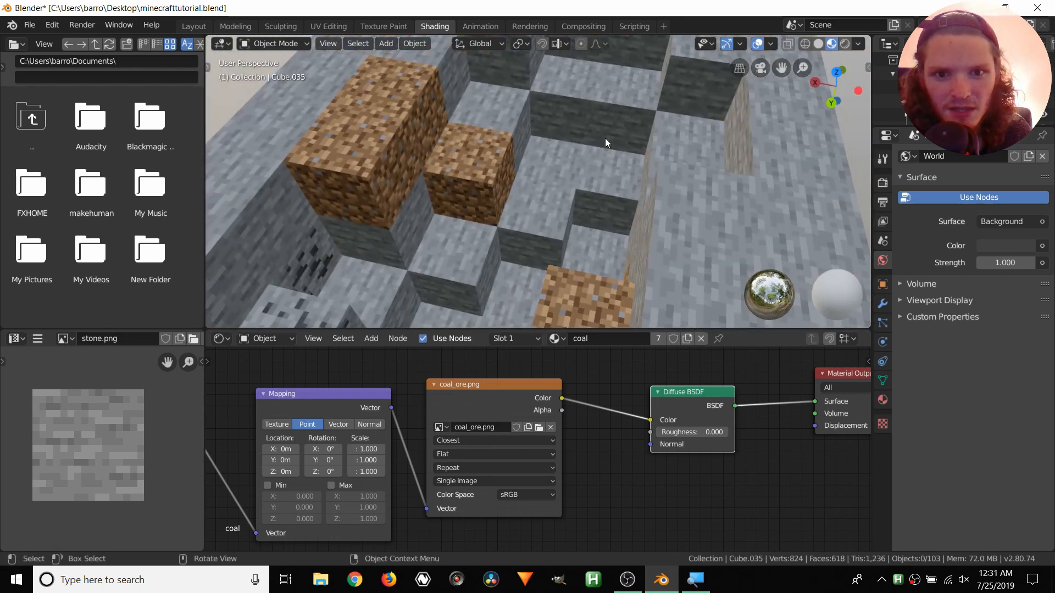
pyautogui.click(598, 105)
pyautogui.keyDown('shift'); pyautogui.click(587, 193); pyautogui.keyUp('shift')
pyautogui.keyDown('shift'); pyautogui.click(551, 193); pyautogui.keyUp('shift')
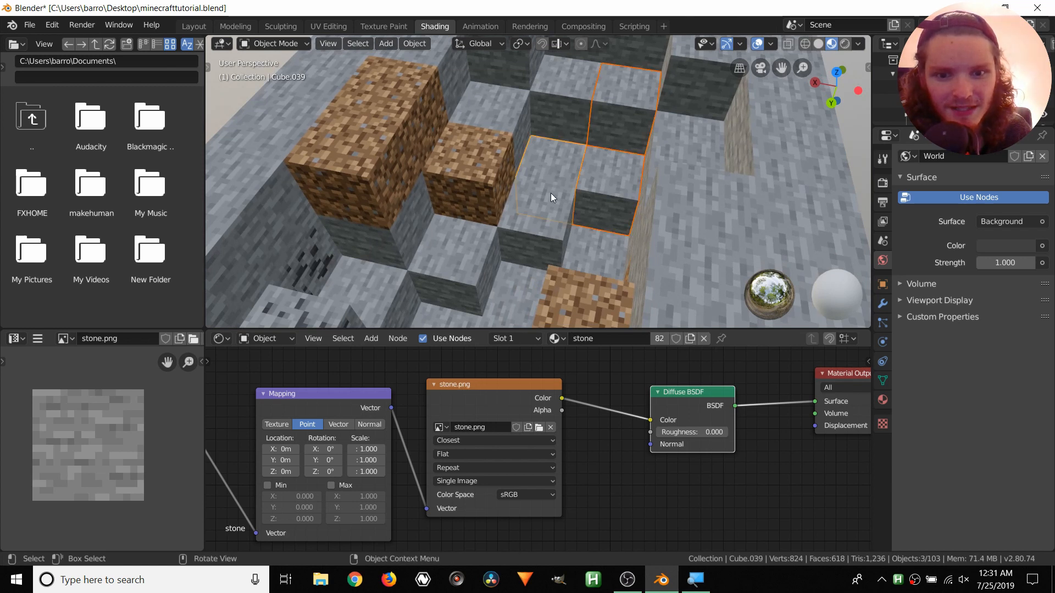
# Give the small raised stone block near the pit's 3D-cursor end a single-user stone material copy named iron, textured with iron_ore.png
pyautogui.click(633, 207)
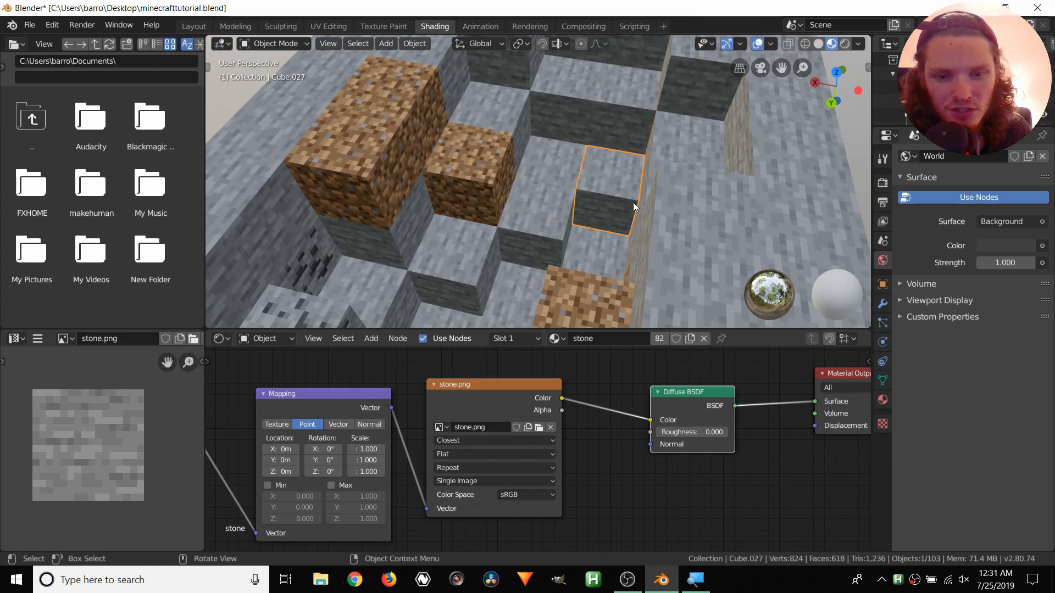
pyautogui.click(659, 338)
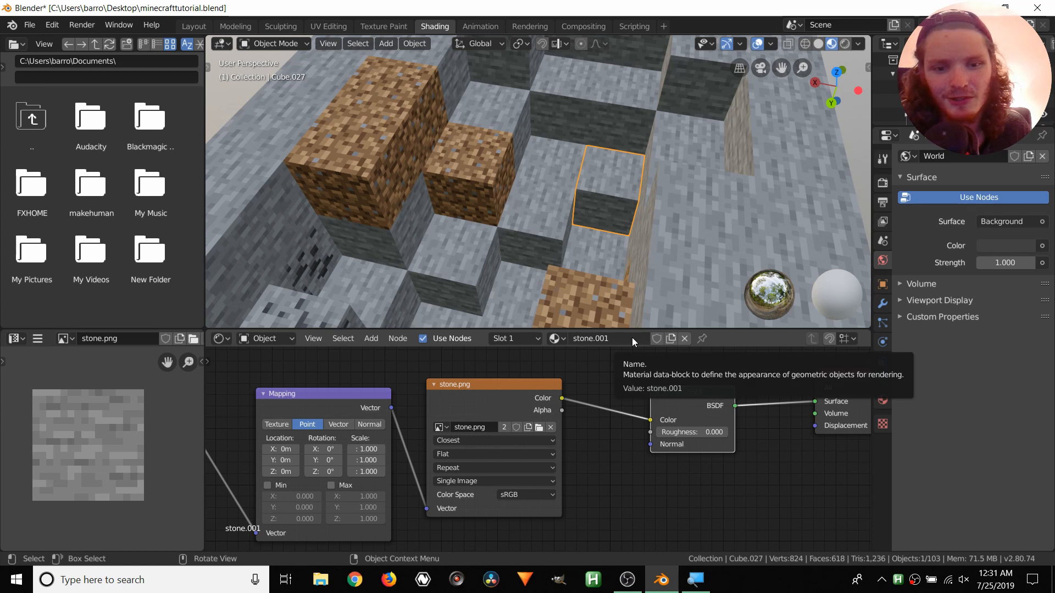
pyautogui.click(632, 338)
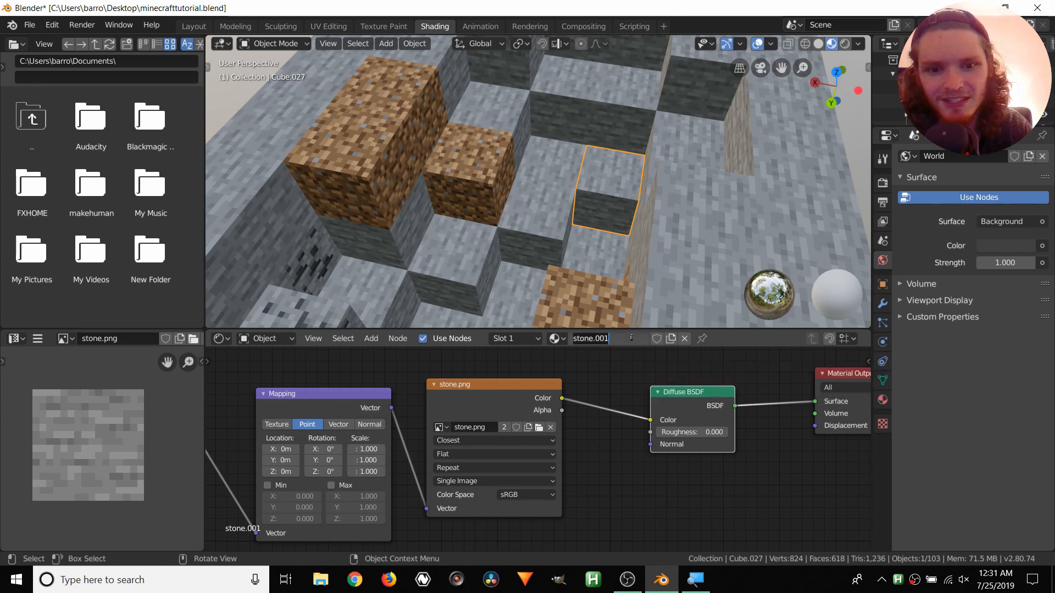
pyautogui.write('iron')
pyautogui.press('Return')
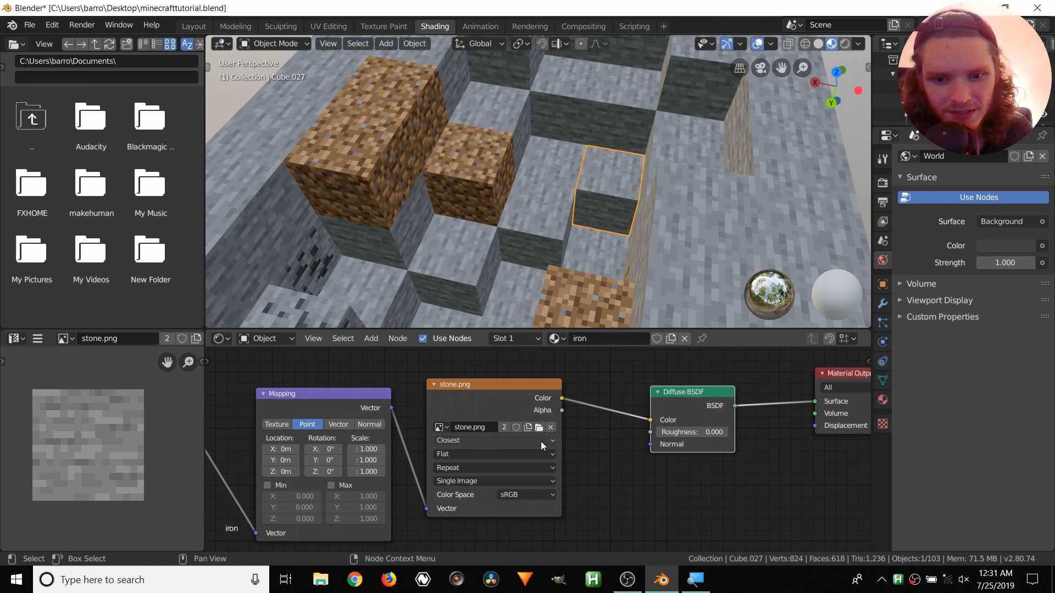
pyautogui.click(539, 428)
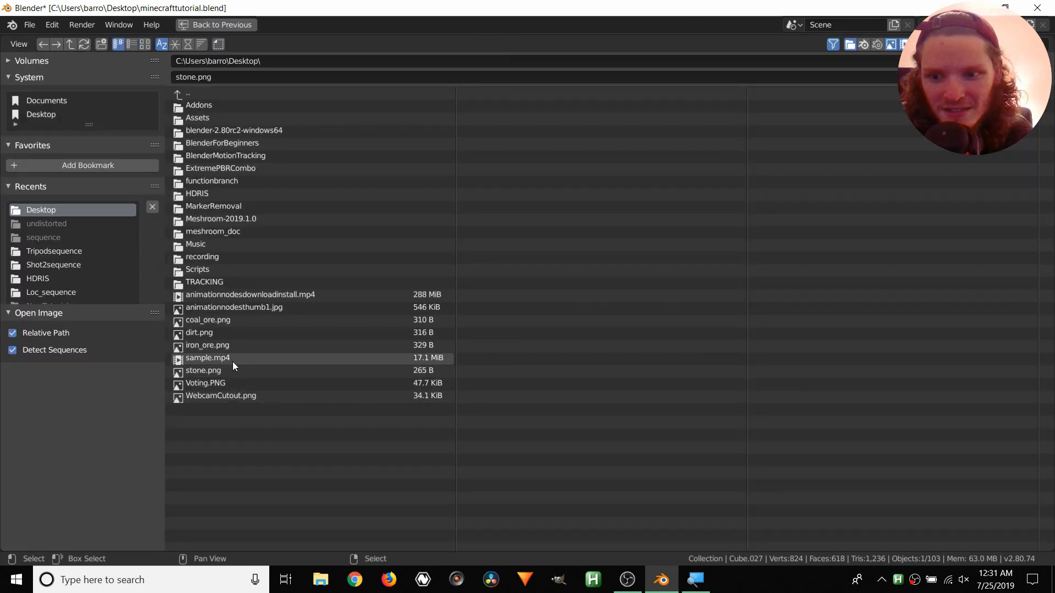
pyautogui.doubleClick(216, 346)
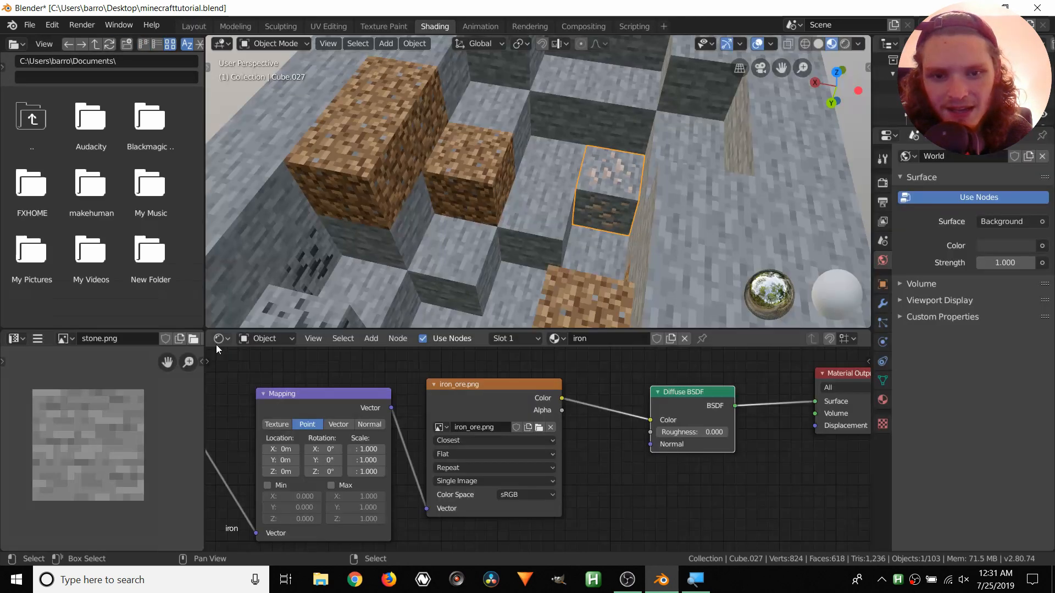
# Link the iron block's material to three nearby stone blocks at the pit's end, deselect everything, and save the file
pyautogui.click(615, 121)
pyautogui.keyDown('shift'); pyautogui.click(565, 116); pyautogui.keyUp('shift')
pyautogui.keyDown('shift'); pyautogui.click(487, 115); pyautogui.keyUp('shift')
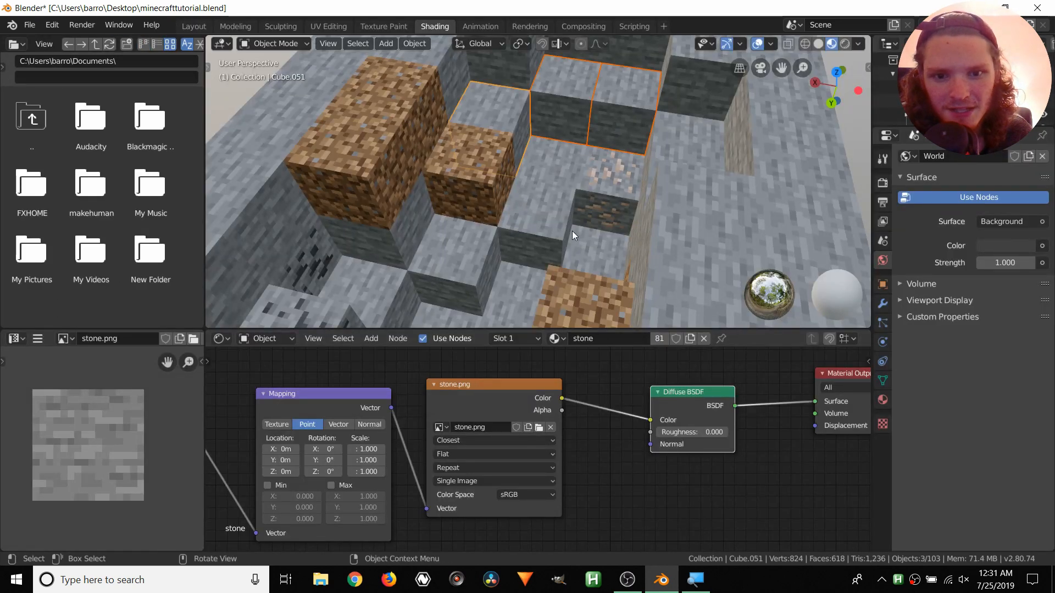
pyautogui.keyDown('shift'); pyautogui.click(604, 171); pyautogui.keyUp('shift')
pyautogui.hotkey('ctrl', 'l')
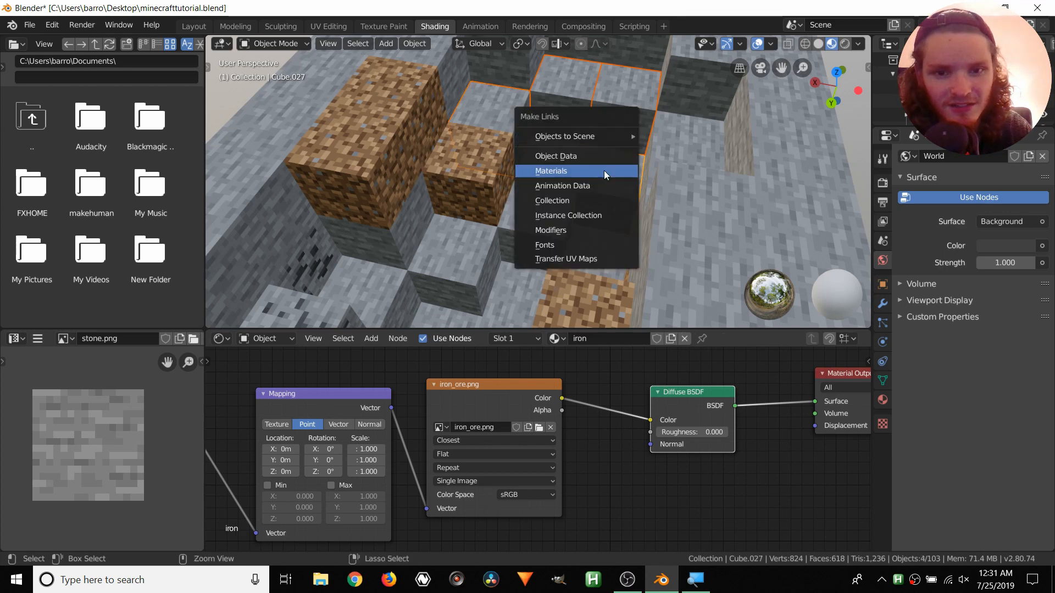
pyautogui.click(604, 170)
pyautogui.scroll(-2, 522, 185)
pyautogui.scroll(-3, 522, 185)
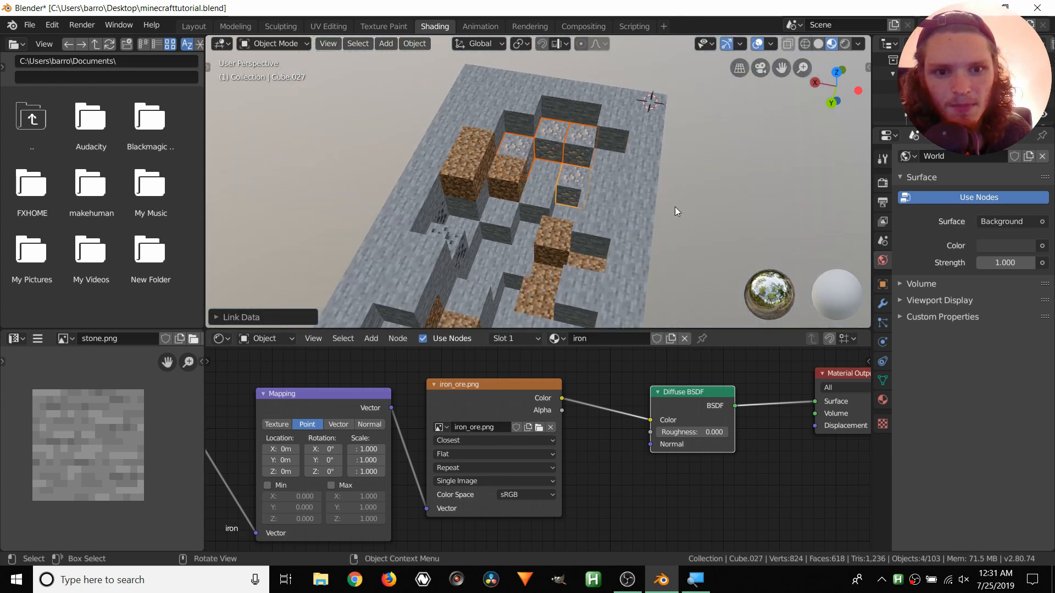
pyautogui.click(675, 206)
pyautogui.hotkey('ctrl', 's')
# Assign the existing stone material to the raised dirt block in the middle of the pit, and deselect it
pyautogui.moveTo(546, 140); pyautogui.dragTo(806, 150, button='middle')
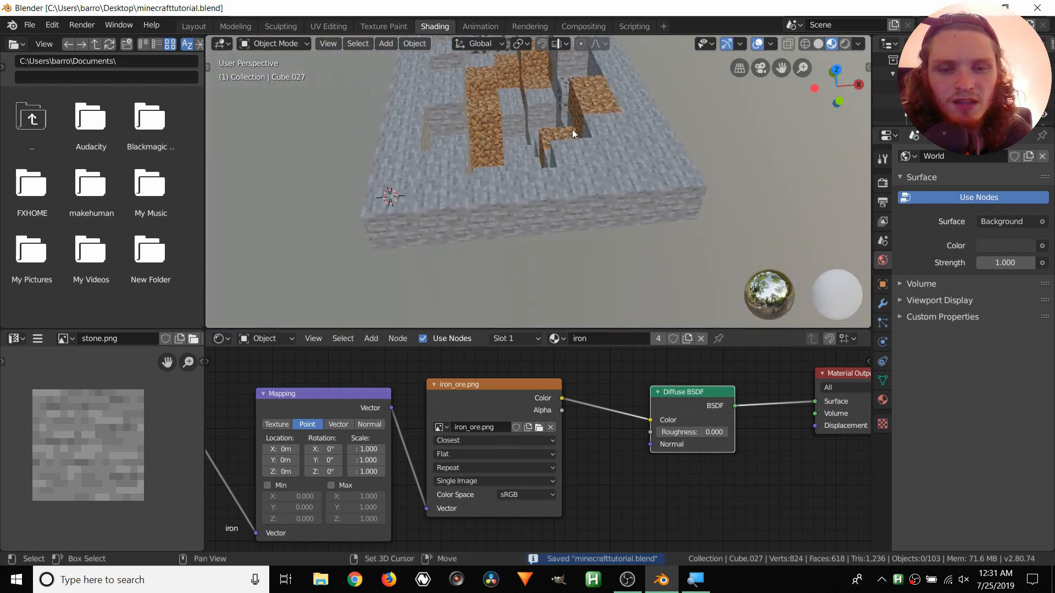
pyautogui.scroll(6, 571, 195)
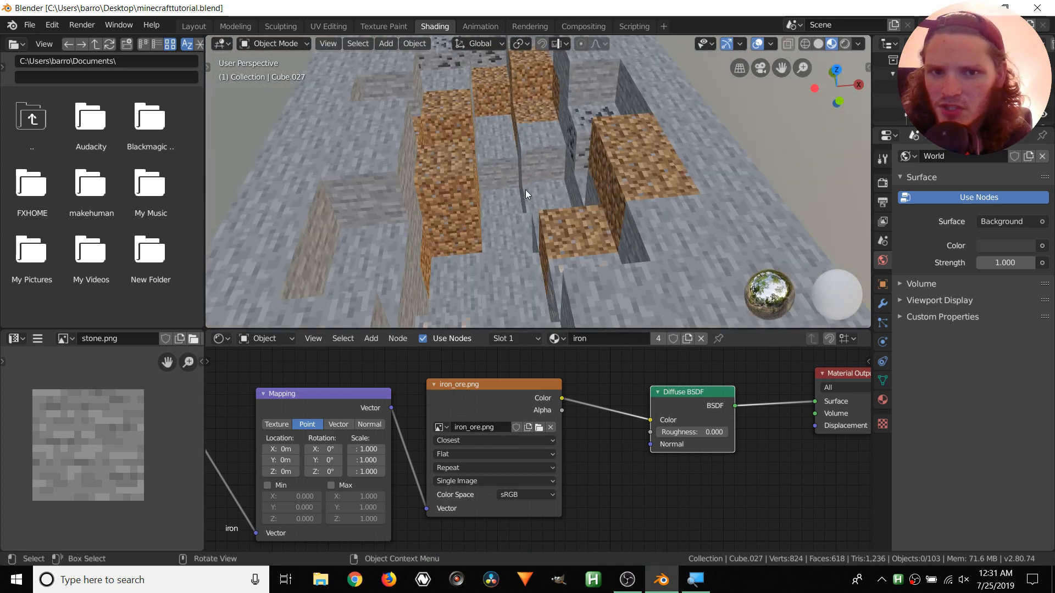
pyautogui.moveTo(487, 183); pyautogui.dragTo(457, 179, button='middle')
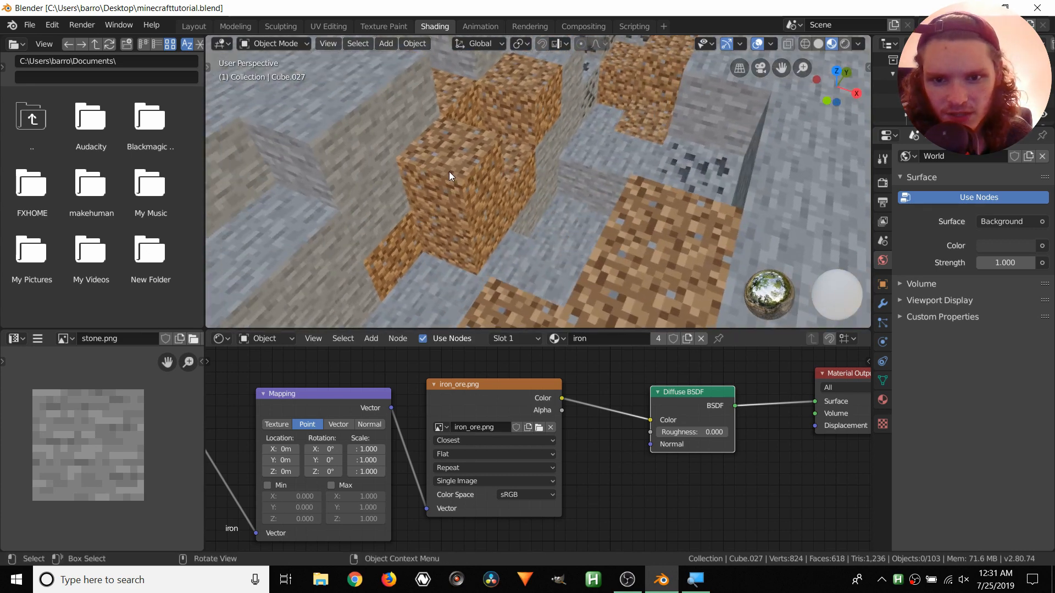
pyautogui.click(466, 177)
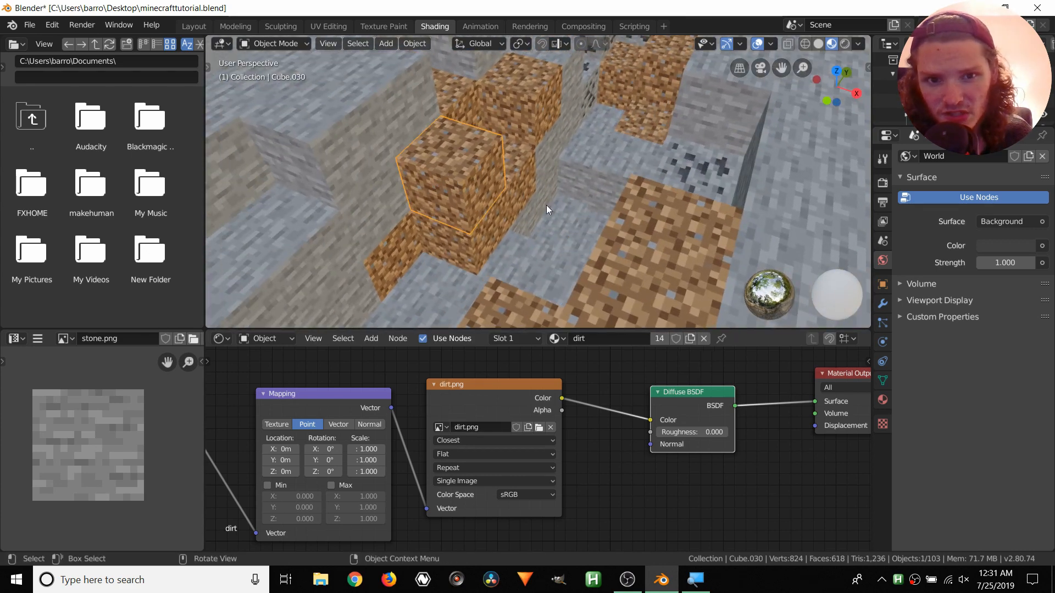
pyautogui.click(556, 339)
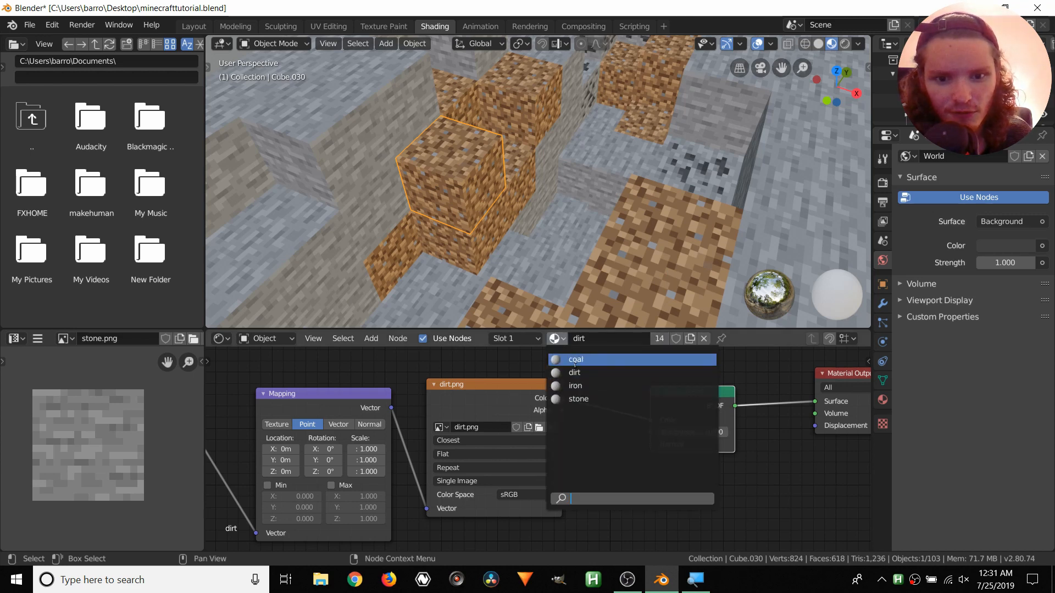
pyautogui.click(578, 399)
pyautogui.scroll(-3, 507, 167)
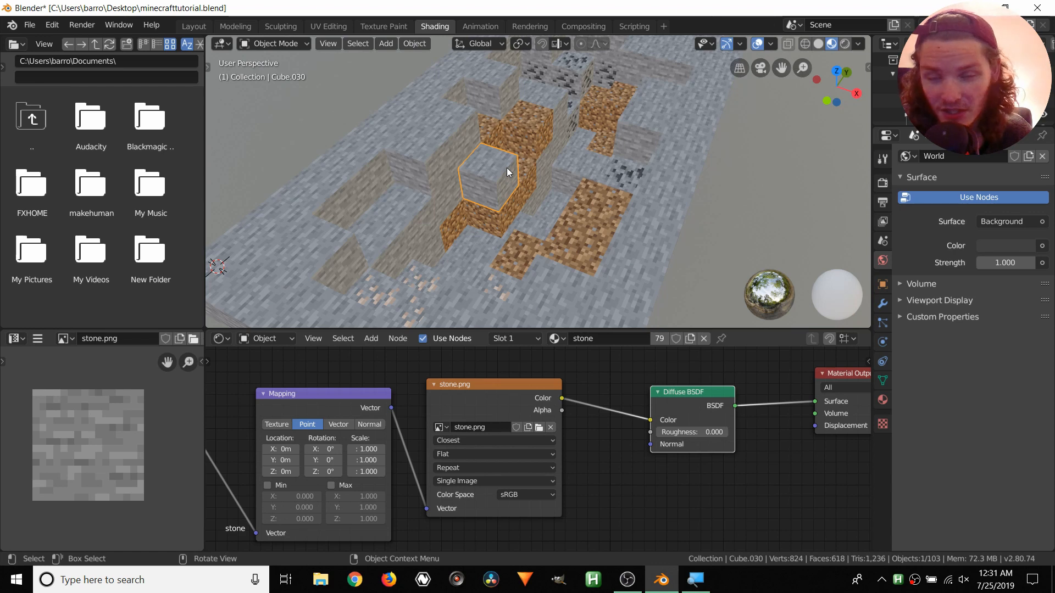
pyautogui.click(750, 159)
# Switch to the Layout workspace and save the file
pyautogui.scroll(-3, 615, 198)
pyautogui.moveTo(576, 177)
pyautogui.mouseDown(button='middle')
pyautogui.moveTo(535, 191)
pyautogui.moveTo(591, 176)
pyautogui.mouseUp(button='middle')
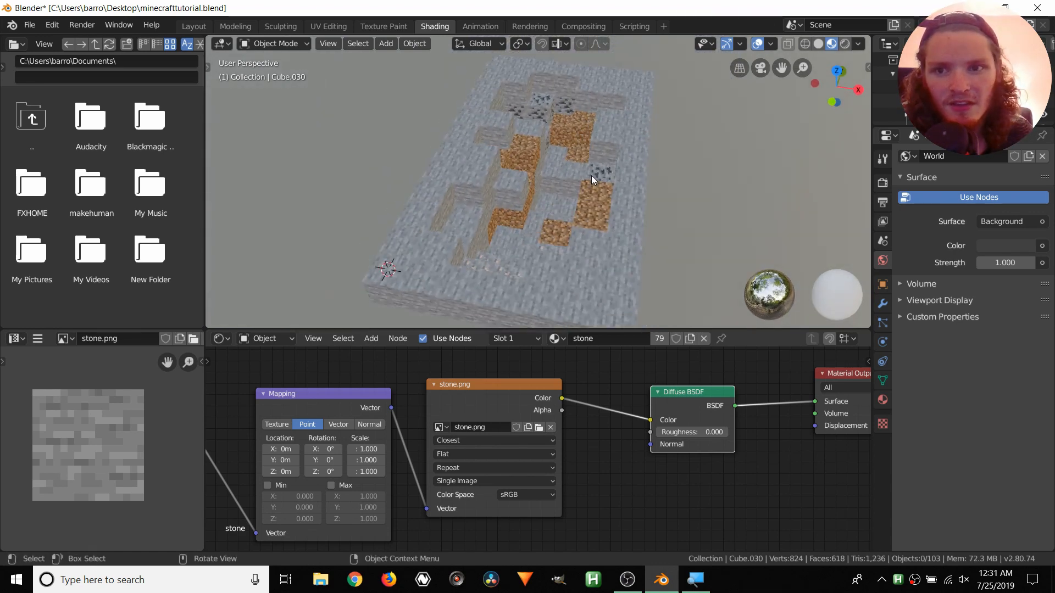
pyautogui.click(203, 27)
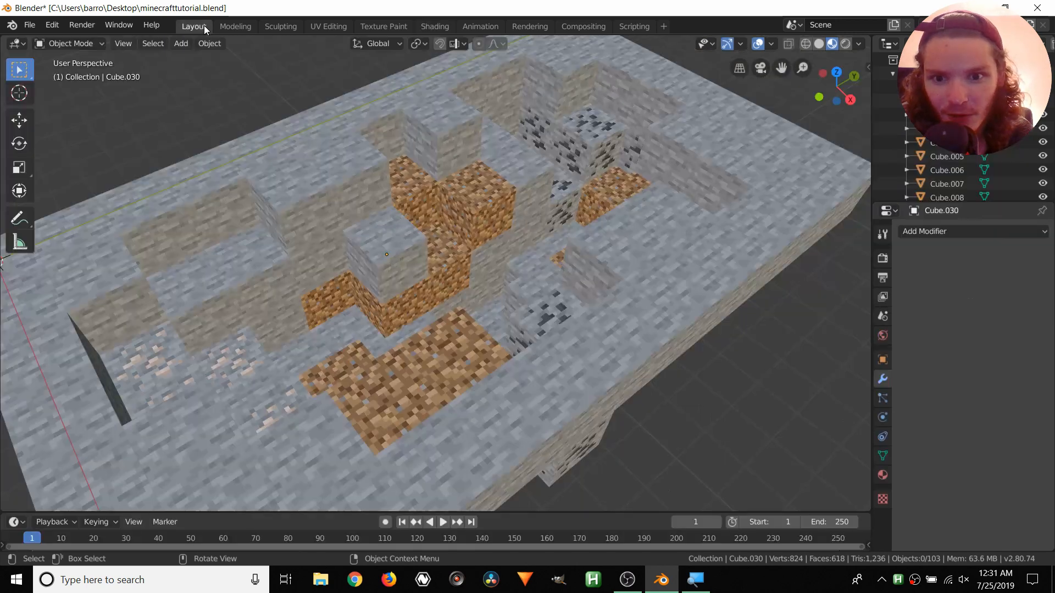
pyautogui.hotkey('ctrl', 's')
pyautogui.scroll(-3, 450, 215)
pyautogui.moveTo(449, 215); pyautogui.dragTo(501, 237, button='middle')
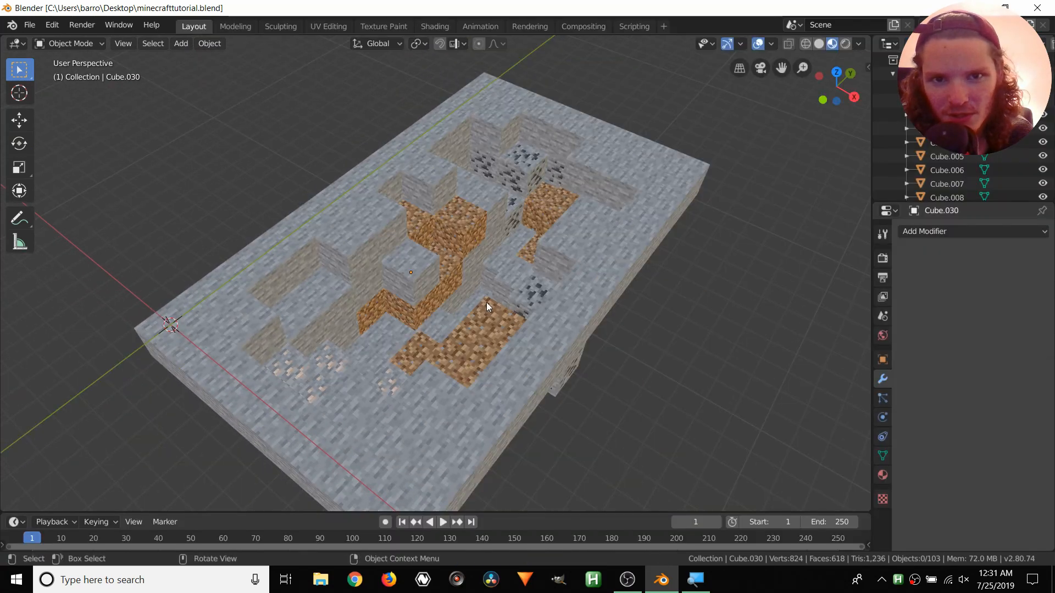
pyautogui.moveTo(486, 302); pyautogui.dragTo(543, 225, button='middle')
pyautogui.scroll(-3, 543, 226)
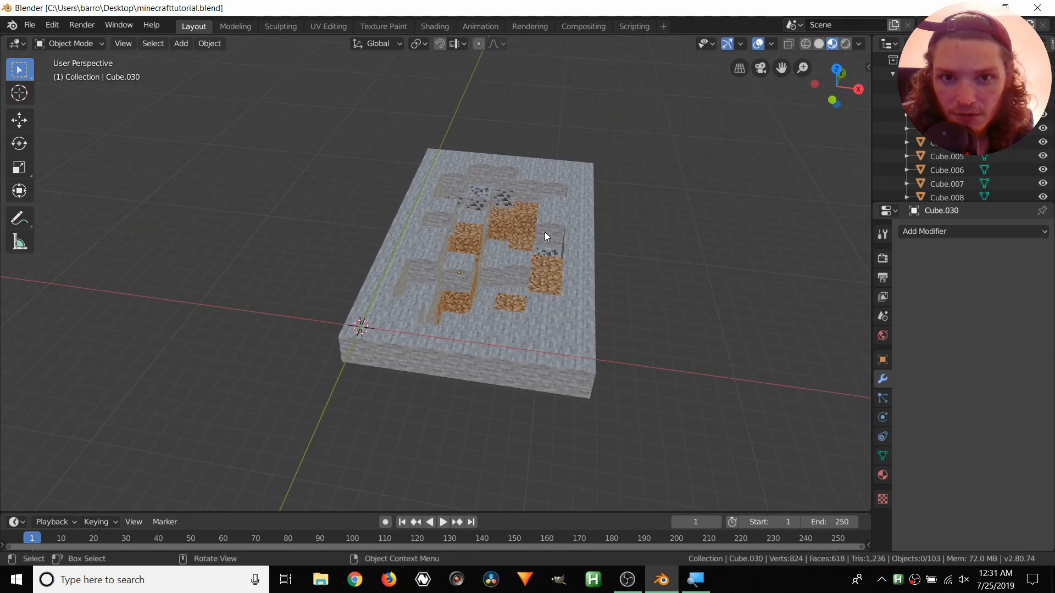
# Play the sample video from the desktop, pause it to examine the finished pit effect, and return to Blender
pyautogui.click(1053, 588)
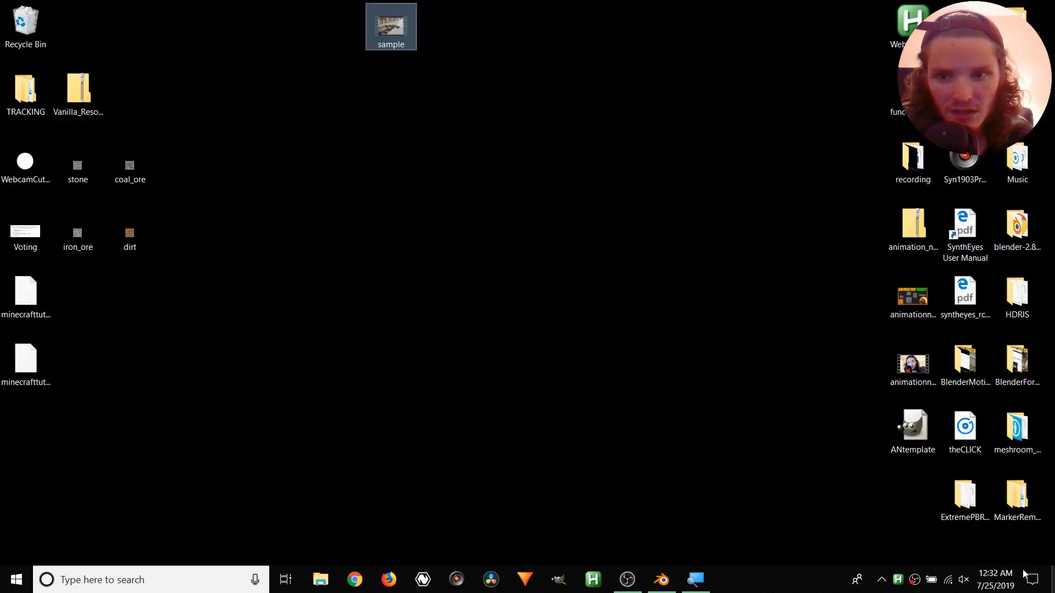
pyautogui.doubleClick(402, 38)
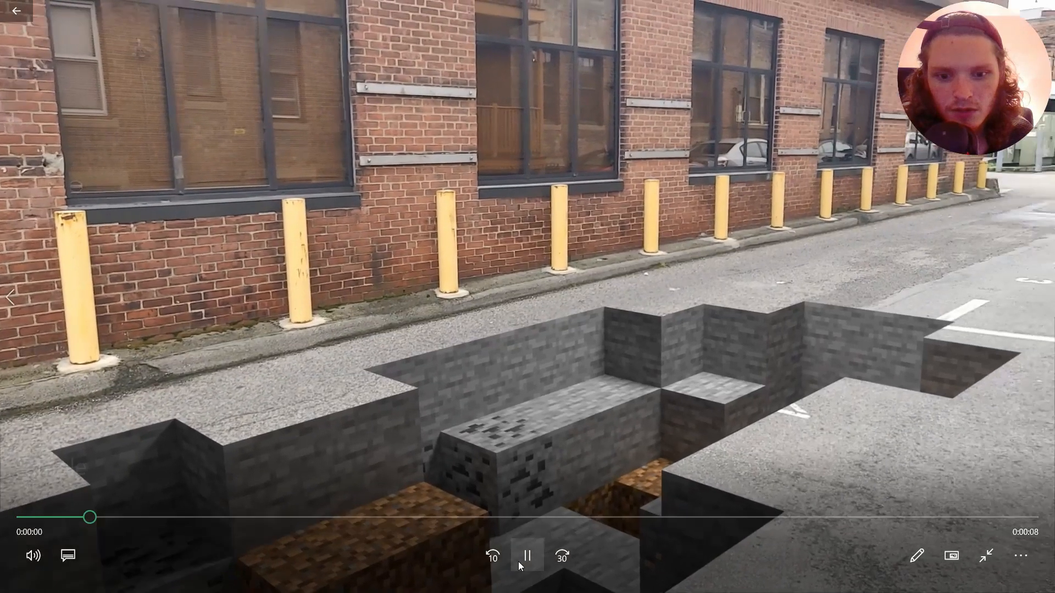
pyautogui.click(518, 562)
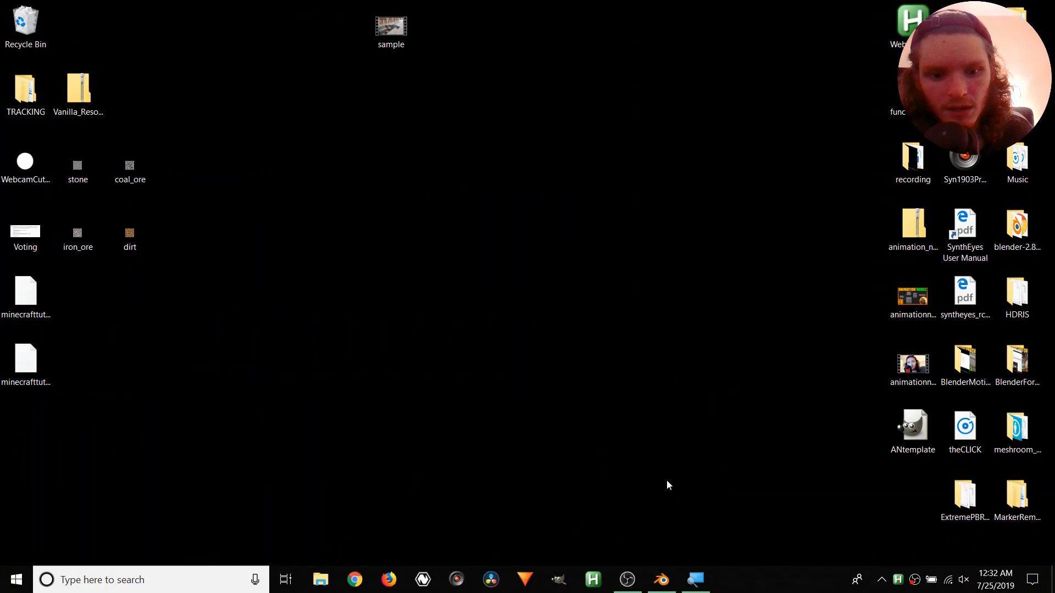
pyautogui.click(661, 579)
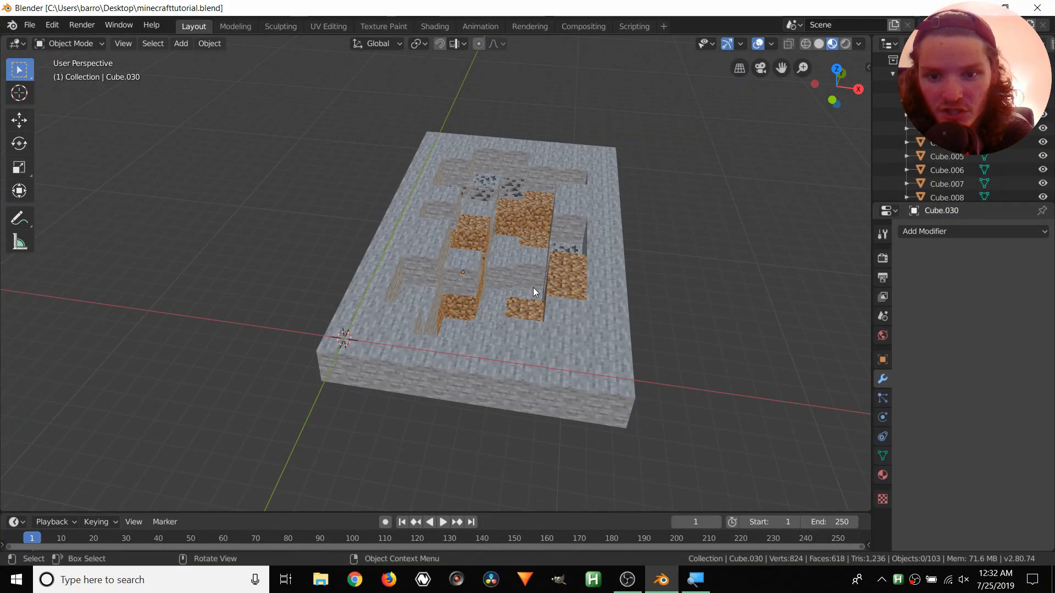
# Select the third block along the slab's front edge, counting from the 3D-cursor corner, and save the file
pyautogui.scroll(2, 533, 287)
pyautogui.click(303, 350)
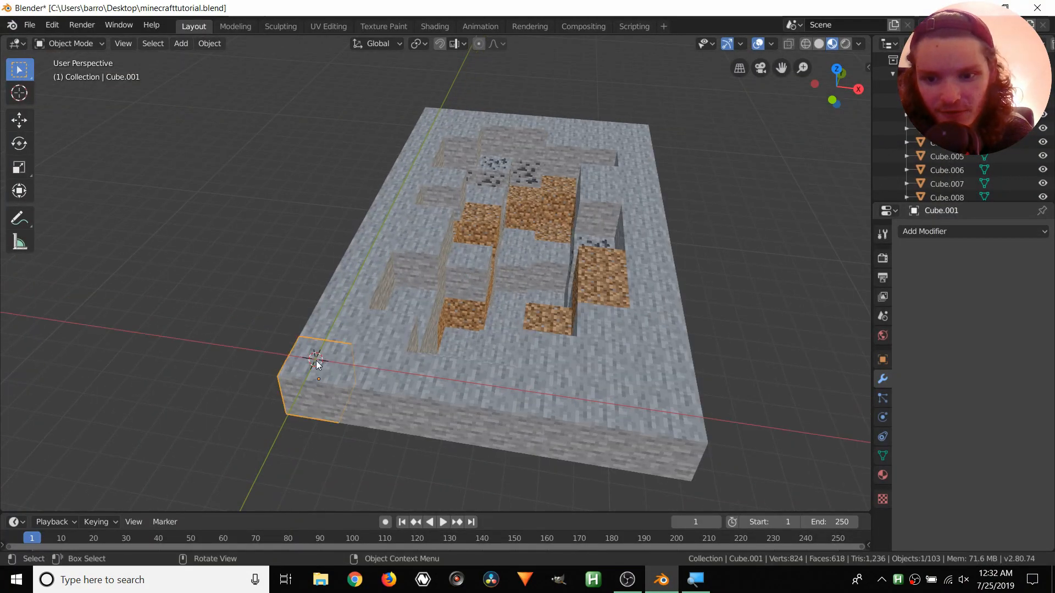
pyautogui.click(359, 366)
pyautogui.click(423, 380)
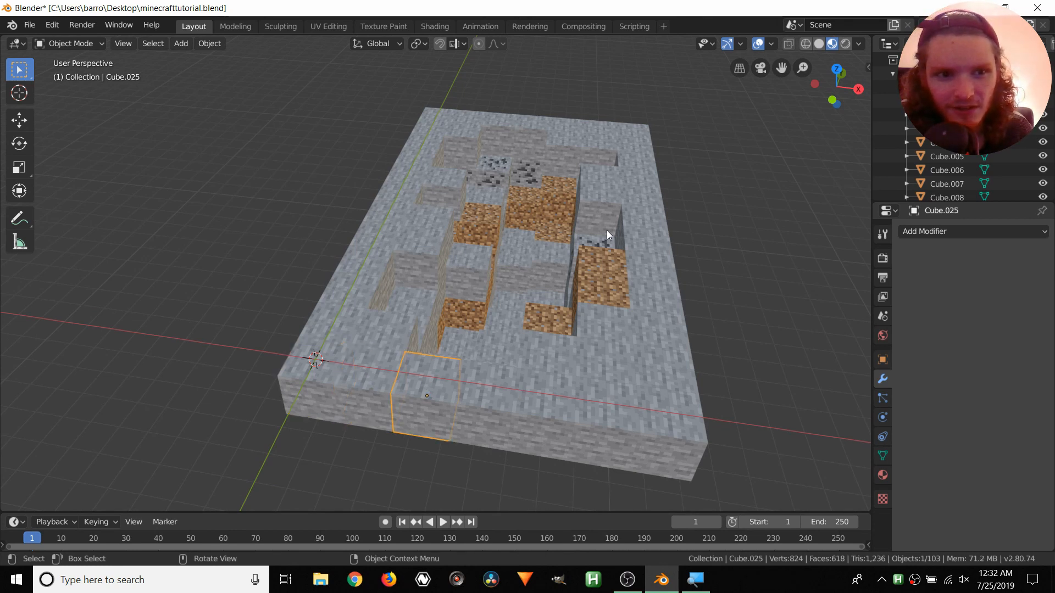
pyautogui.moveTo(595, 231); pyautogui.dragTo(525, 270, button='middle')
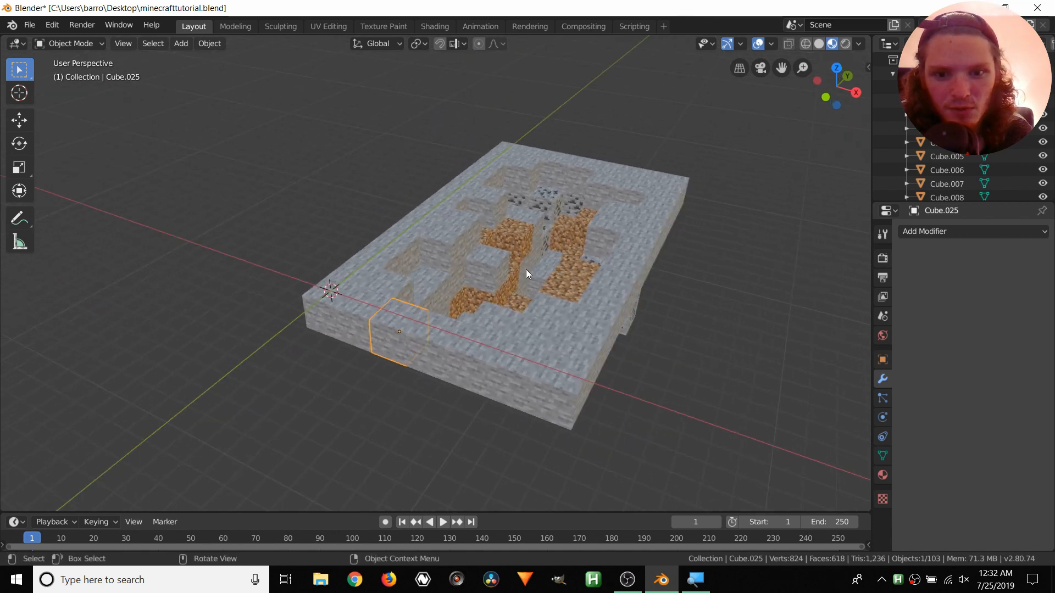
pyautogui.hotkey('ctrl', 's')
# Select all blocks of the slab and search the operators for "join"
pyautogui.keyDown('shift'); pyautogui.moveTo(559, 228); pyautogui.dragTo(452, 238, button='middle'); pyautogui.keyUp('shift')
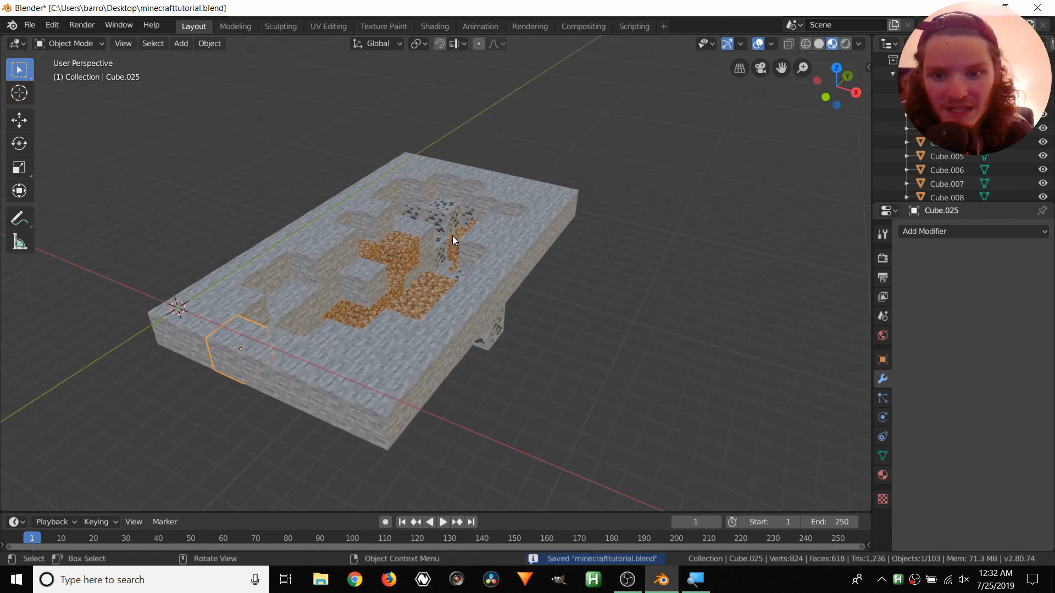
pyautogui.press('a')
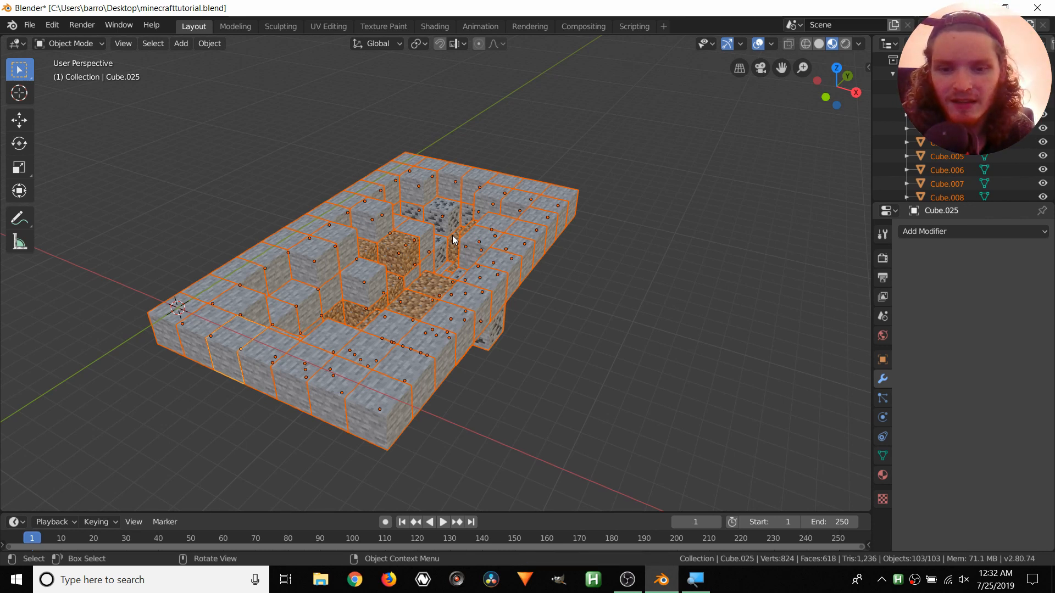
pyautogui.press('F3')
pyautogui.write('Select Random')
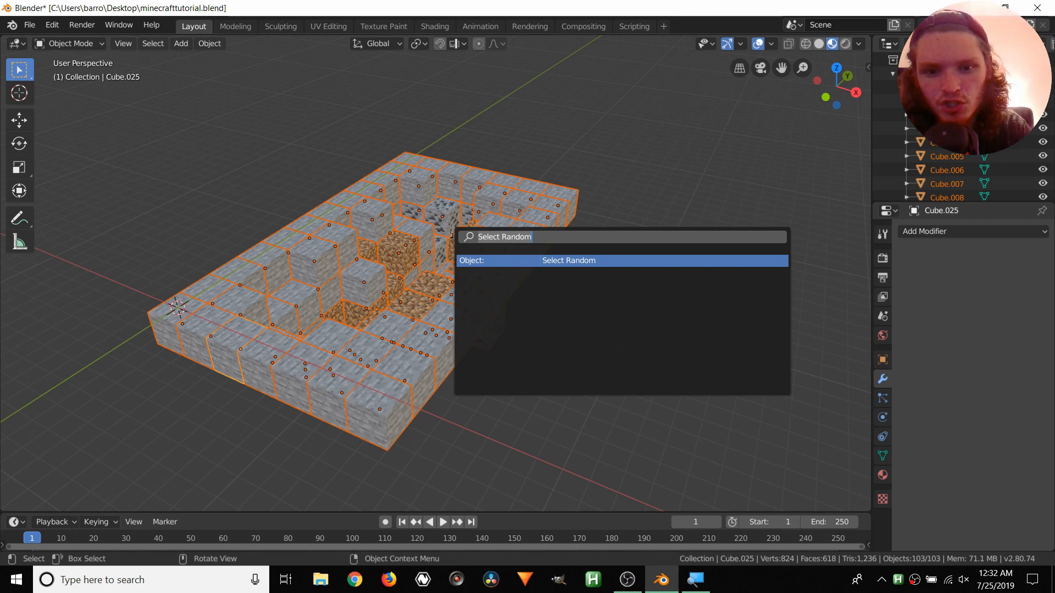
pyautogui.write('join')
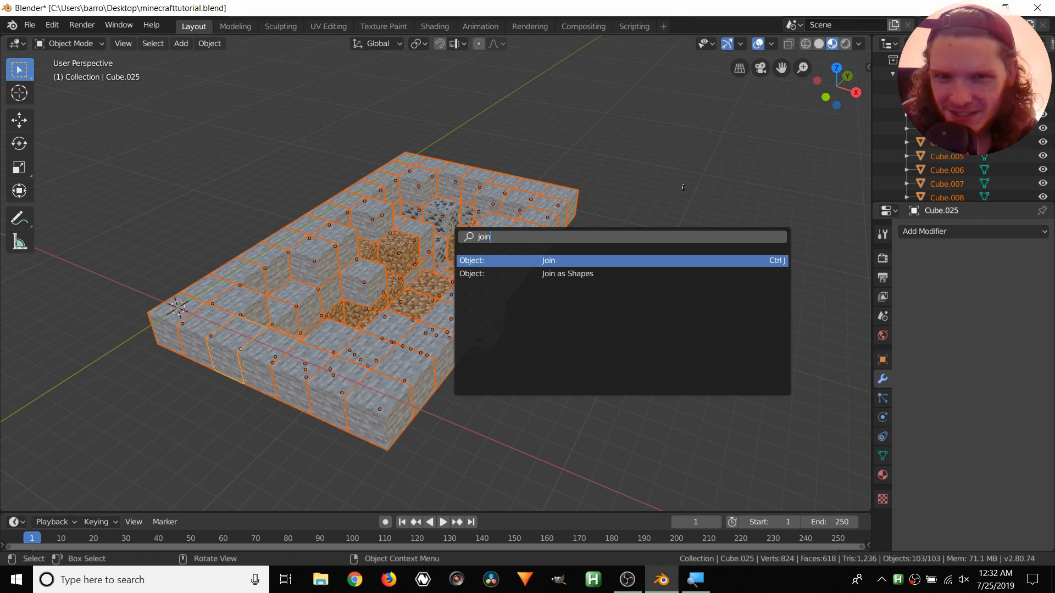
pyautogui.press('Return')
pyautogui.keyDown('shift'); pyautogui.moveTo(329, 321); pyautogui.dragTo(451, 243, button='middle'); pyautogui.keyUp('shift')
pyautogui.scroll(2, 425, 277)
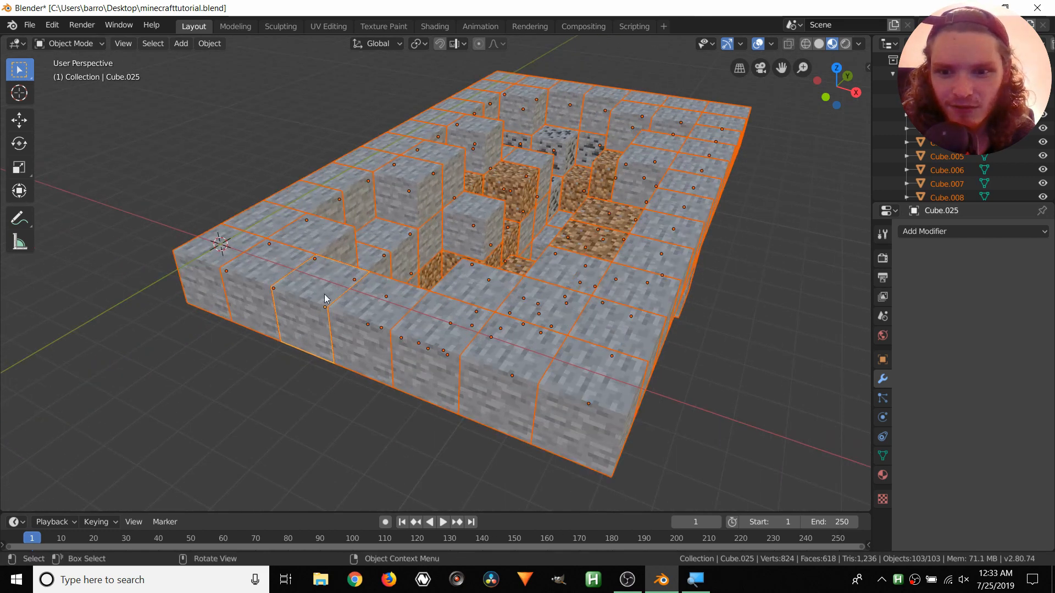
pyautogui.keyDown('shift'); pyautogui.click(305, 285); pyautogui.keyUp('shift')
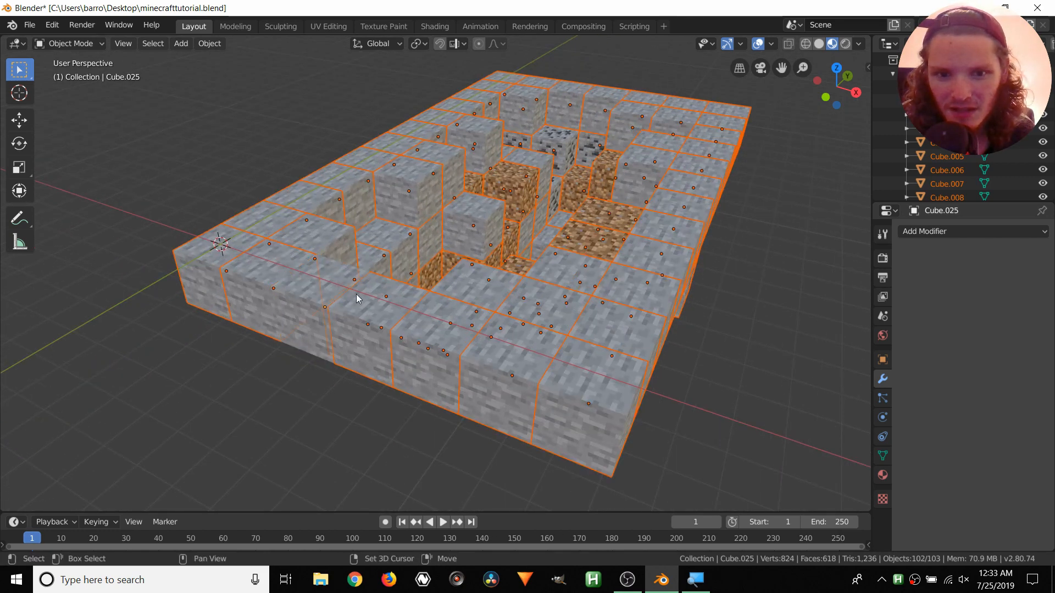
pyautogui.press('F3')
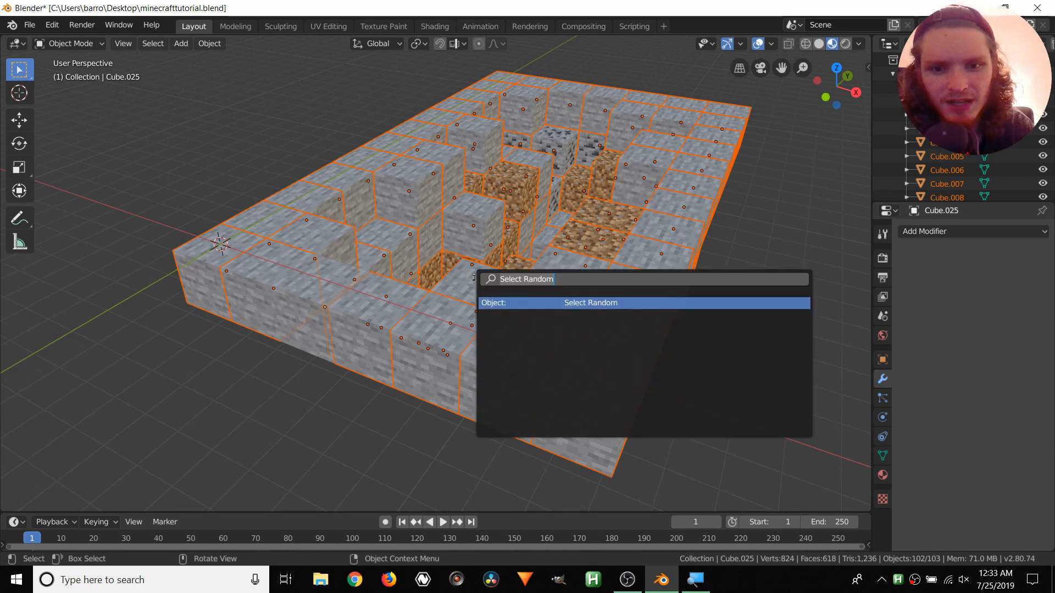
pyautogui.write('join')
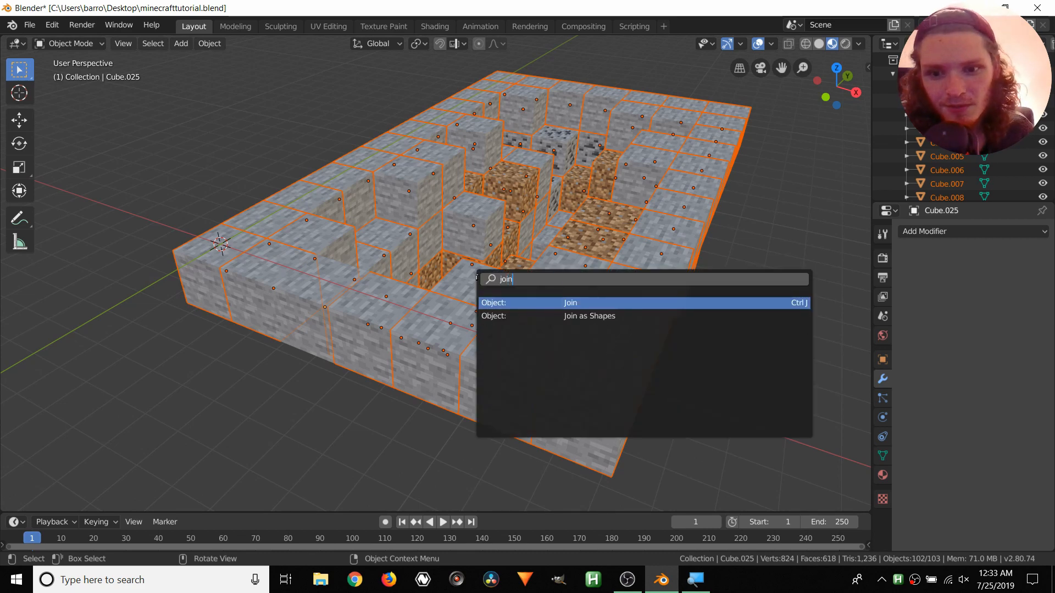
pyautogui.press('Escape')
pyautogui.keyDown('shift'); pyautogui.click(317, 315); pyautogui.keyUp('shift')
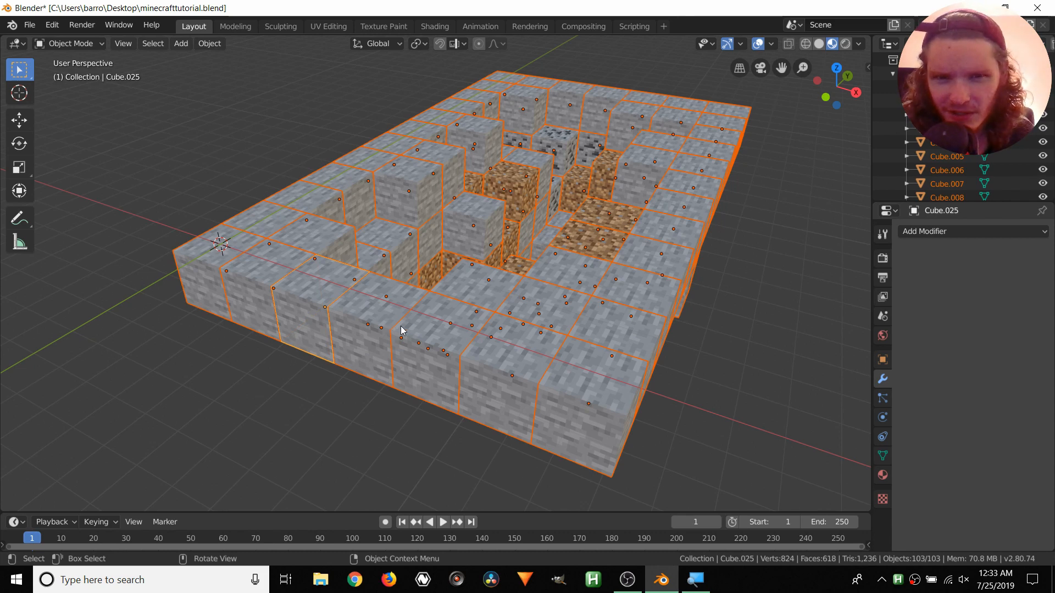
# Join all the selected blocks of the slab into one object, keeping it at its current position
pyautogui.scroll(-3, 403, 327)
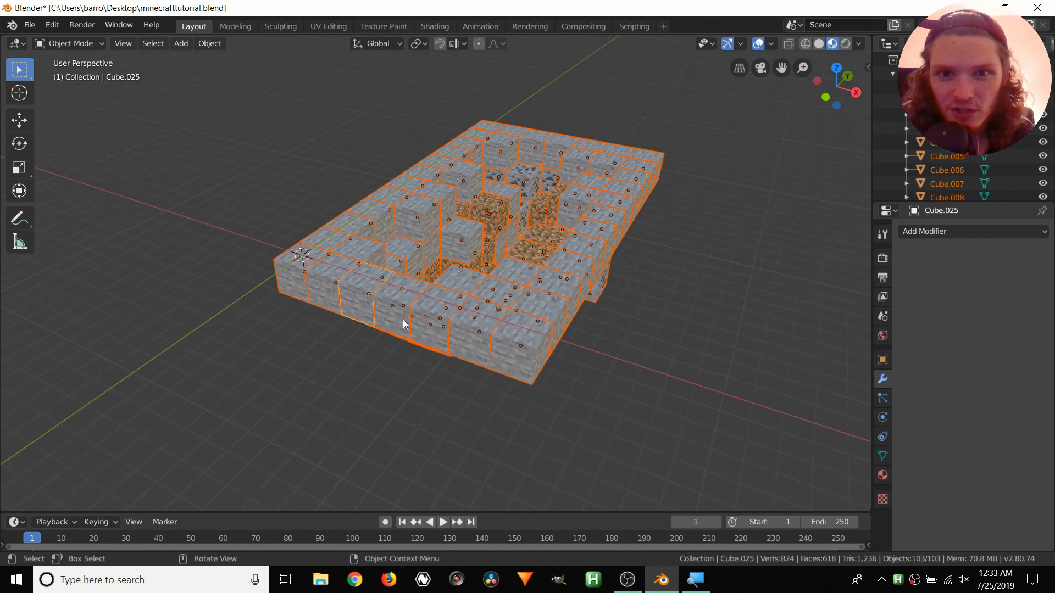
pyautogui.press('F3')
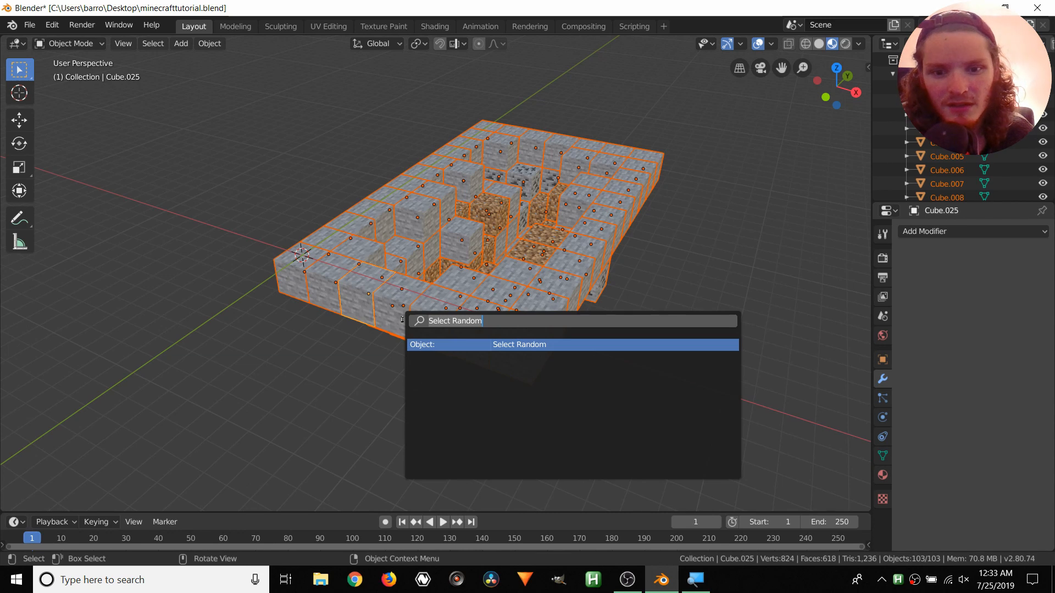
pyautogui.write('join')
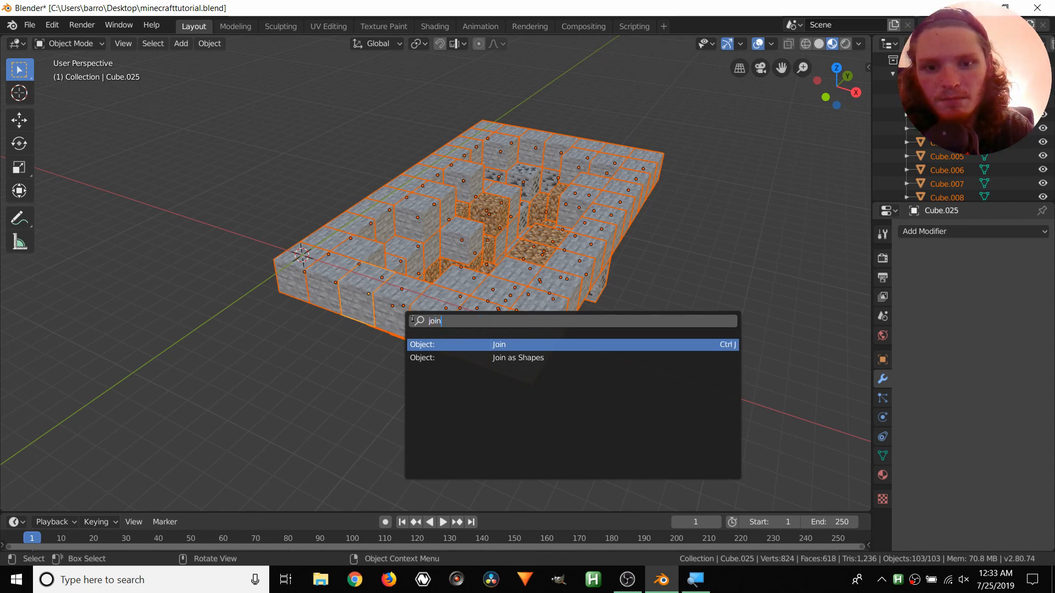
pyautogui.press('Return')
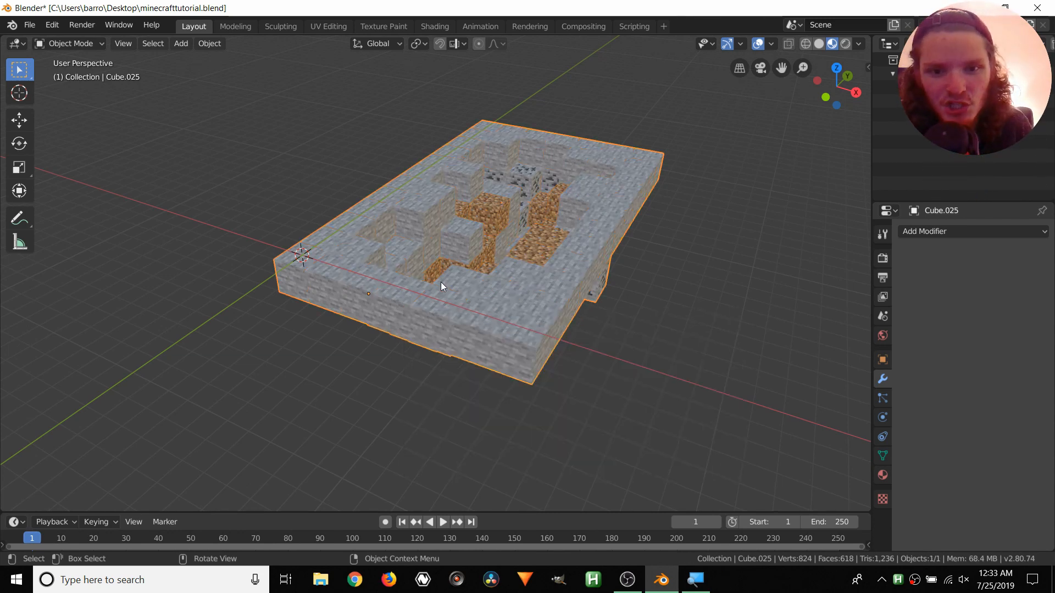
pyautogui.press('g')
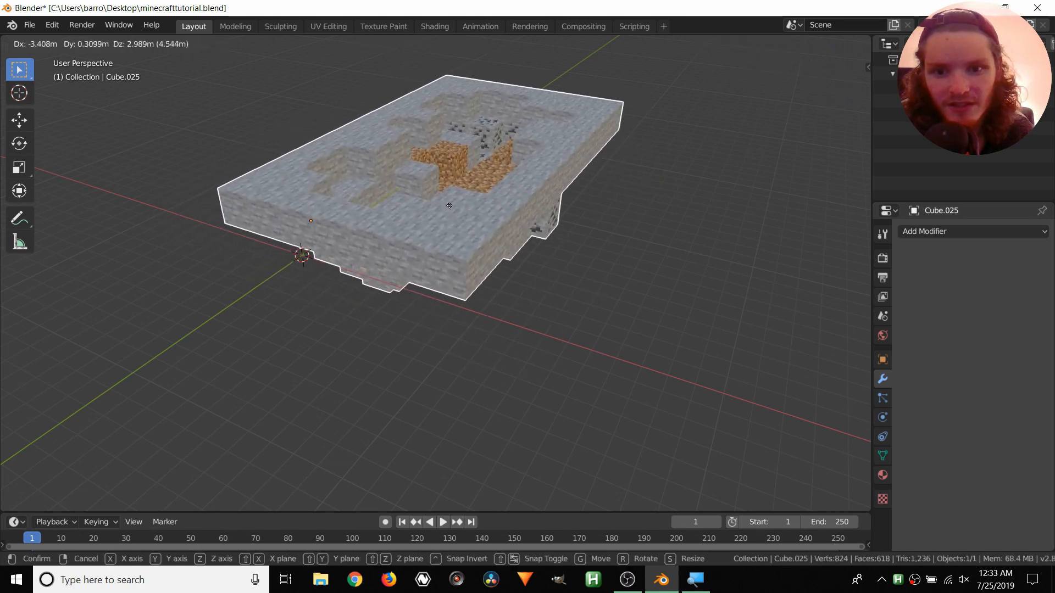
pyautogui.rightClick(449, 206)
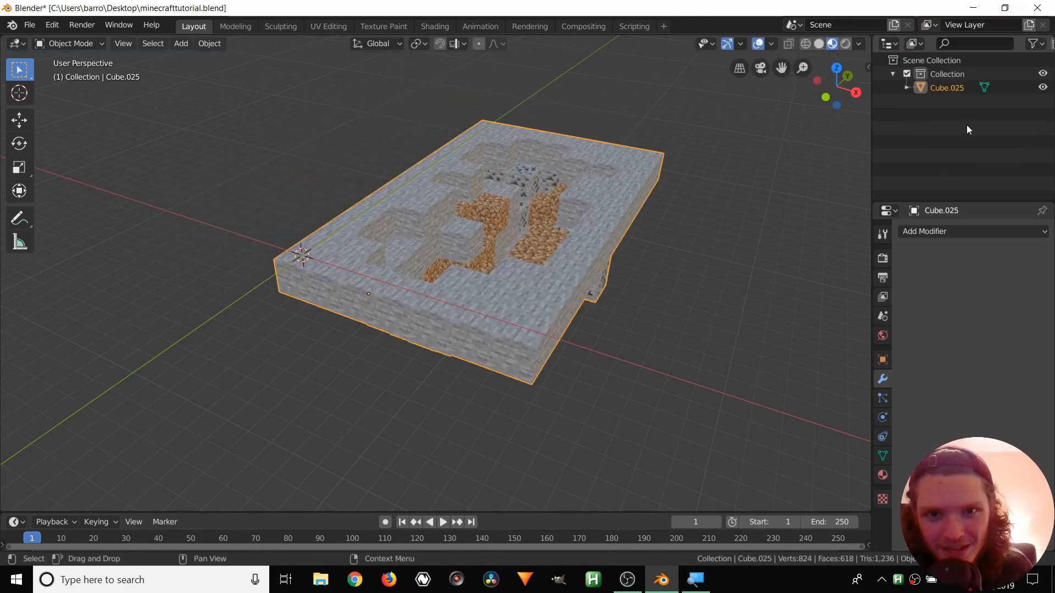
# Rename the joined slab object to "crater"
pyautogui.doubleClick(956, 89)
pyautogui.write('c')
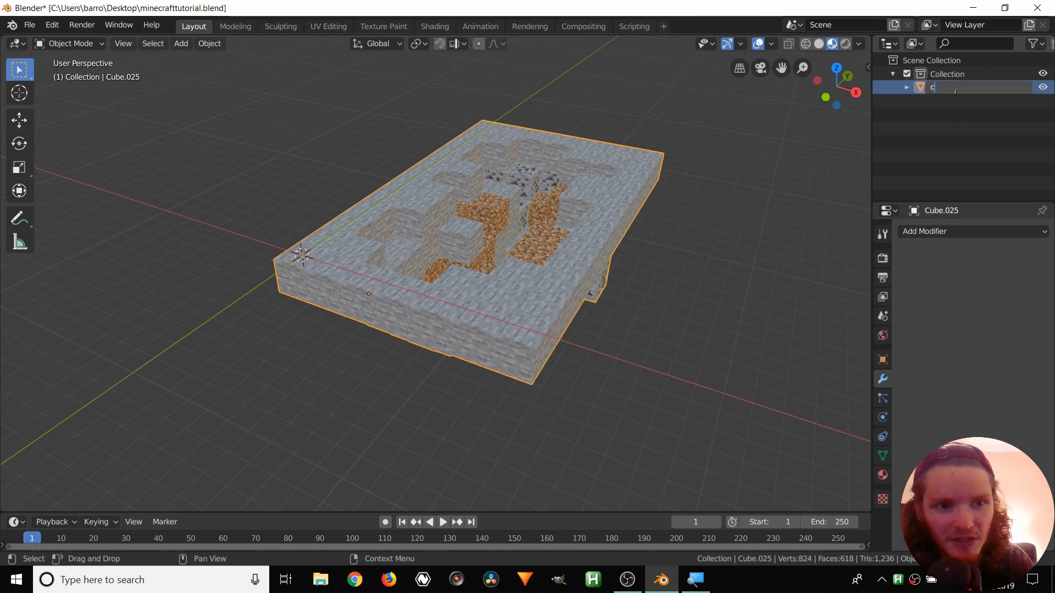
pyautogui.write('rater')
pyautogui.press('Return')
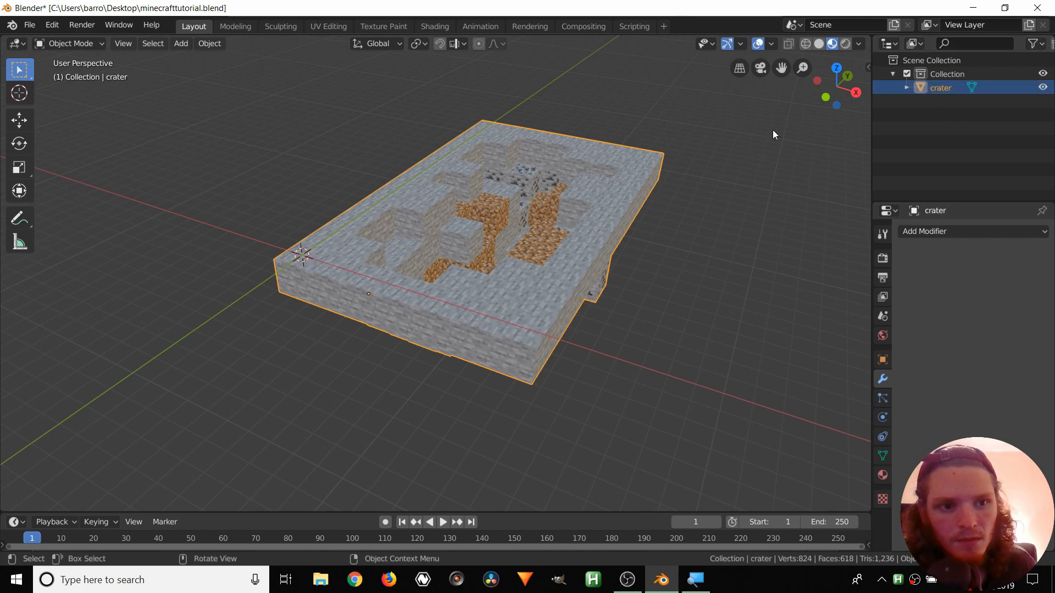
# Review the crater object's material slots, going through stone, dirt, coal and iron
pyautogui.scroll(2, 576, 173)
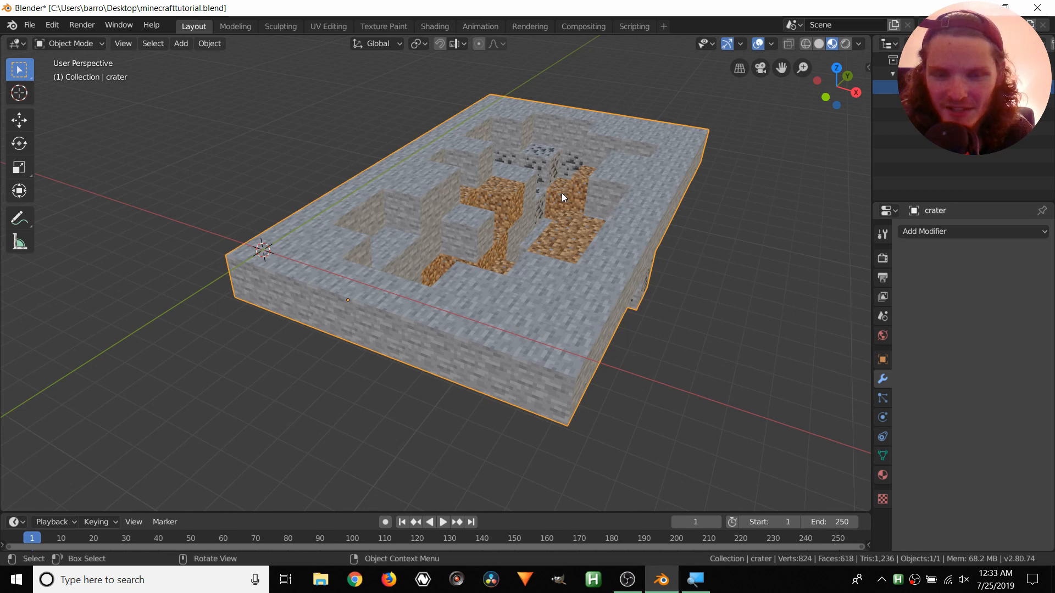
pyautogui.keyDown('shift'); pyautogui.moveTo(540, 194); pyautogui.dragTo(496, 222, button='middle'); pyautogui.keyUp('shift')
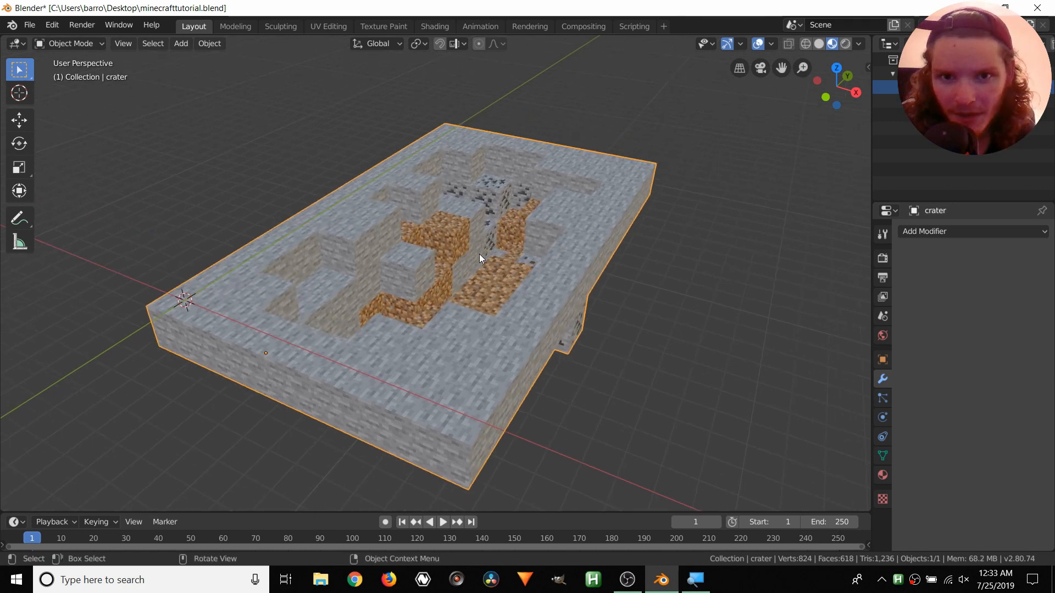
pyautogui.scroll(5, 479, 254)
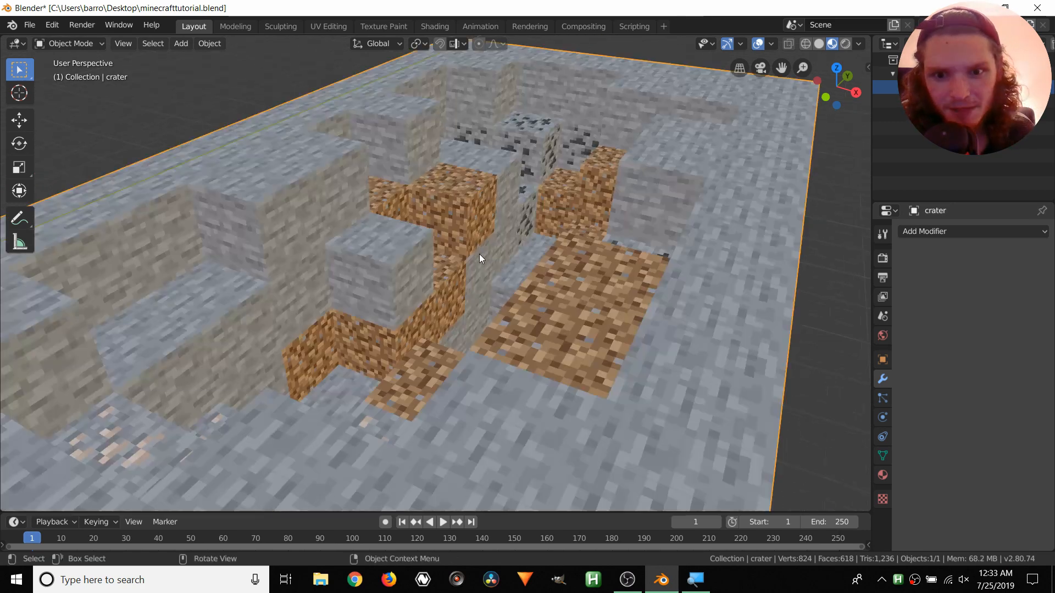
pyautogui.click(883, 476)
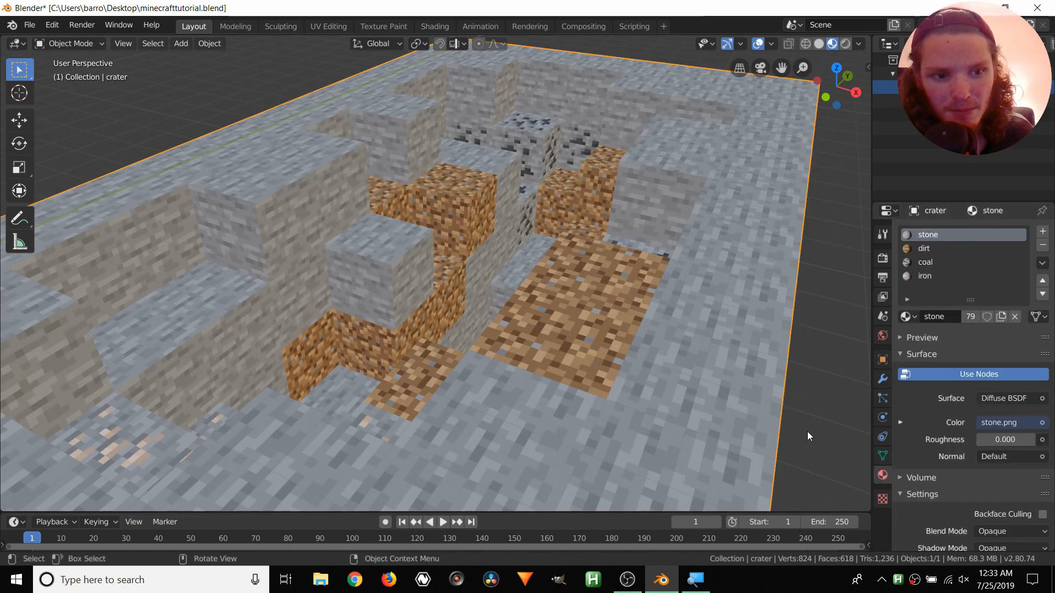
pyautogui.click(932, 248)
pyautogui.click(926, 262)
pyautogui.click(926, 275)
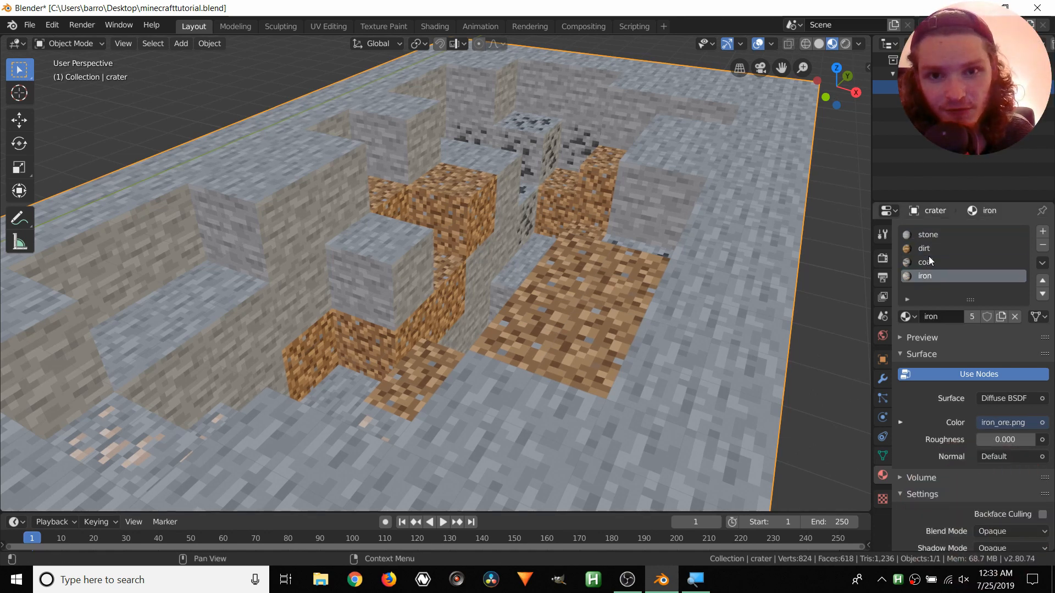
# Enter Edit Mode on the crater and select all faces that use the coal material
pyautogui.press('Tab')
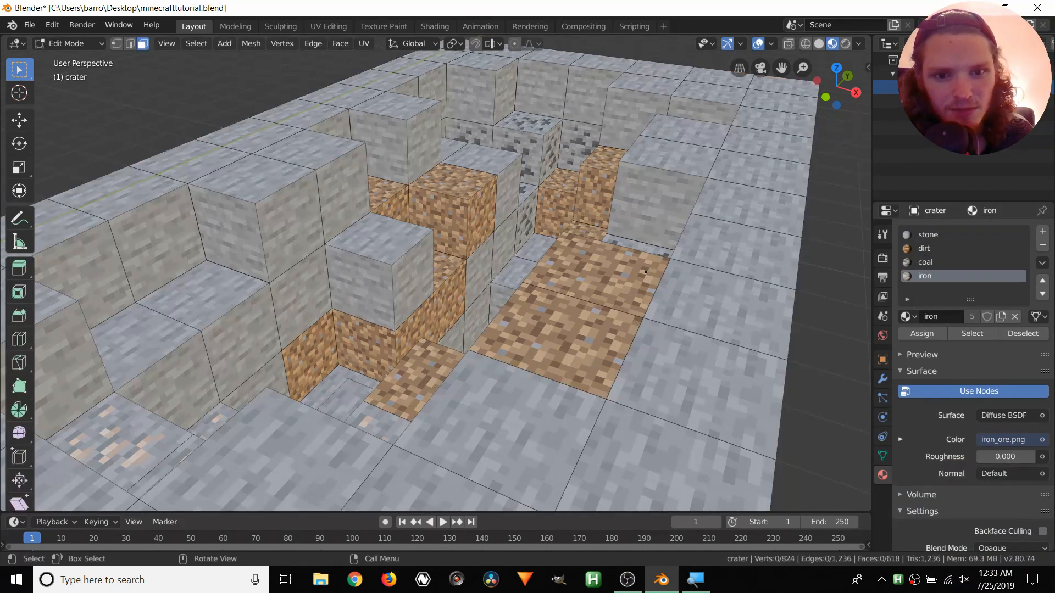
pyautogui.click(929, 263)
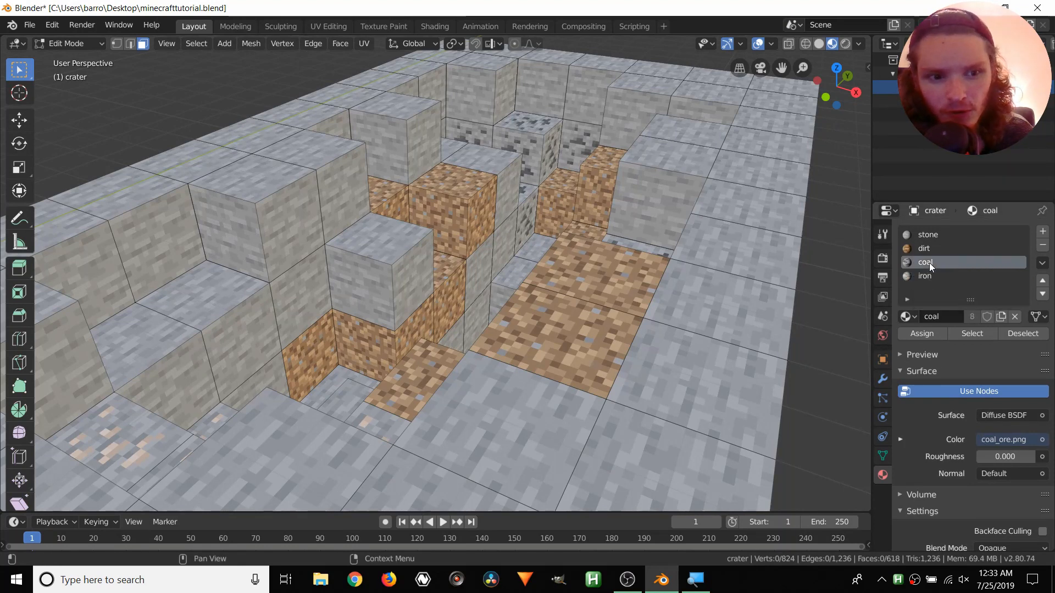
pyautogui.click(961, 334)
pyautogui.moveTo(483, 164); pyautogui.dragTo(503, 149, button='middle')
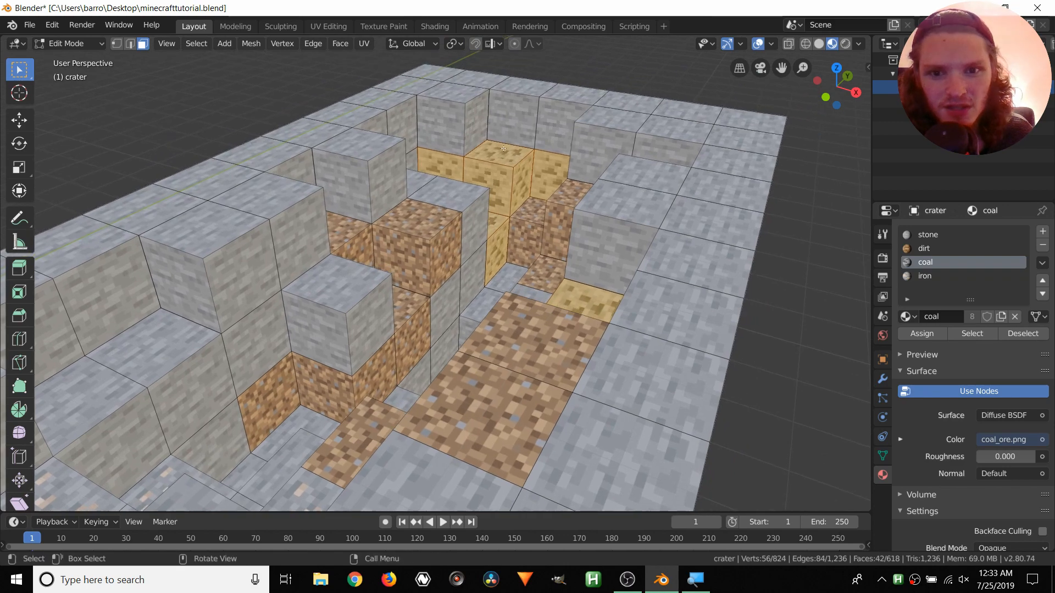
pyautogui.moveTo(510, 187); pyautogui.dragTo(456, 211, button='middle')
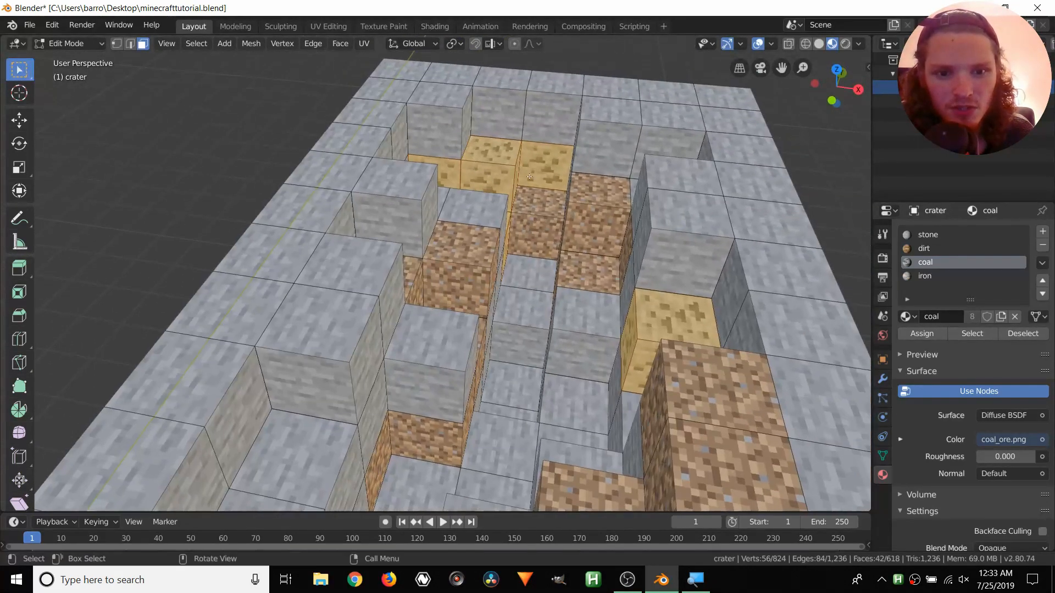
# Add the top face of the raised stone block nearest the coal faces to the selection and try to assign it the coal material
pyautogui.keyDown('shift'); pyautogui.click(403, 178); pyautogui.keyUp('shift')
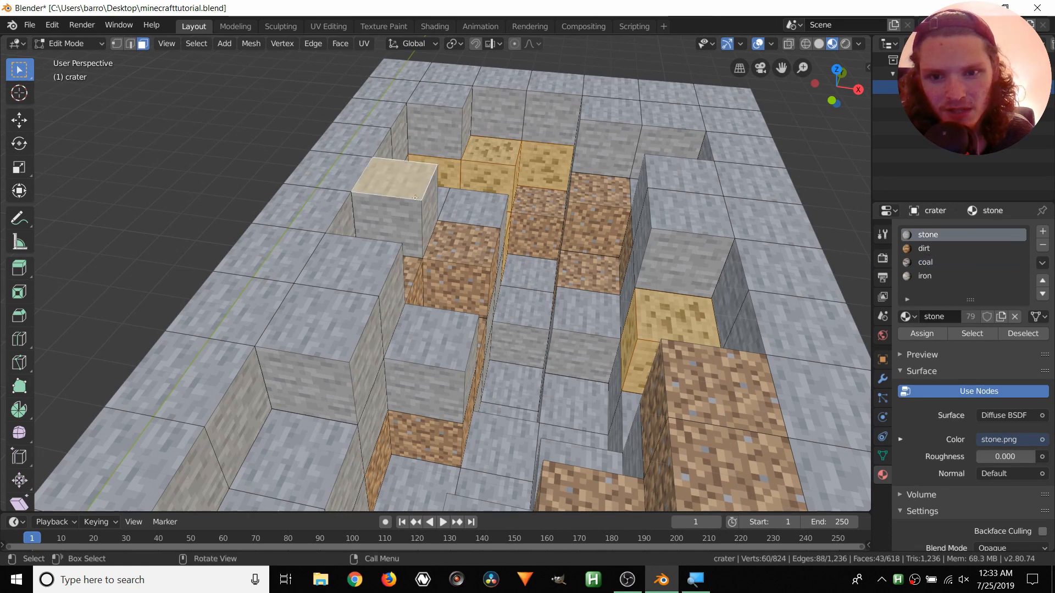
pyautogui.click(926, 333)
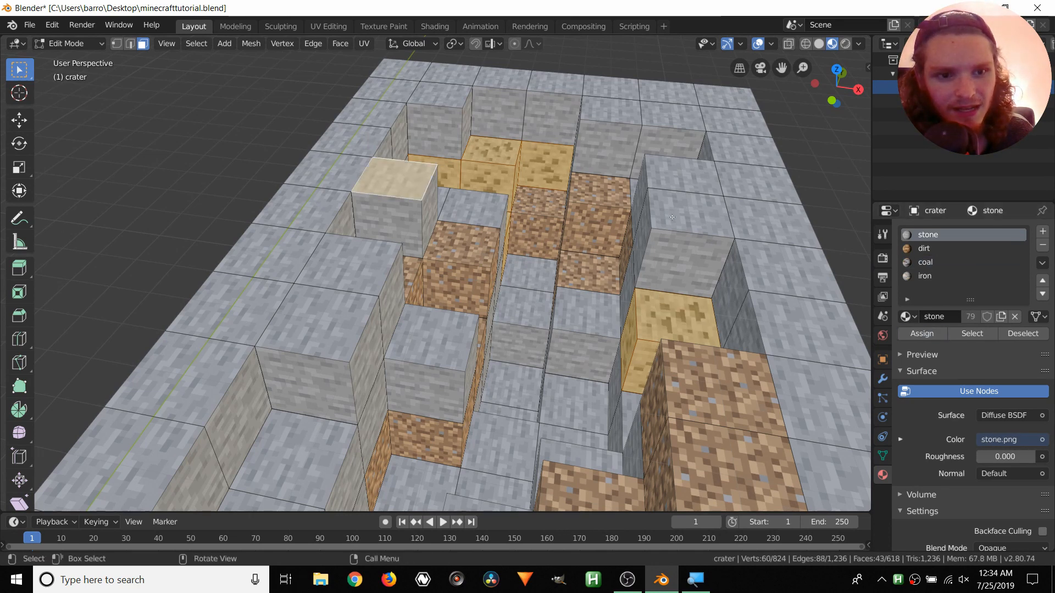
pyautogui.click(929, 263)
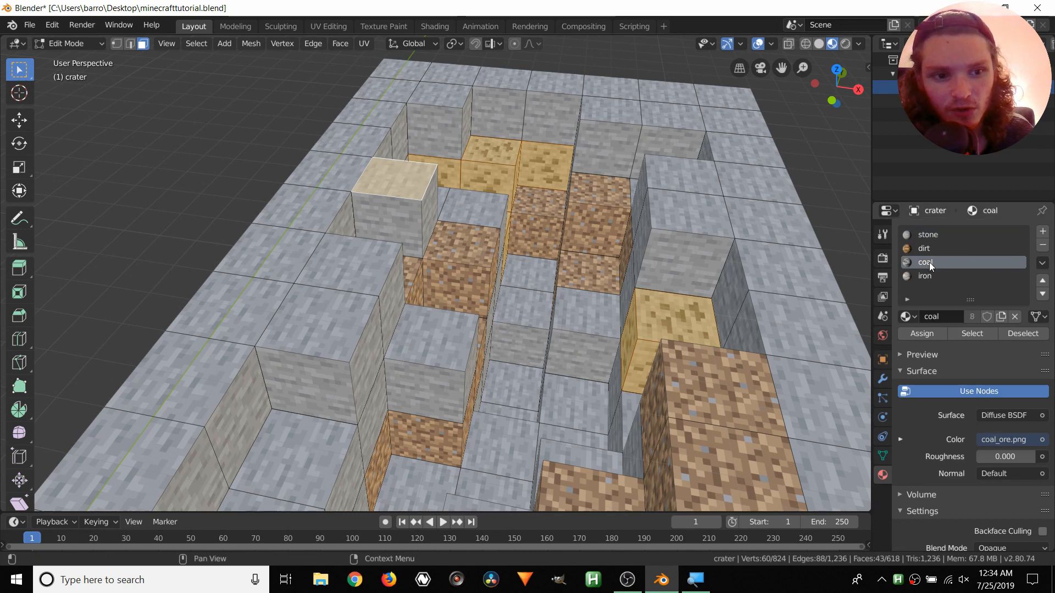
pyautogui.click(918, 334)
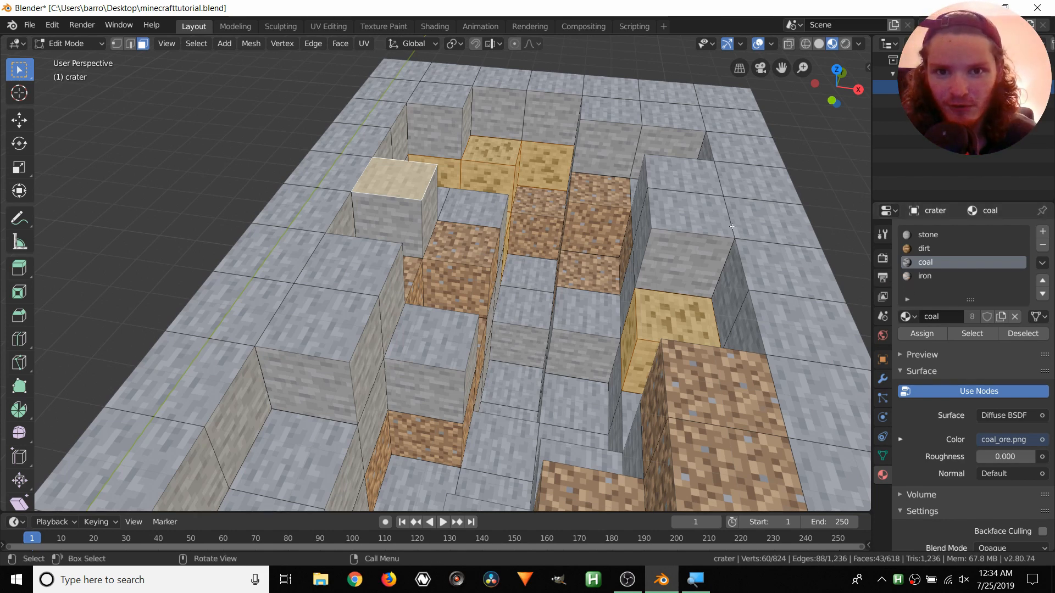
# Select the raised stone block's top face with neighbouring top faces along the slab's long edge, and clear the face selection
pyautogui.keyDown('shift'); pyautogui.click(337, 173); pyautogui.keyUp('shift')
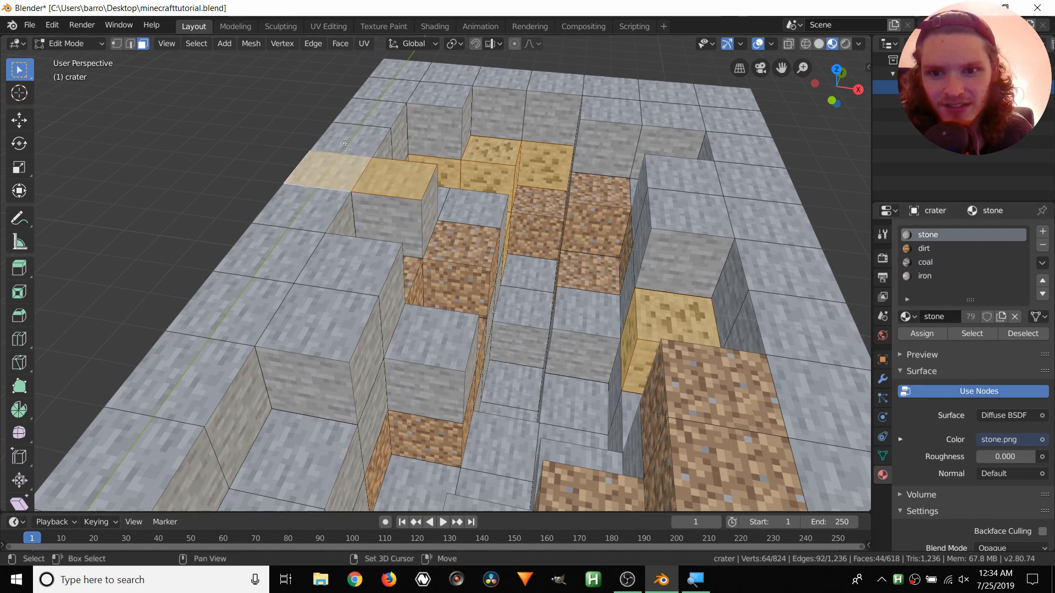
pyautogui.keyDown('shift'); pyautogui.click(353, 142); pyautogui.keyUp('shift')
pyautogui.keyDown('shift'); pyautogui.click(354, 142); pyautogui.keyUp('shift')
pyautogui.hotkey('alt', 'a')
pyautogui.click(388, 171)
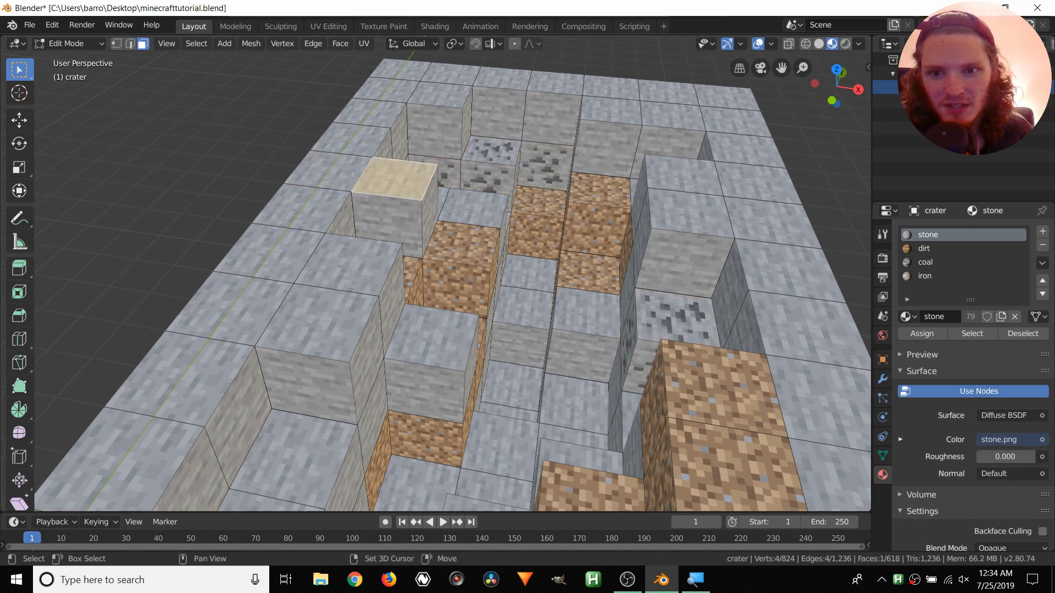
pyautogui.keyDown('shift'); pyautogui.click(330, 173); pyautogui.keyUp('shift')
pyautogui.keyDown('shift'); pyautogui.click(351, 140); pyautogui.keyUp('shift')
pyautogui.keyDown('shift'); pyautogui.click(368, 113); pyautogui.keyUp('shift')
pyautogui.keyDown('shift'); pyautogui.click(385, 89); pyautogui.keyUp('shift')
pyautogui.hotkey('alt', 'a')
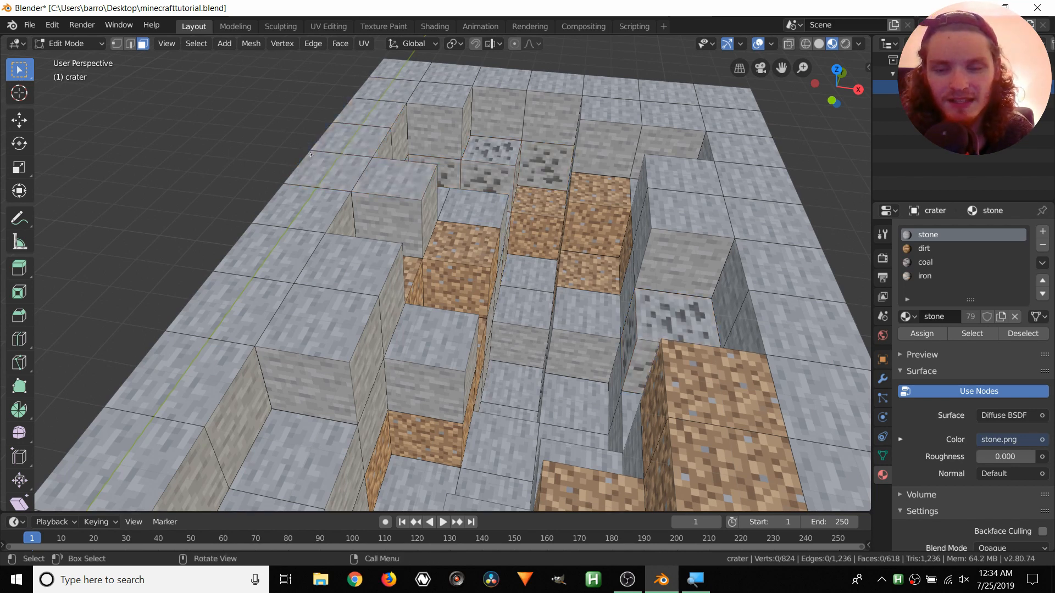
# Return to Object Mode and set the crater's origin to its geometry
pyautogui.press('Tab')
pyautogui.scroll(-6, 378, 182)
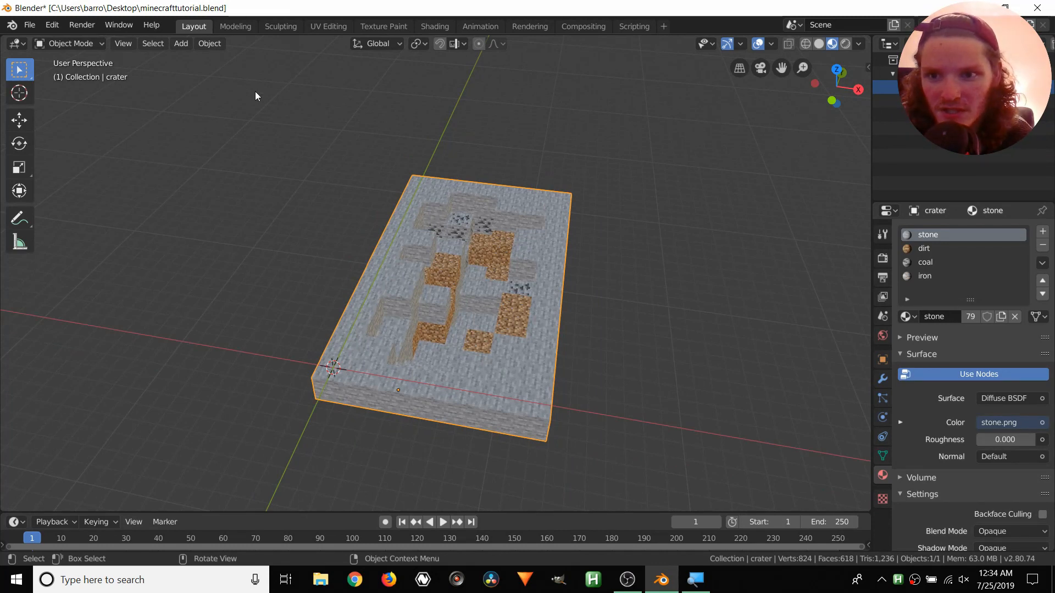
pyautogui.click(204, 44)
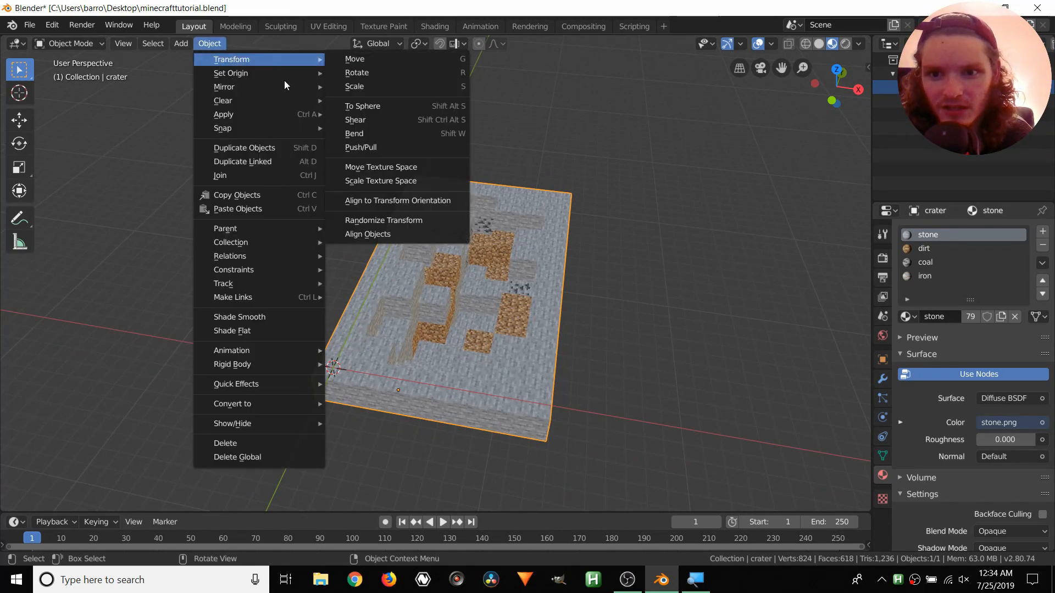
pyautogui.moveTo(285, 74)
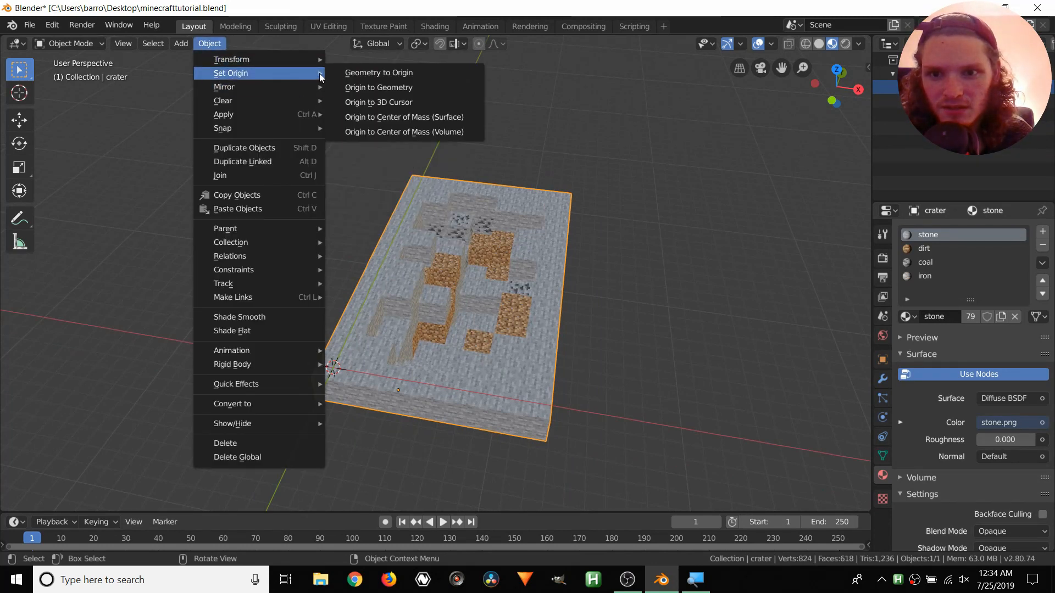
pyautogui.click(371, 87)
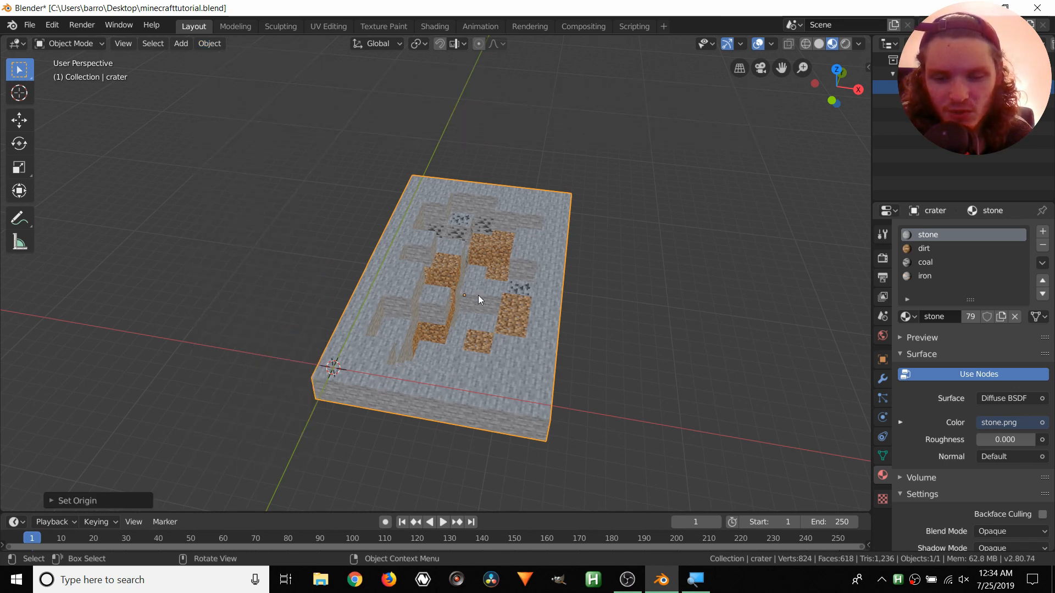
# Examine the crater's stepped side profile in the right orthographic view
pyautogui.moveTo(478, 295); pyautogui.dragTo(311, 271, button='middle')
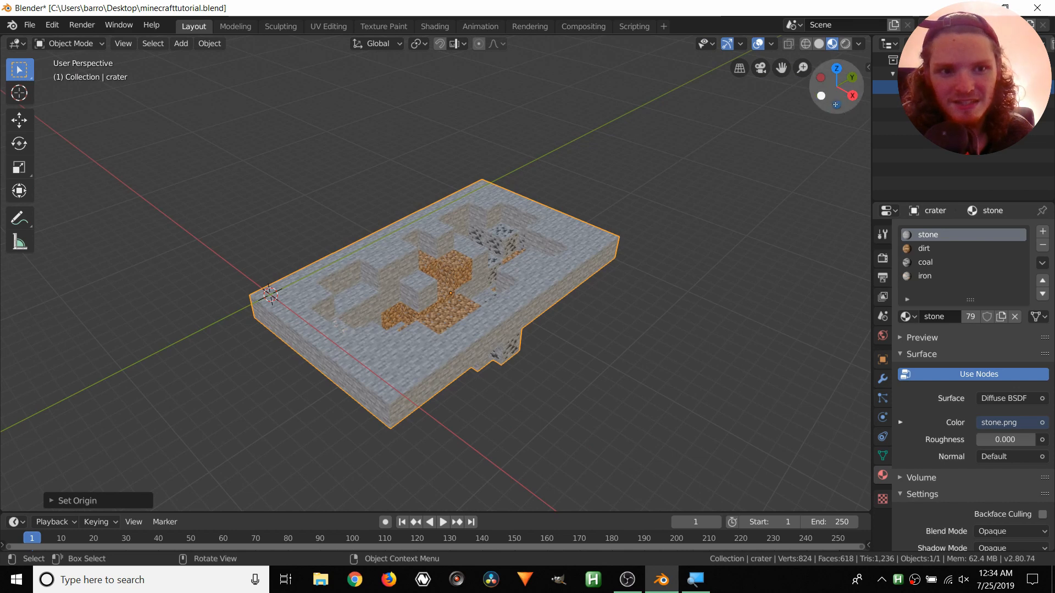
pyautogui.click(852, 95)
pyautogui.scroll(3, 395, 219)
pyautogui.scroll(1, 395, 221)
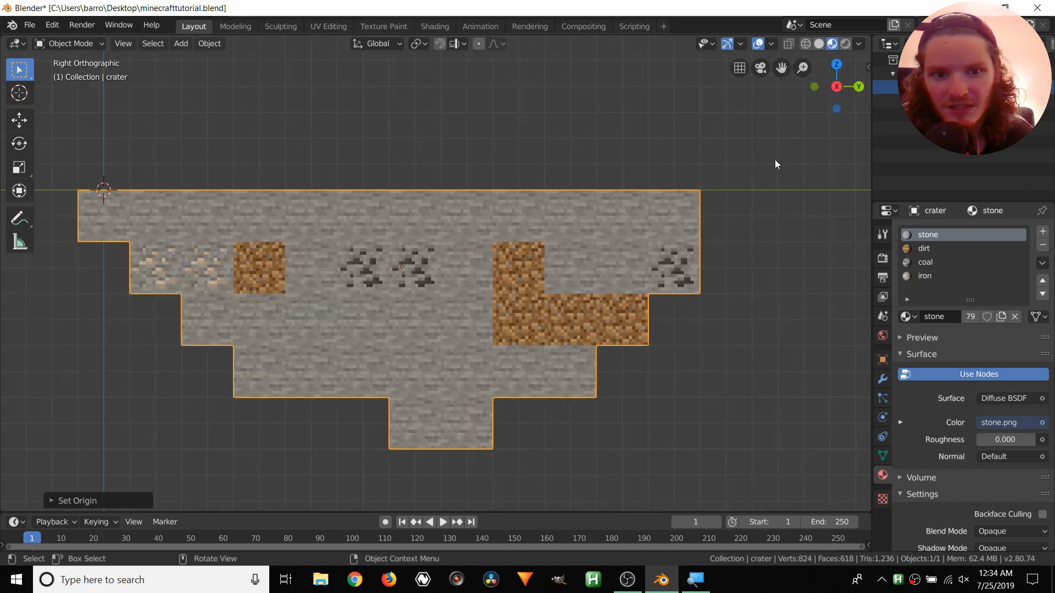
# Set the crater's X and Y locations to 0 m
pyautogui.moveTo(264, 188); pyautogui.dragTo(362, 219, button='middle')
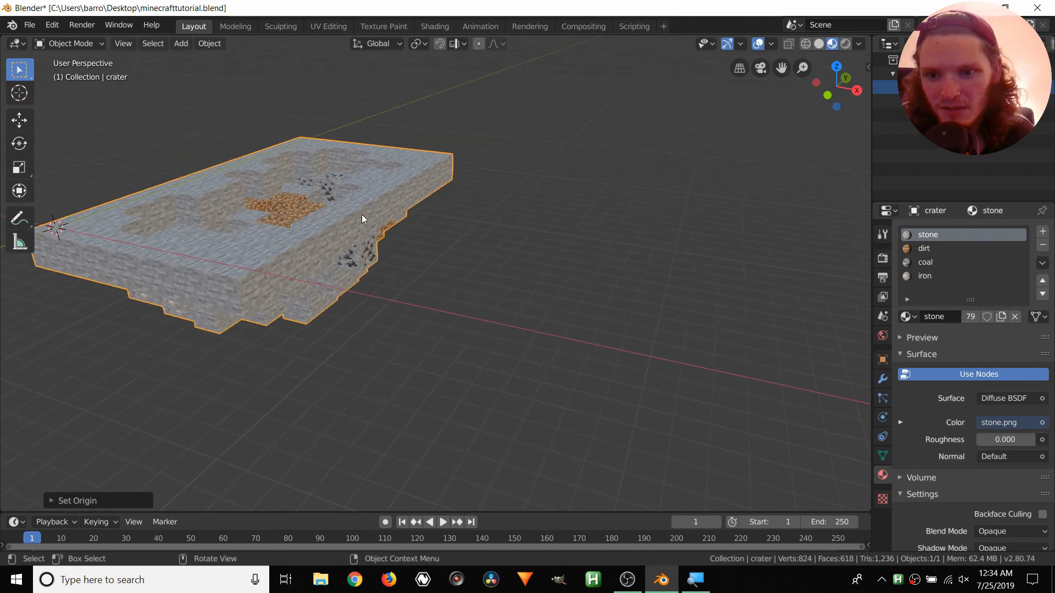
pyautogui.keyDown('shift'); pyautogui.moveTo(292, 248); pyautogui.dragTo(386, 266, button='middle'); pyautogui.keyUp('shift')
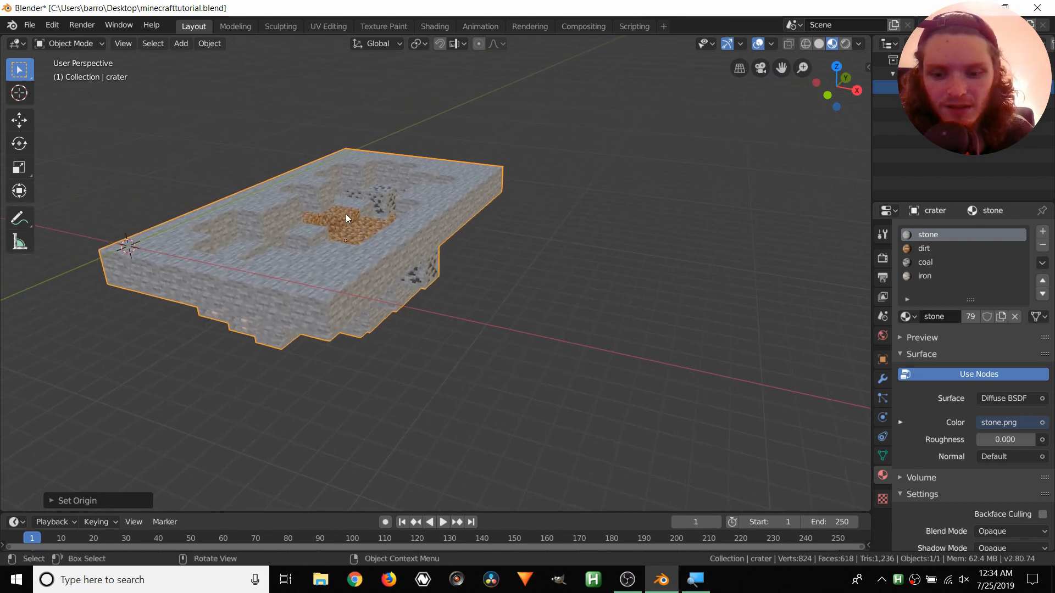
pyautogui.press('n')
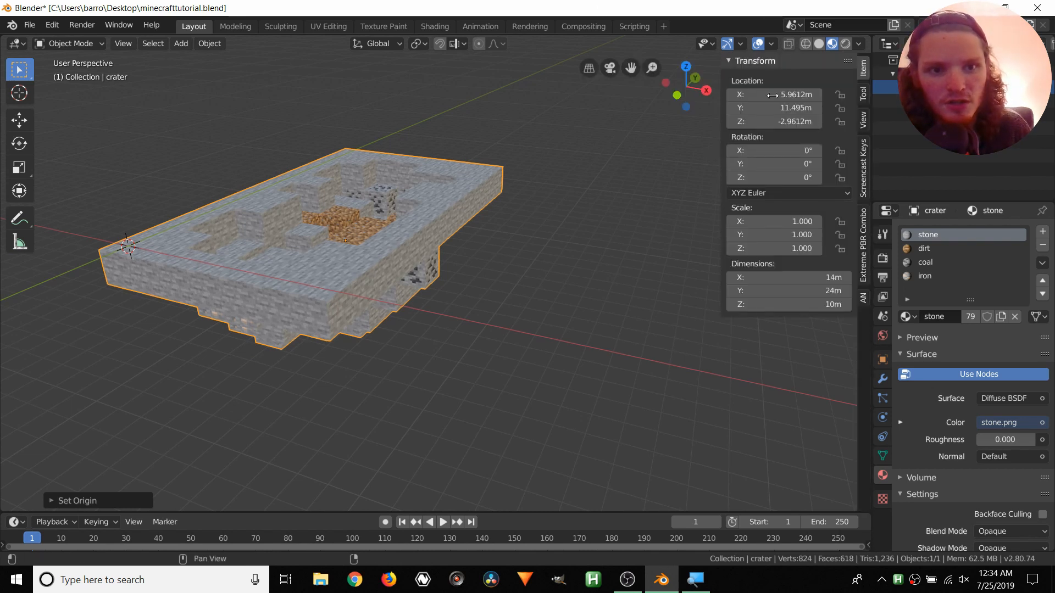
pyautogui.click(882, 360)
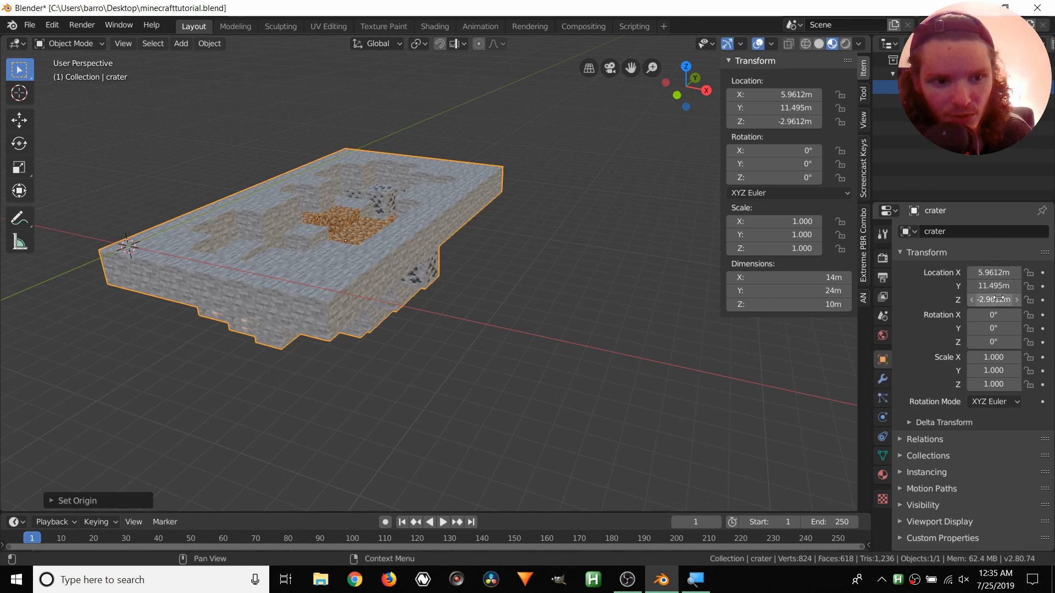
pyautogui.click(992, 273)
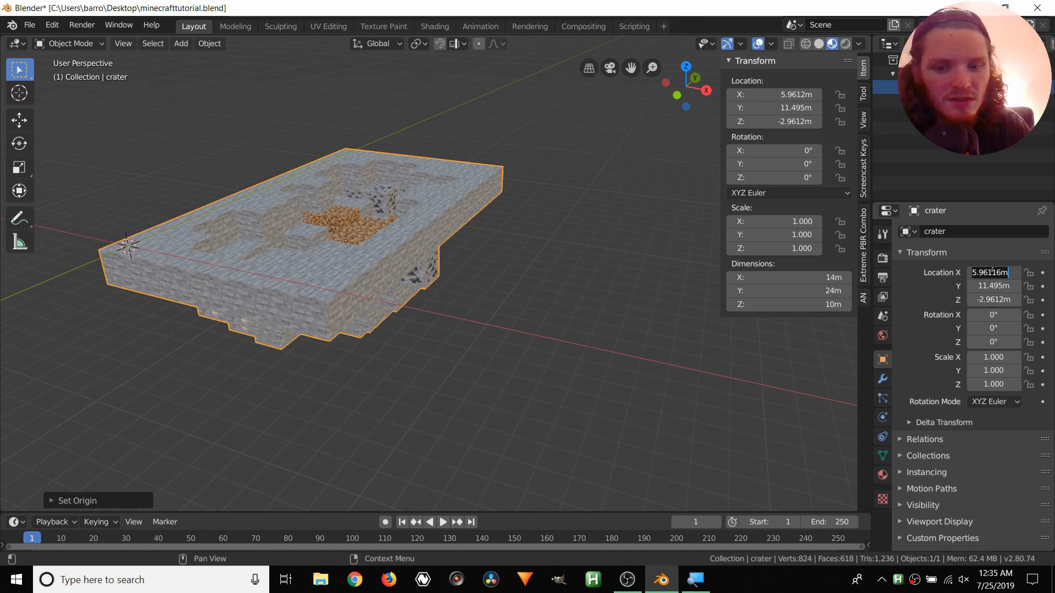
pyautogui.write('0')
pyautogui.press('Return')
pyautogui.click(786, 108)
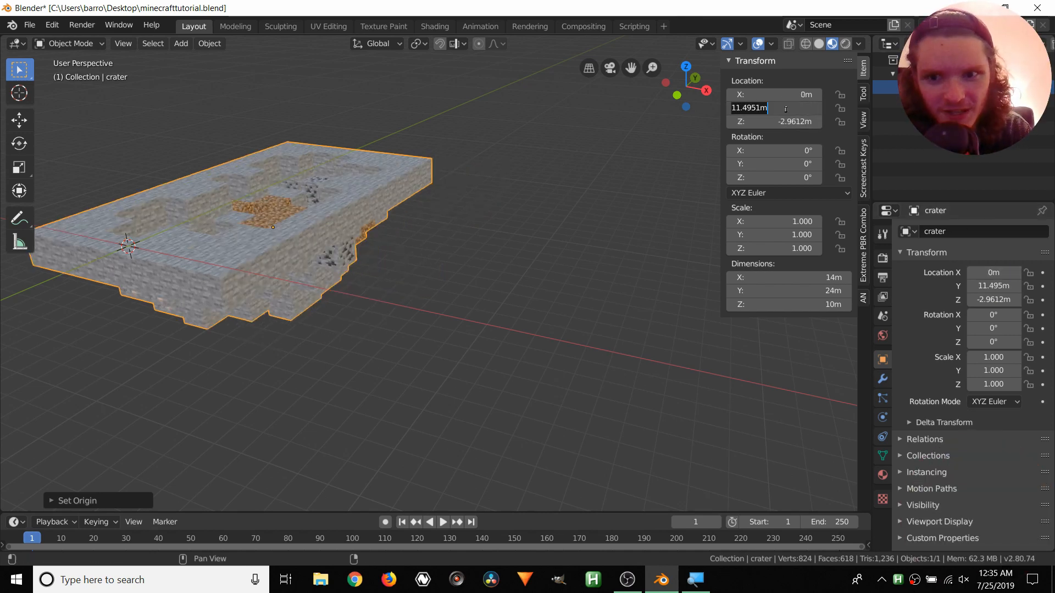
pyautogui.write('0')
pyautogui.press('Return')
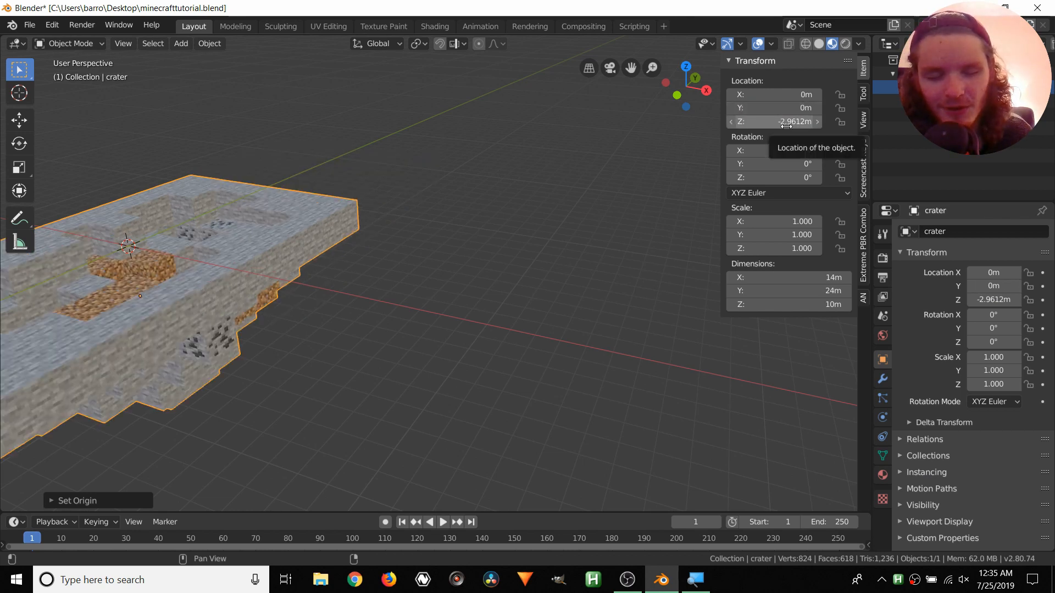
# Try the crater's Z location at 0 m and undo that change
pyautogui.click(786, 126)
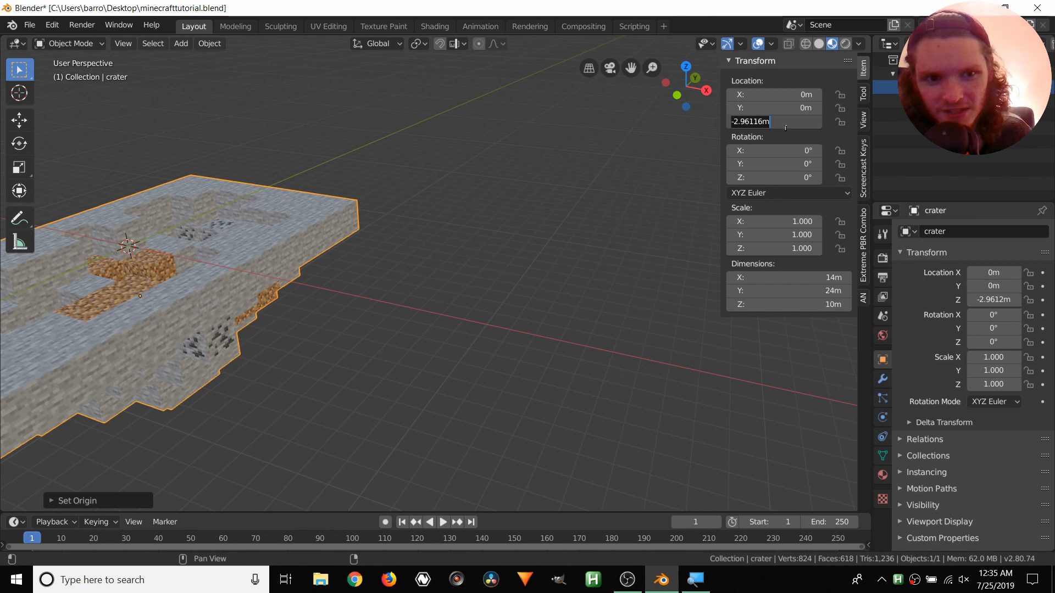
pyautogui.write('0')
pyautogui.press('Return')
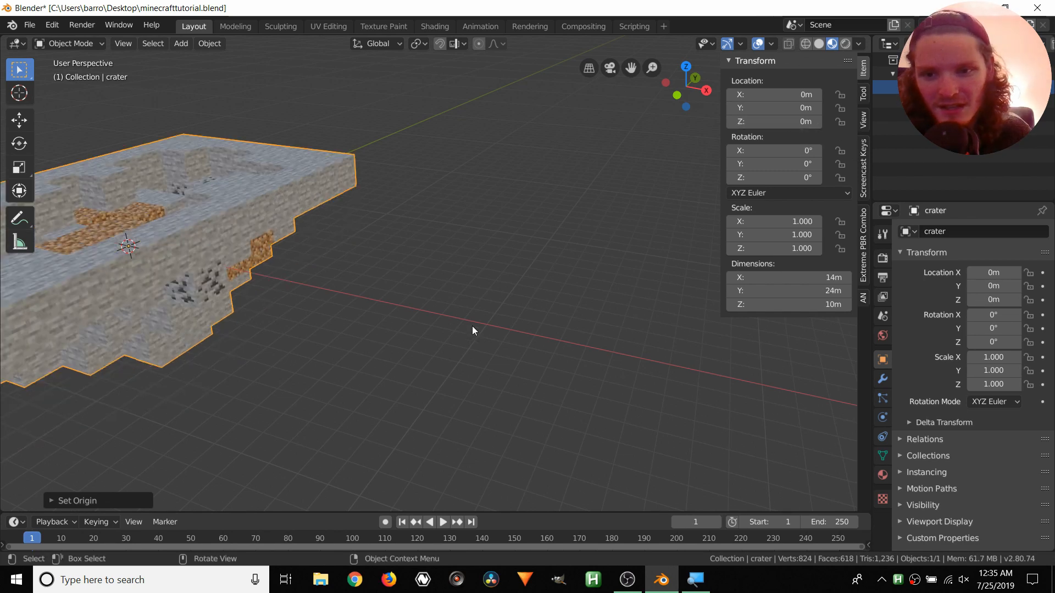
pyautogui.hotkey('ctrl', 'z')
# Save the file and switch the viewport to rendered shading
pyautogui.moveTo(183, 230); pyautogui.dragTo(410, 237, button='middle')
pyautogui.hotkey('ctrl', 's')
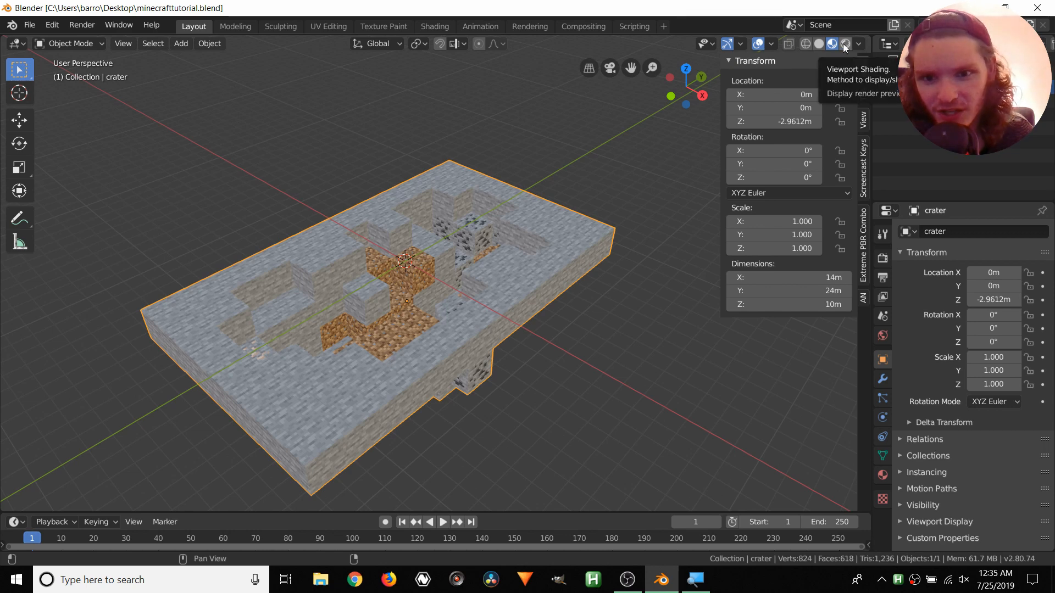
pyautogui.scroll(2, 437, 312)
pyautogui.moveTo(361, 272); pyautogui.dragTo(388, 283, button='middle')
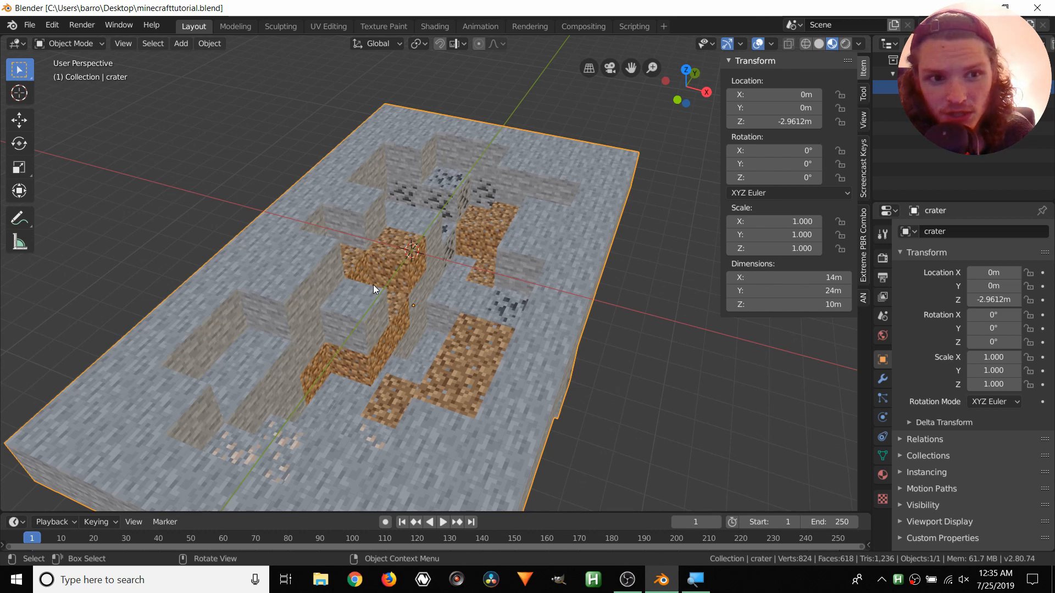
pyautogui.click(843, 45)
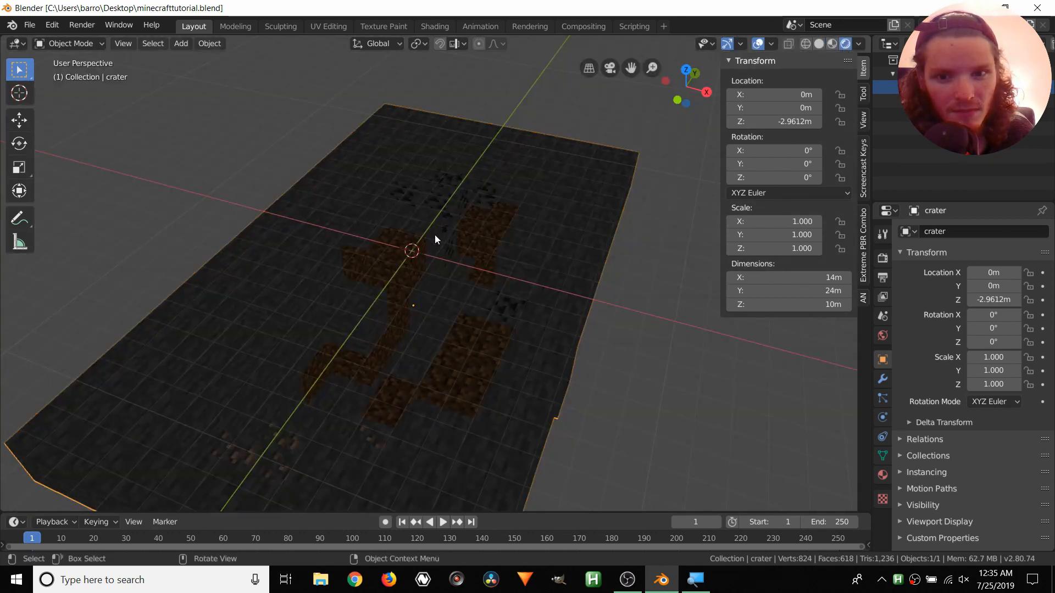
# Add an area light at the world origin and raise it vertically to about 6.7 m above the crater
pyautogui.hotkey('shift', 'a')
pyautogui.moveTo(400, 252)
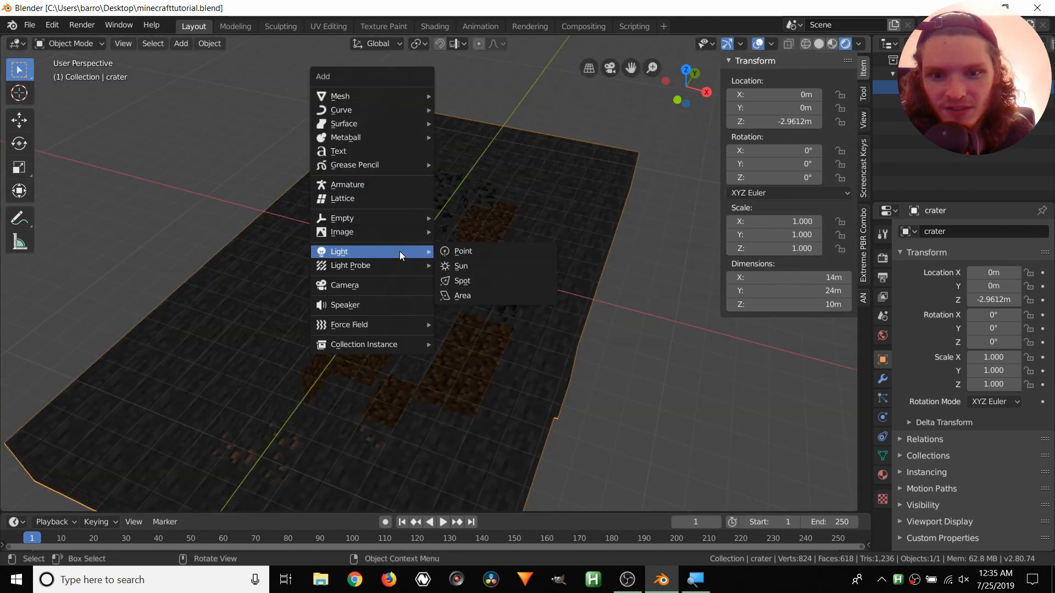
pyautogui.click(459, 295)
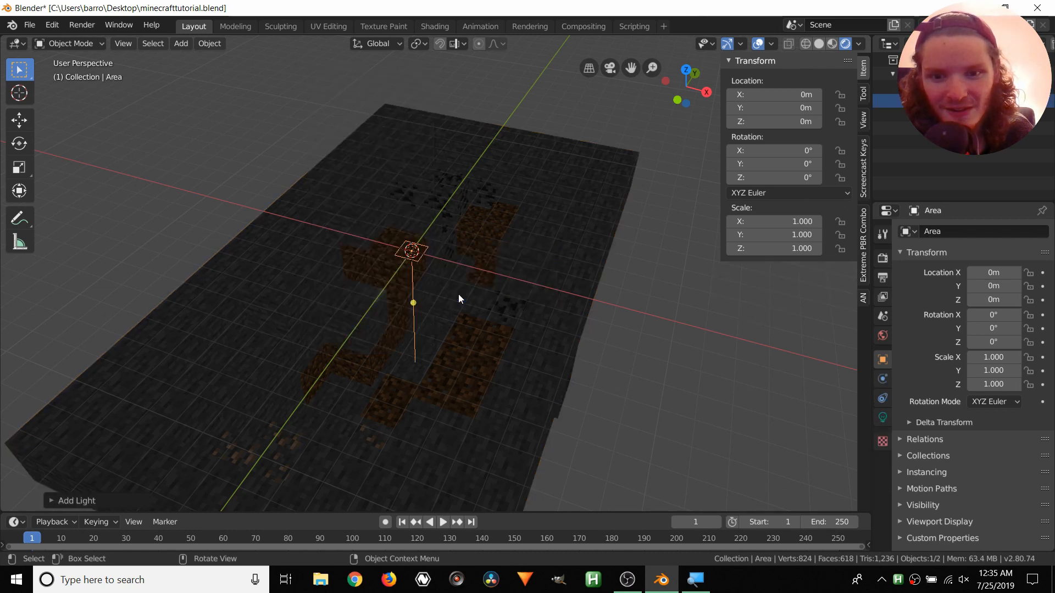
pyautogui.press('g')
pyautogui.press('z')
pyautogui.click(440, 158)
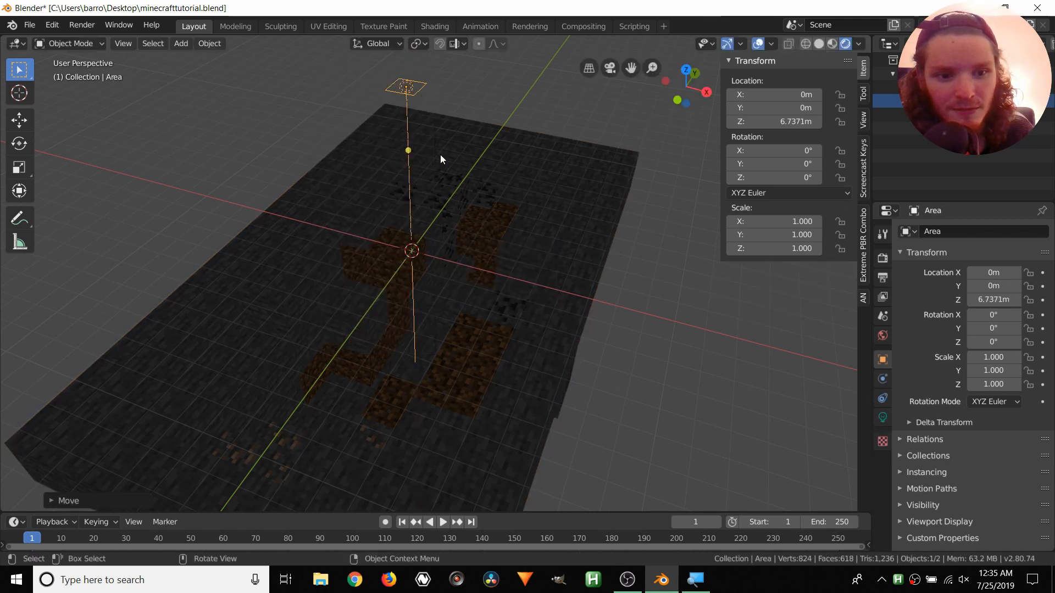
# Set the render engine to Cycles with GPU Compute as the device
pyautogui.click(882, 258)
pyautogui.click(1014, 232)
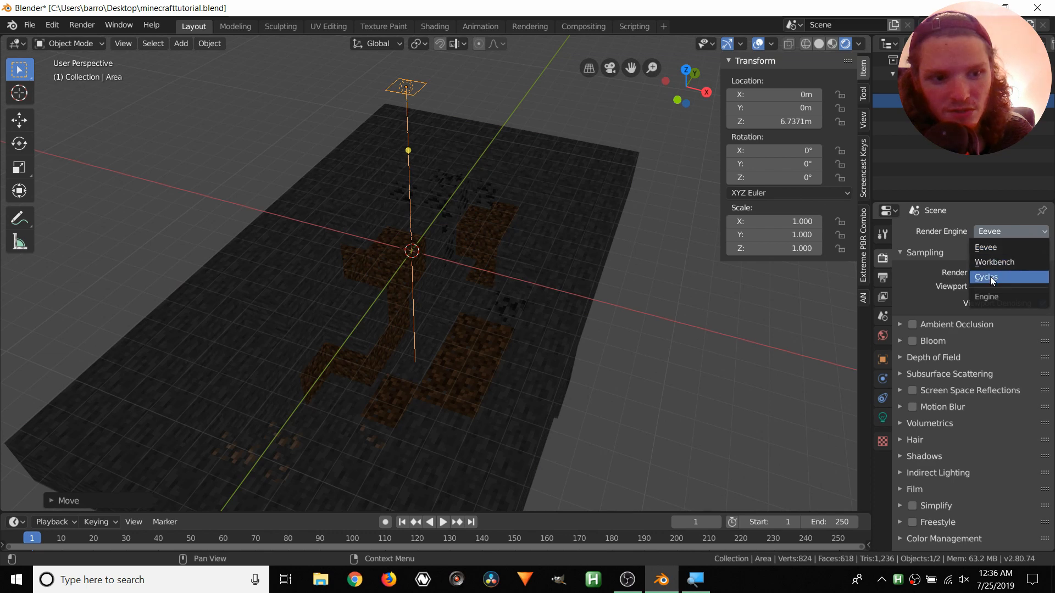
pyautogui.click(990, 276)
pyautogui.click(990, 265)
pyautogui.click(996, 293)
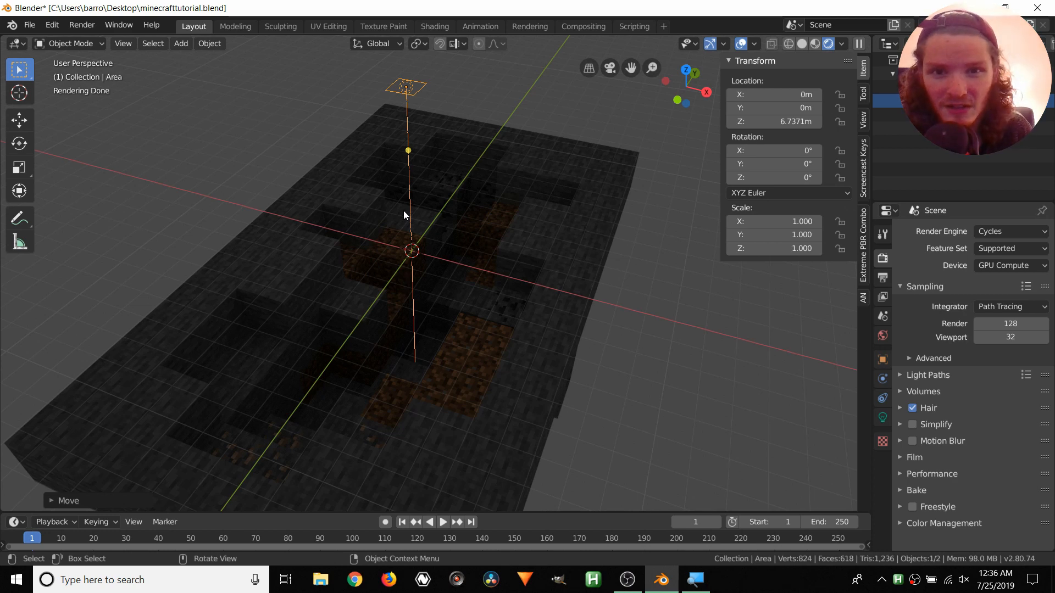
# Enable nodes for the area light and set its emission strength to 10
pyautogui.scroll(-5, 391, 206)
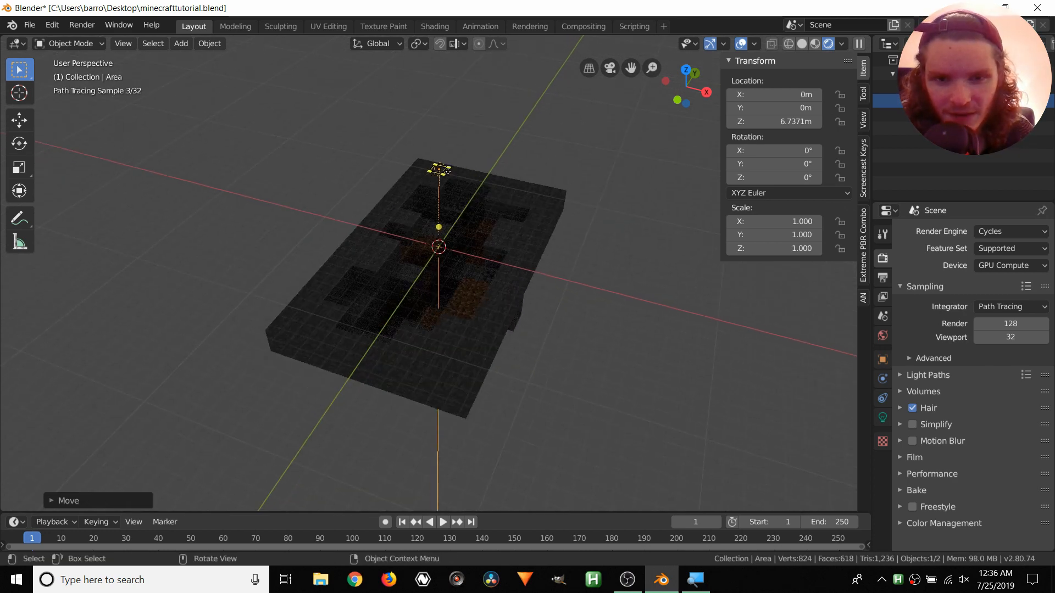
pyautogui.scroll(4, 448, 193)
pyautogui.moveTo(448, 193); pyautogui.dragTo(446, 173, button='middle')
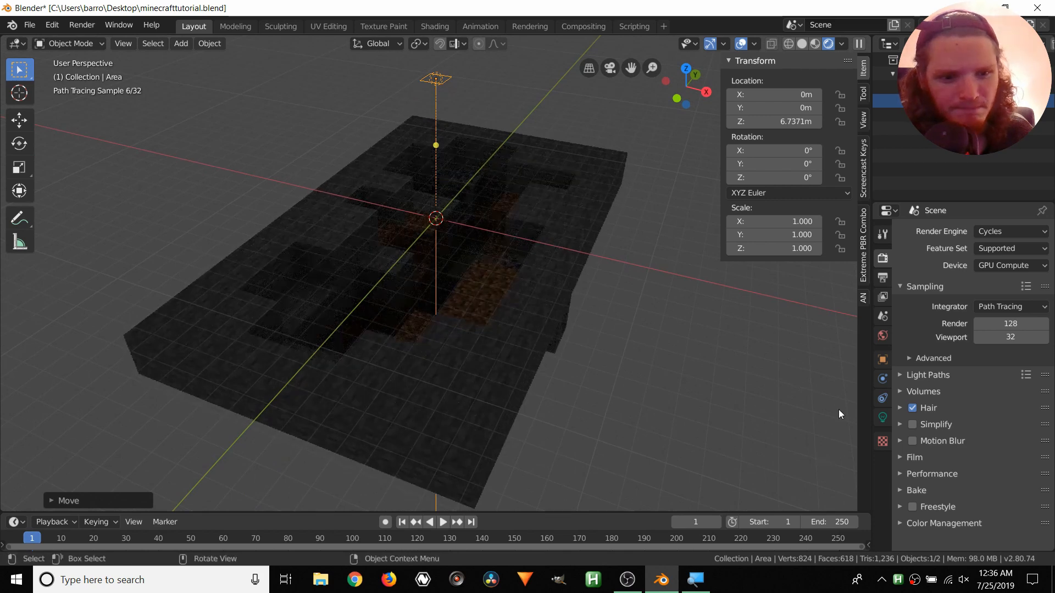
pyautogui.click(882, 417)
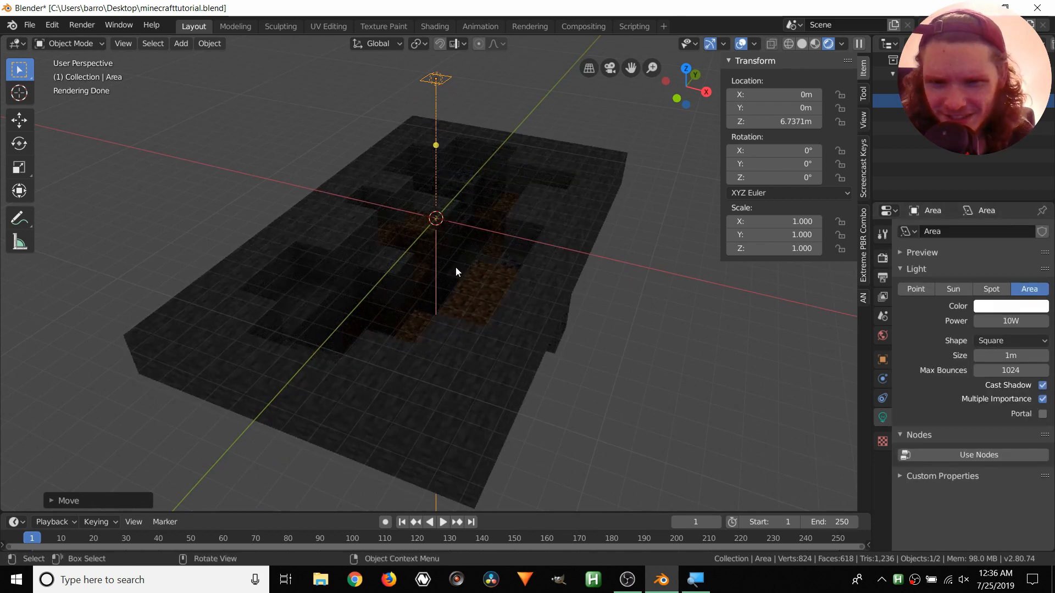
pyautogui.click(999, 454)
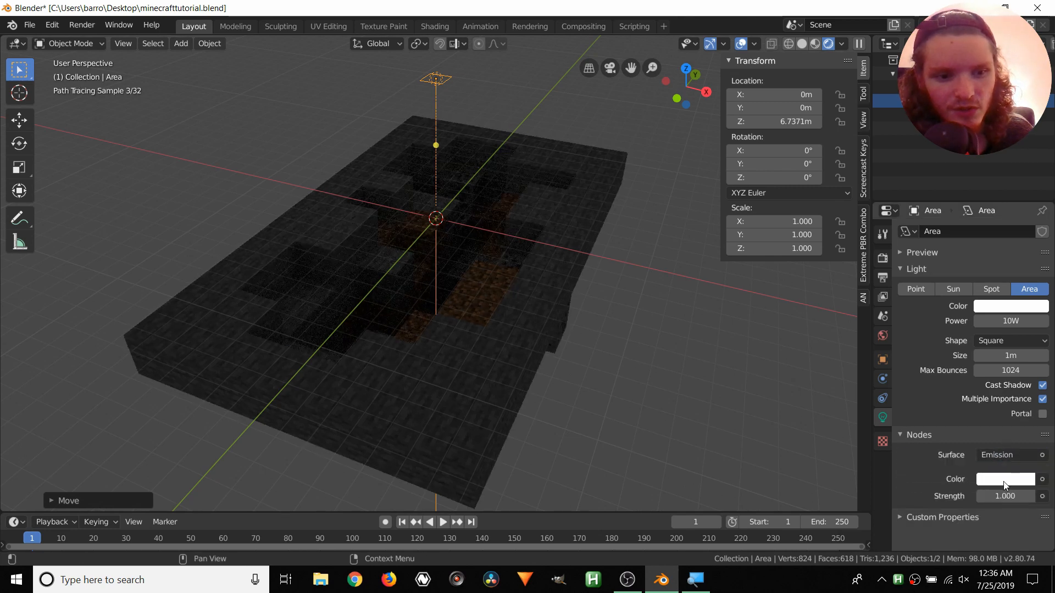
pyautogui.click(1006, 496)
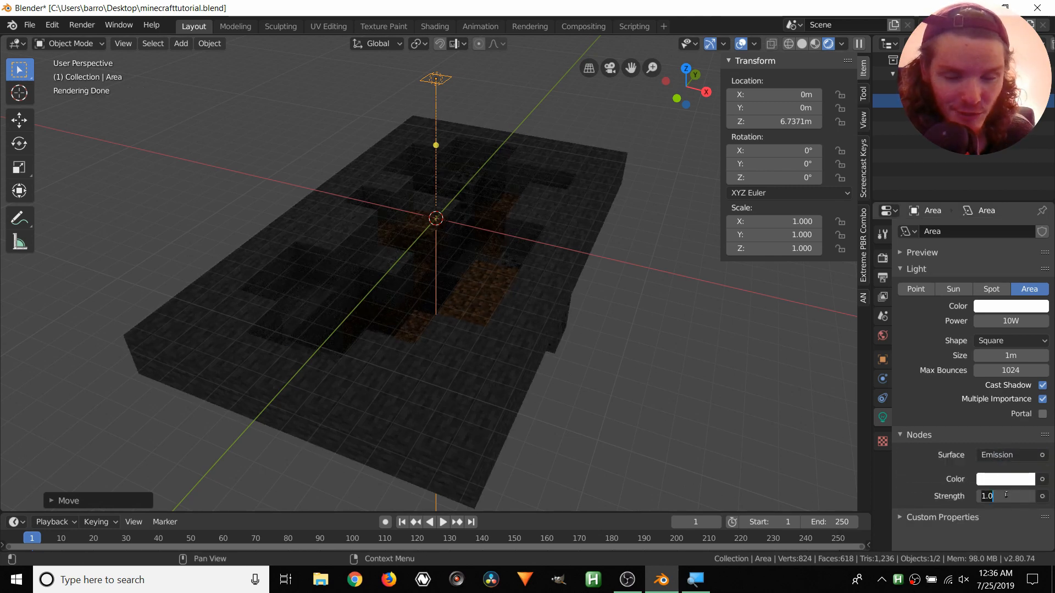
pyautogui.write('1')
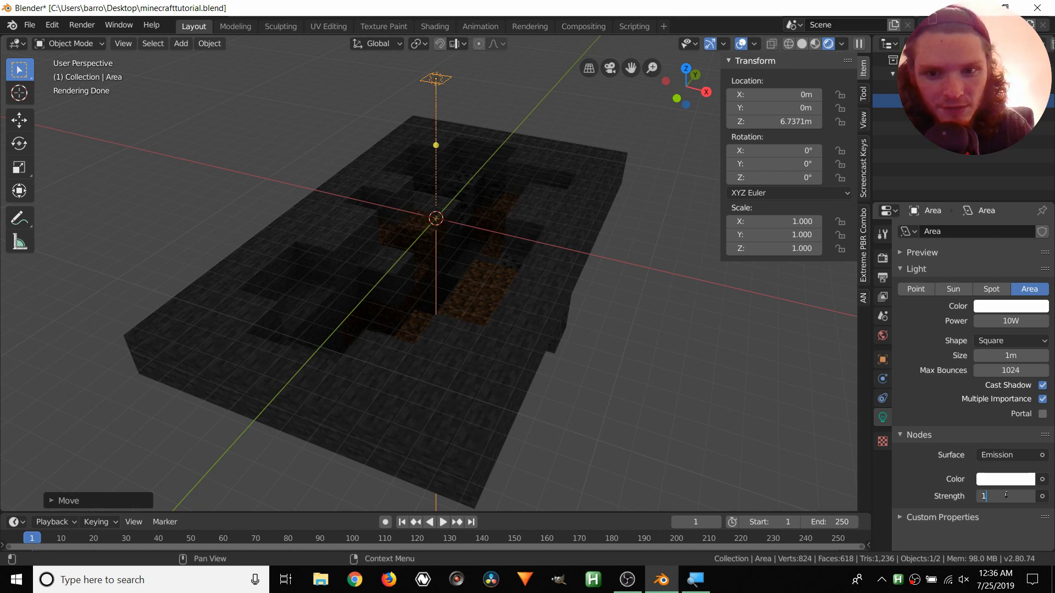
pyautogui.write('0')
pyautogui.press('Return')
# Set the area light's emission strength to 100 and raise the light to about 10.5 m on Z
pyautogui.click(1006, 496)
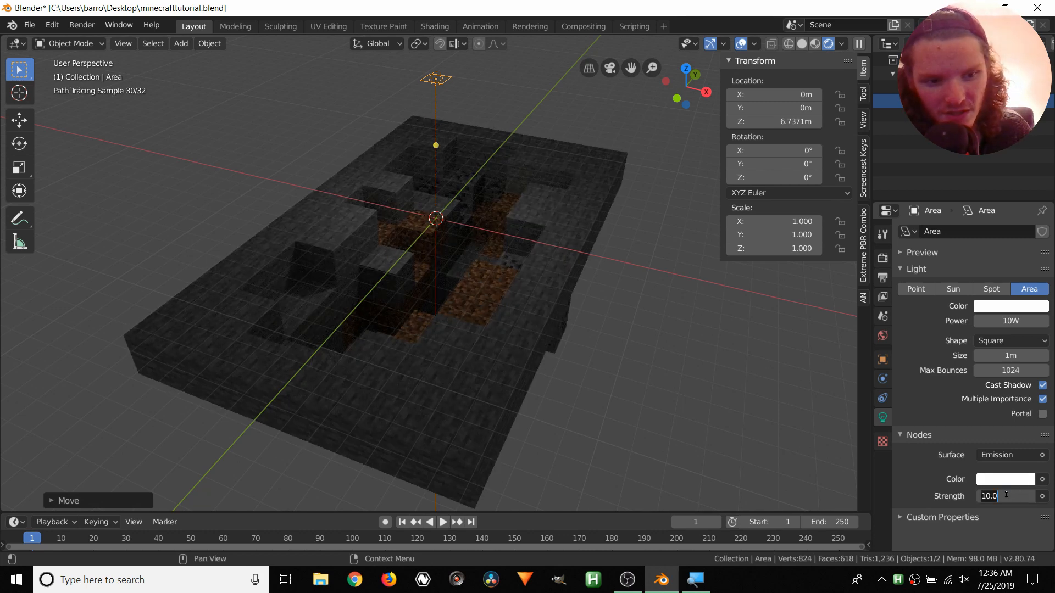
pyautogui.write('1')
pyautogui.press('Return')
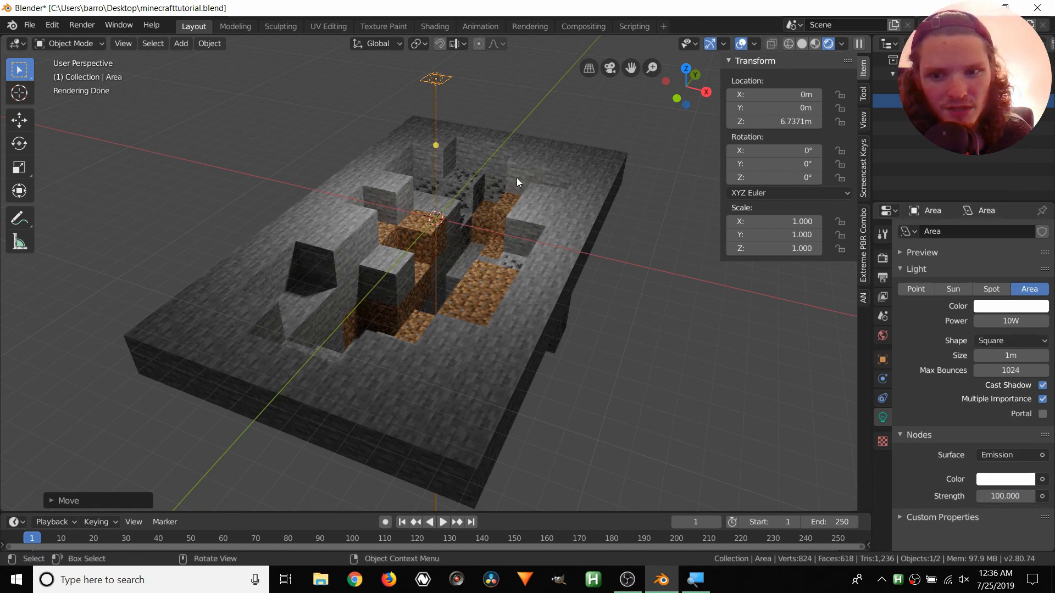
pyautogui.press('g')
pyautogui.press('z')
pyautogui.click(480, 156)
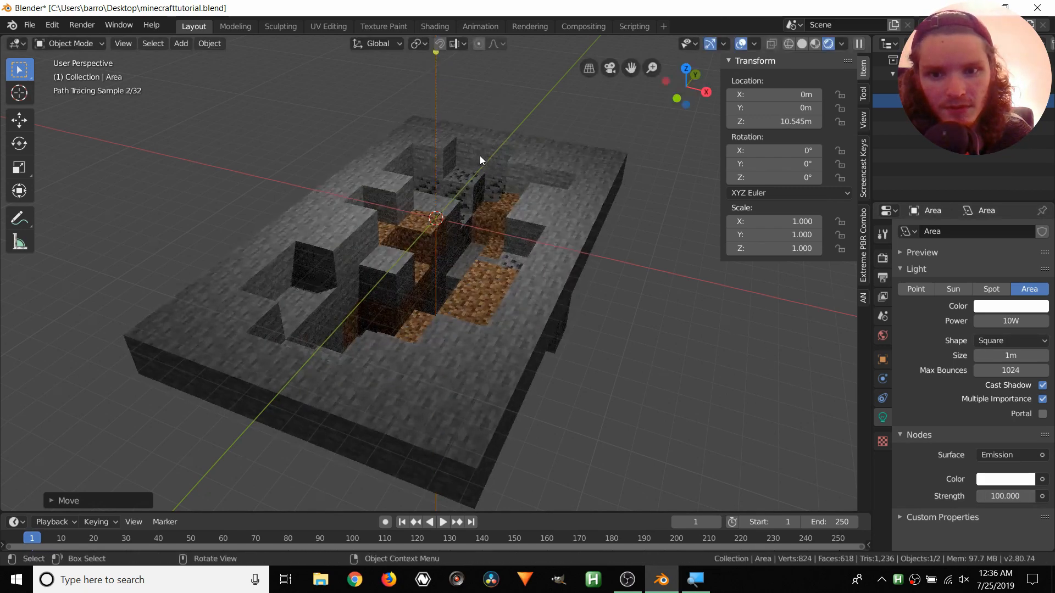
# In the top orthographic view, move the area light toward the crater's coal end, to about X -0.44 m and Y 4.86 m
pyautogui.scroll(-3, 478, 156)
pyautogui.click(686, 68)
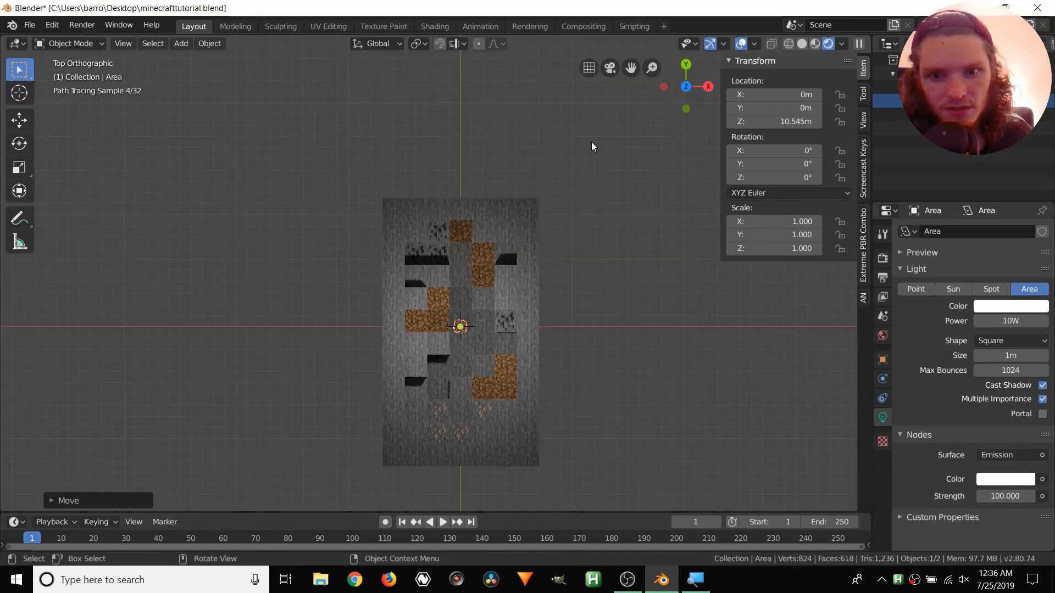
pyautogui.press('g')
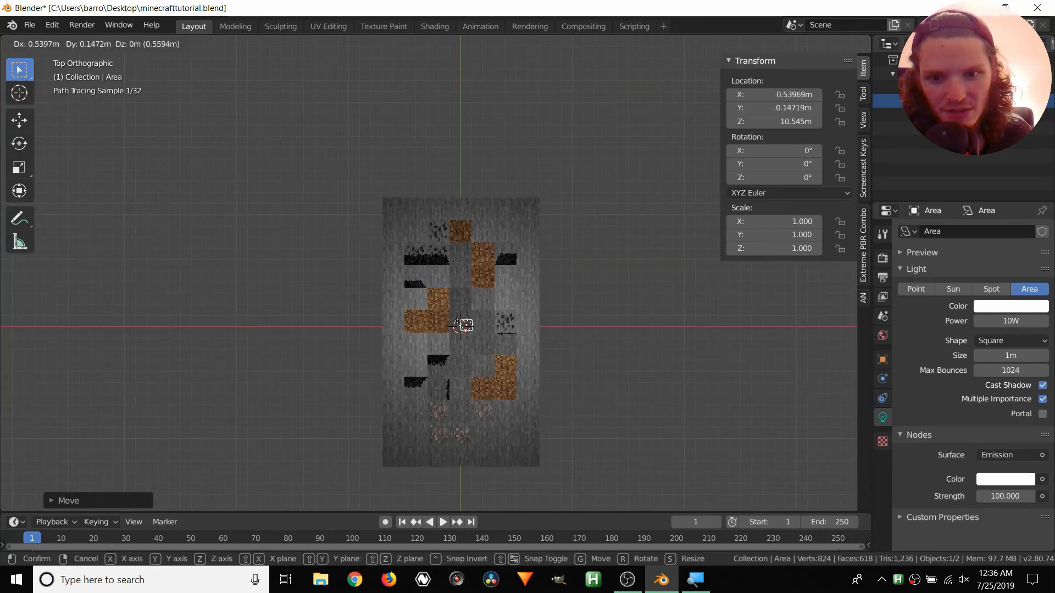
pyautogui.click(459, 317)
pyautogui.moveTo(460, 308); pyautogui.dragTo(404, 207, button='middle')
pyautogui.click(687, 68)
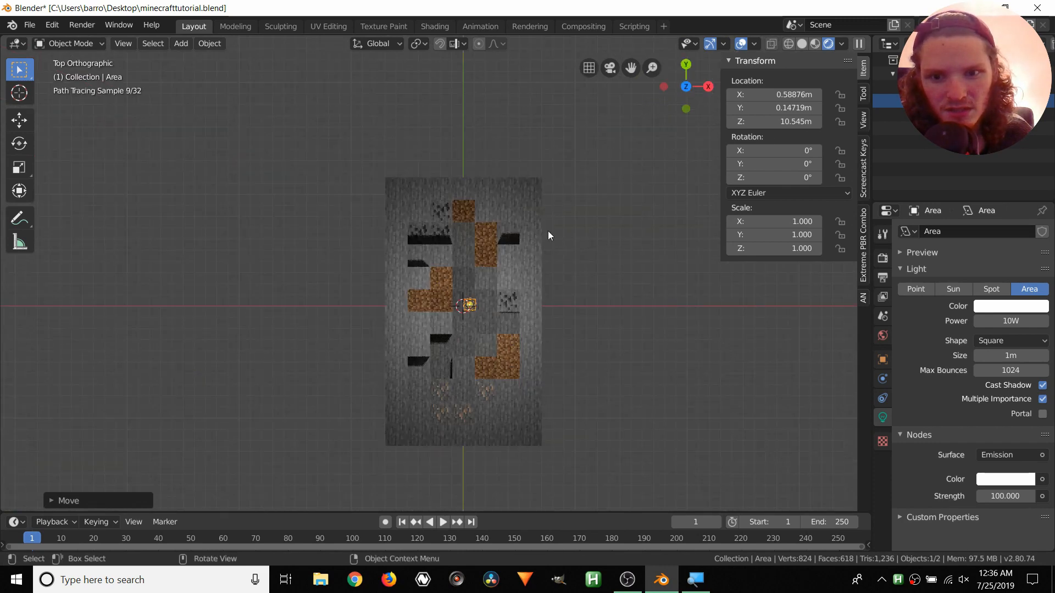
pyautogui.press('g')
pyautogui.click(490, 222)
pyautogui.moveTo(495, 291); pyautogui.dragTo(462, 290, button='middle')
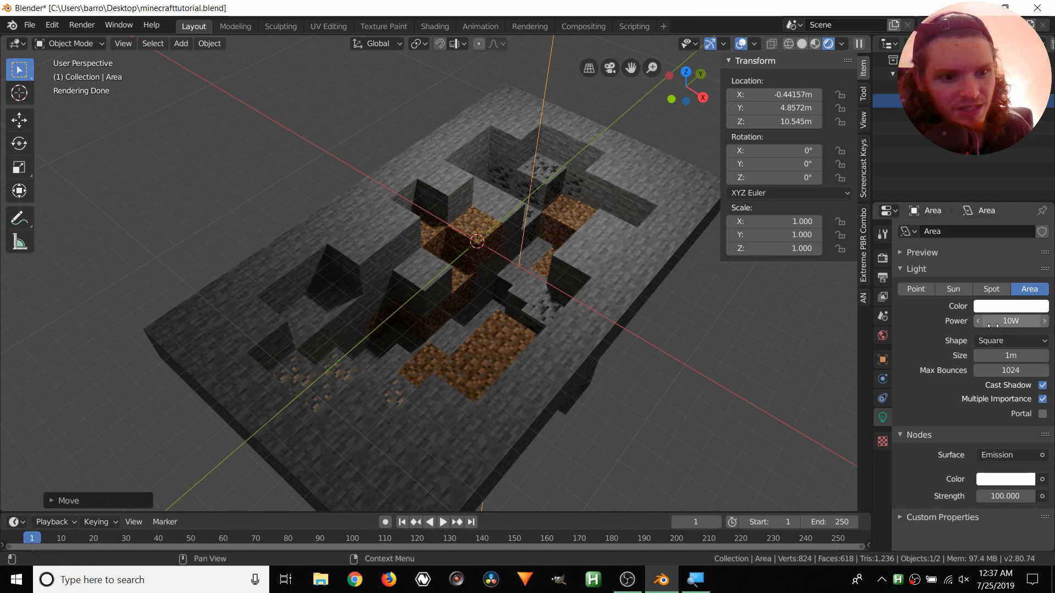
# Set the square area light's size to 5 m to soften the crater's shadows
pyautogui.click(1005, 356)
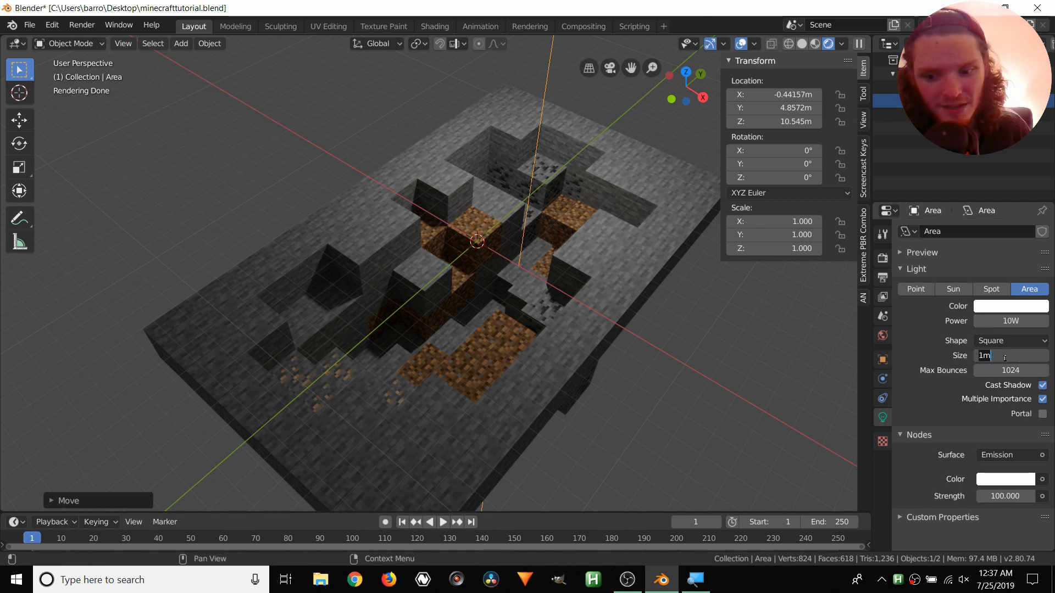
pyautogui.write('5')
pyautogui.press('Return')
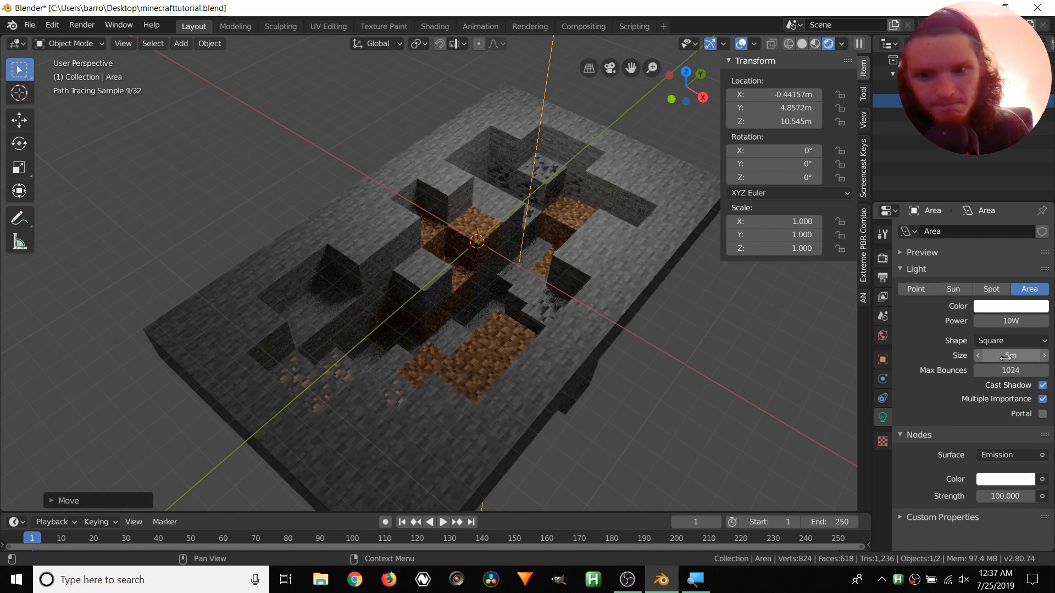
pyautogui.scroll(-3, 456, 187)
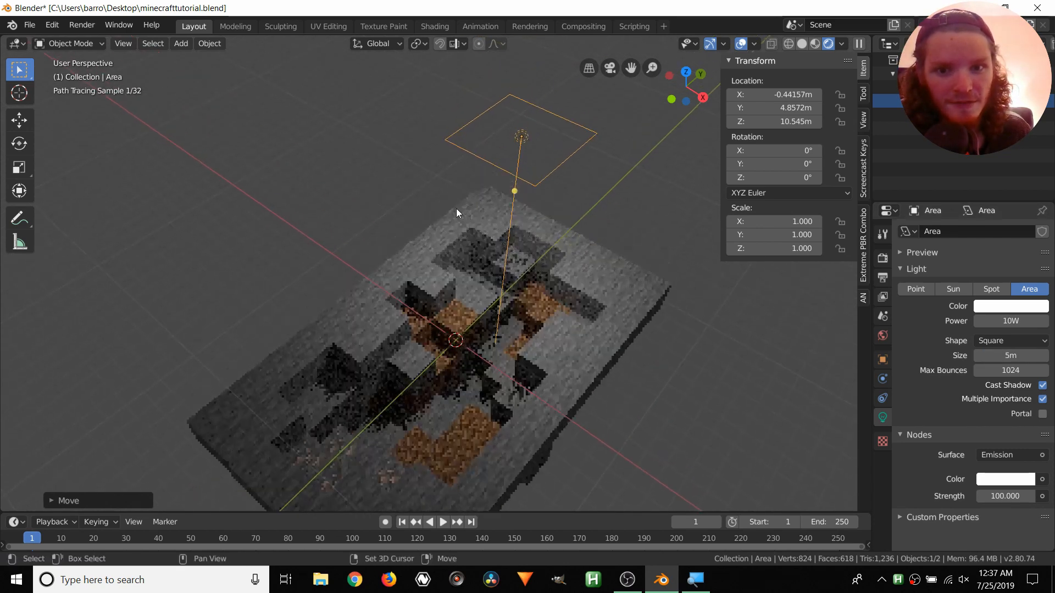
# Try the area light at a size of 1 m for comparison and restore it to 5 m
pyautogui.click(1025, 358)
pyautogui.write('1')
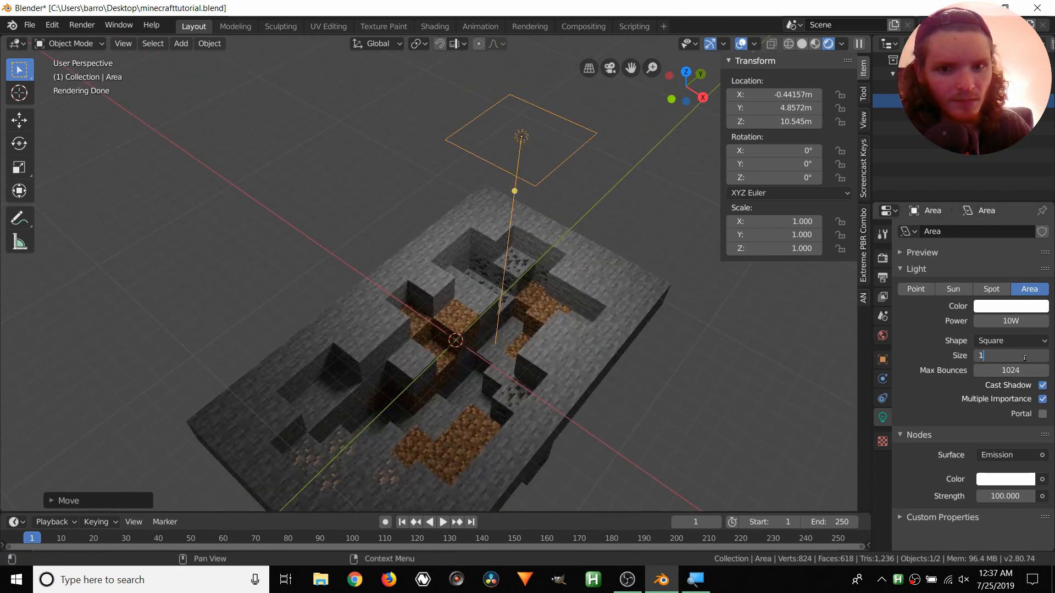
pyautogui.press('Return')
pyautogui.click(1025, 357)
pyautogui.write('5')
pyautogui.press('Return')
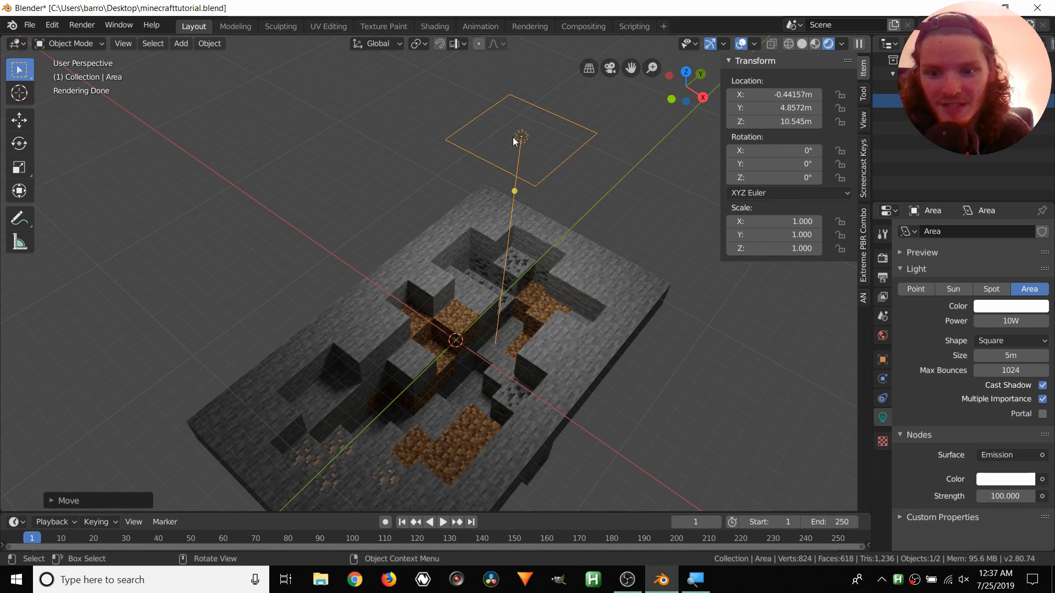
# Try the area light at a size of 50 m to compare the shadows, and restore it to 5 m
pyautogui.scroll(6, 313, 358)
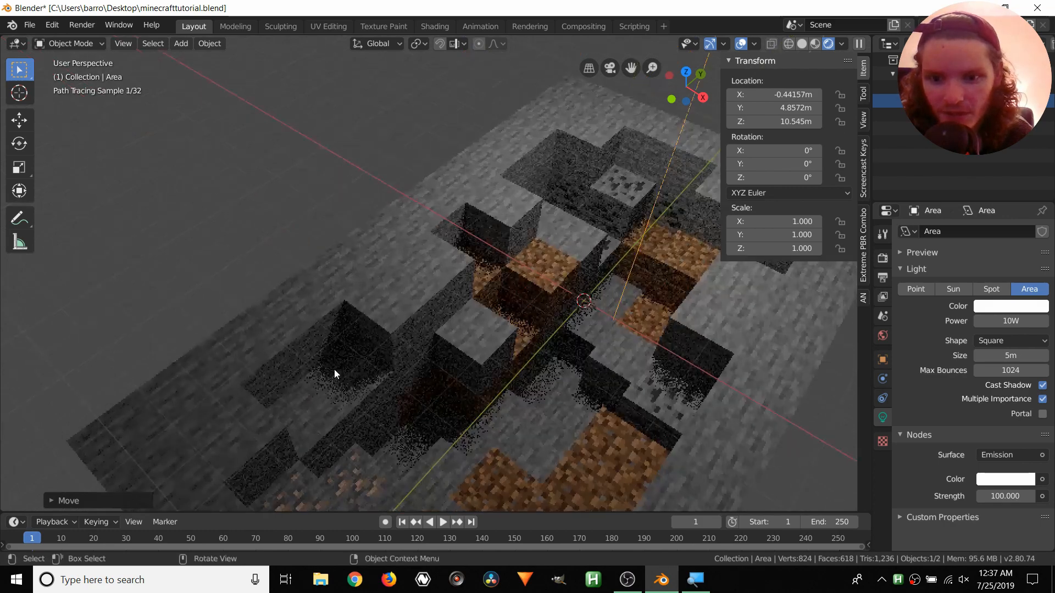
pyautogui.click(1026, 357)
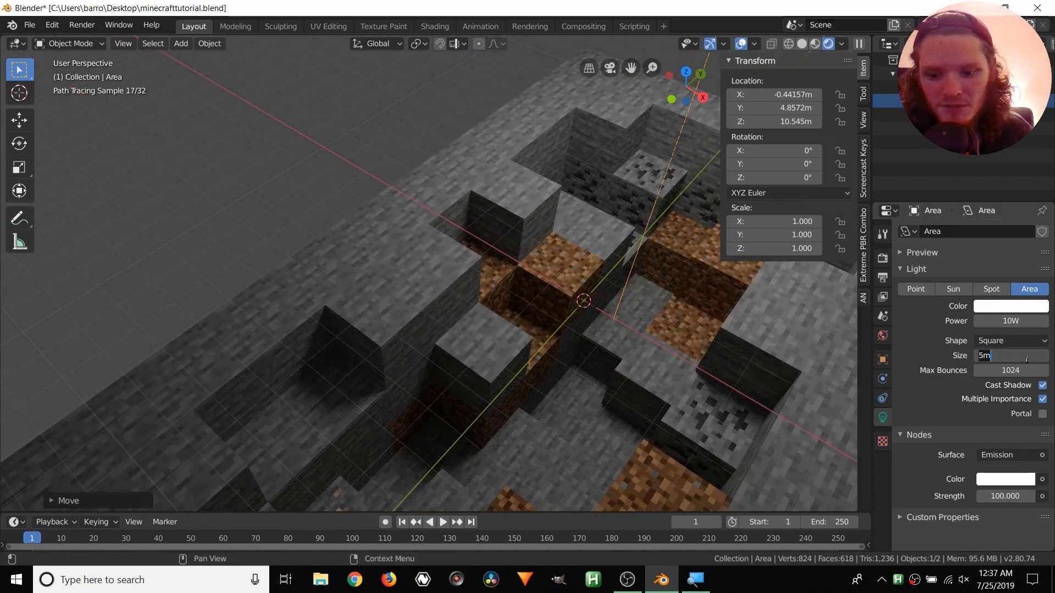
pyautogui.write('50')
pyautogui.press('Return')
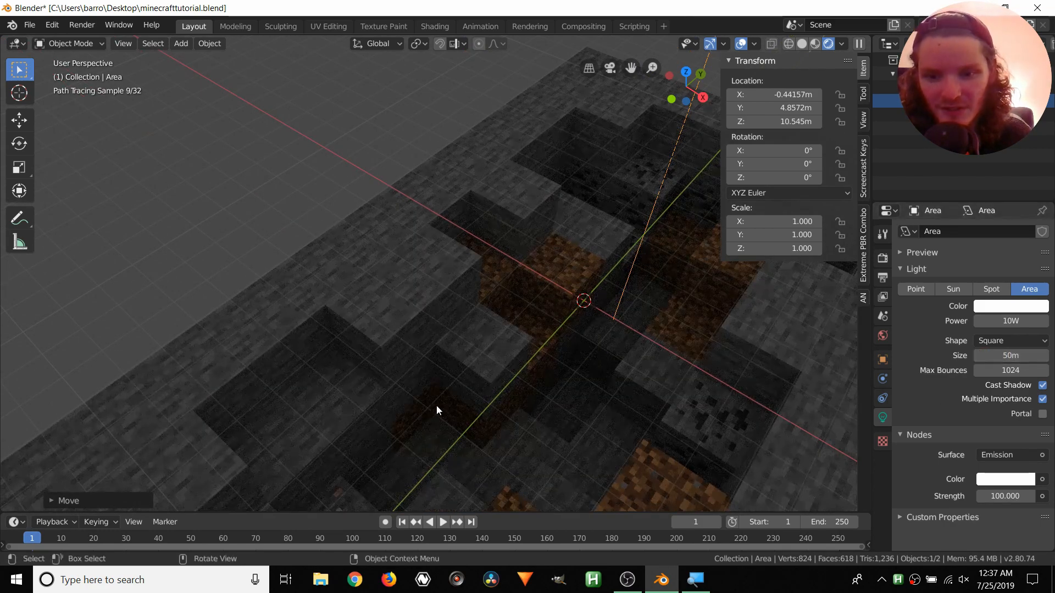
pyautogui.click(1008, 355)
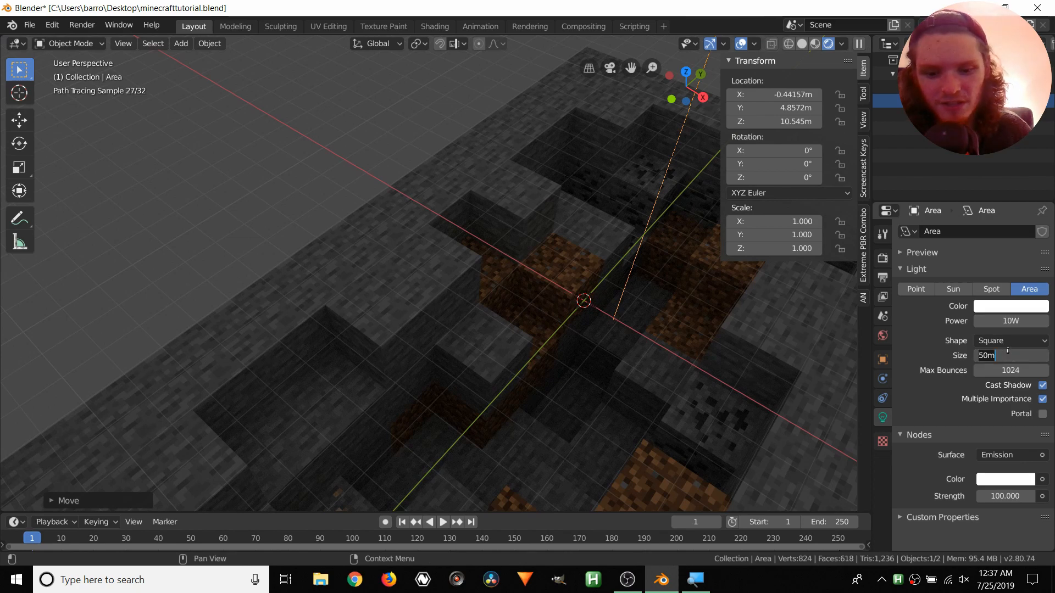
pyautogui.write('5')
pyautogui.press('Return')
pyautogui.scroll(-2, 529, 273)
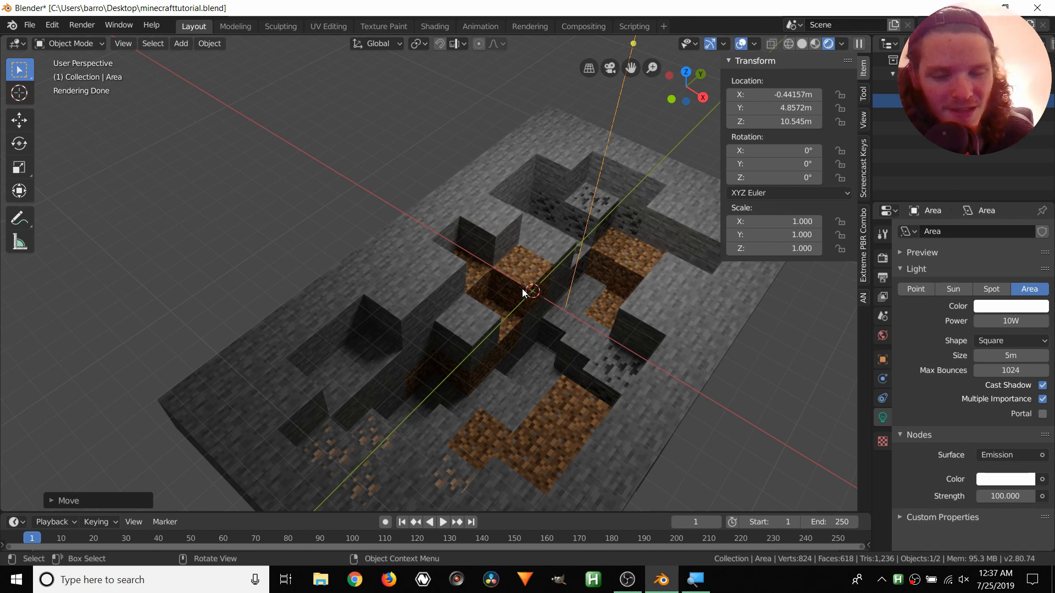
# Save the lit crater scene to minecrafttutorial.blend
pyautogui.scroll(-5, 446, 302)
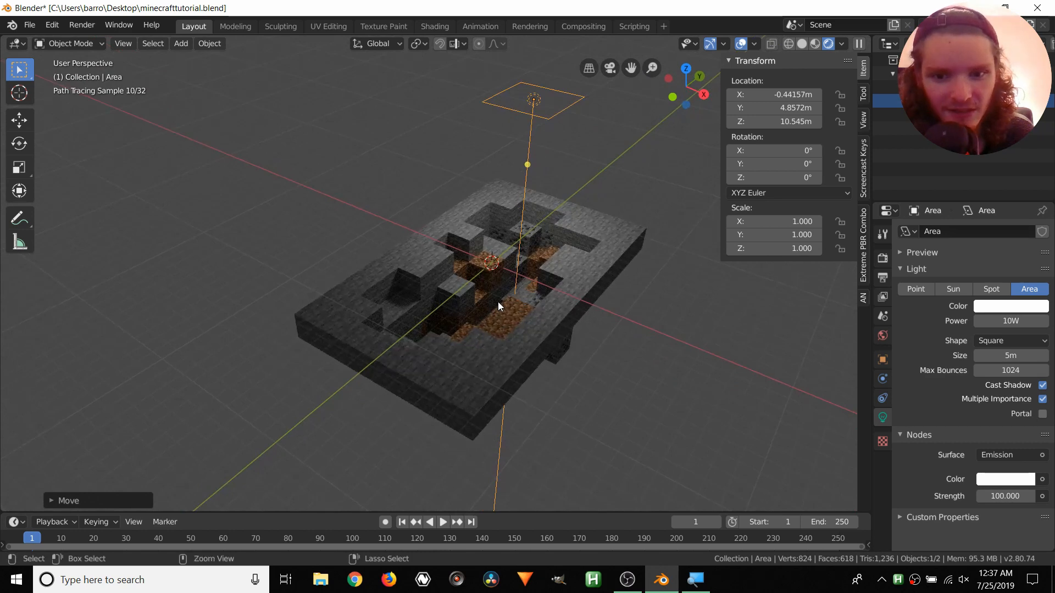
pyautogui.hotkey('ctrl', 's')
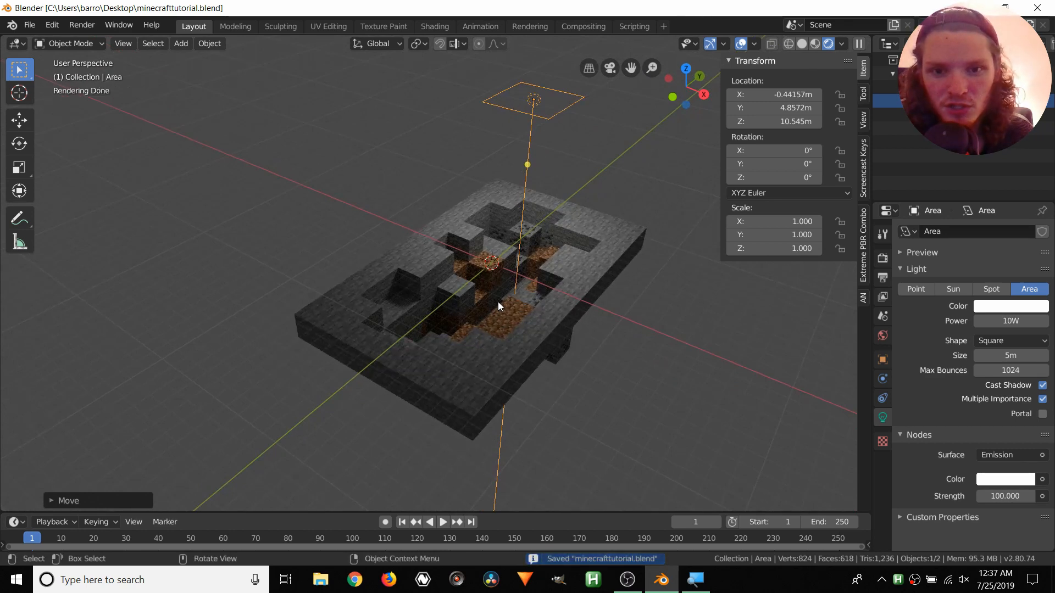
# Show the desktop and play the sample video to examine the finished pit effect in the street footage
pyautogui.press('super+d')
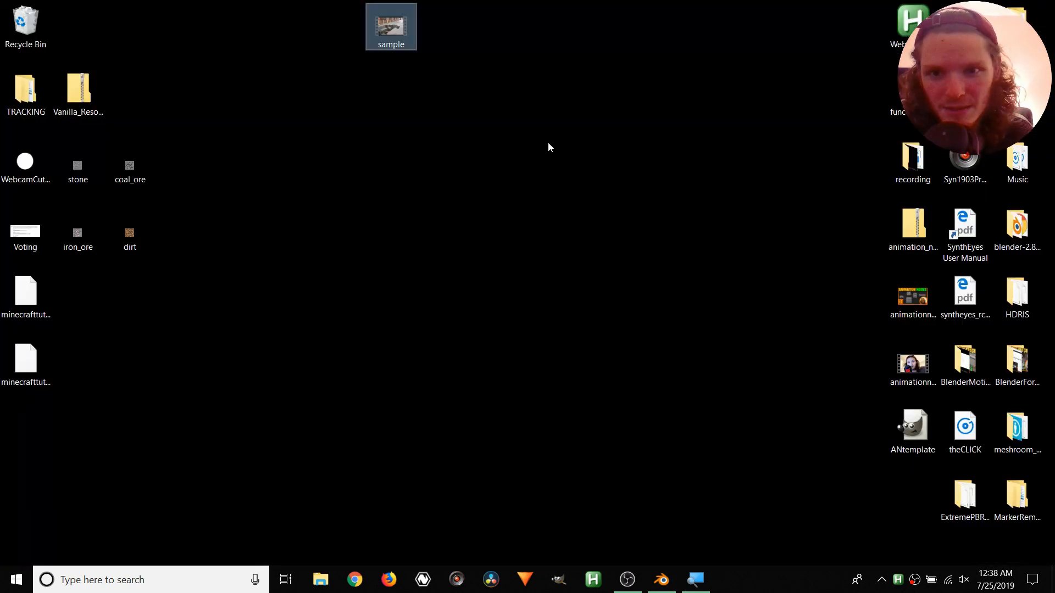
pyautogui.doubleClick(397, 24)
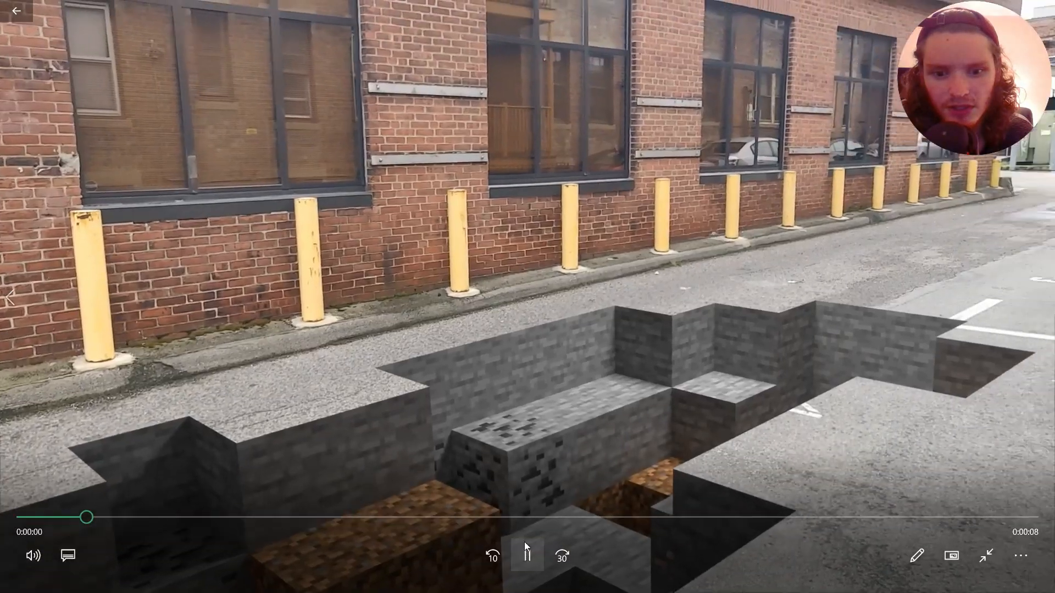
pyautogui.click(527, 545)
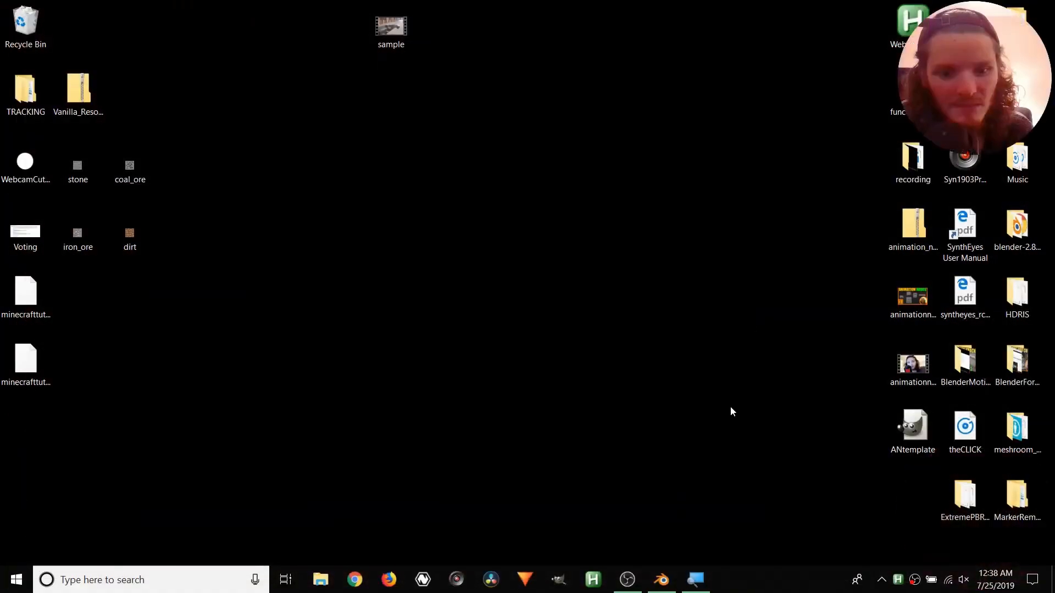
# Switch back to Blender and save the minecrafttutorial.blend scene again
pyautogui.click(659, 580)
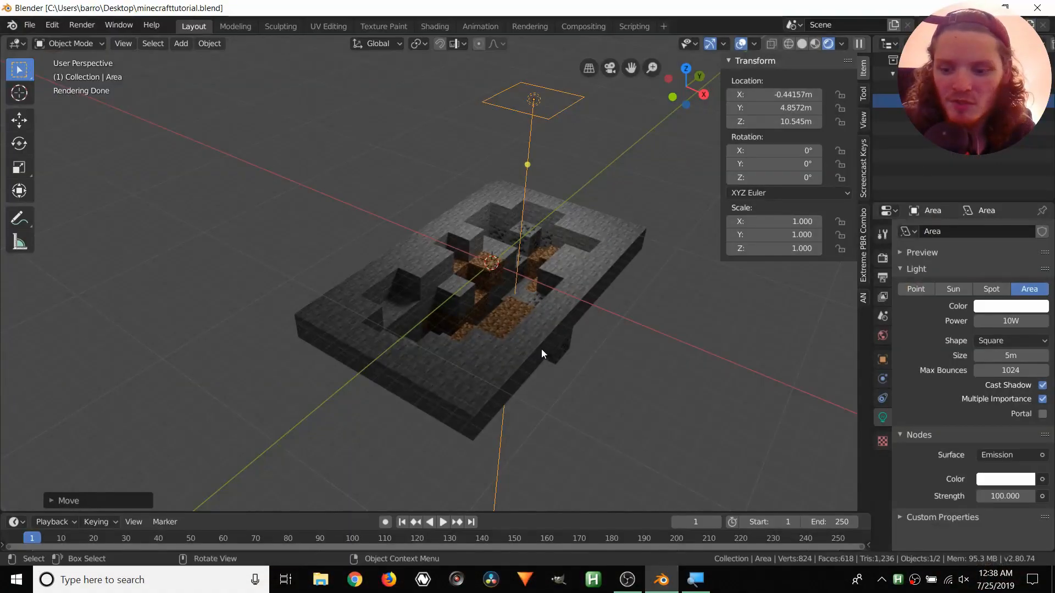
pyautogui.hotkey('ctrl', 's')
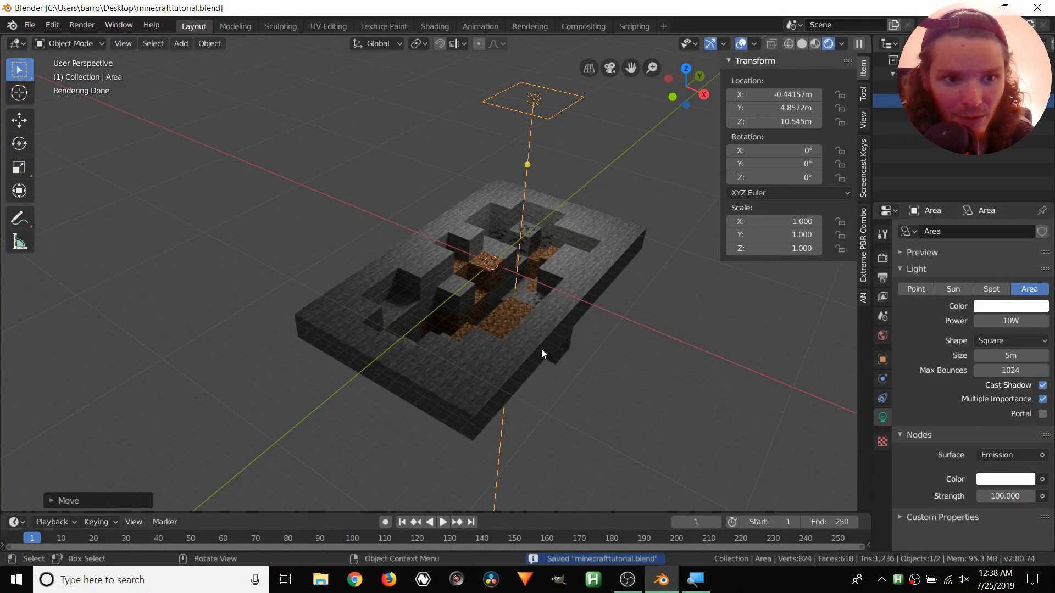